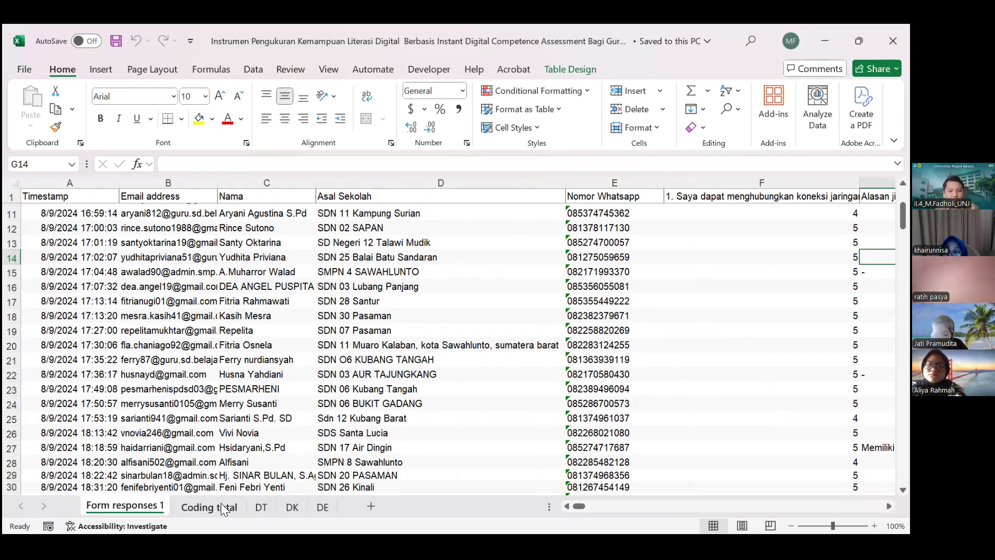
Review the questionnaire answers on the Form responses 1 sheet and compare them with the coded item scores on the Coding total sheet
scroll(430, 420, right, 10)
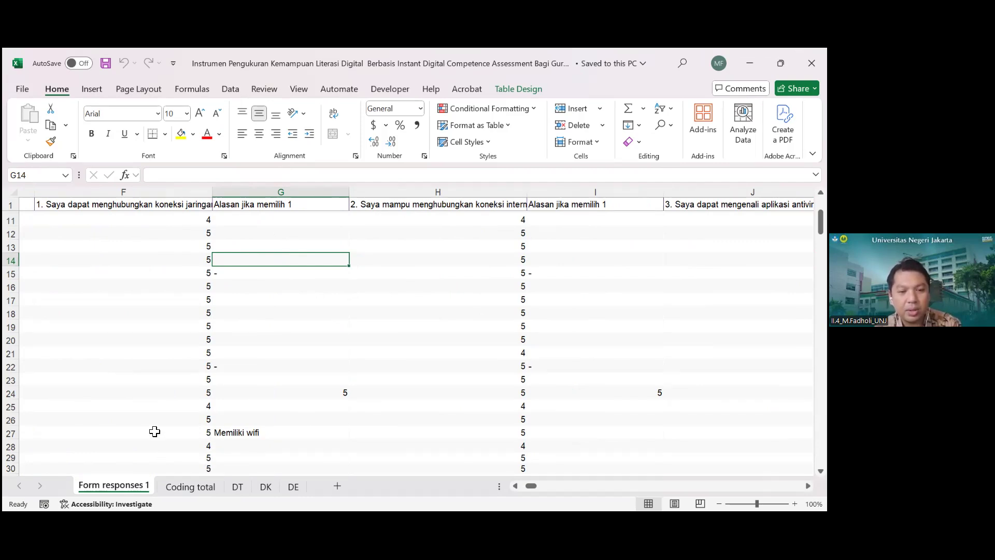
scroll(295, 285, up, 3)
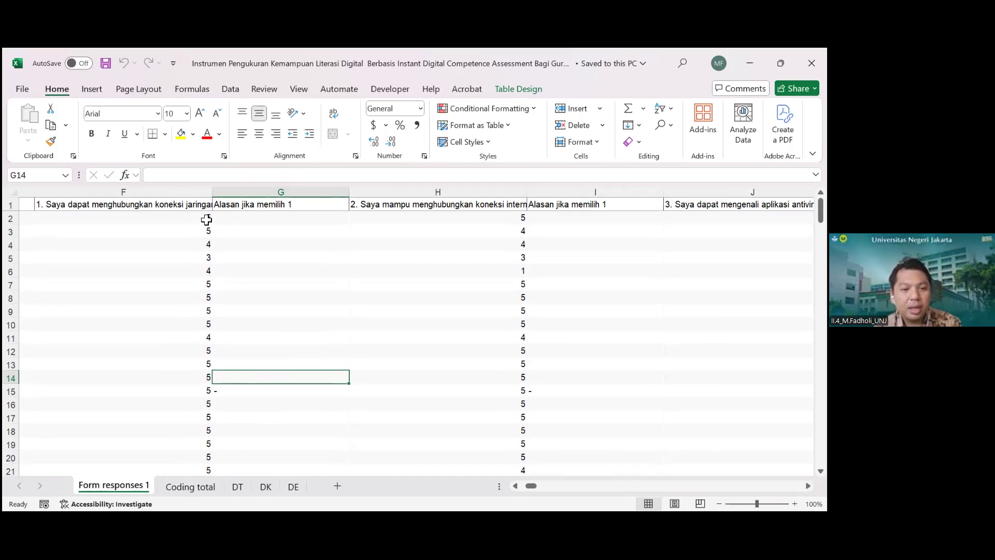
click(190, 487)
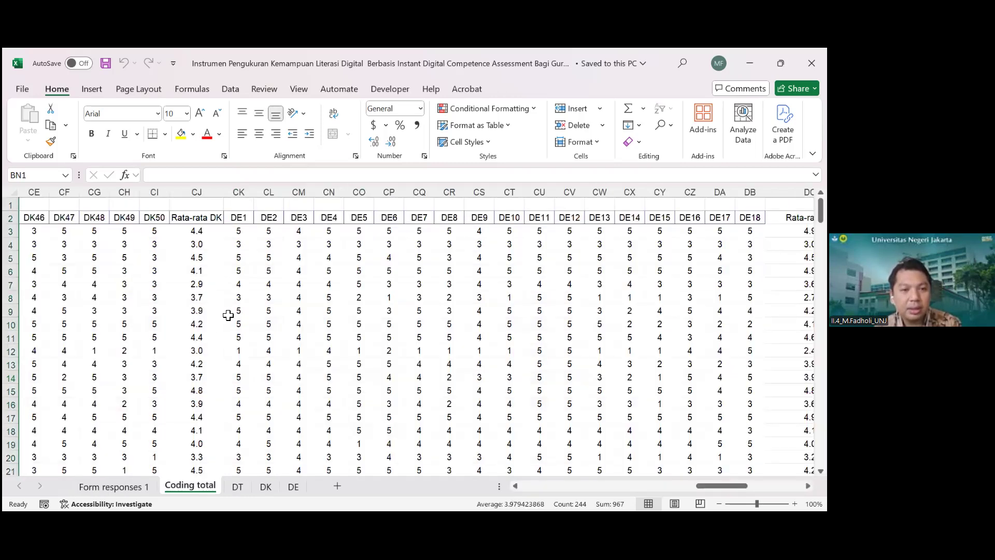
scroll(139, 282, left, 10)
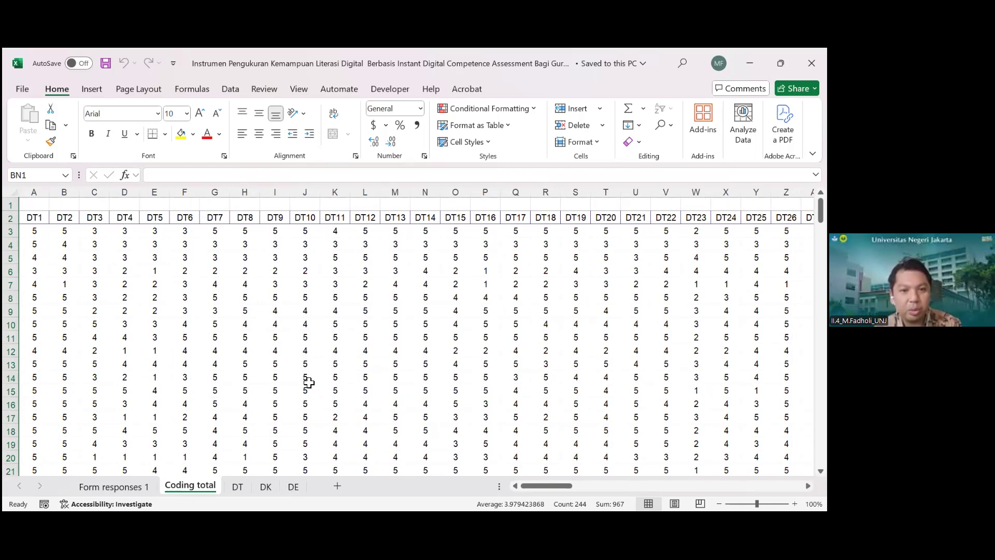
scroll(233, 345, down, 2)
scroll(233, 345, up, 2)
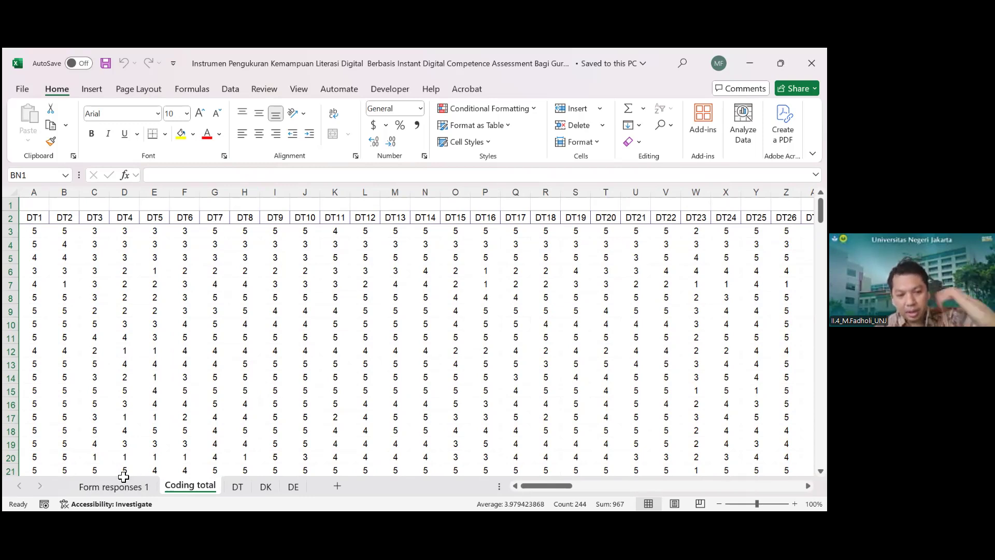
click(109, 487)
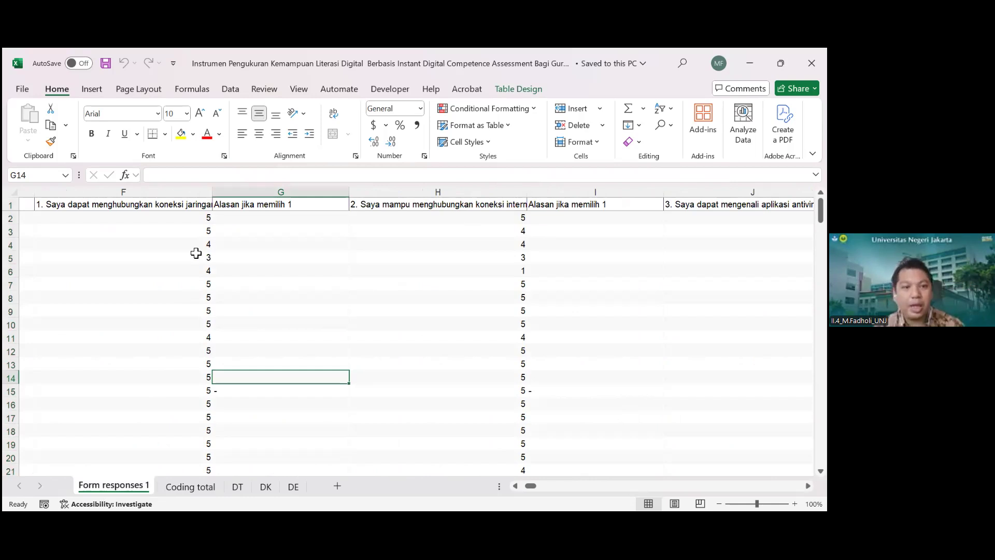
scroll(196, 253, left, 5)
scroll(506, 230, right, 2)
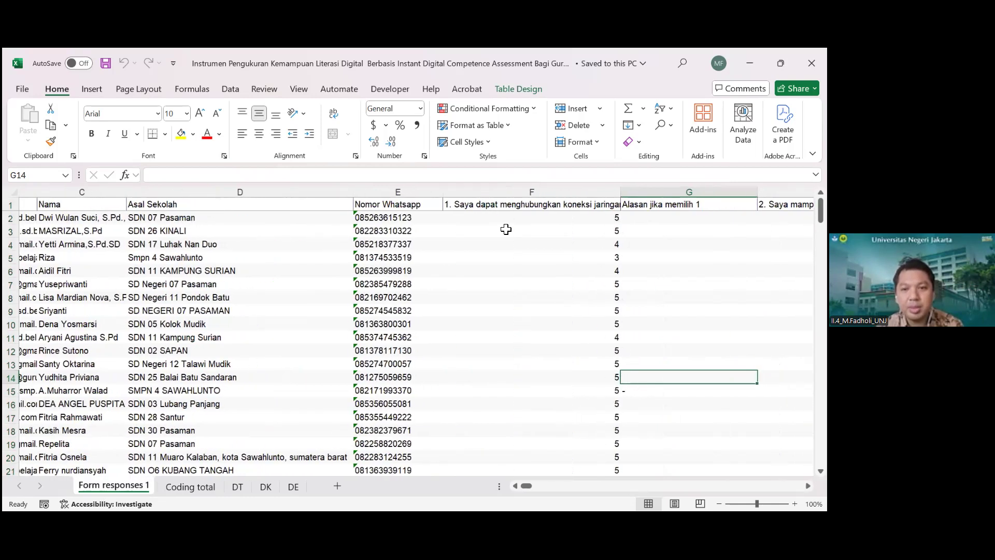
scroll(506, 229, right, 2)
click(468, 231)
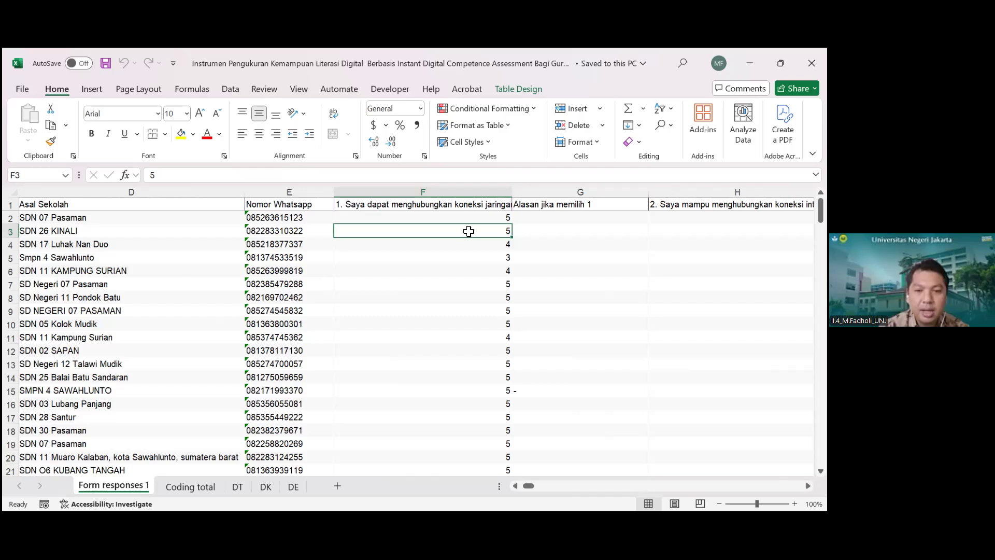
key(ctrl+h)
click(441, 253)
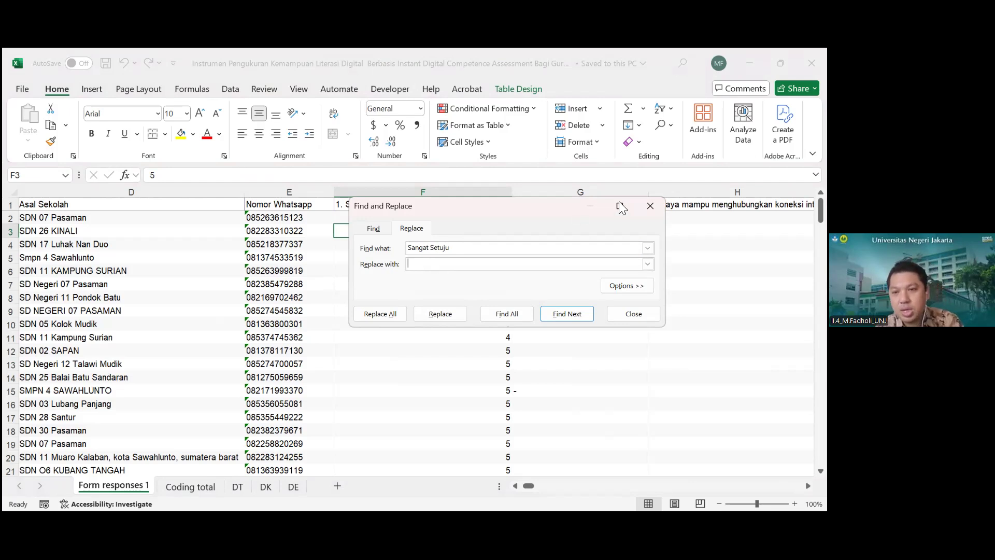
click(661, 203)
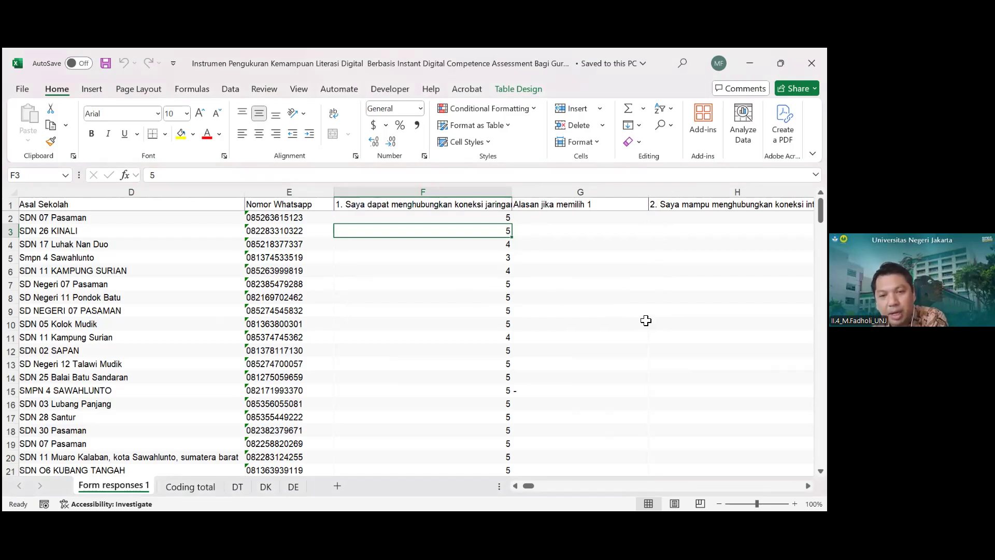
Examine the item columns in Form responses 1 and the coded scores, averages, distribution table, pivot table and chart on the Coding total sheet
scroll(646, 319, right, 3)
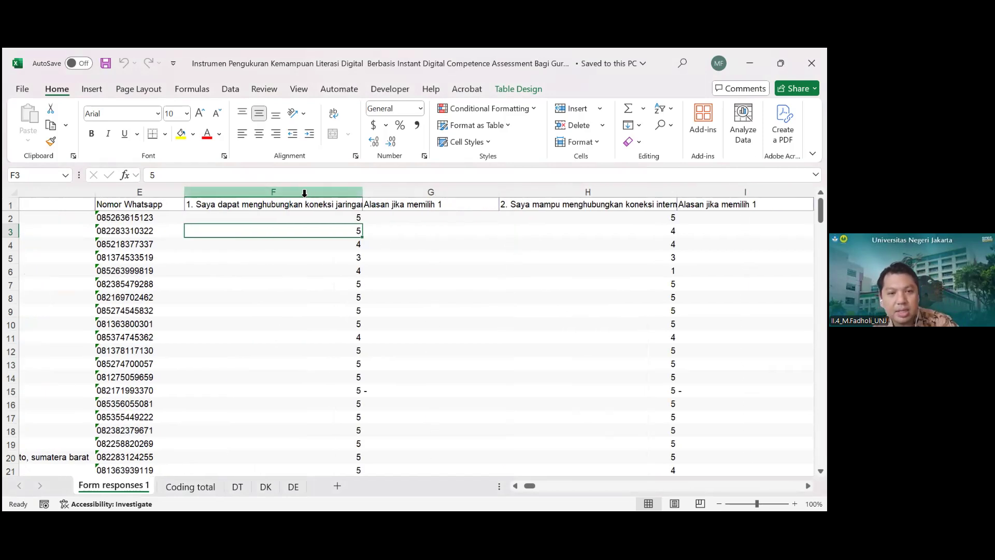
click(188, 487)
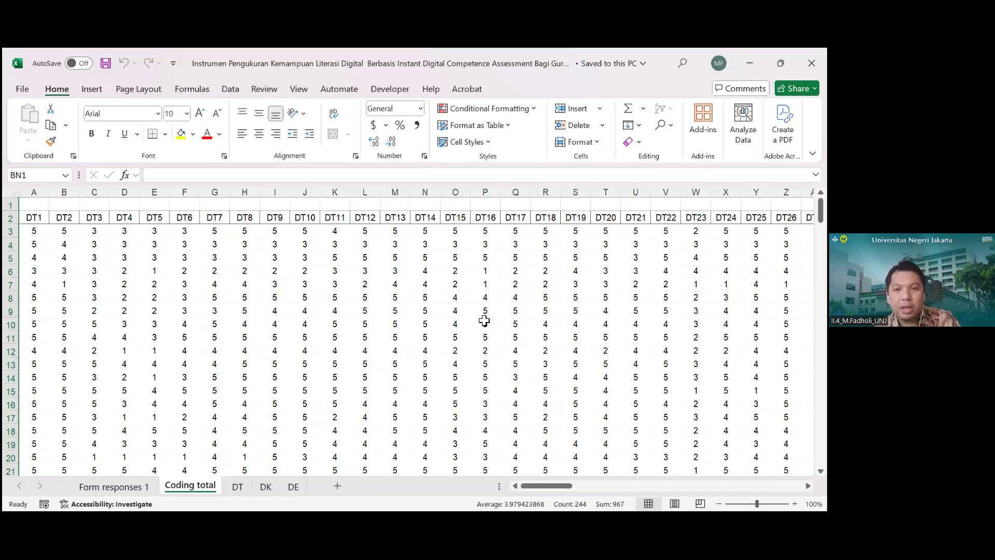
scroll(484, 321, down, 3)
scroll(484, 320, up, 3)
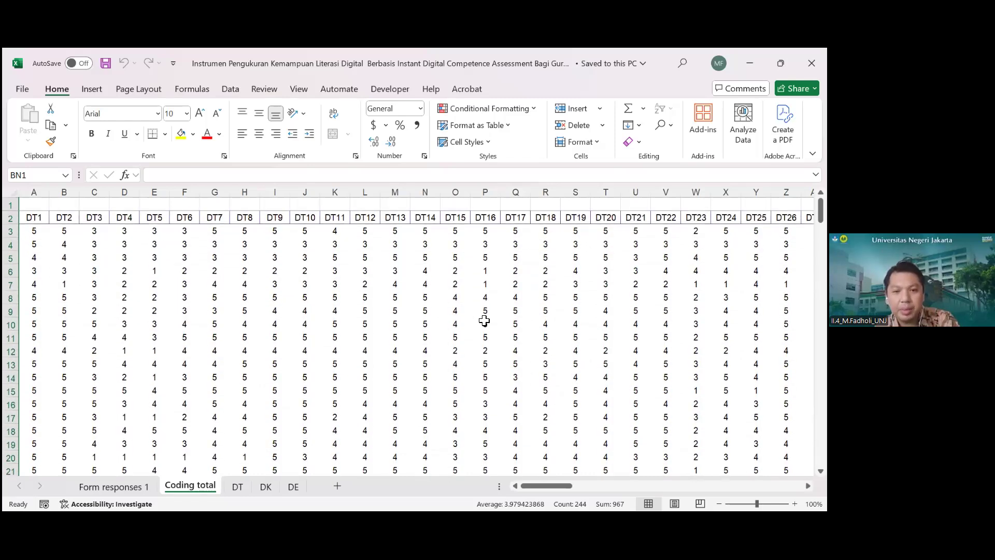
scroll(485, 321, right, 20)
scroll(484, 321, right, 5)
scroll(484, 319, left, 6)
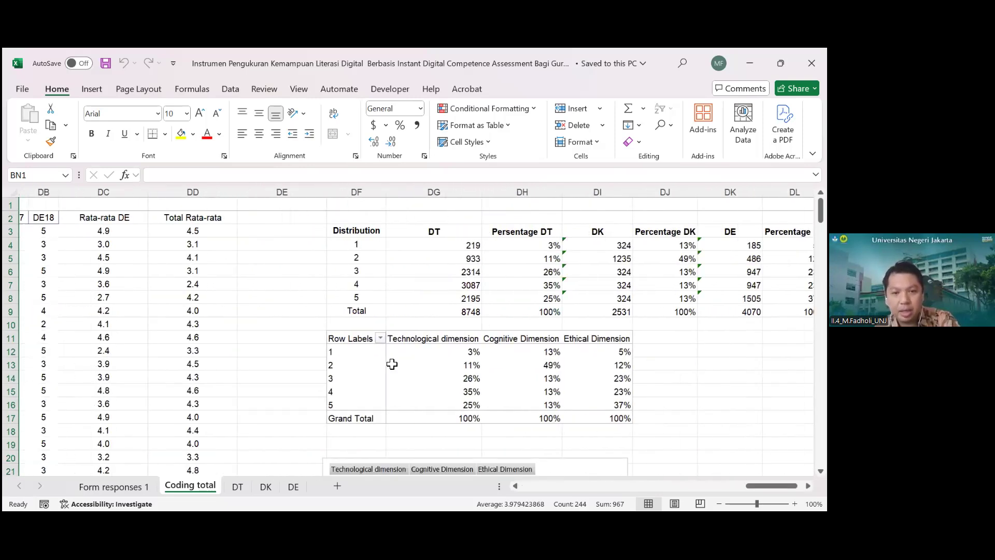
scroll(413, 362, down, 3)
scroll(415, 365, up, 3)
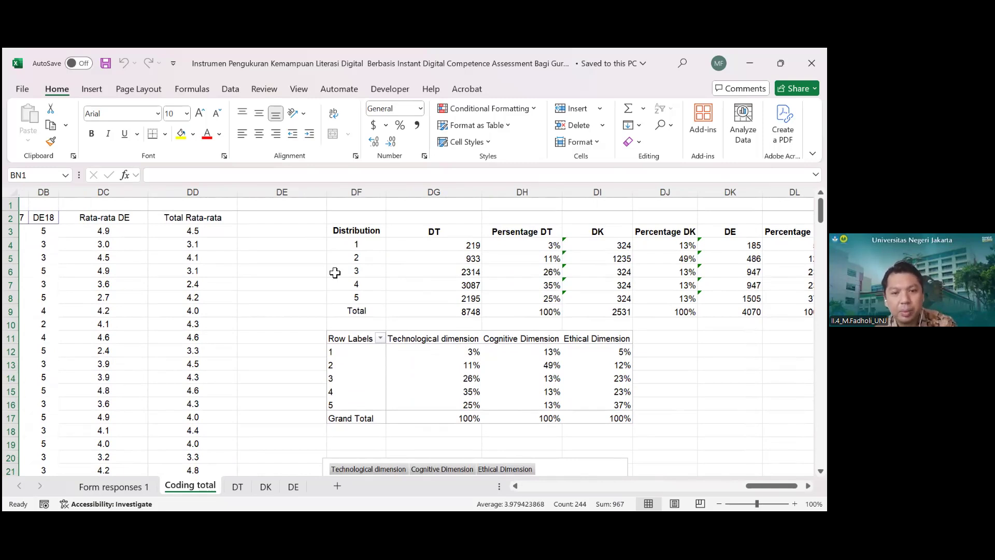
scroll(337, 233, down, 1)
scroll(337, 232, up, 1)
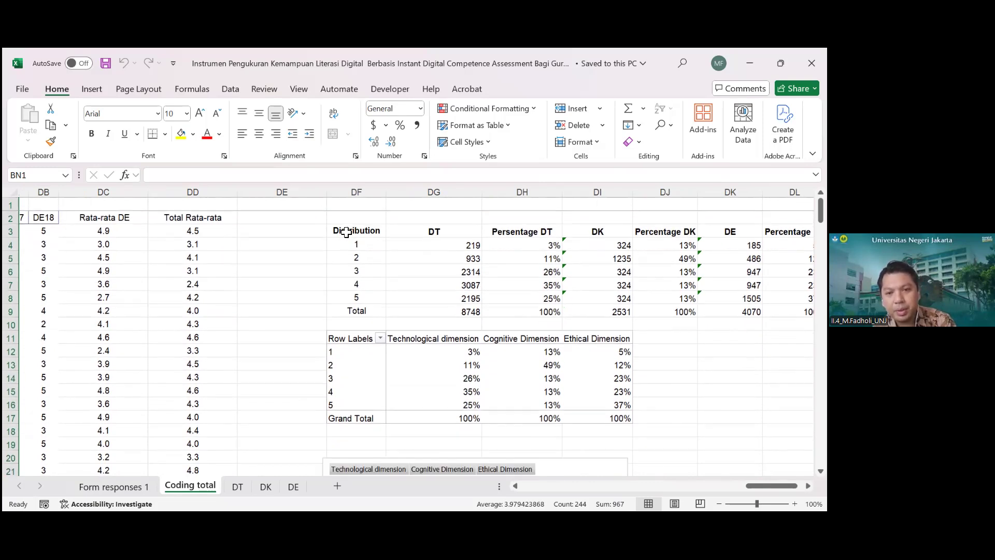
Clear the distribution and pivot tables in DF3:DL25 on the Coding total sheet and delete the three-dimension column chart below them
drag(336, 230, 584, 375)
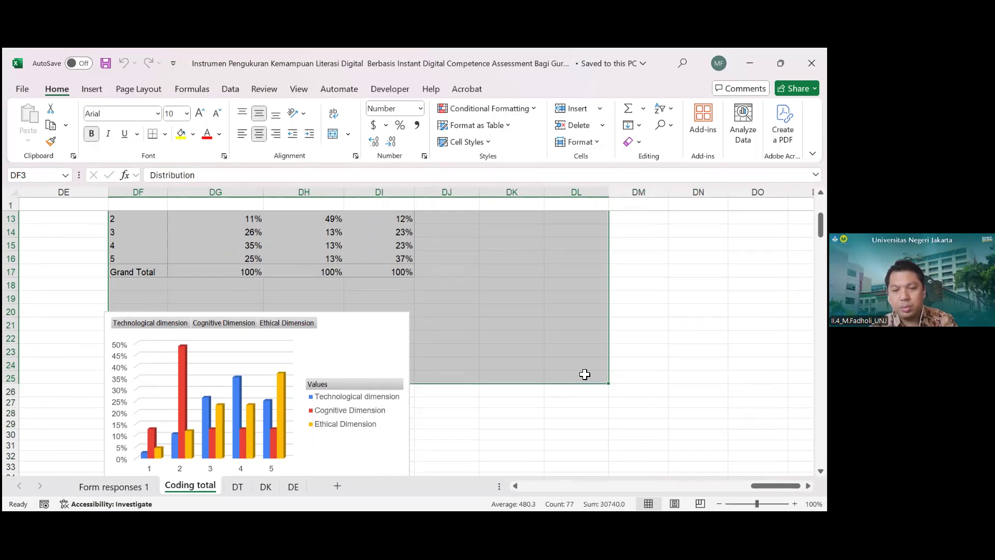
key(Delete)
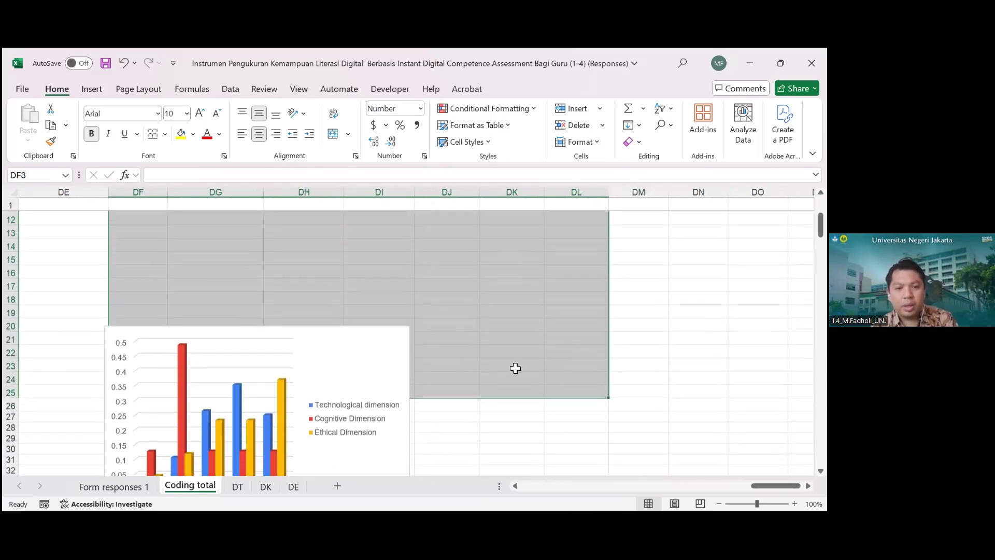
click(366, 350)
key(Delete)
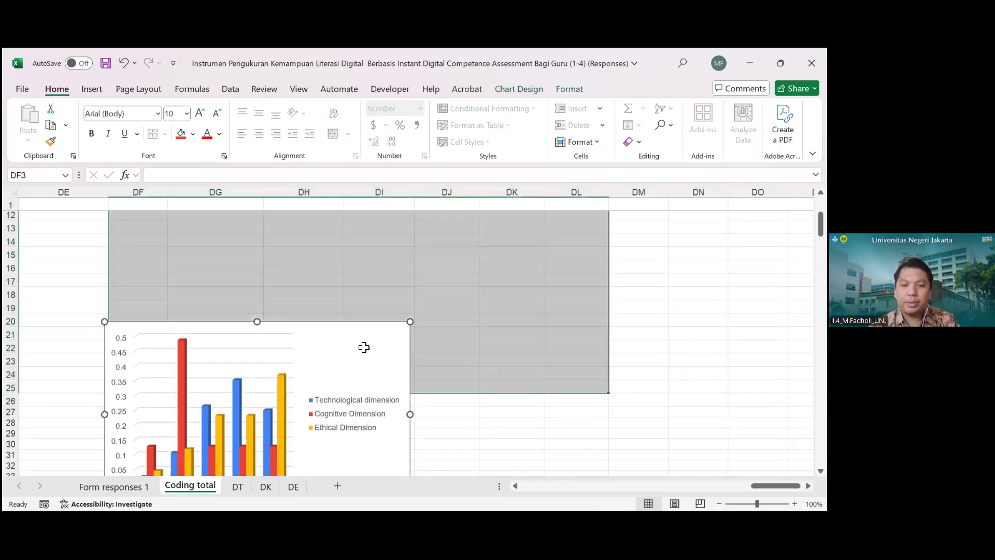
scroll(288, 359, left, 5)
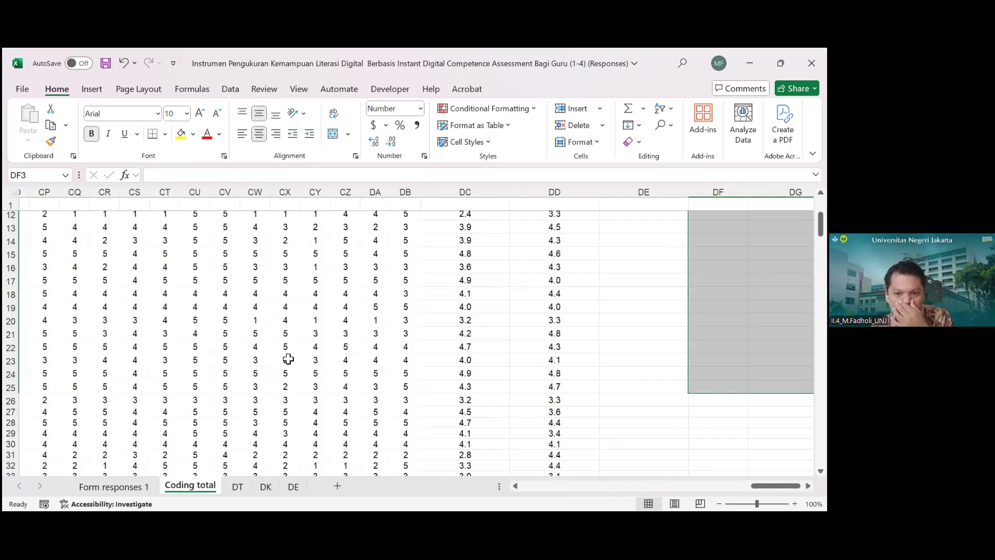
scroll(284, 356, right, 5)
scroll(373, 330, up, 3)
scroll(393, 321, up, 1)
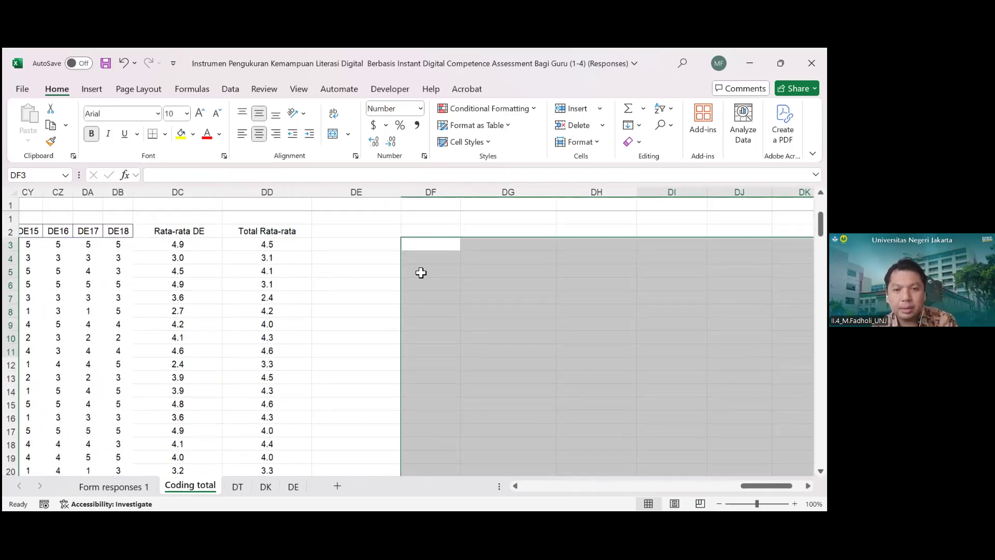
click(433, 234)
Examine the DT sheet's grouped item columns, averages, indicator pivot table and chart
scroll(434, 232, left, 5)
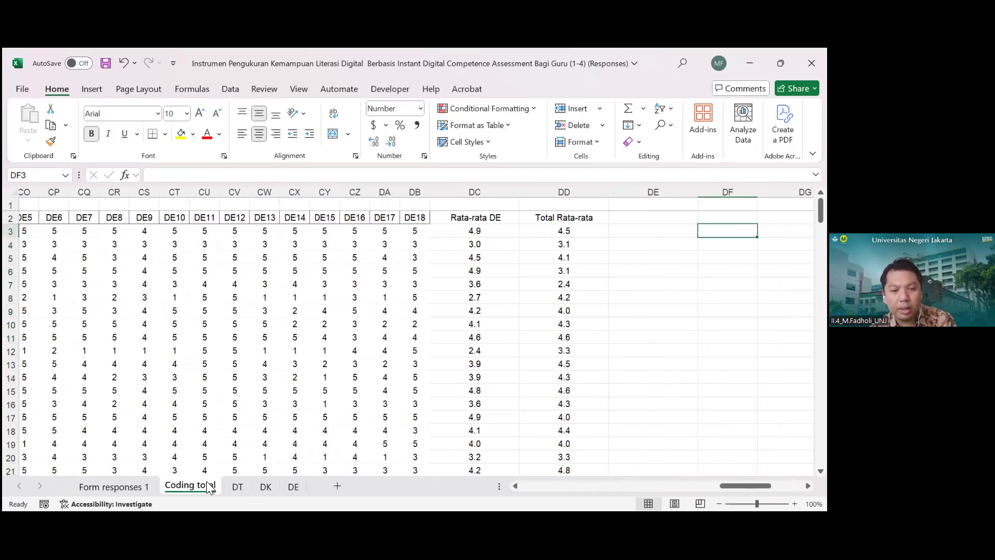
click(238, 486)
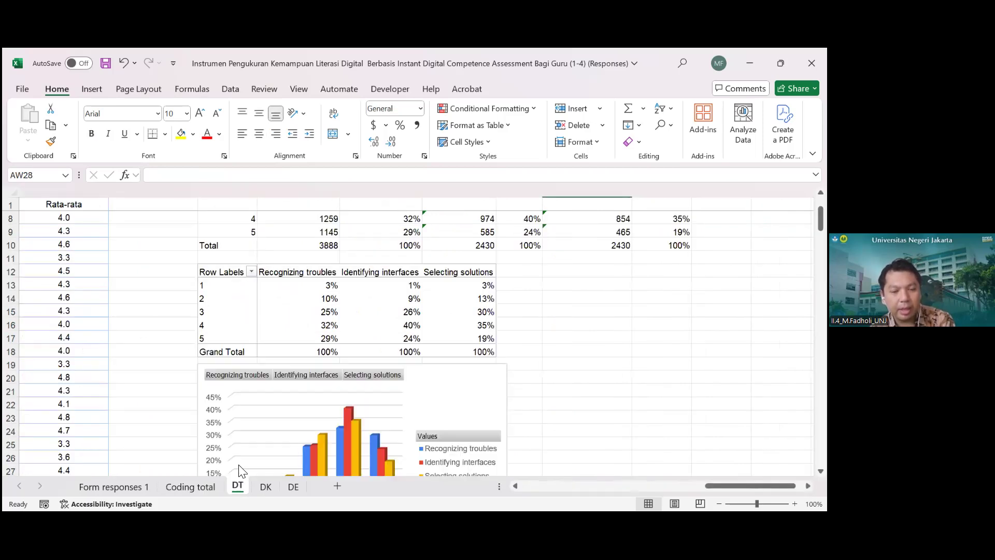
scroll(161, 429, left, 2)
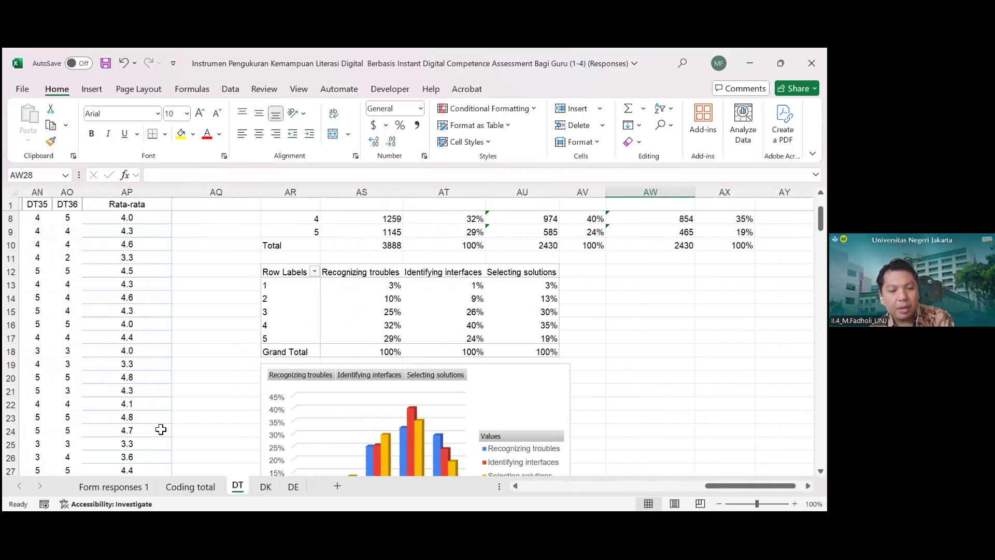
scroll(218, 448, left, 4)
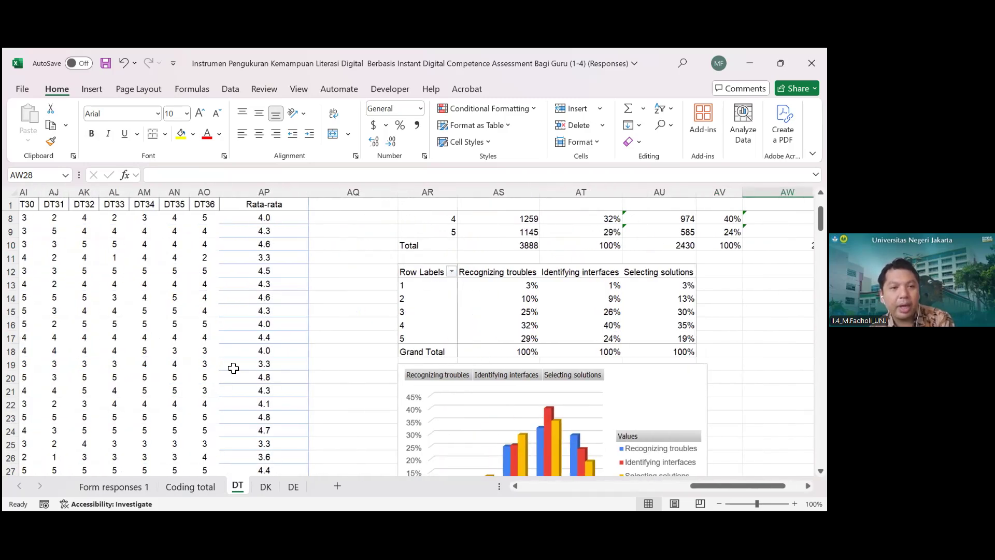
scroll(184, 205, left, 6)
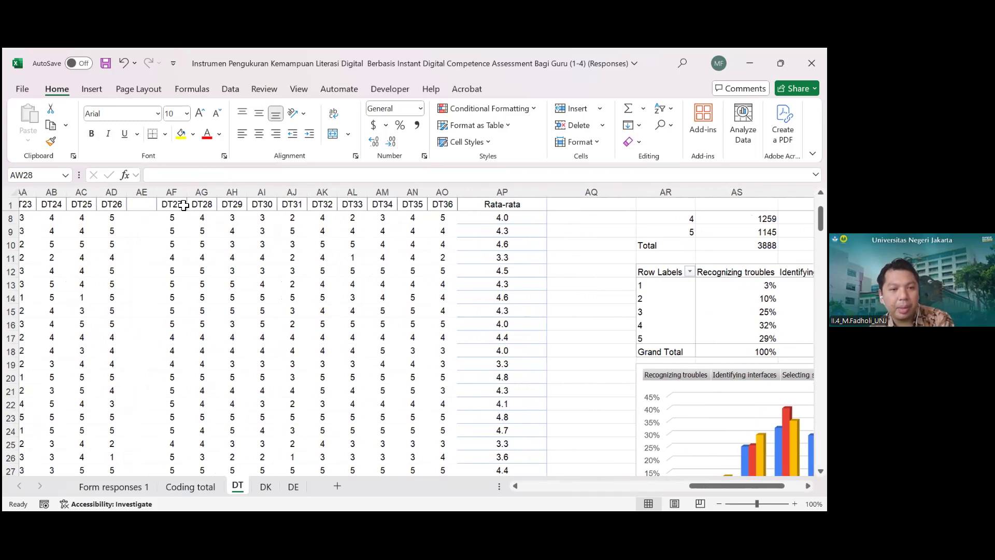
scroll(183, 206, left, 2)
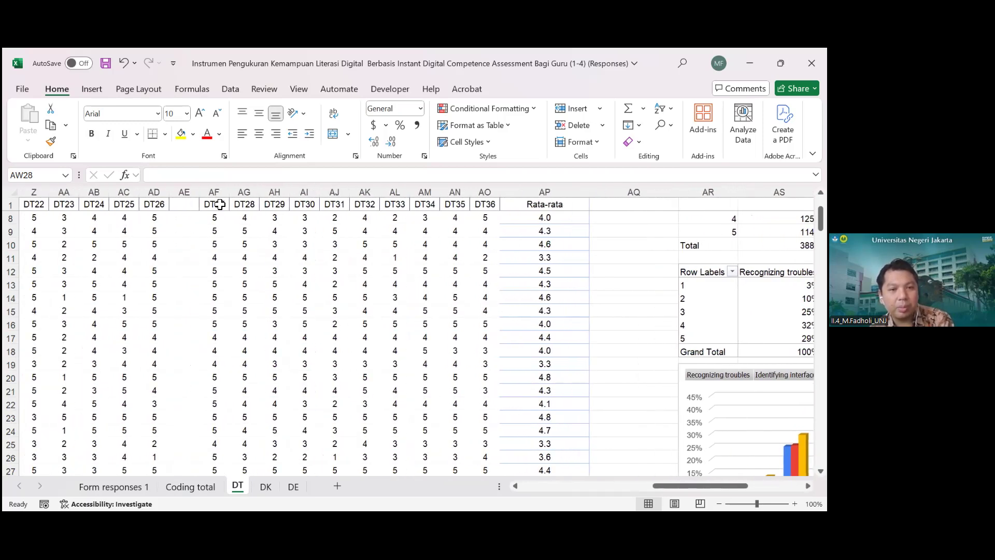
scroll(351, 358, right, 6)
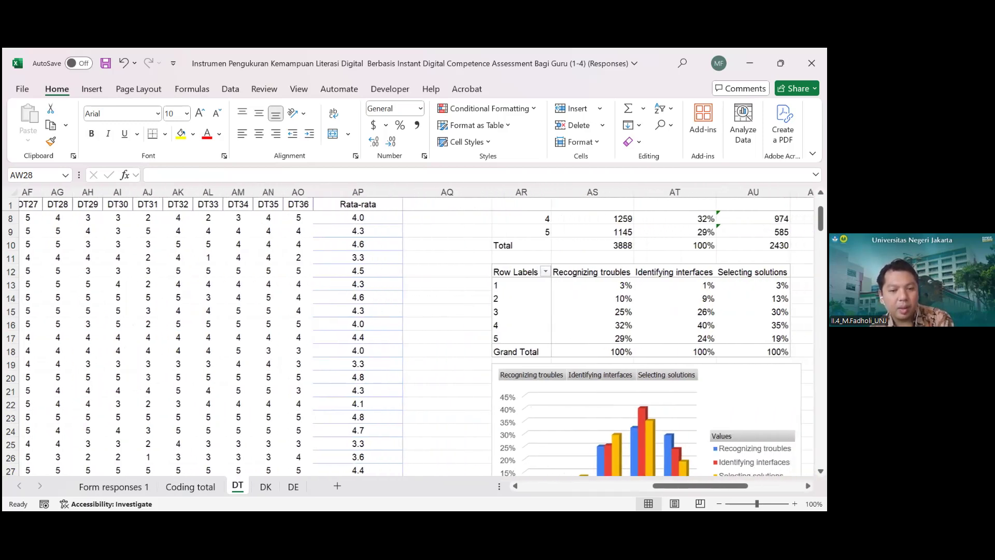
Examine the DK sheet's grouped item columns, compare them with Form responses 1 and DT, and view the DE sheet's pivot table and chart
key(ctrl+Page_Down)
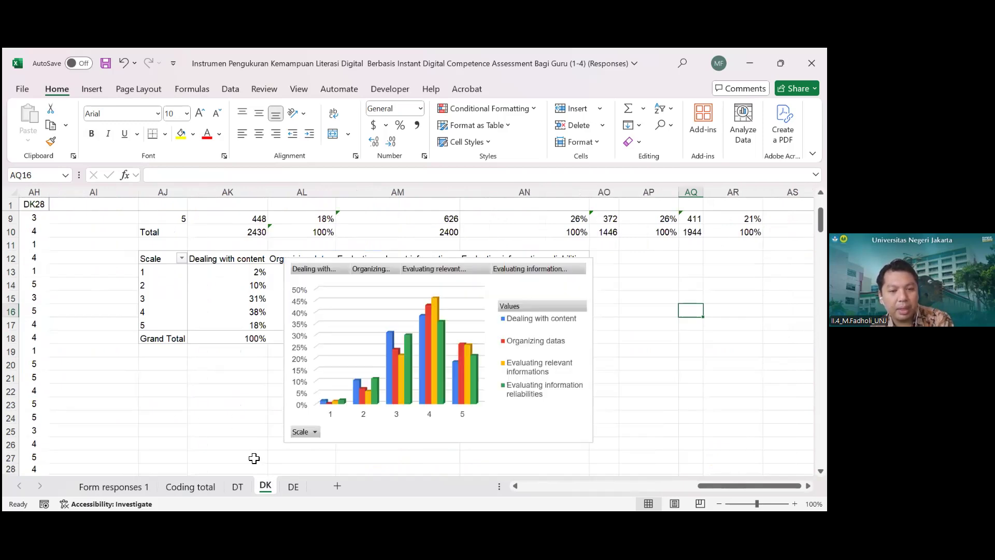
scroll(205, 456, left, 4)
scroll(204, 460, left, 3)
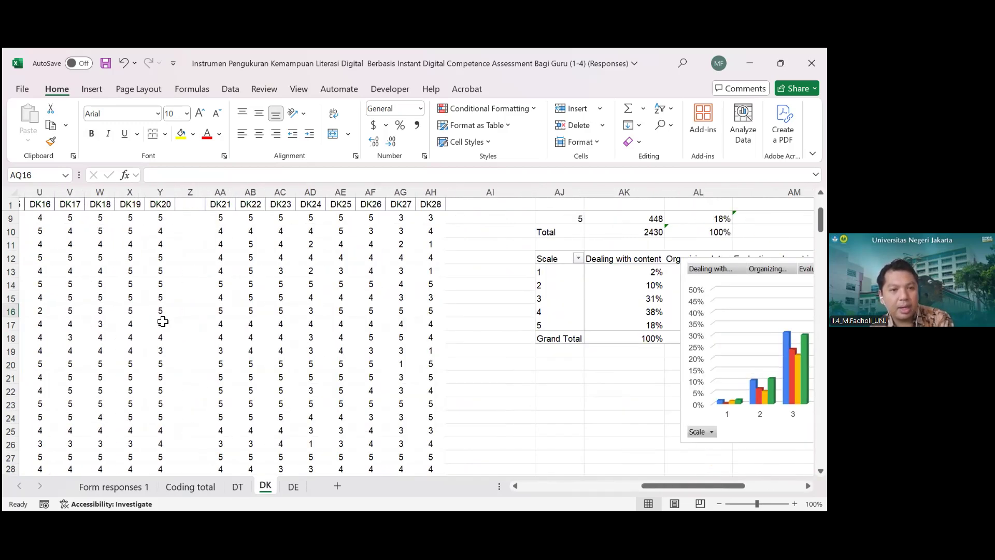
scroll(163, 321, left, 4)
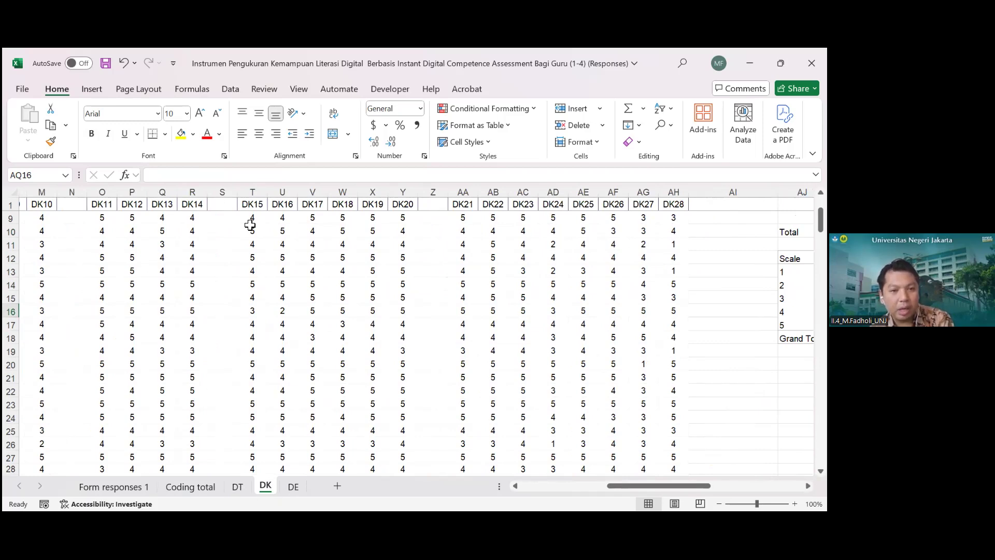
click(115, 485)
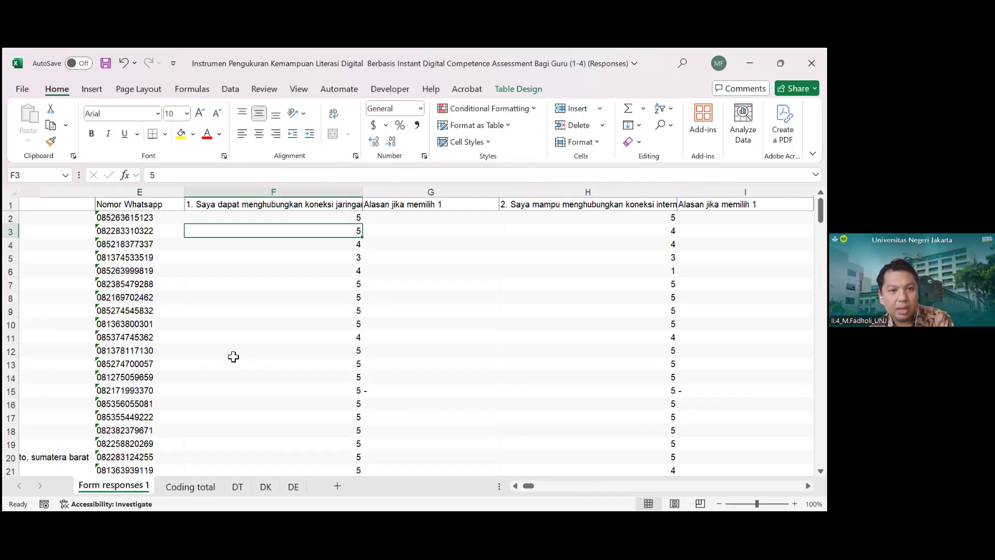
click(237, 485)
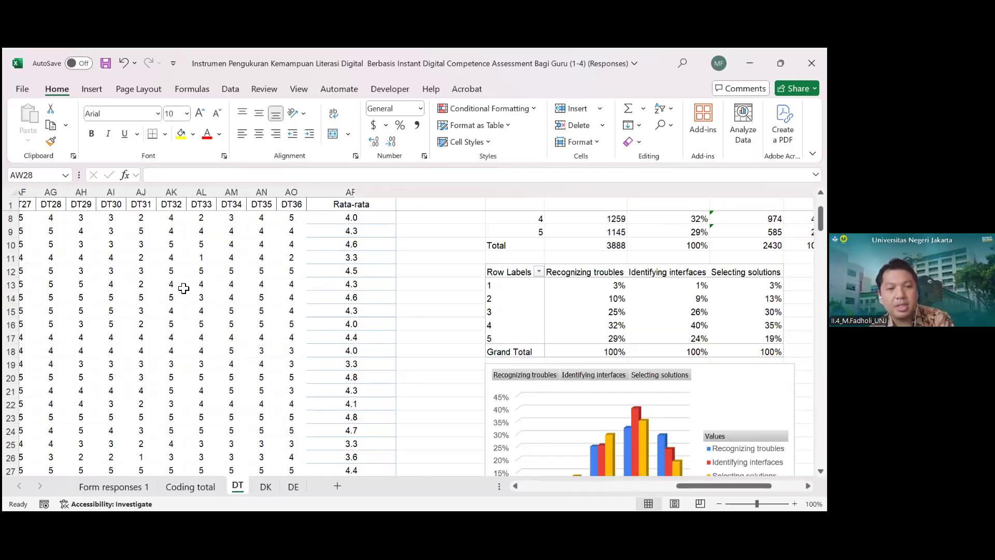
click(265, 487)
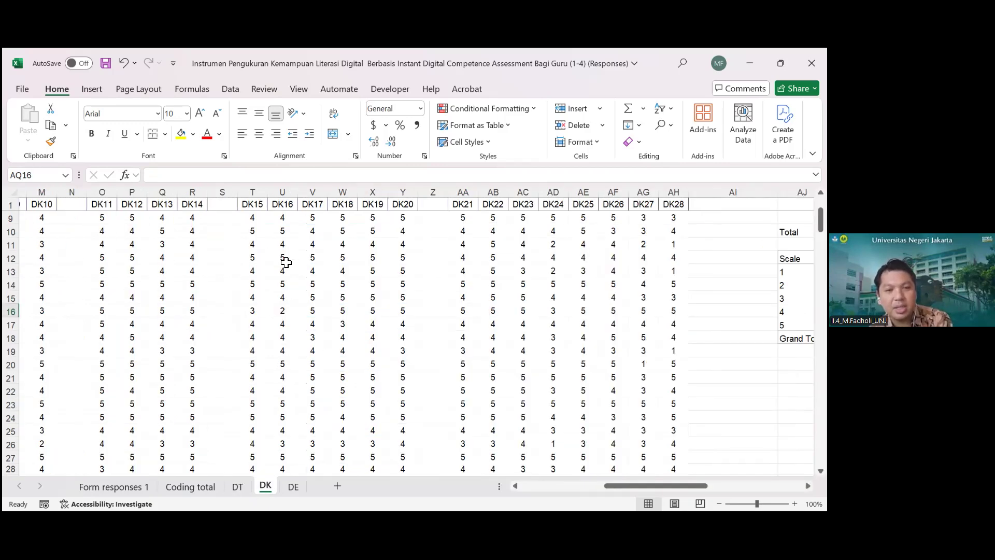
click(294, 486)
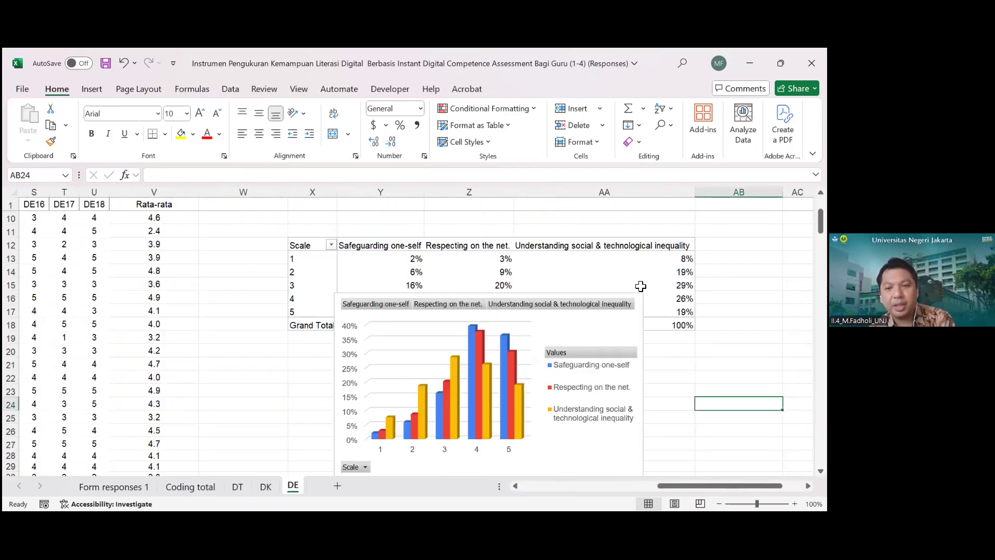
Go back to the Coding total sheet and review its DK and DE item columns, averages and the empty area beside them
click(238, 486)
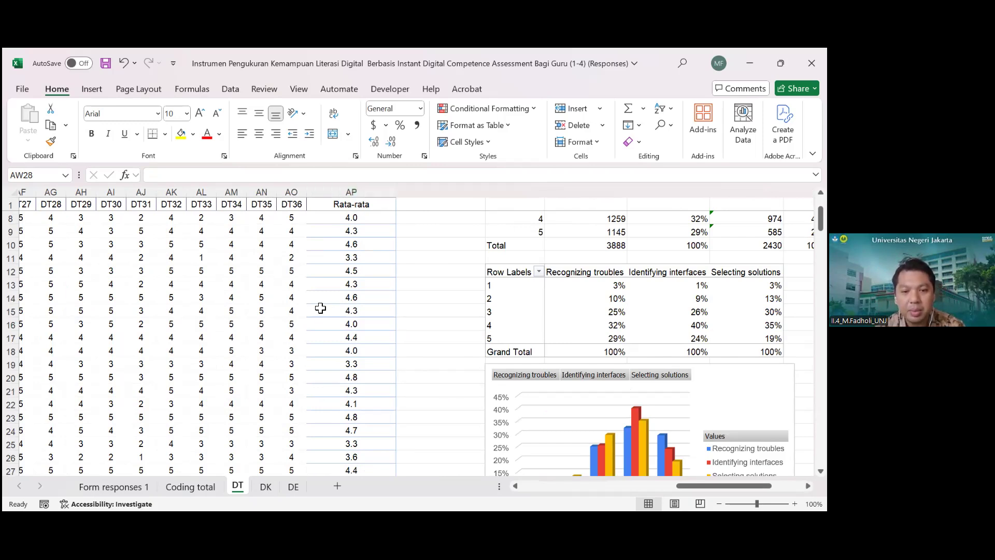
click(190, 486)
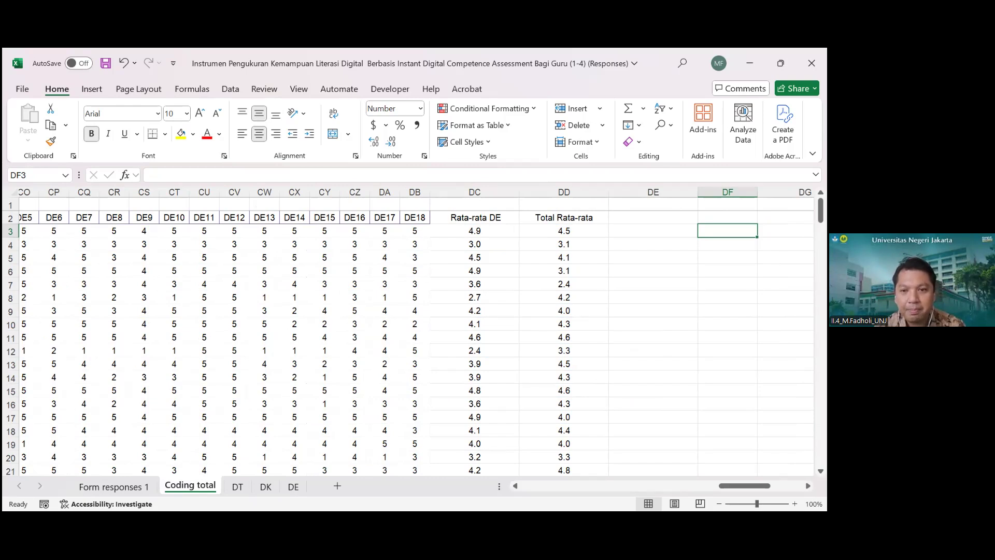
scroll(595, 293, right, 5)
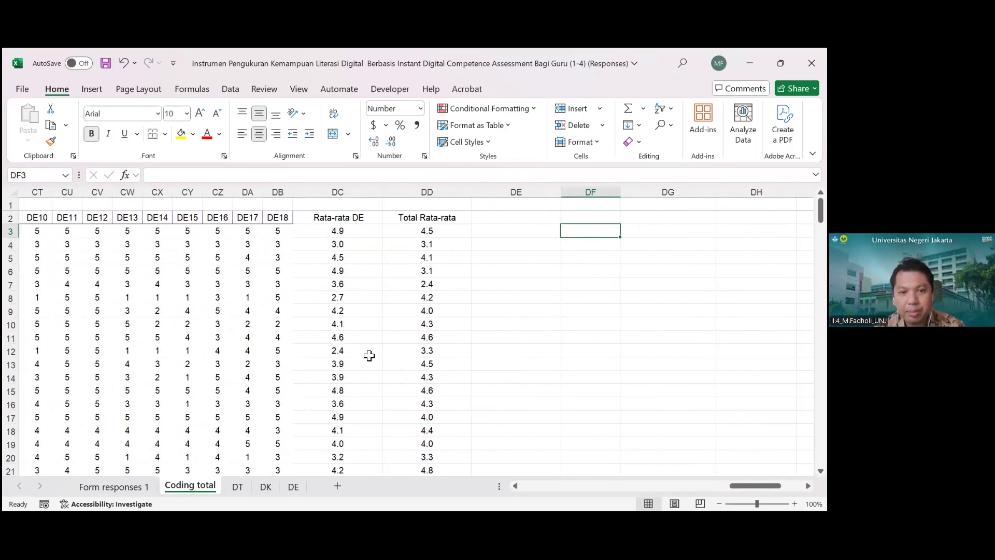
scroll(368, 352, left, 10)
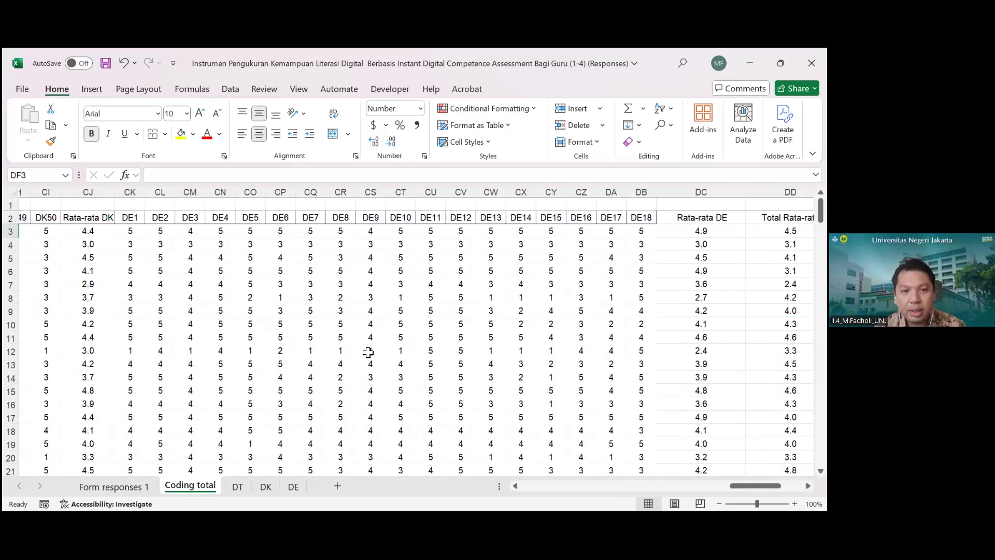
scroll(368, 352, left, 14)
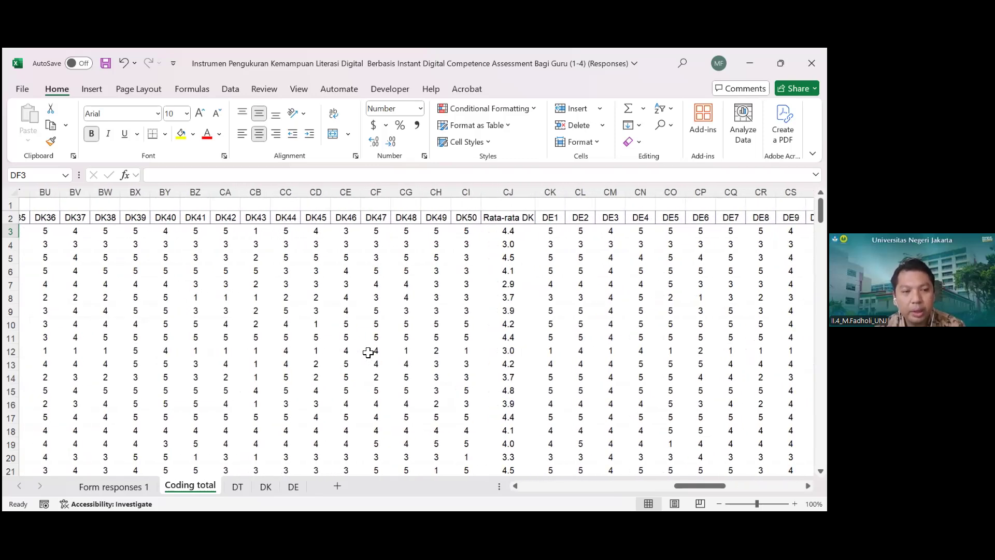
scroll(368, 352, left, 3)
scroll(368, 352, right, 12)
scroll(368, 353, right, 15)
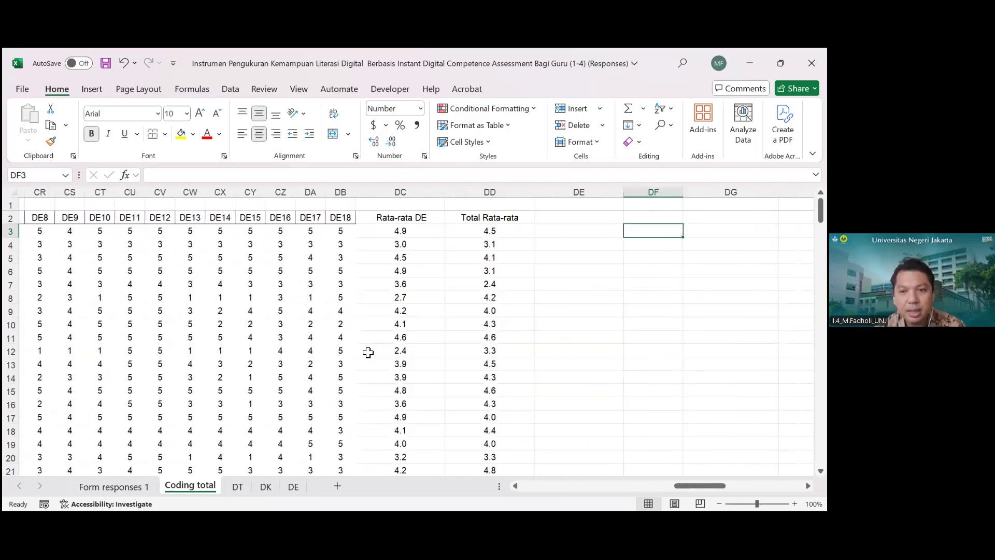
scroll(500, 285, left, 3)
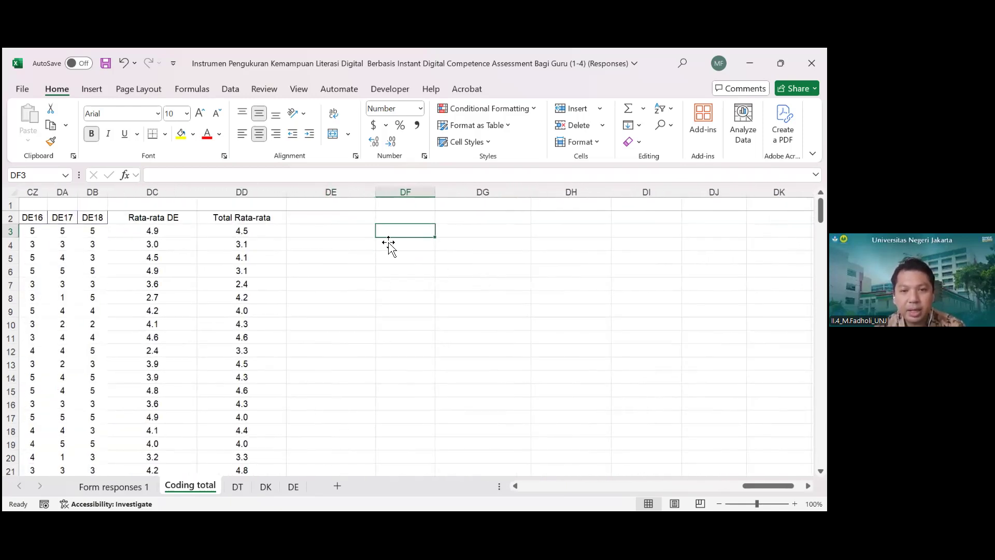
List Scale, 1 through 5 and Total down DF3:DF9, and add the column heading DT in DG3
text(Scale)
key(Return)
text(1)
key(Return)
text(2)
key(Return)
text(3)
key(Return)
text(4)
key(Return)
text(5)
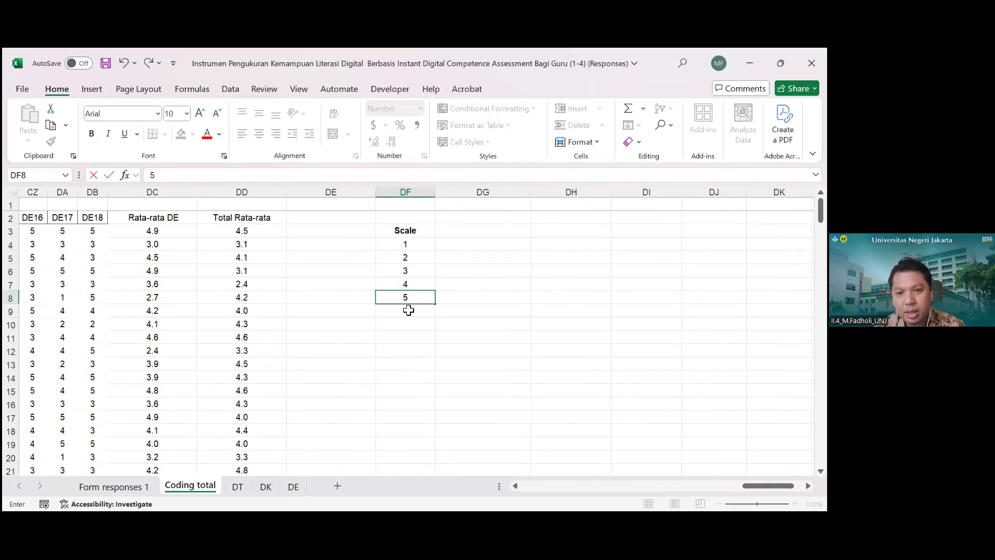
key(Return)
text(To)
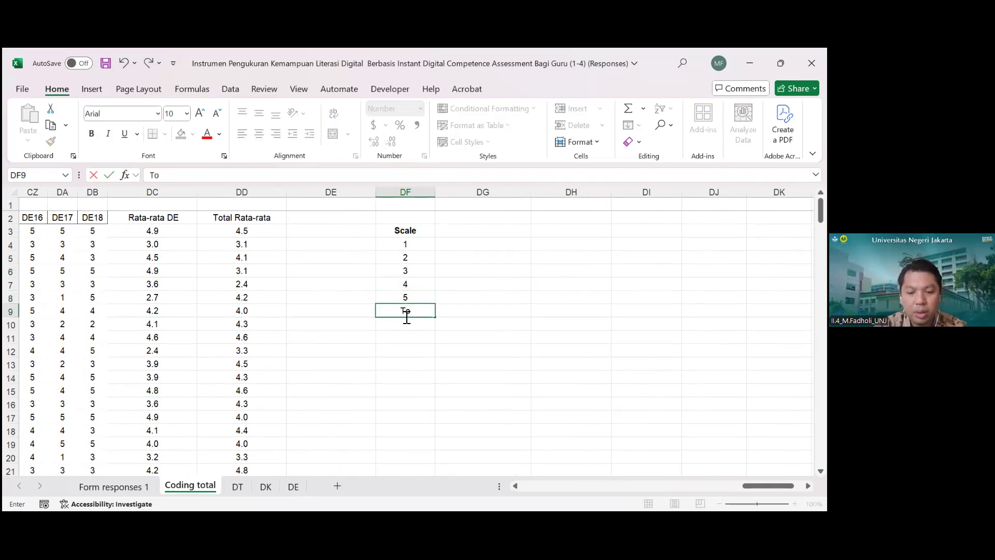
text(tal)
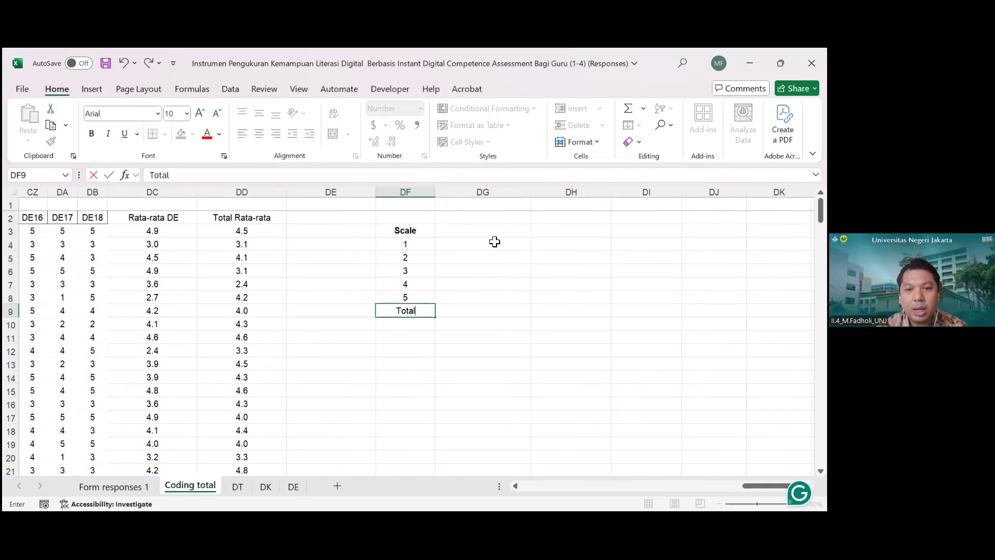
click(502, 235)
text(DT)
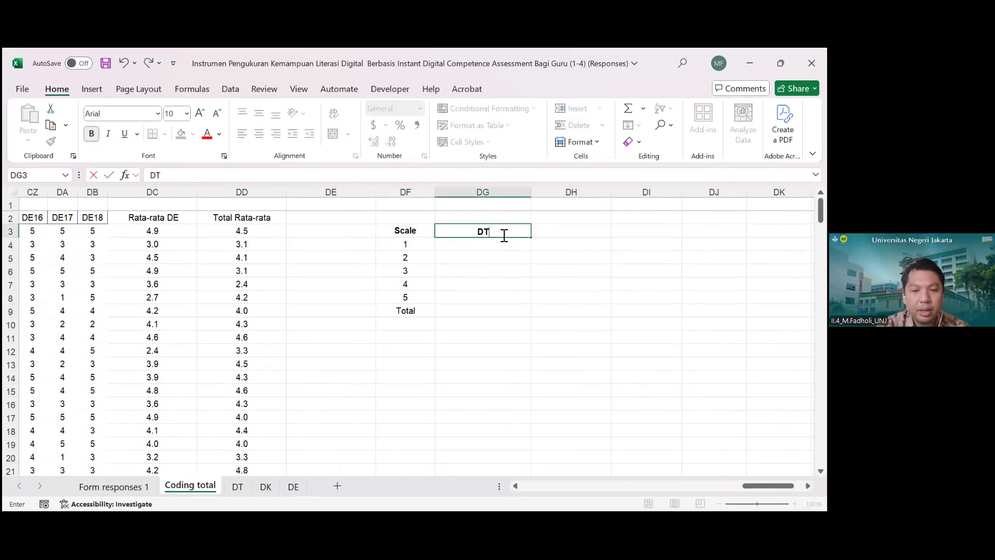
Write a COUNTIF formula in DG4 that counts the value 1 across the DT item scores in A3:AJ245
click(480, 249)
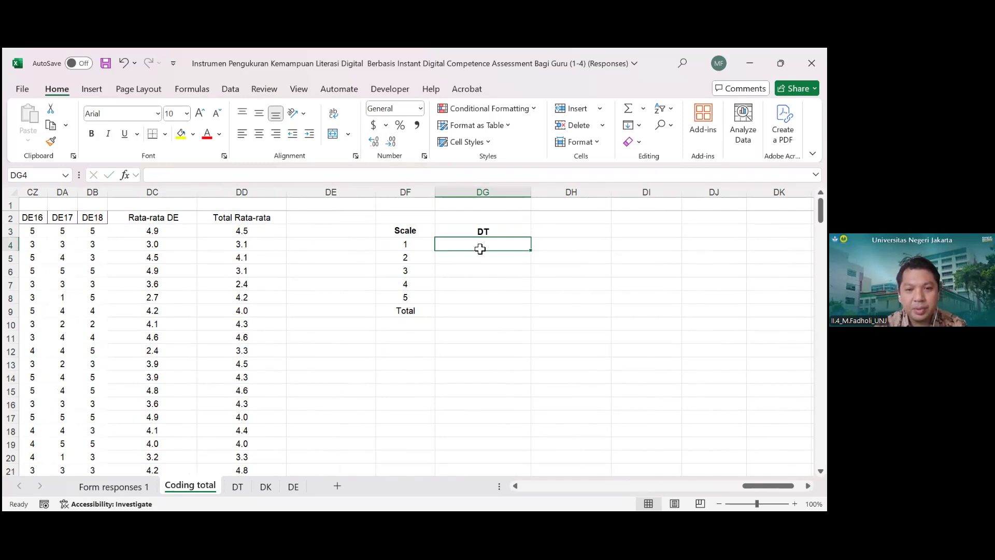
text(=)
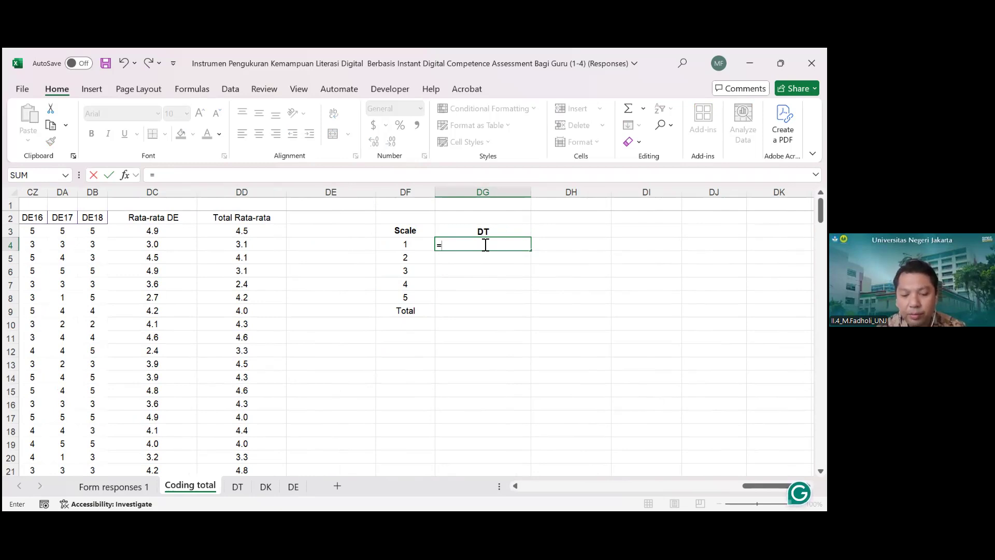
text(count)
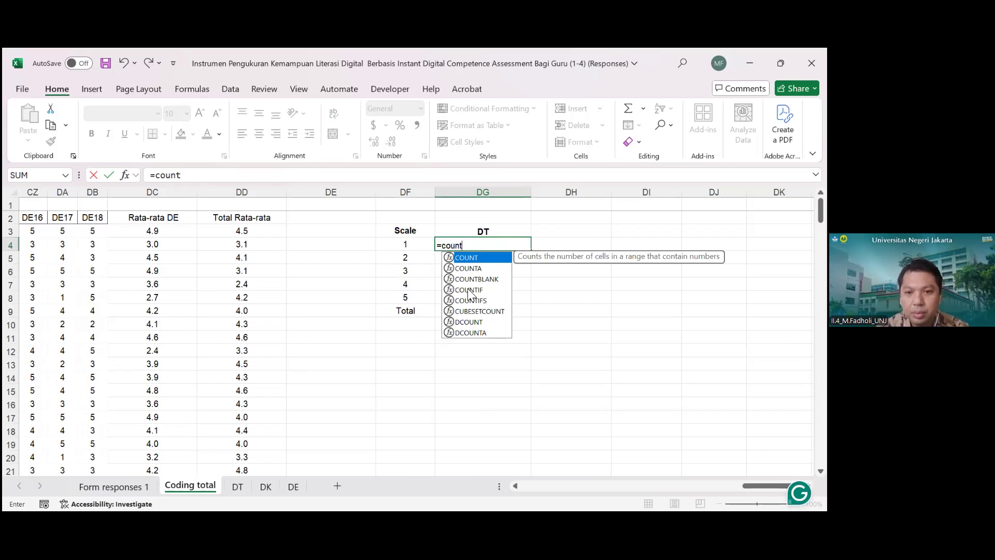
double_click(469, 290)
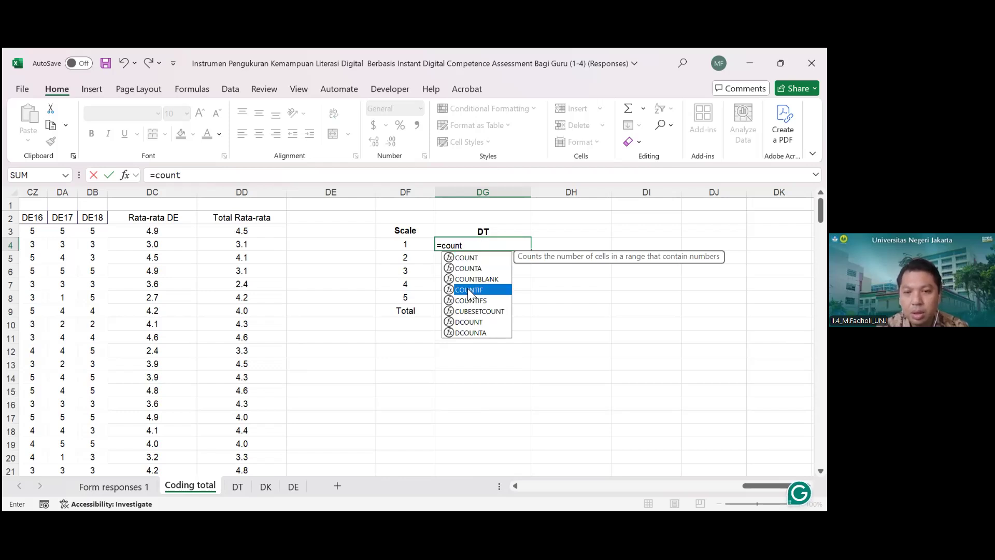
scroll(111, 316, left, 15)
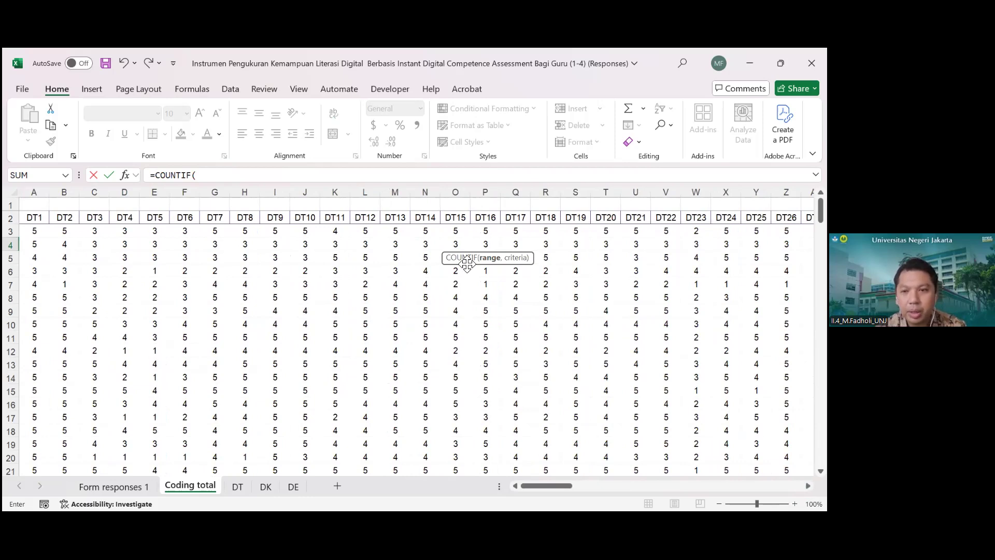
scroll(661, 267, right, 1)
scroll(416, 332, right, 4)
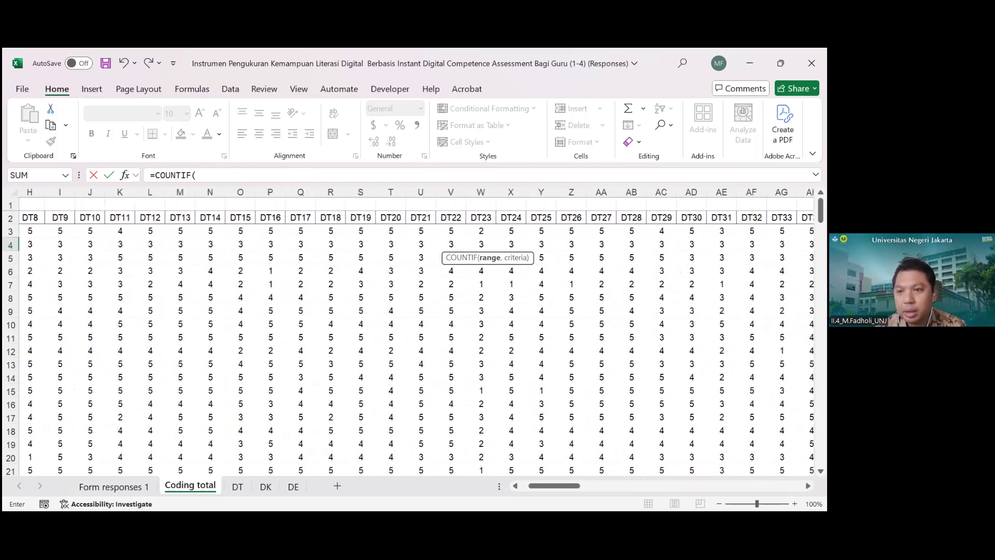
scroll(665, 248, right, 1)
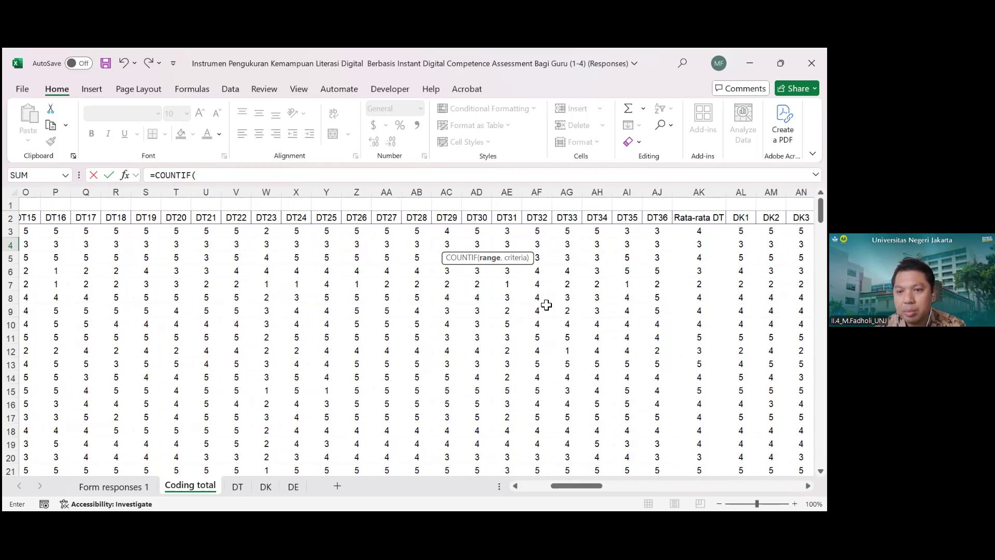
scroll(547, 305, left, 5)
drag(34, 234, 741, 433)
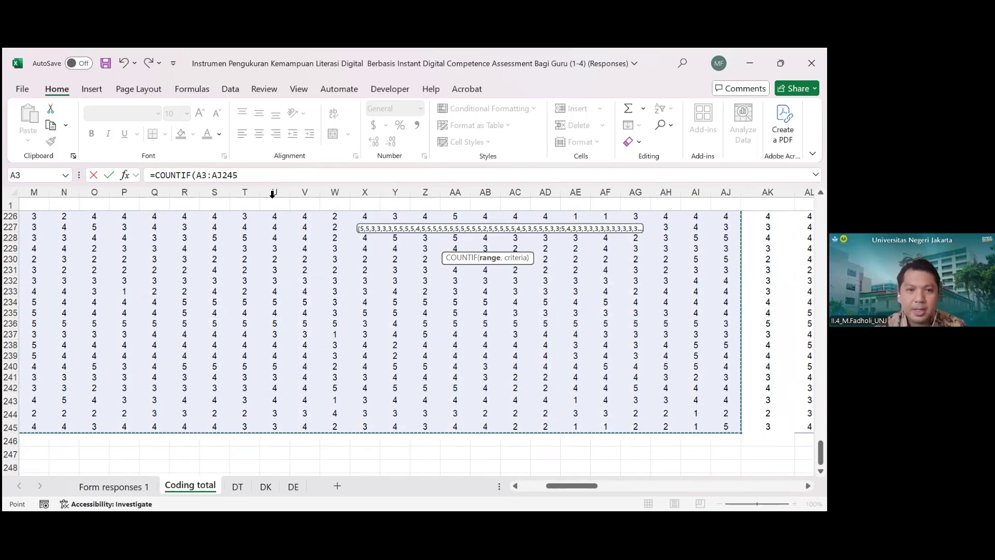
click(248, 174)
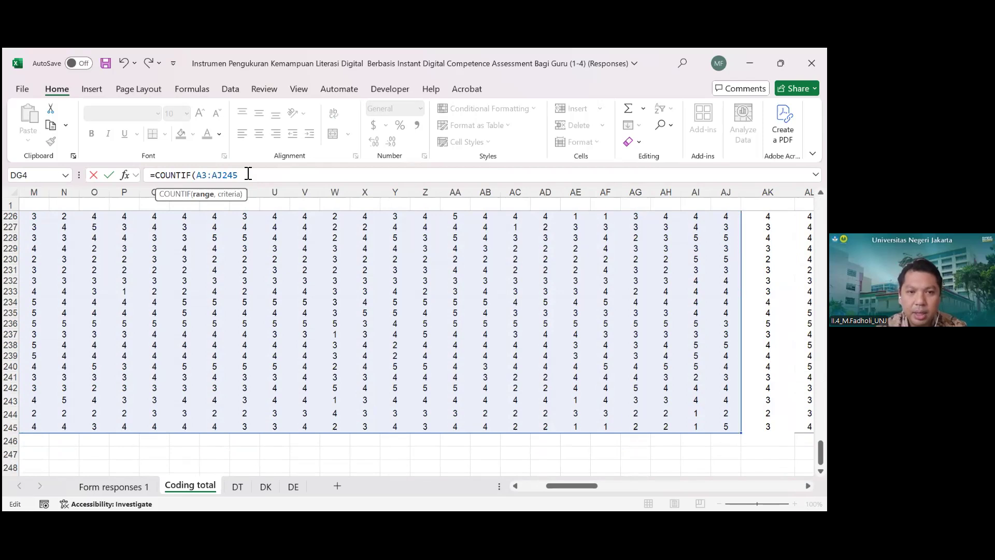
text(,)
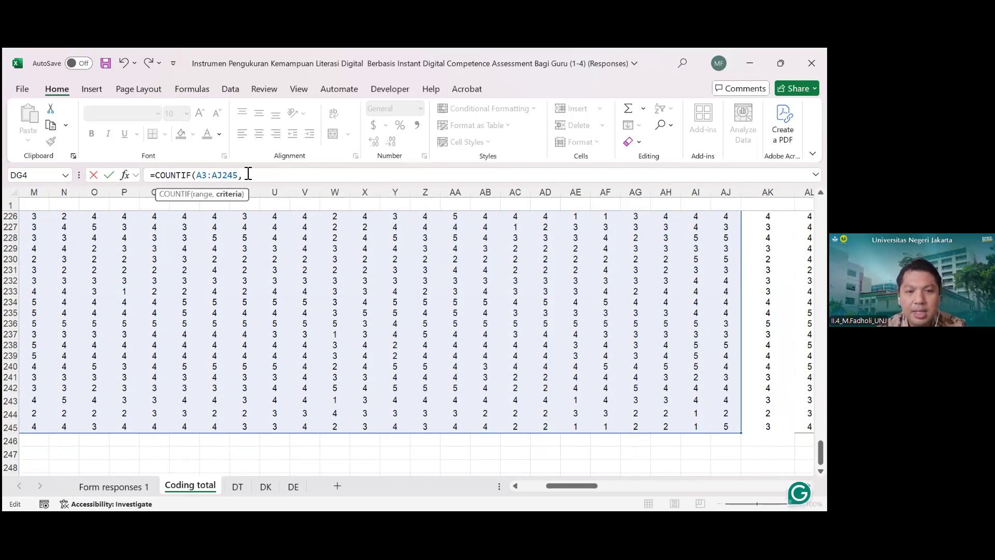
text(1))
Lock the row references in DG4's formula so it reads =COUNTIF(A$3:AJ$245,1)
click(205, 176)
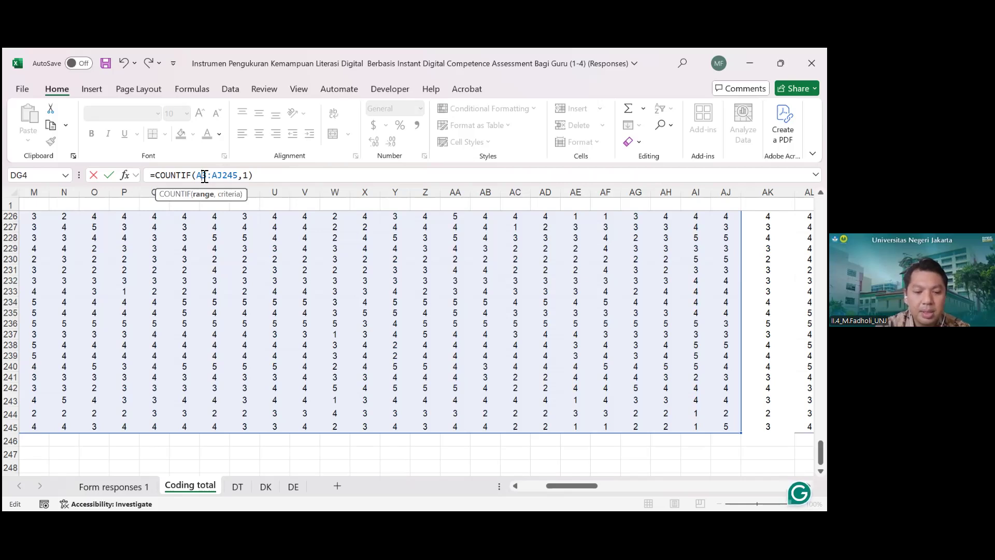
text($)
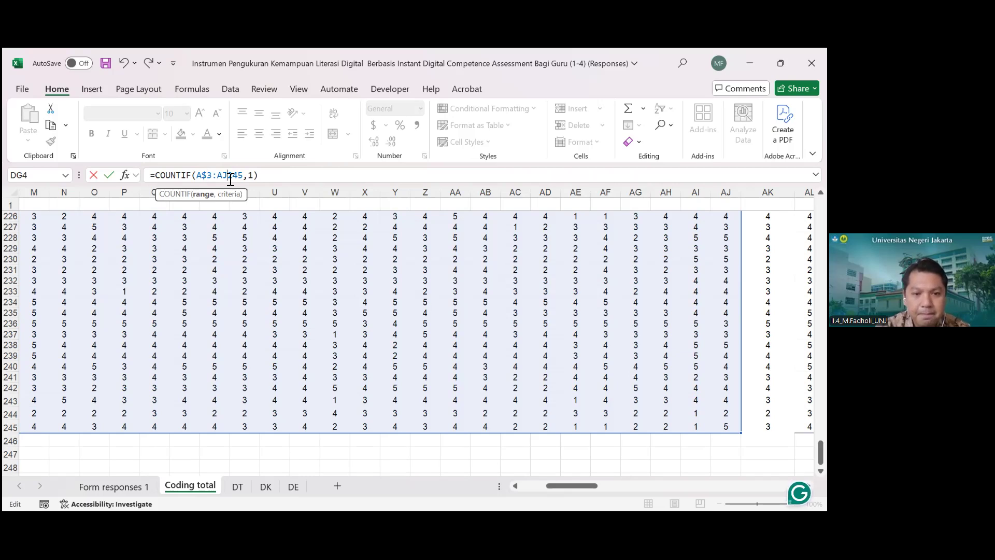
click(230, 176)
text($)
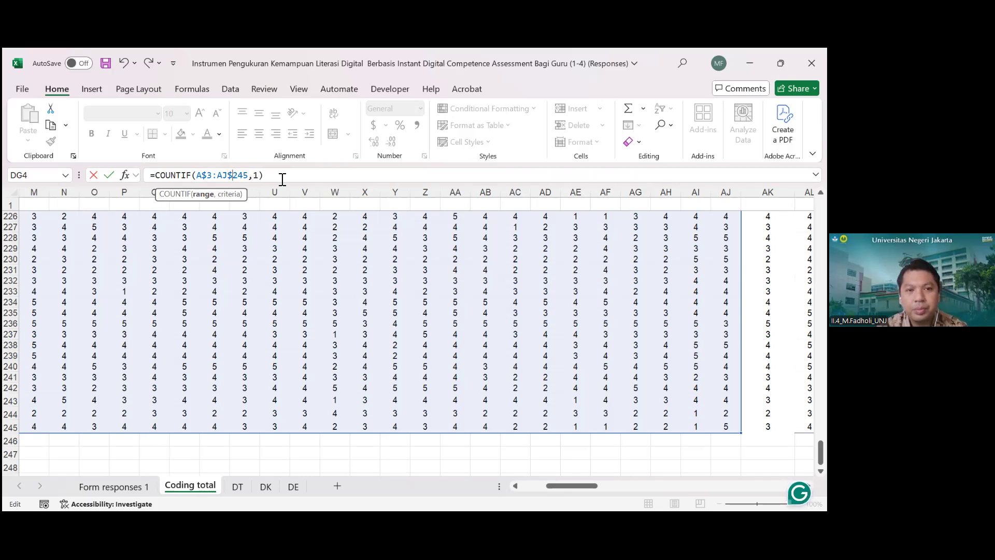
key(Return)
Fill the COUNTIF formula from DG4 down to DG8, covering every scale value
scroll(191, 218, up, 2)
scroll(546, 235, down, 1)
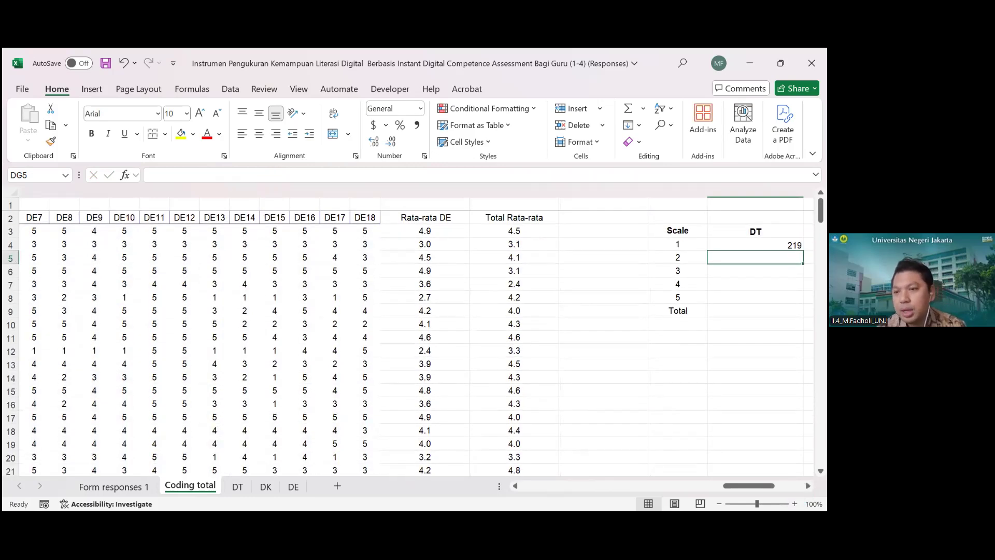
scroll(587, 248, right, 2)
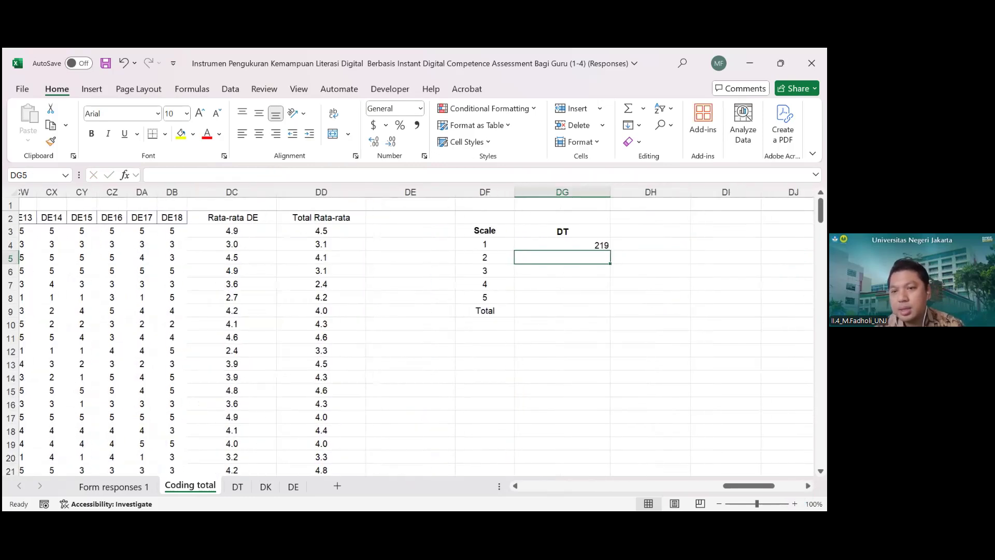
click(579, 246)
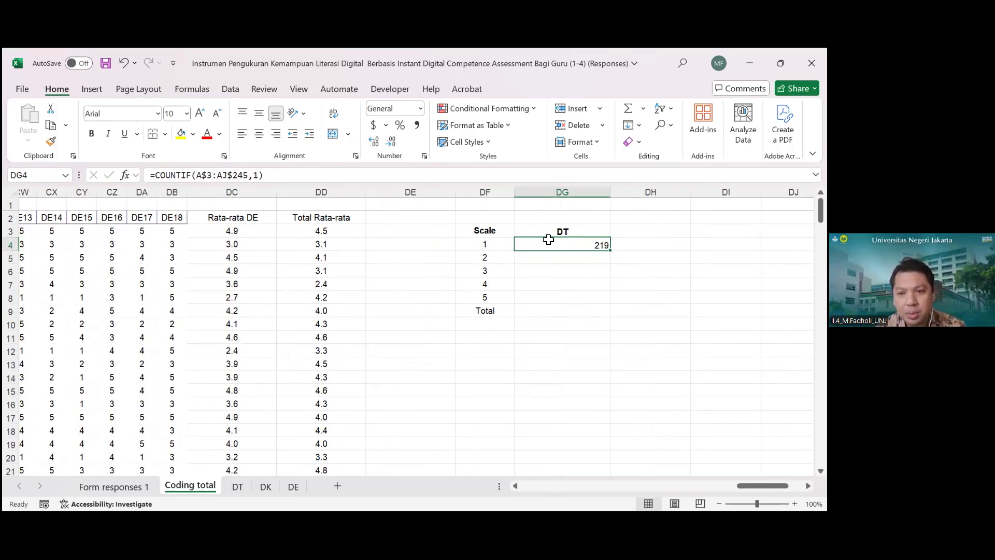
drag(611, 254, 608, 302)
Change the COUNTIF criterion to 2 in DG5 and to 3 in DG6
click(599, 258)
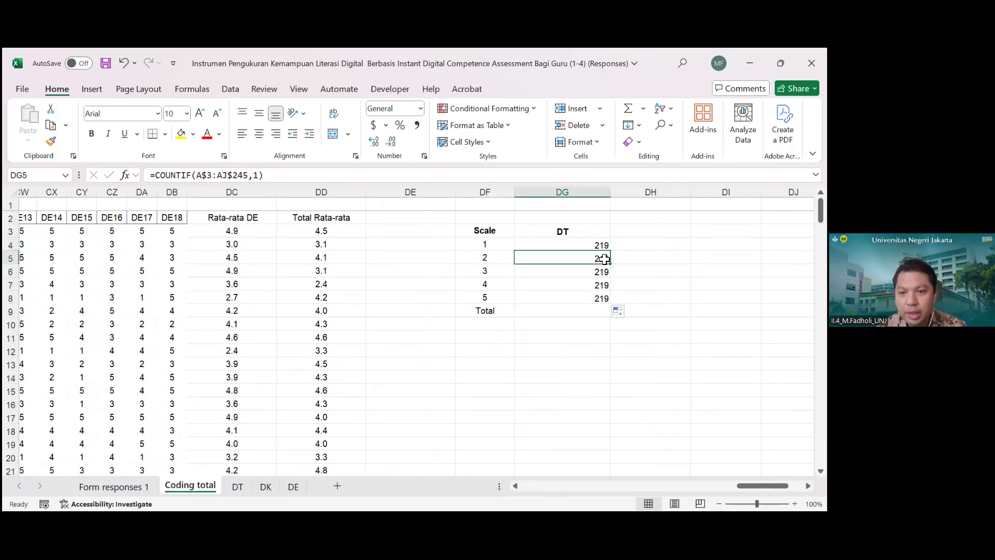
click(258, 177)
key(BackSpace)
text(2)
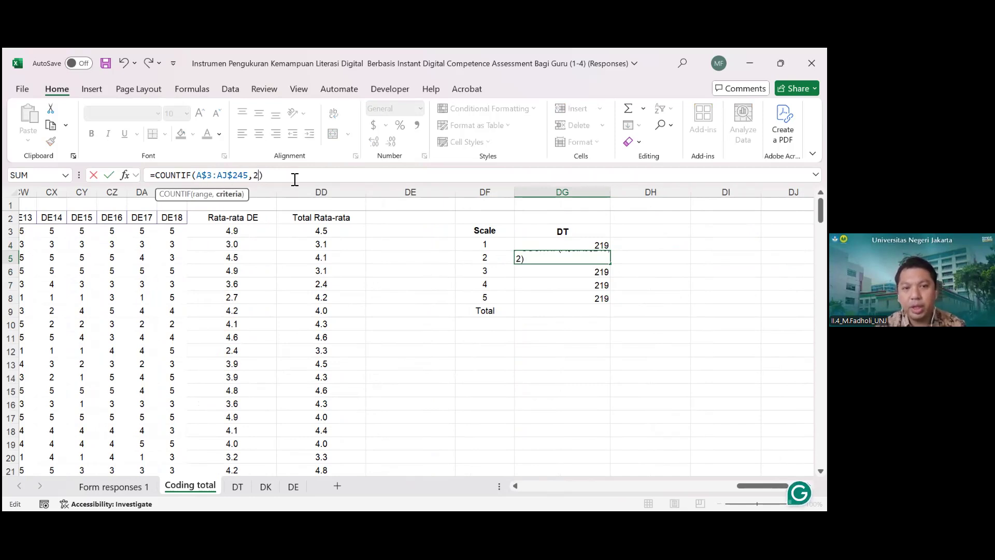
key(Return)
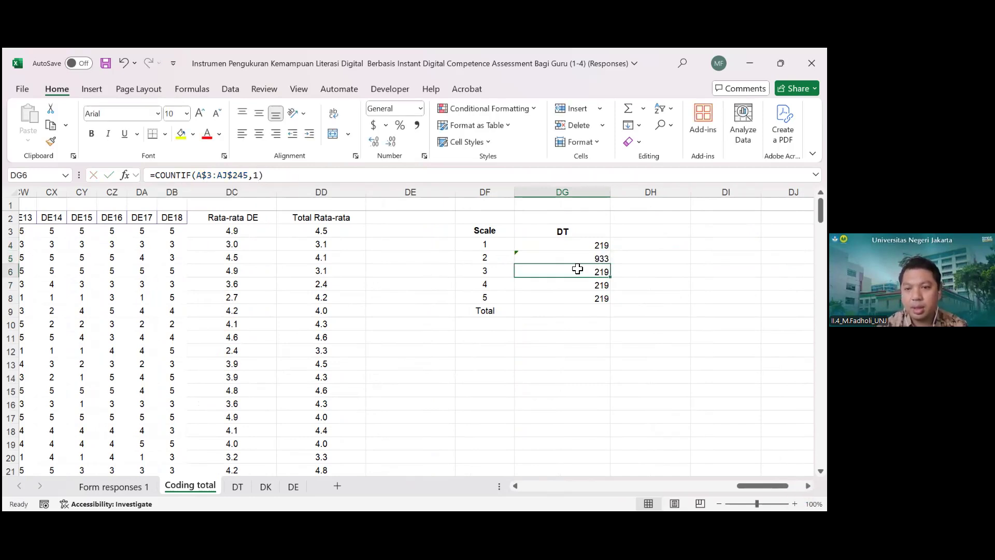
click(262, 174)
key(BackSpace)
text(3)
key(Return)
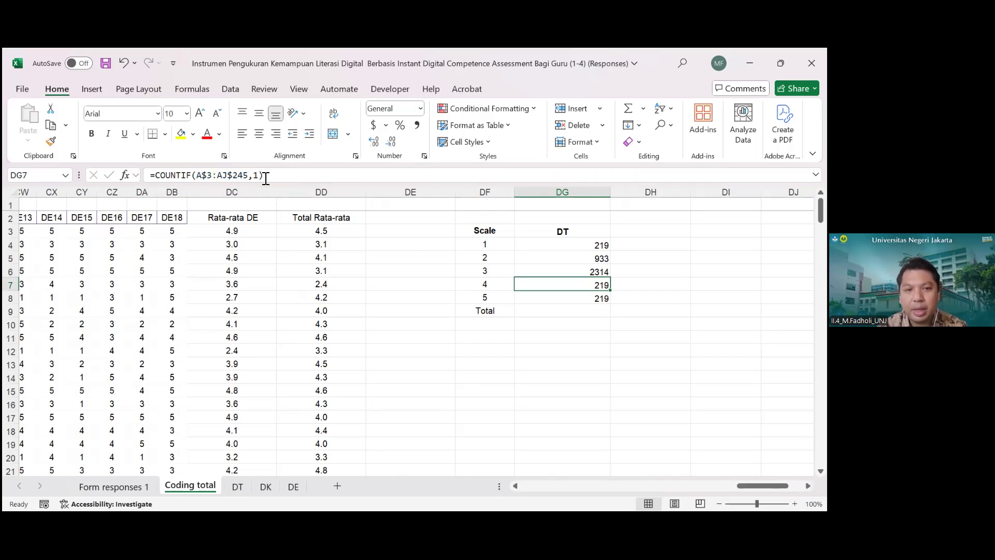
Change the COUNTIF criterion to 4 in DG7 and to 5 in DG8
click(259, 175)
key(BackSpace)
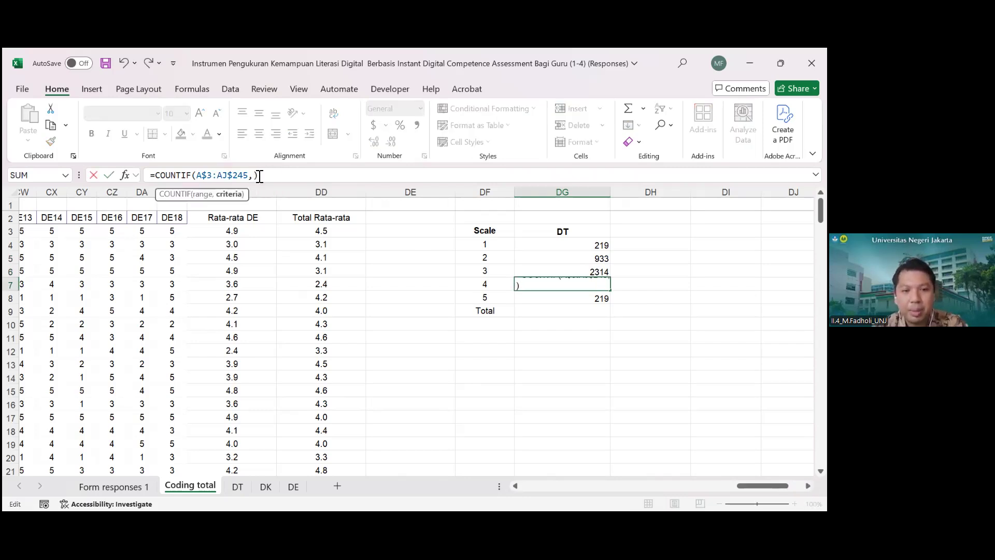
text(4)
key(Return)
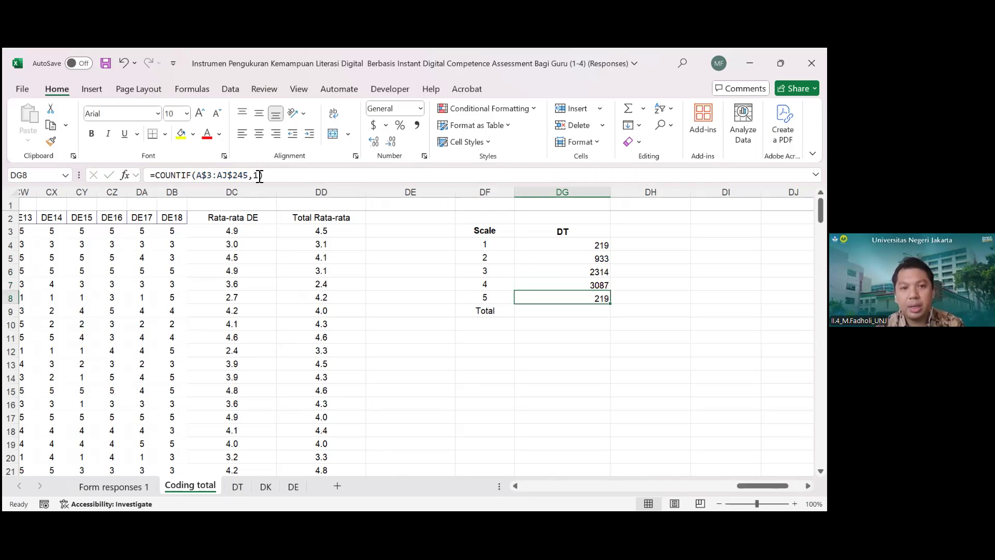
click(260, 176)
key(BackSpace)
text(5)
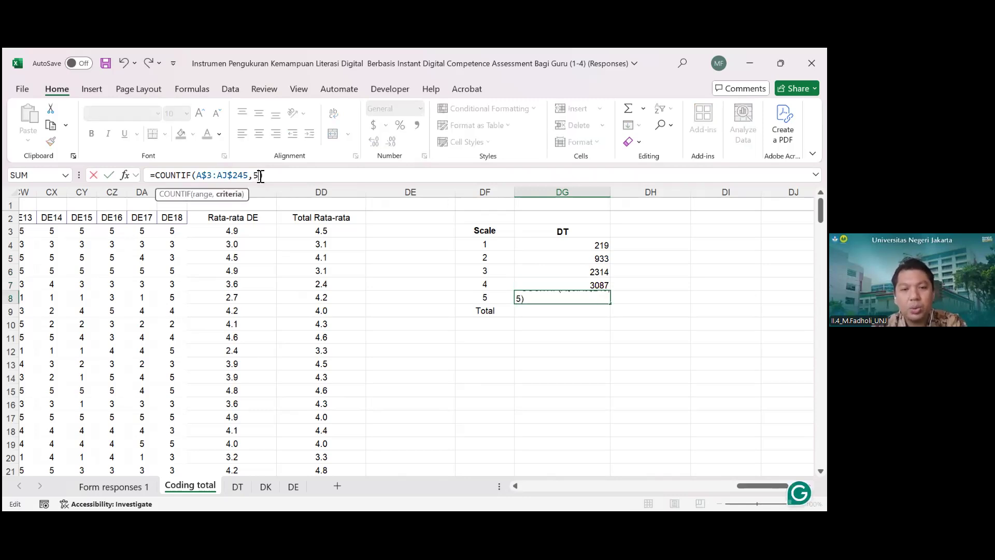
key(Return)
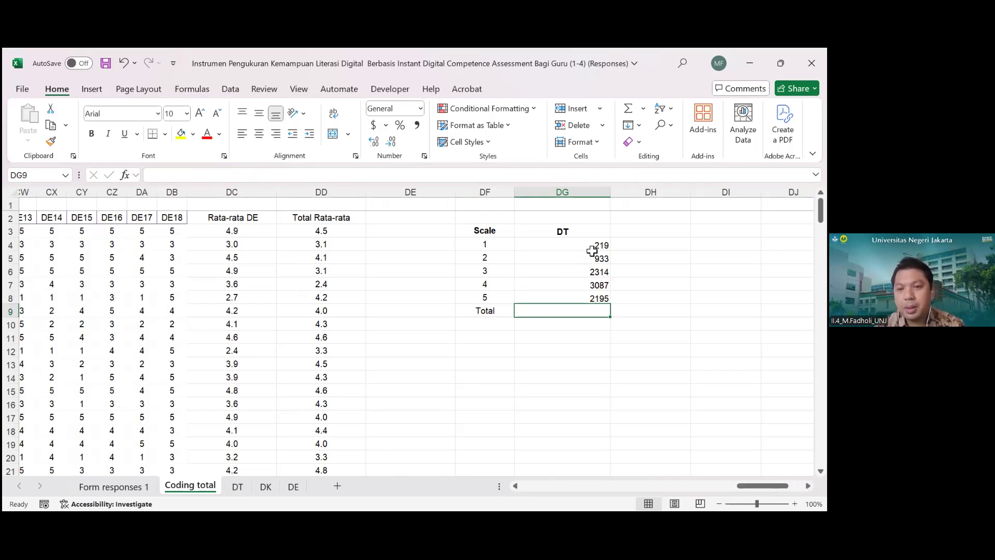
Center the DT counts in DG4:DG8 horizontally and vertically, and enter the header DE in DI3
drag(591, 244, 594, 294)
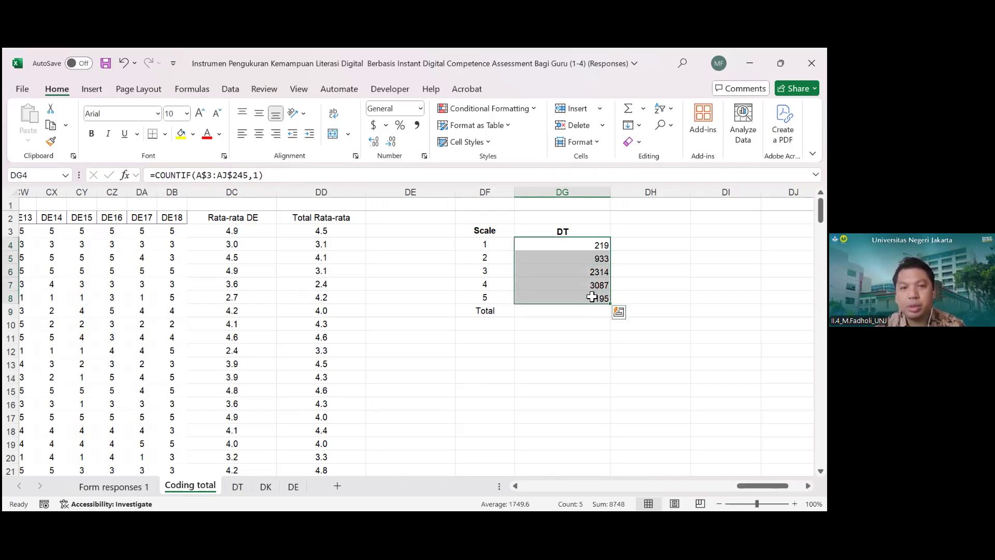
click(259, 114)
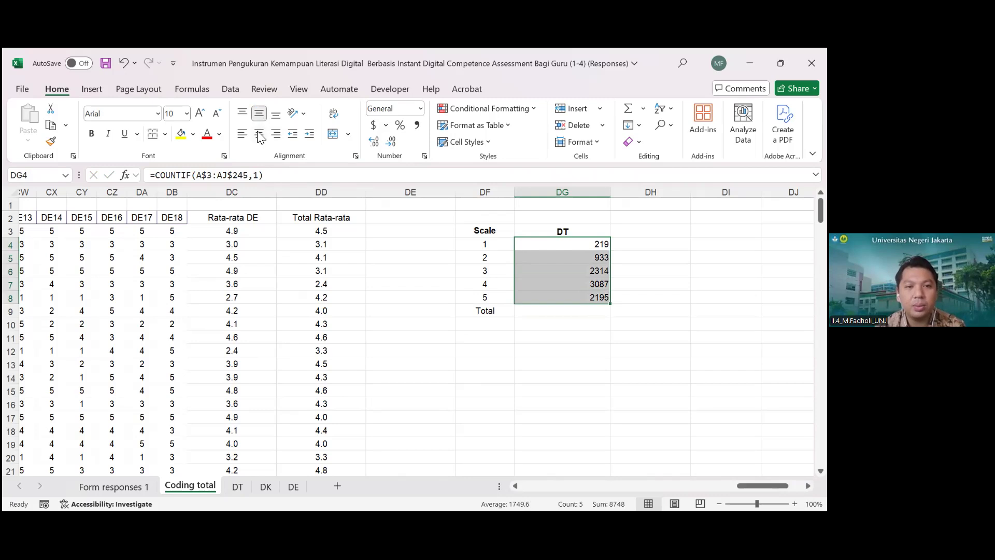
click(259, 134)
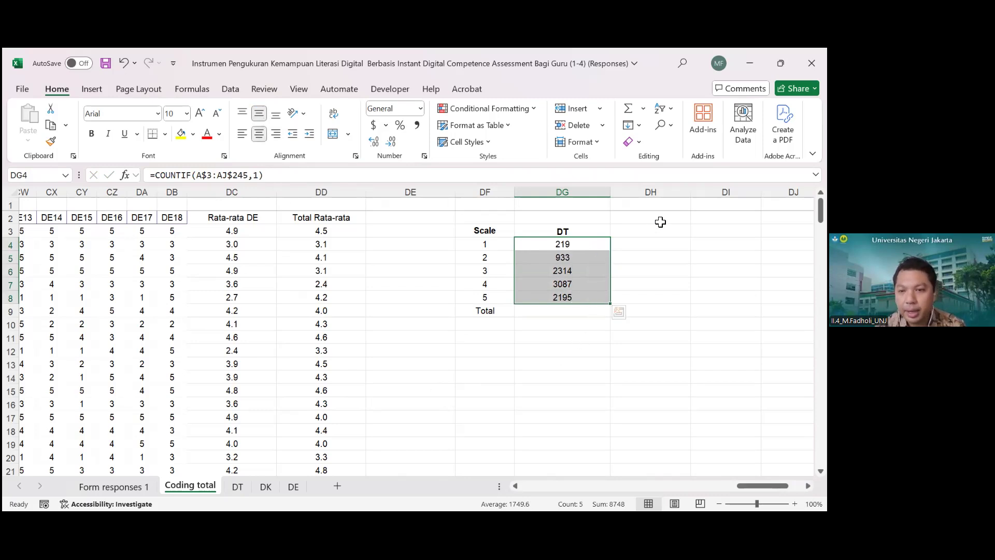
click(726, 231)
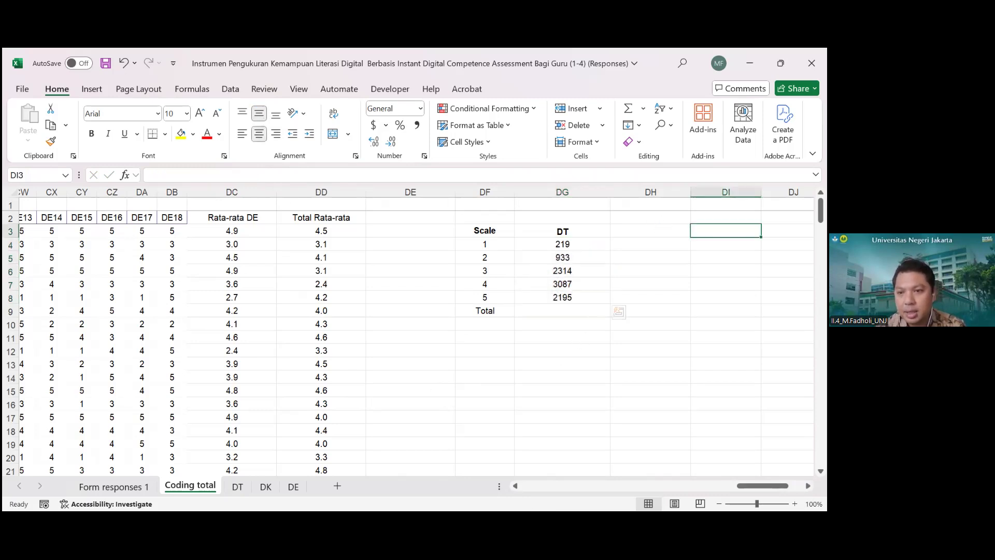
text(DE)
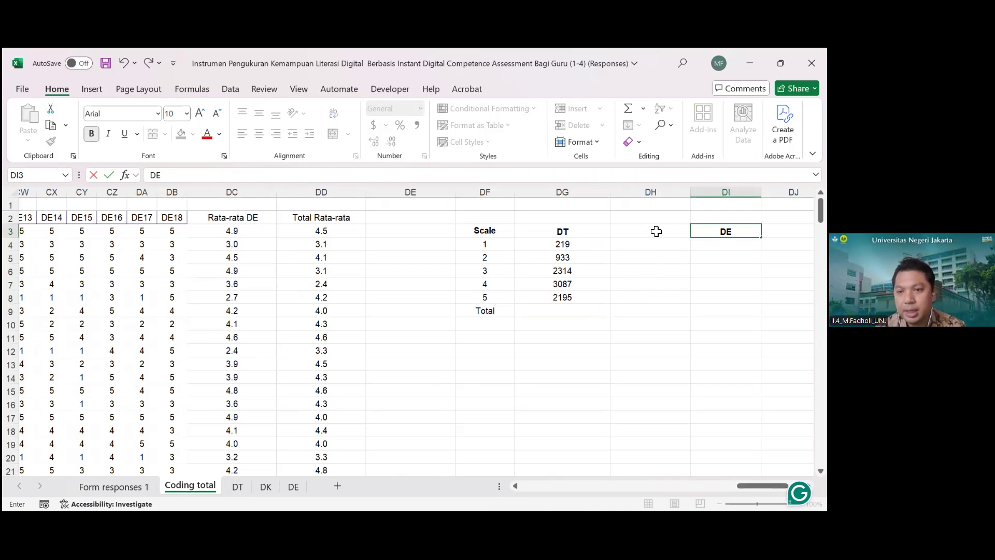
Total the DT frequencies in DG9 with =SUM(DG4:DG8)
click(569, 312)
text(=)
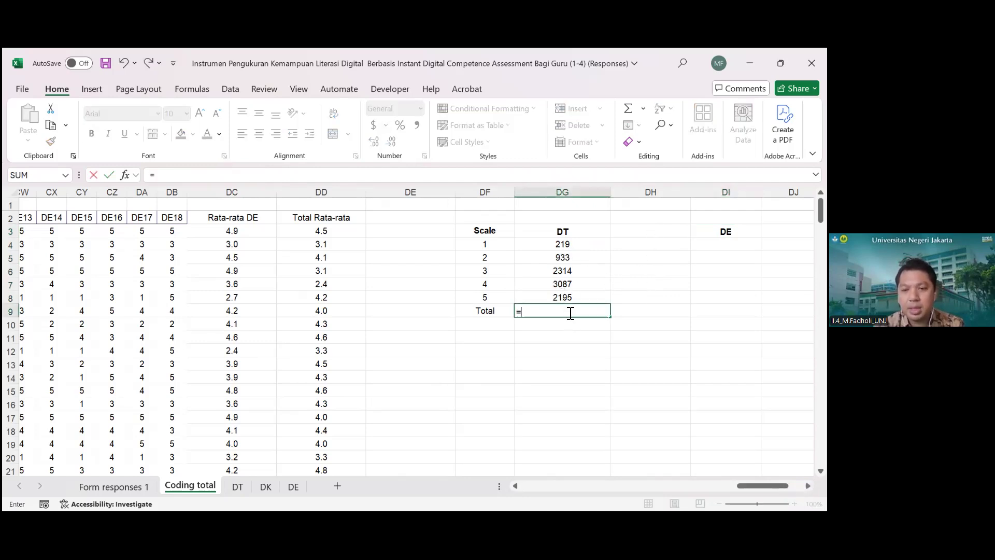
text(sum()
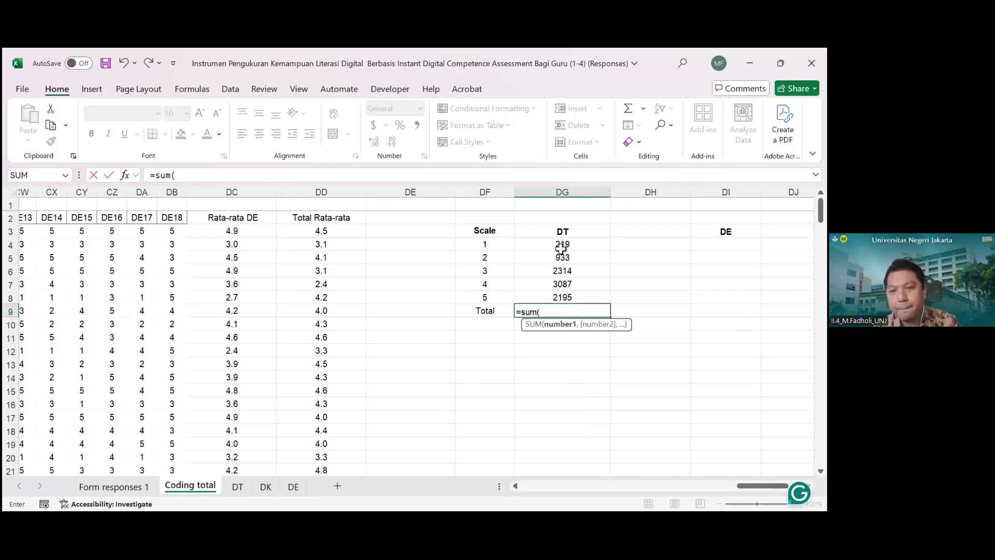
drag(561, 246, 562, 297)
key(Return)
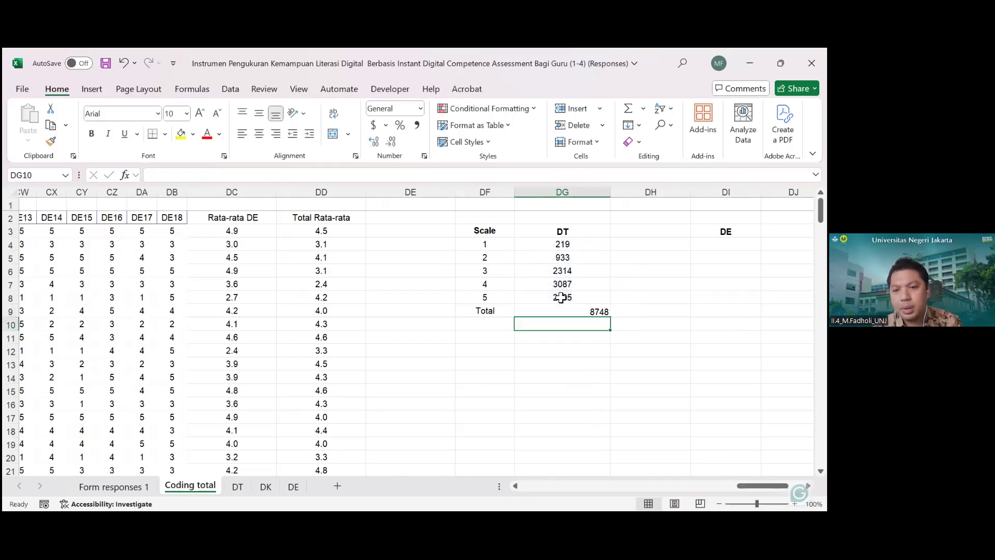
click(576, 314)
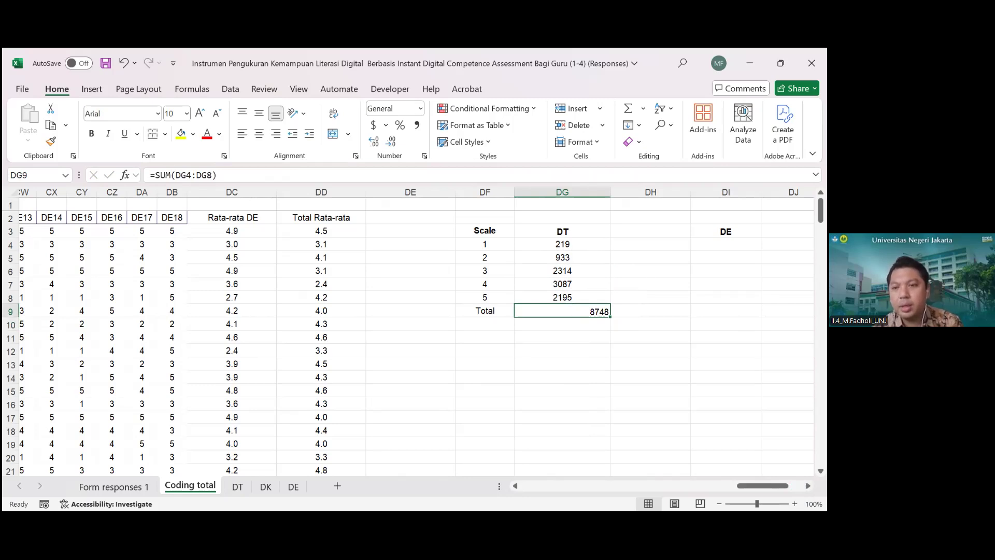
Enter the header DT% in DH3, beside the DT column
click(657, 234)
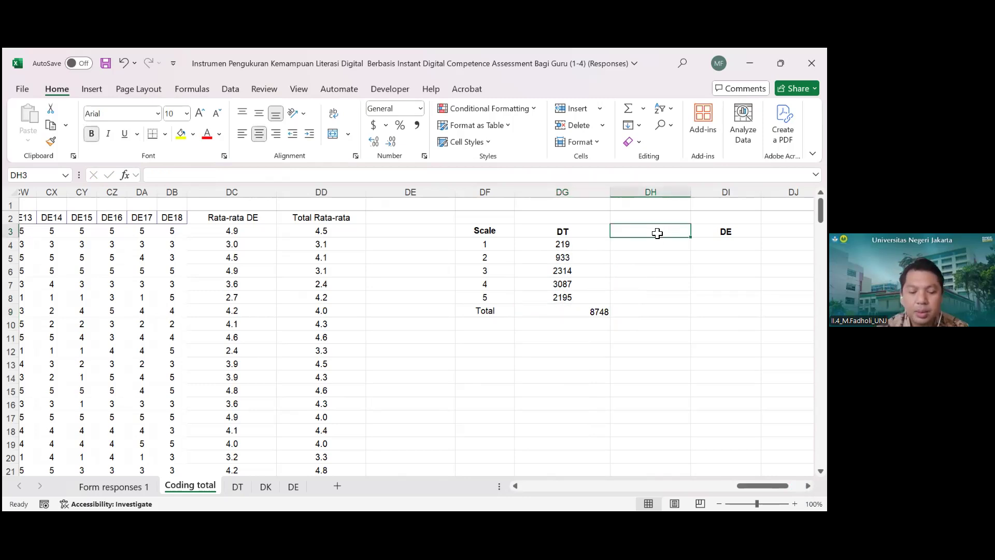
text(DT%)
key(Return)
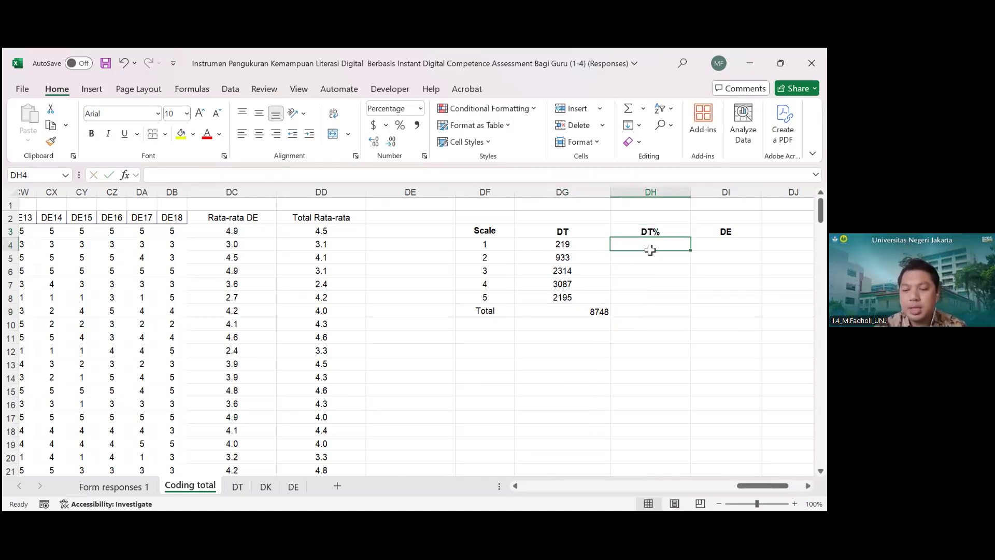
Calculate the DT percentage in DH4 with =DG4/DG$9*100% and fill the formula down to DH8
text(=)
click(573, 245)
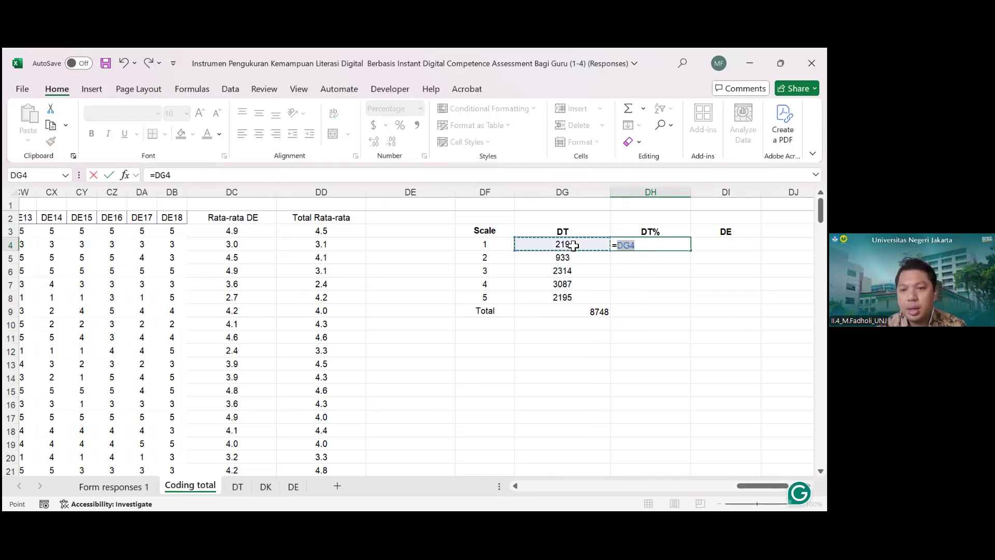
text(/)
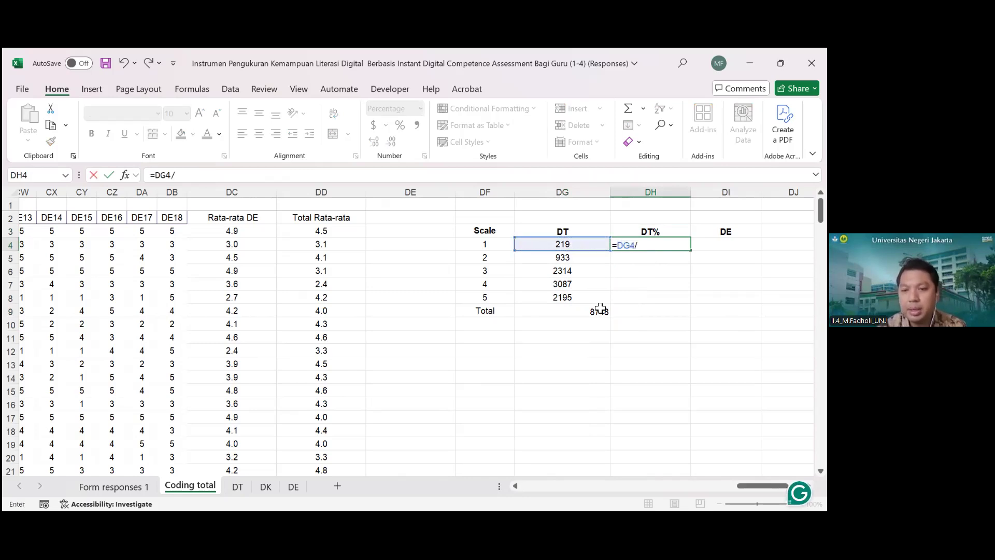
click(583, 315)
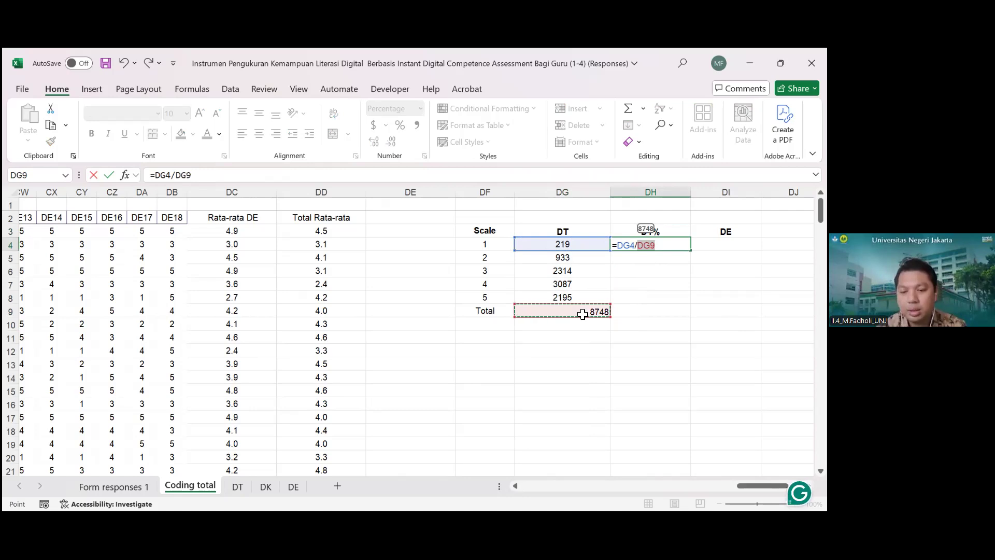
text(*100)
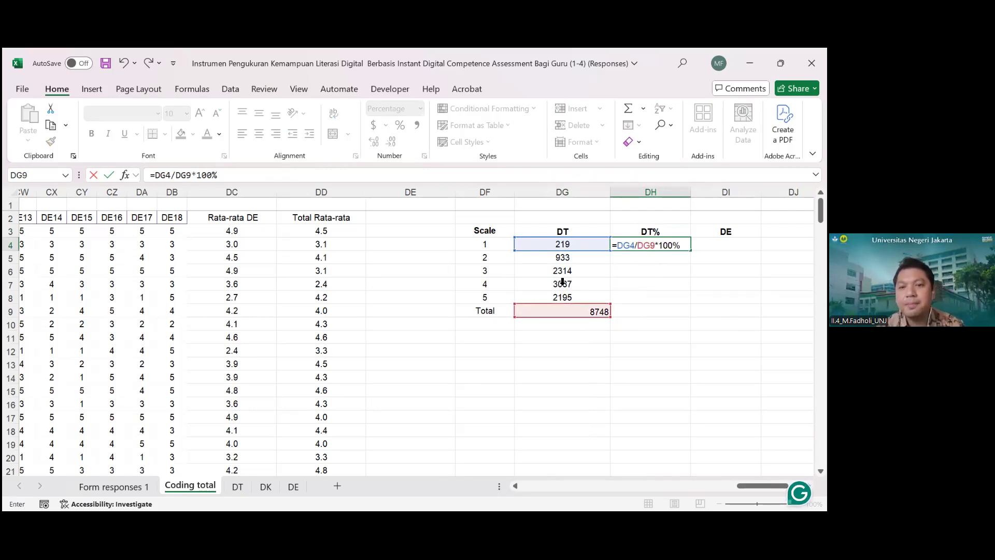
click(189, 179)
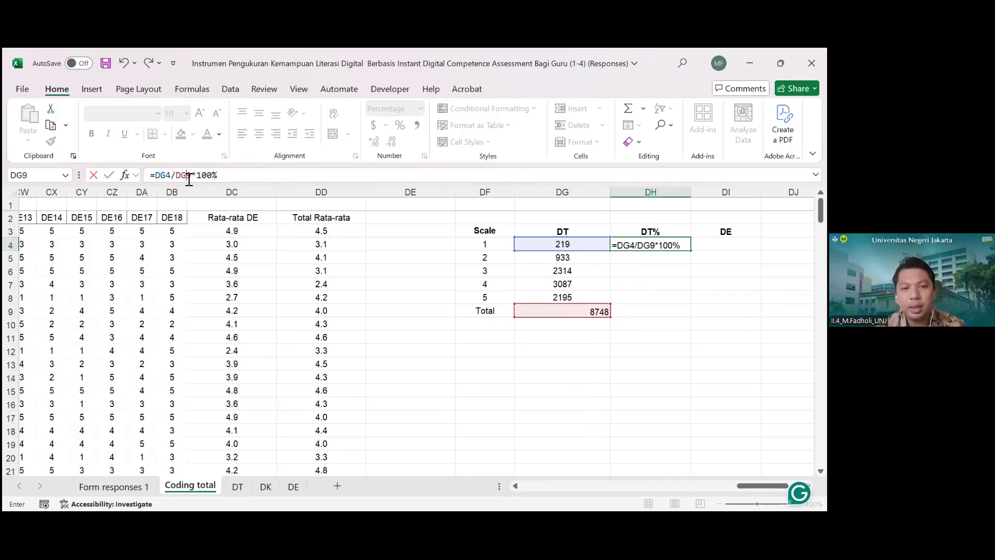
text($)
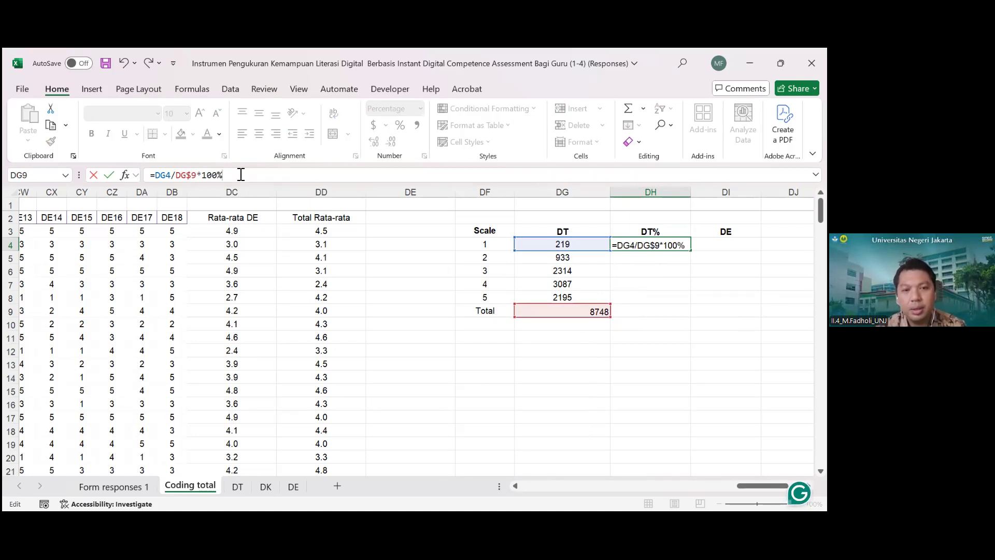
key(Return)
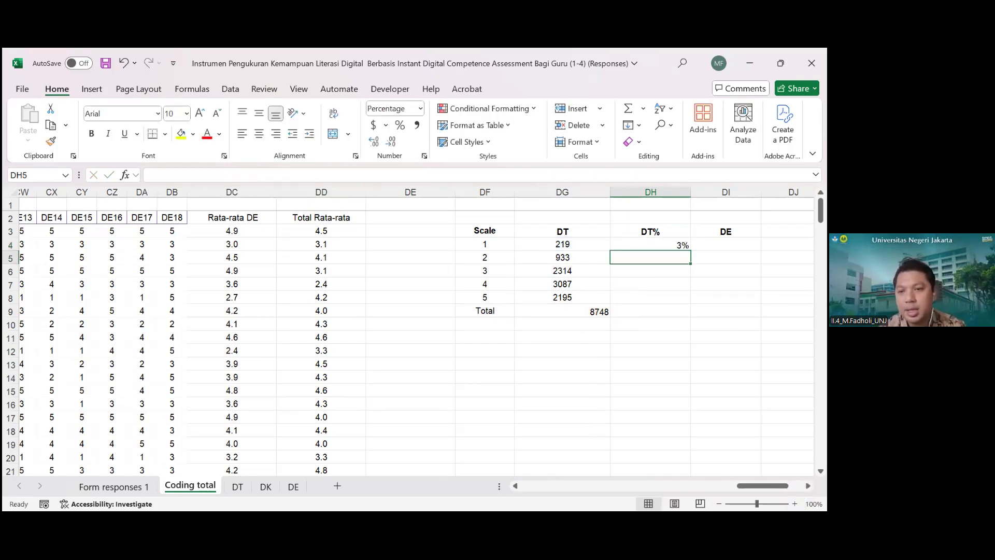
click(658, 246)
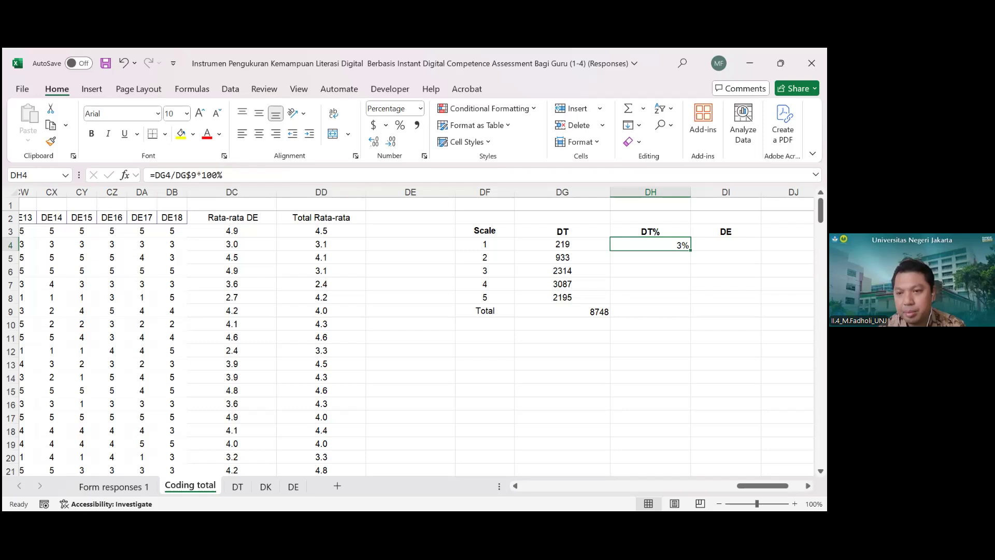
drag(691, 250, 686, 302)
Total the DT% column in DH9 with a SUM of DH4:DH8, and center the percentages in DH4:DH8
click(664, 311)
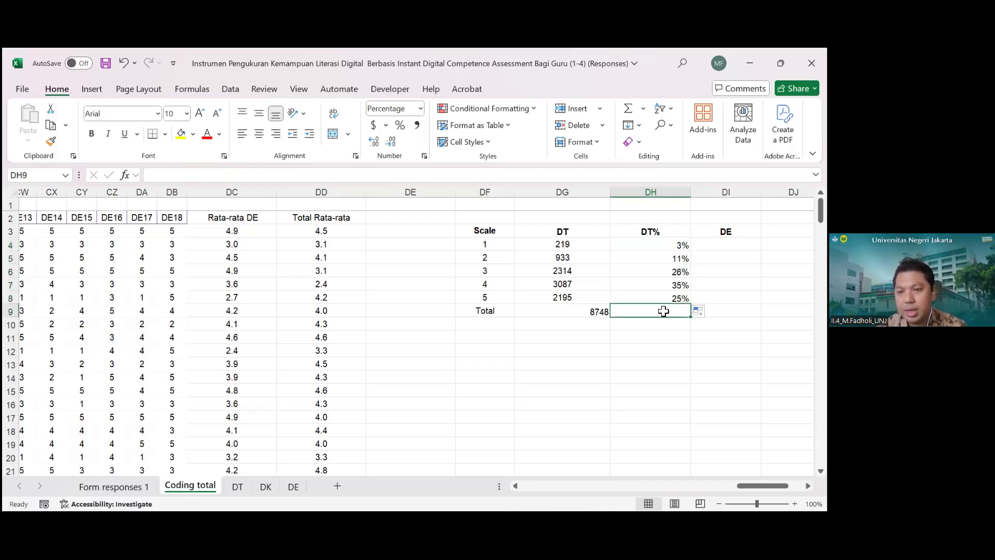
text(=sum()
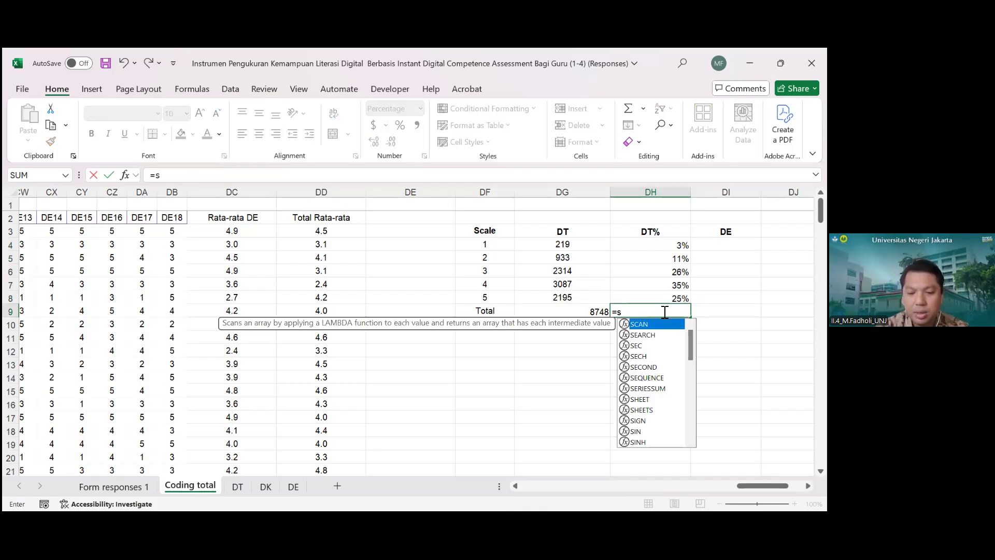
click(656, 246)
drag(655, 246, 661, 299)
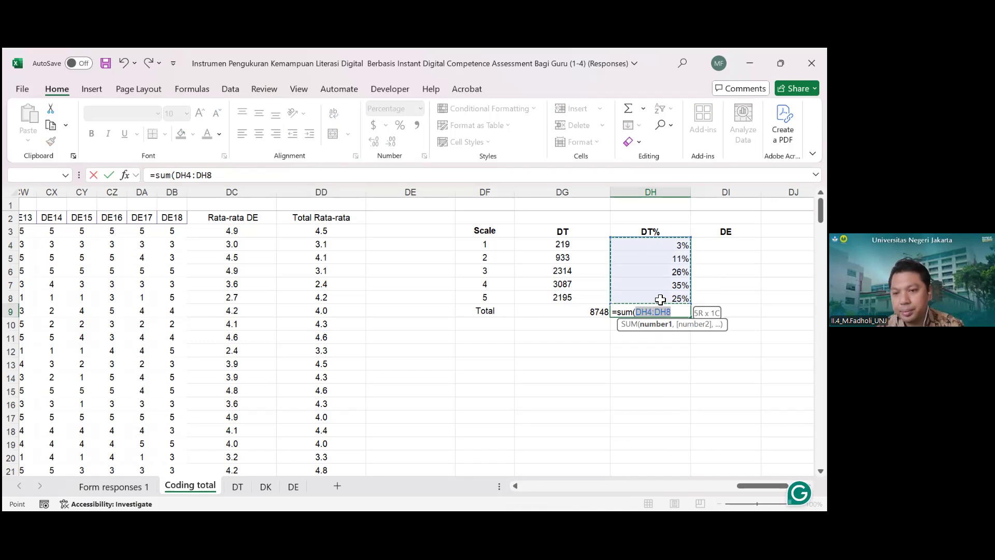
key(Return)
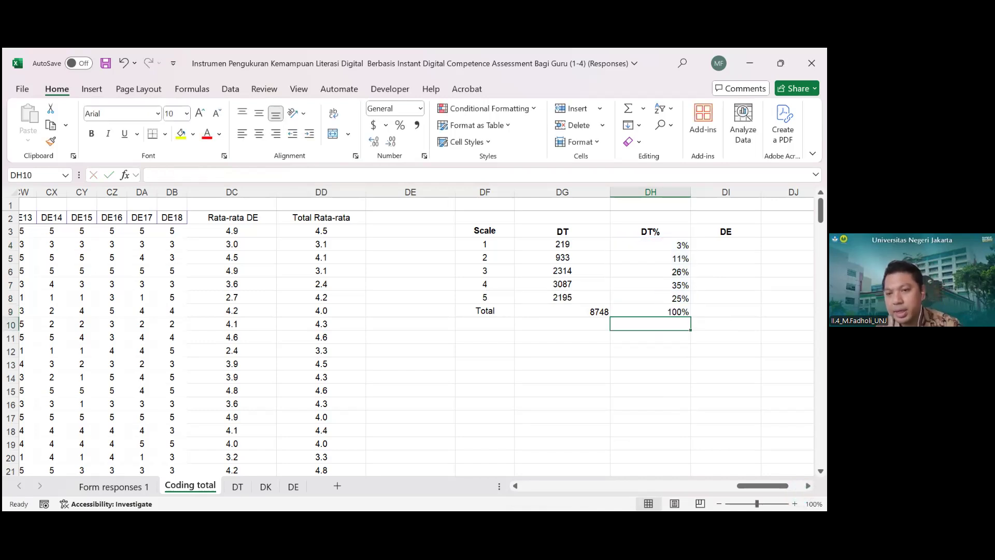
drag(647, 247, 643, 297)
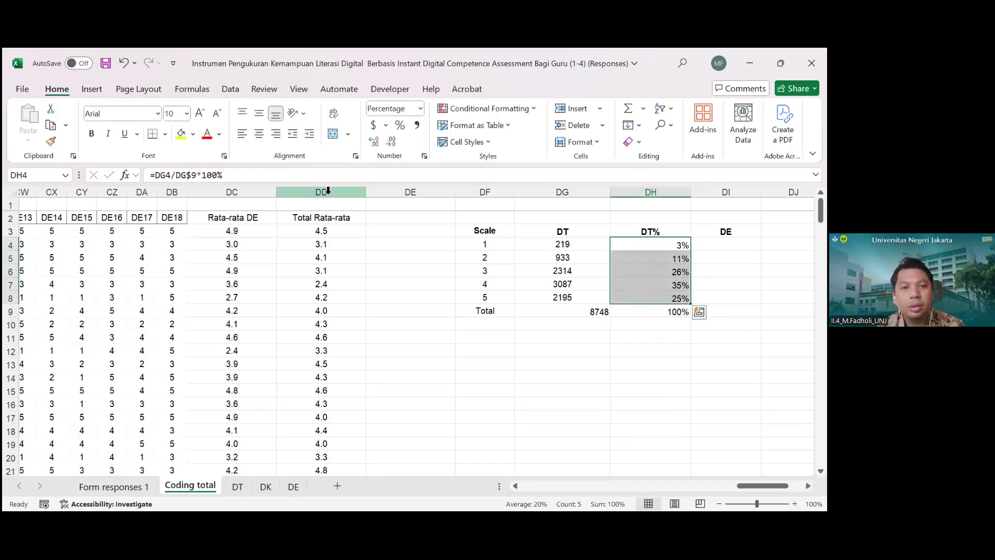
click(262, 136)
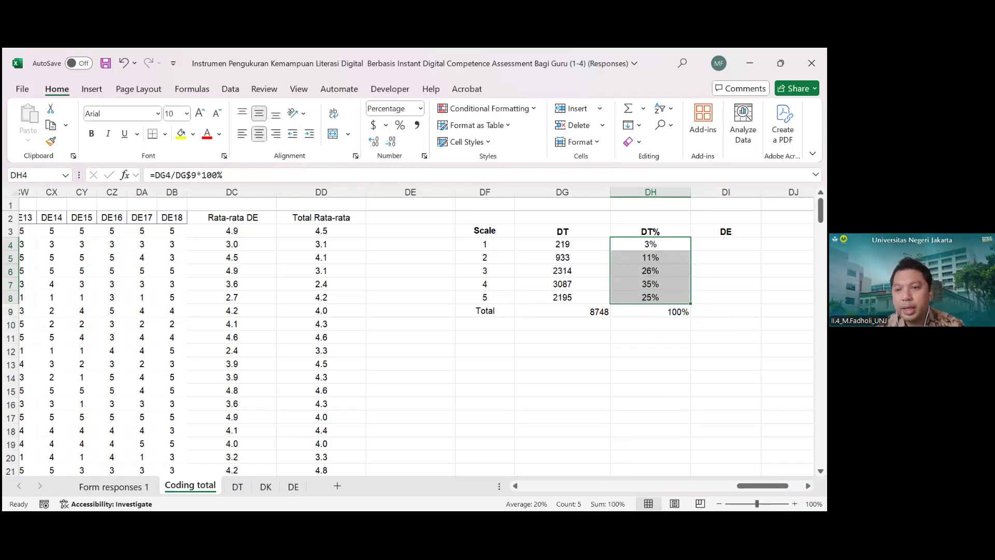
Write a COUNTIF formula in DI4 that counts the value 1 across the range AL3:CI245
click(725, 244)
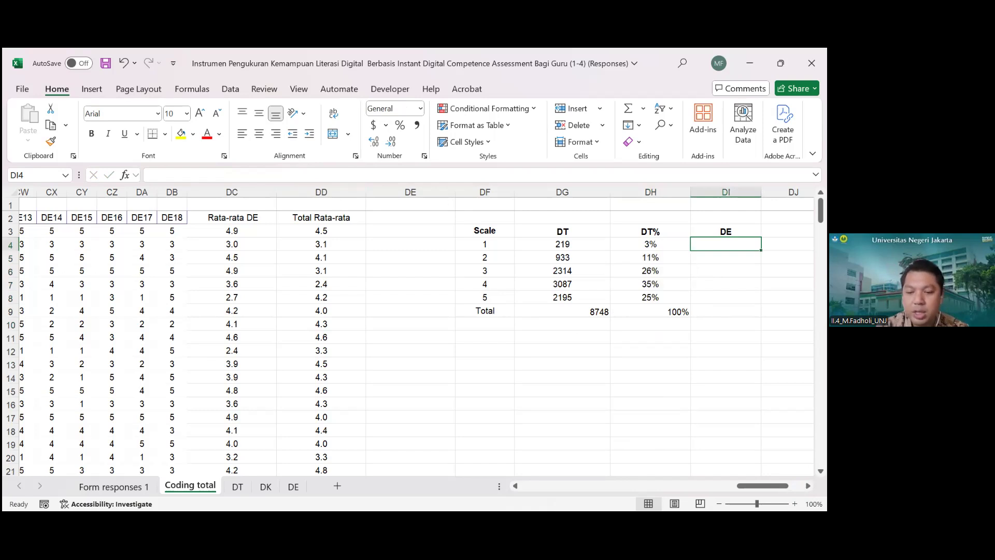
text(=count)
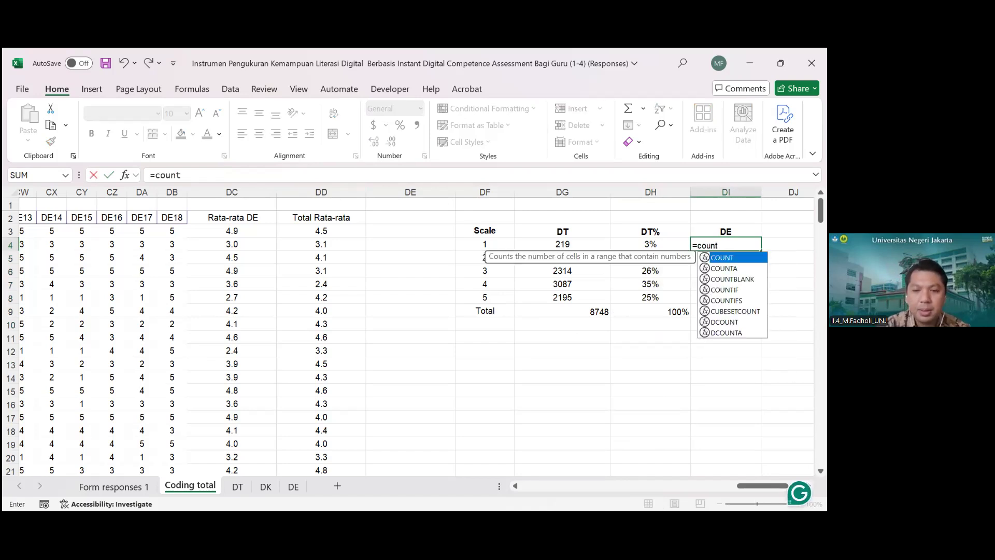
key(Down)
key(Down)
key(Down)
key(Tab)
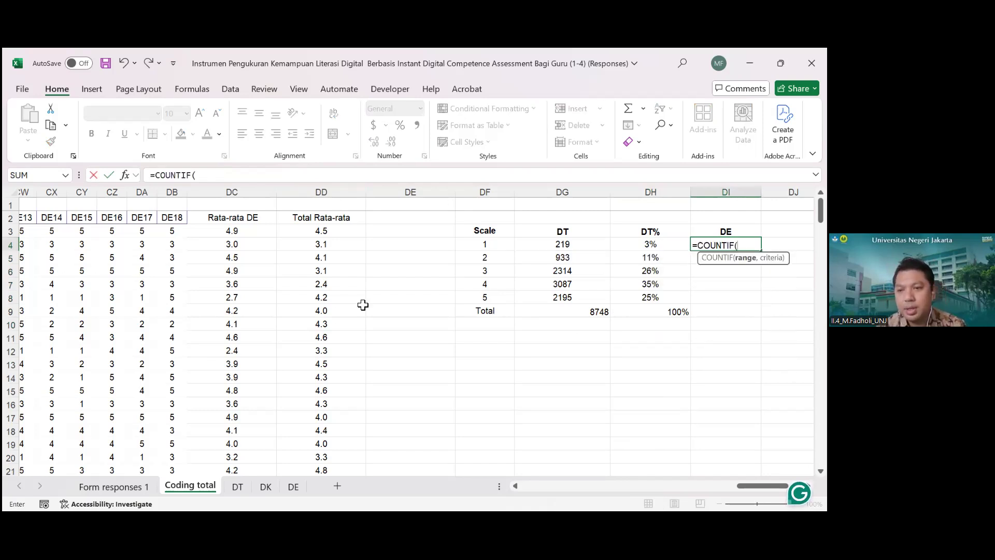
scroll(333, 315, left, 10)
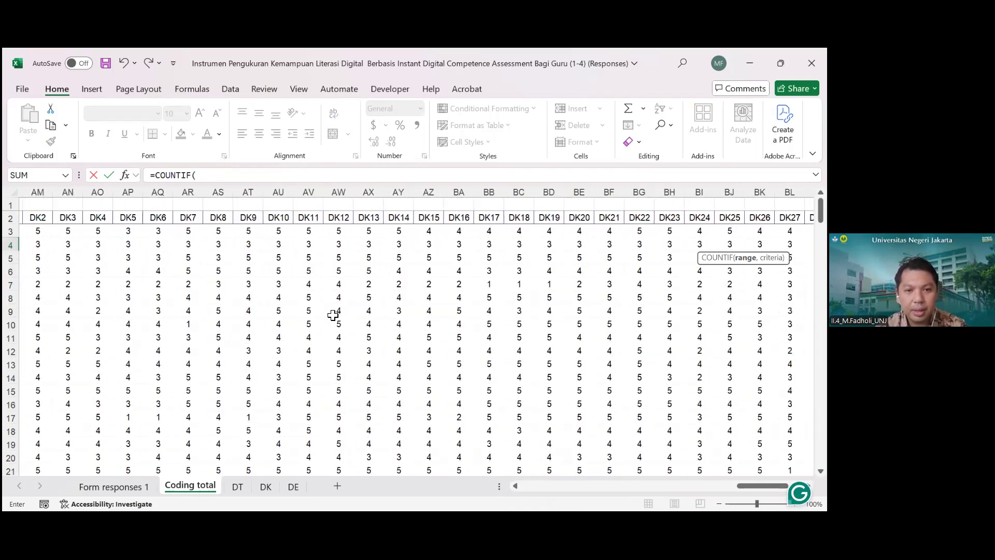
scroll(333, 315, left, 11)
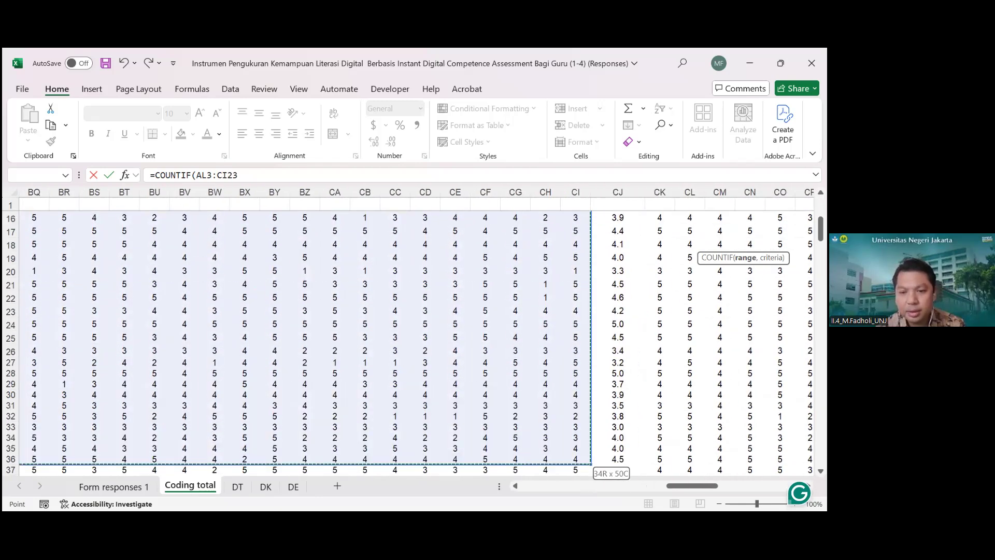
drag(580, 480, 582, 444)
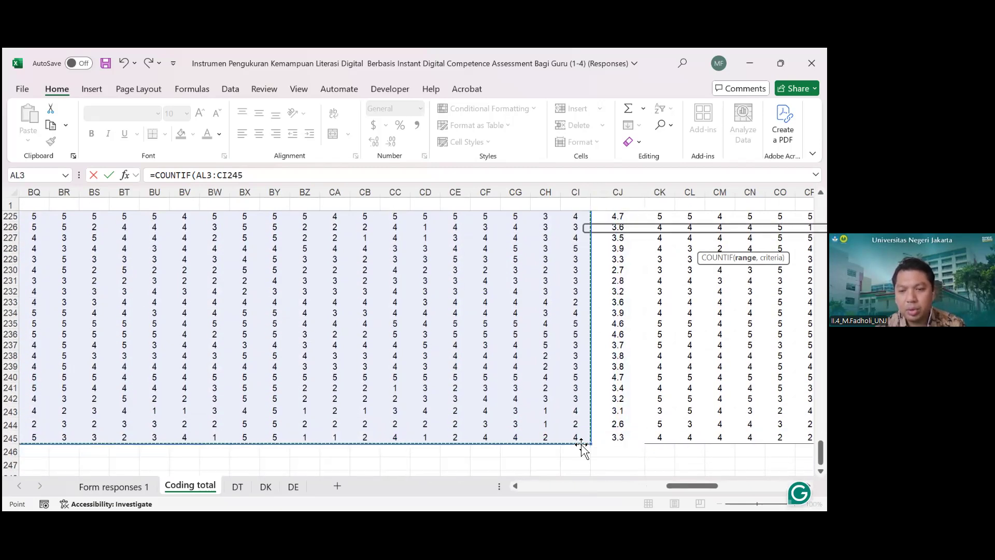
click(261, 179)
text(,1)
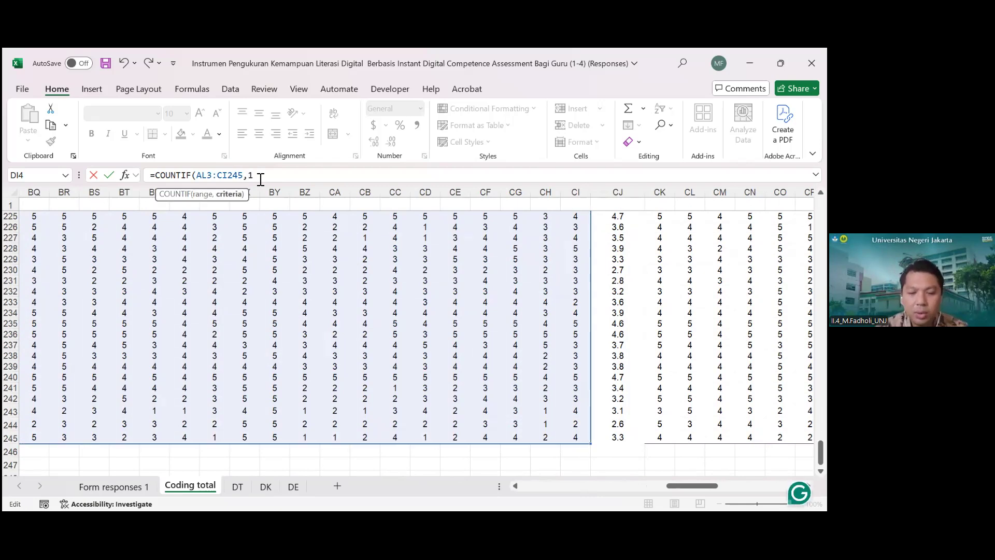
Lock the rows of the DI4 COUNTIF range as AL$3:CI$245 and fill the formula down to DI8
click(208, 177)
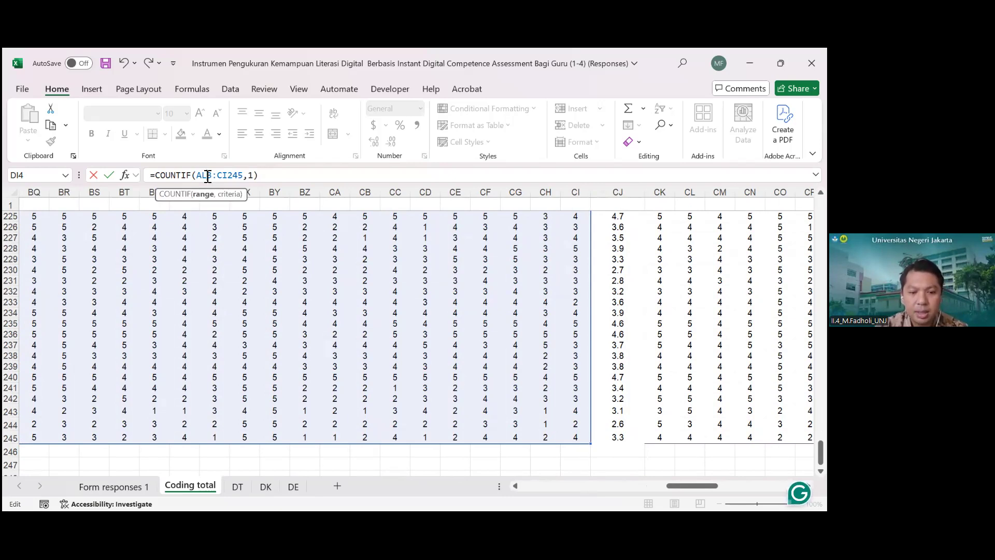
text($)
click(234, 177)
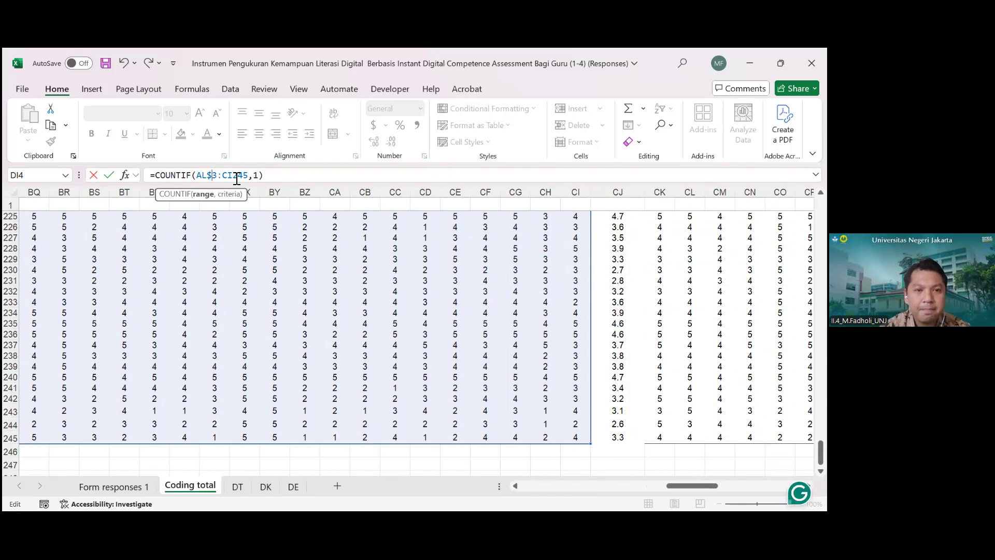
text($)
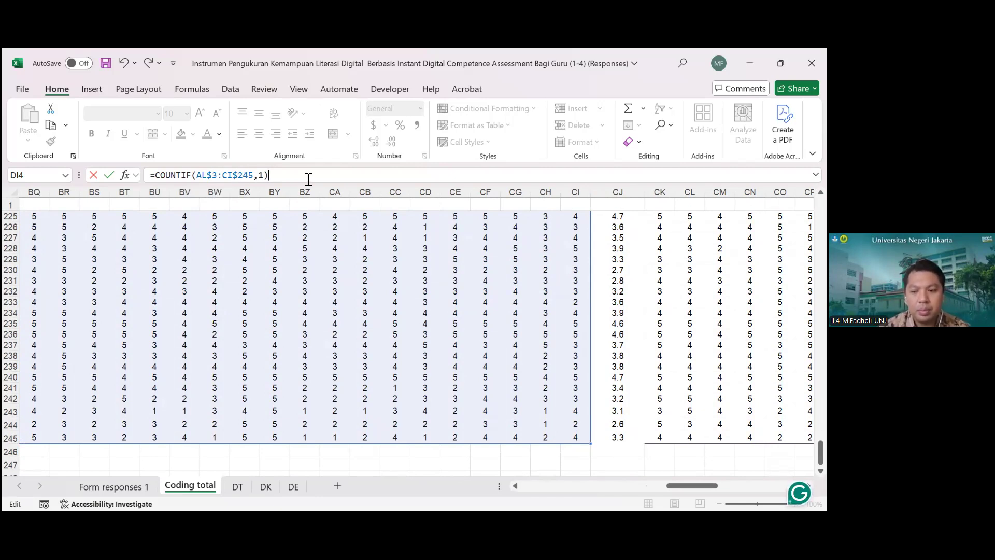
key(Return)
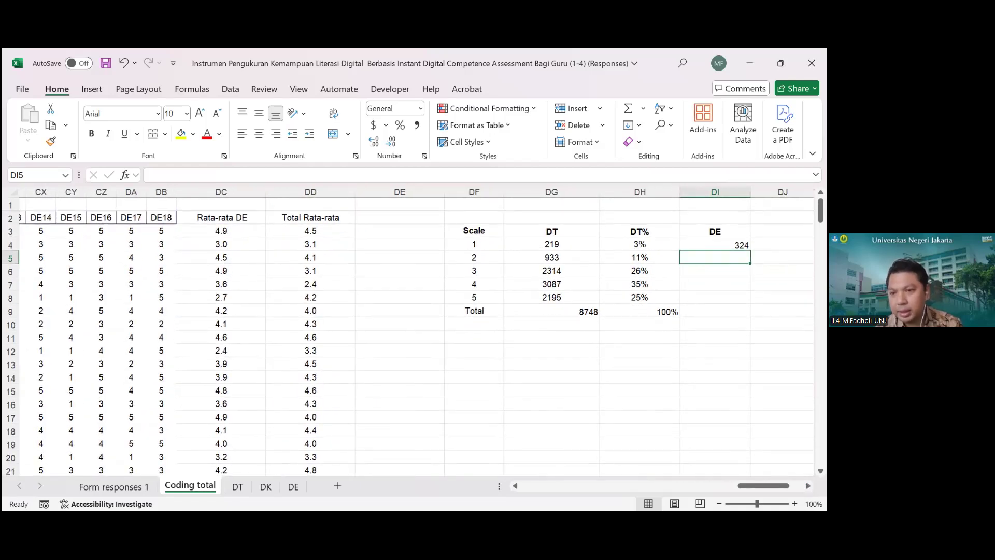
click(715, 245)
drag(750, 250, 750, 299)
Set the COUNTIF criterion to 2 in DI5 and to 3 in DI6
click(715, 258)
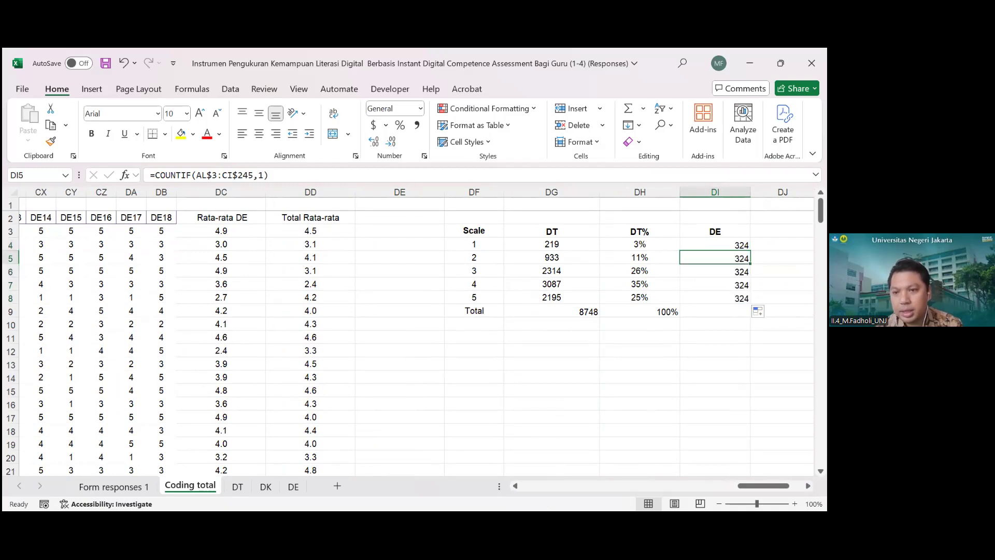
click(265, 174)
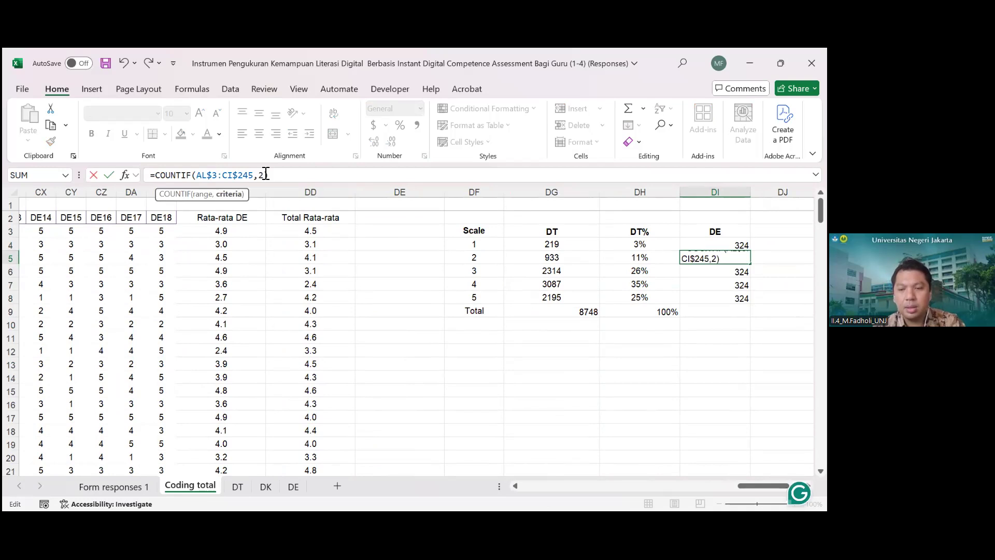
key(Return)
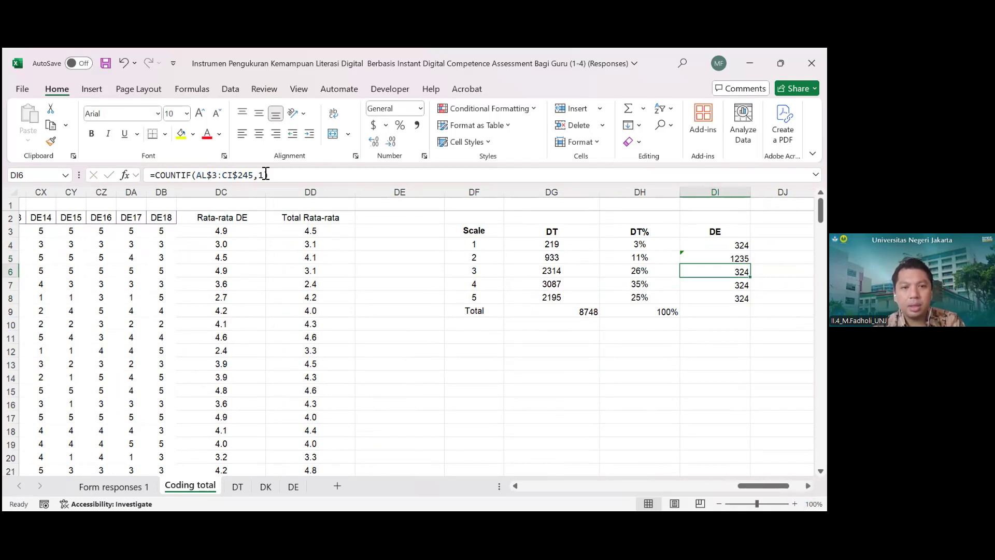
click(266, 175)
key(BackSpace)
text(3)
key(Return)
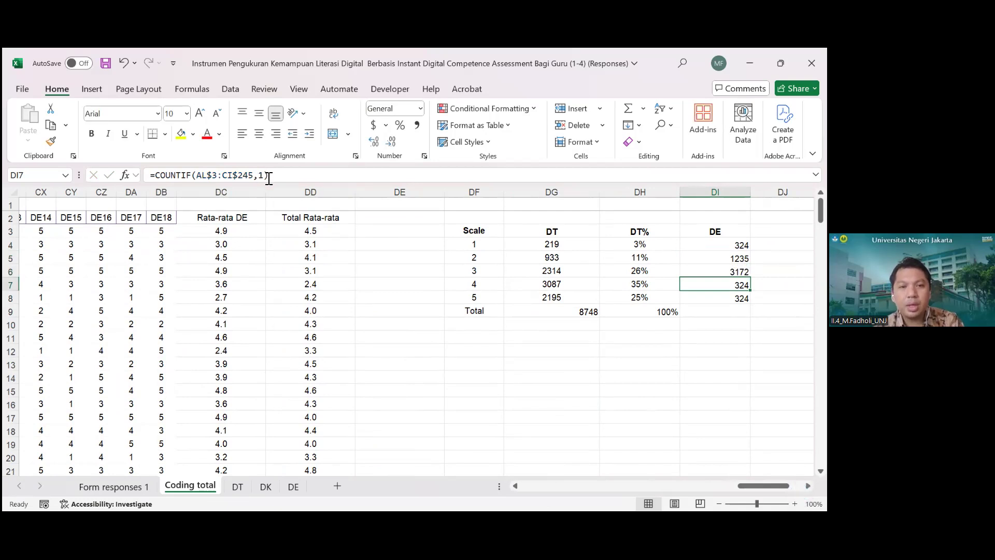
Set the COUNTIF criterion to 4 in DI7 and to 5 in DI8
click(264, 177)
key(BackSpace)
text(4)
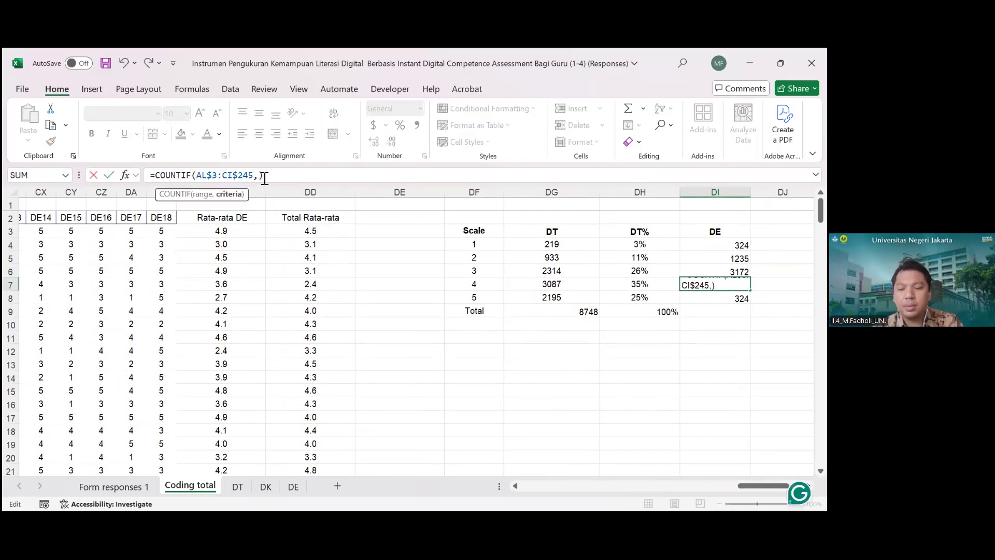
key(Return)
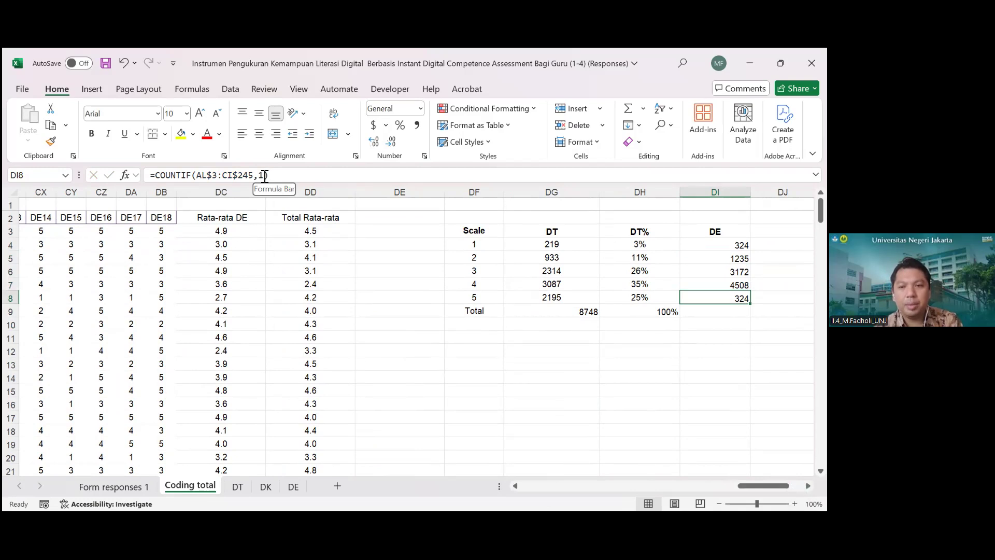
click(264, 176)
key(BackSpace)
text(5)
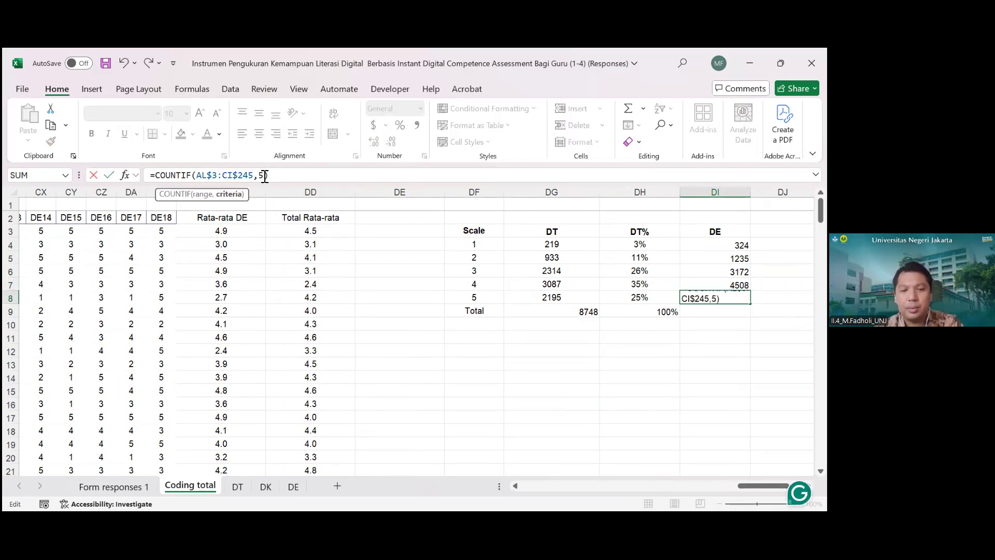
key(Return)
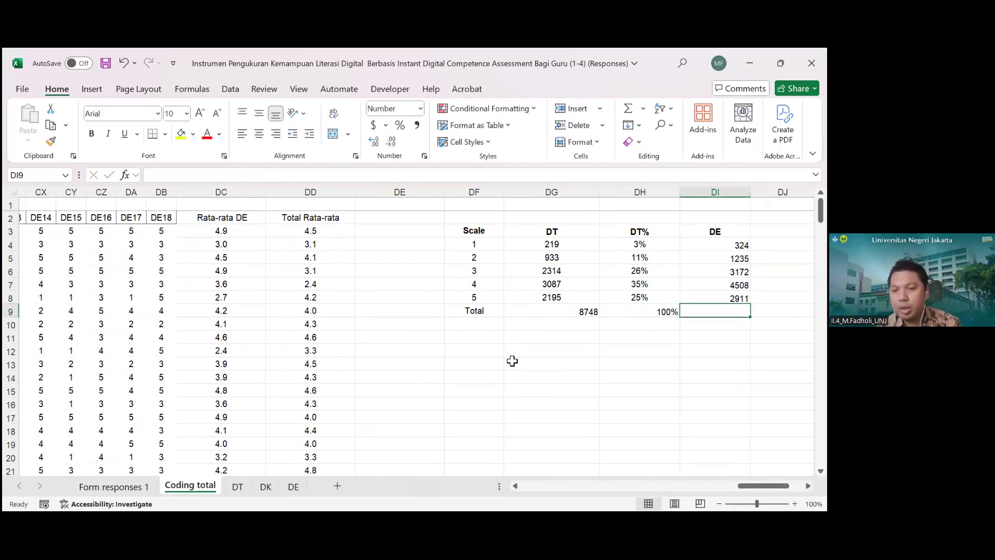
Change the header in DI3 to DK and total the column in DI9 with a SUM of DI4:DI8
click(716, 232)
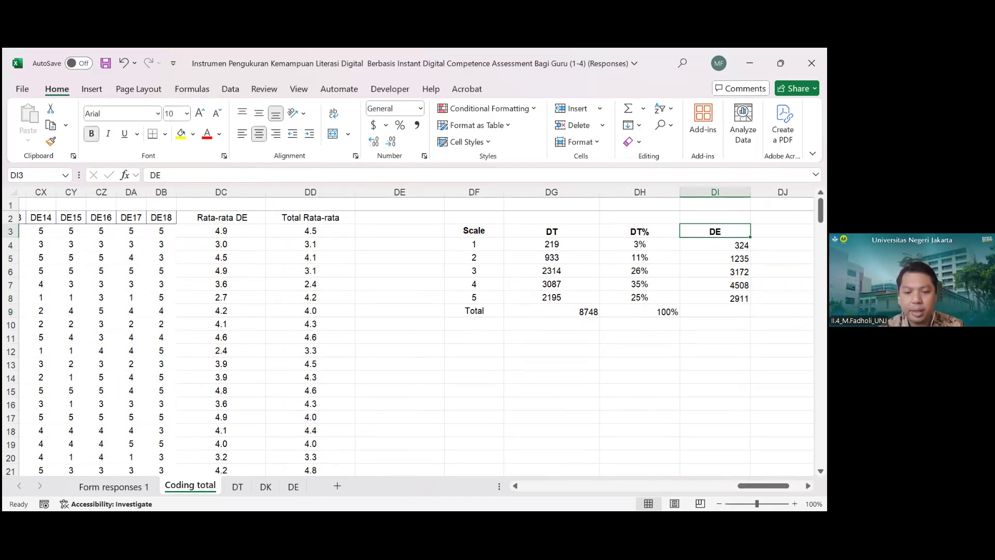
text(DK)
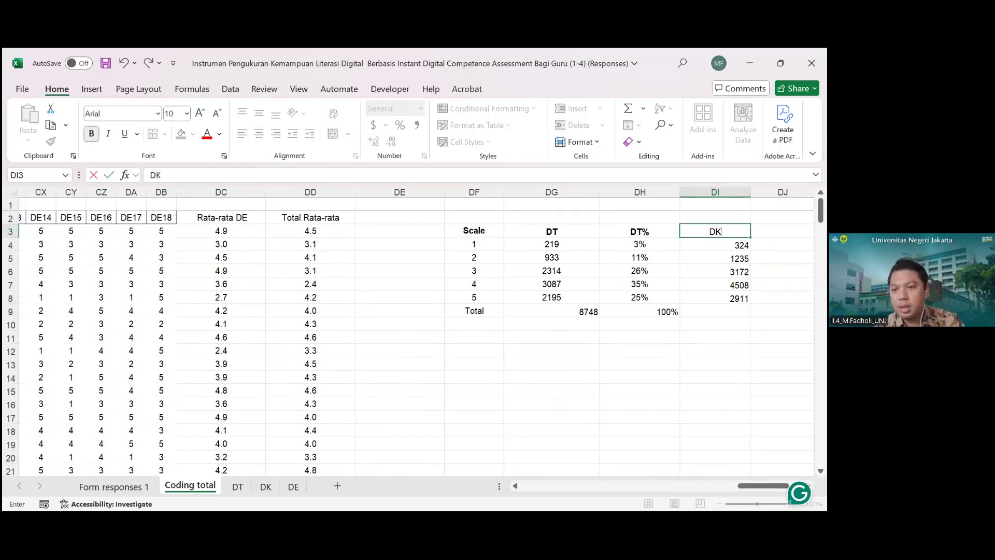
click(715, 311)
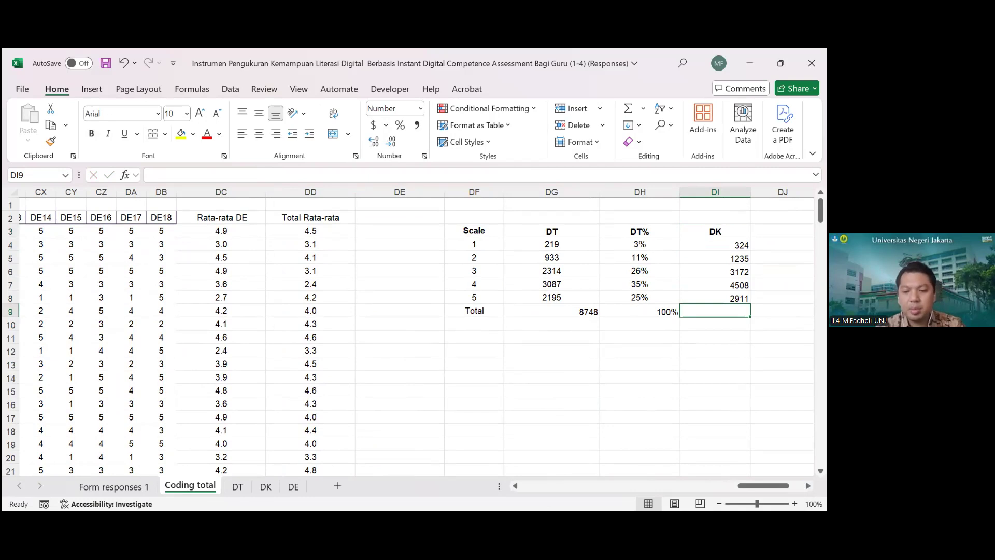
text(=sum()
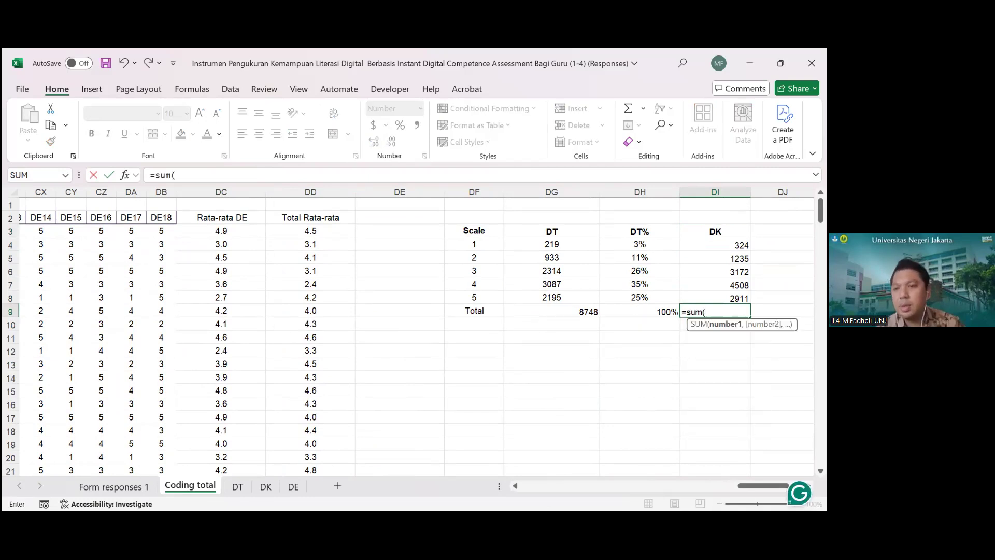
drag(715, 244, 715, 297)
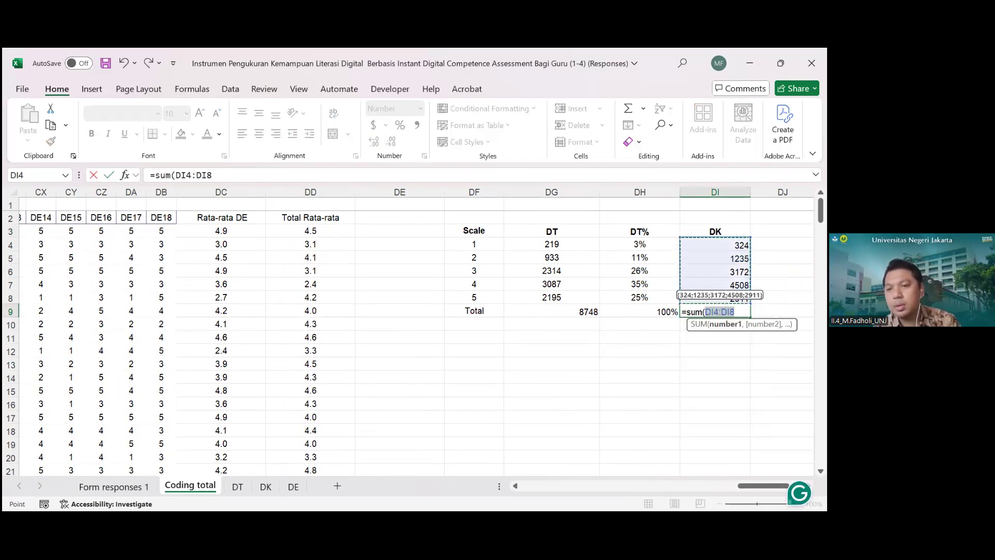
key(Return)
Center the DK counts in DI4:DI8 horizontally and align them to the middle vertically
drag(715, 245, 715, 298)
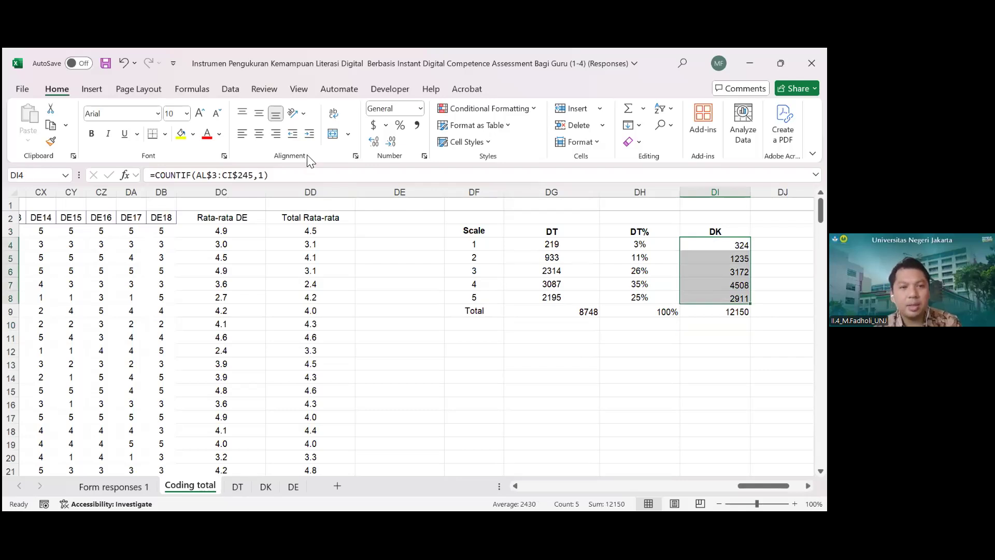
click(258, 111)
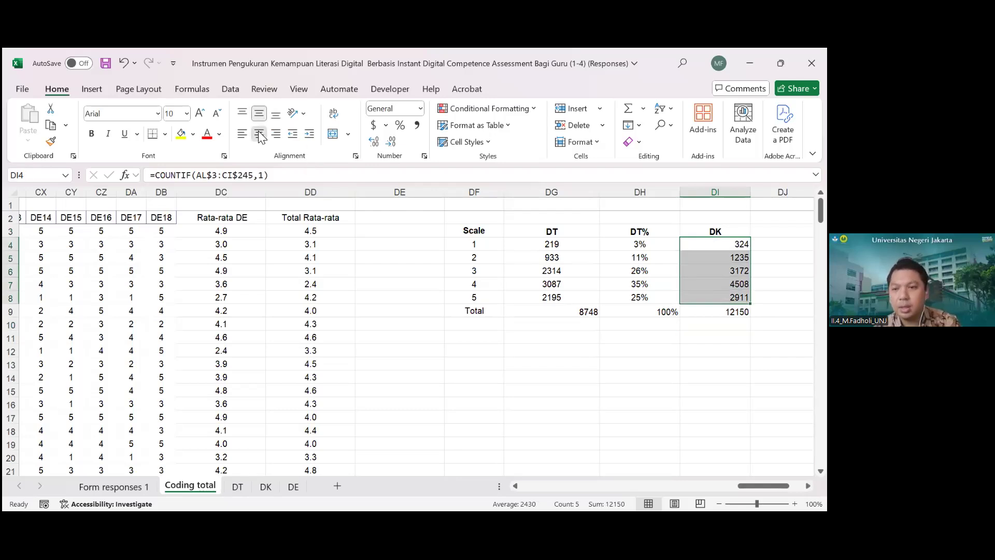
click(259, 135)
Enter the header DK% in DJ3, beside the DK column
click(783, 244)
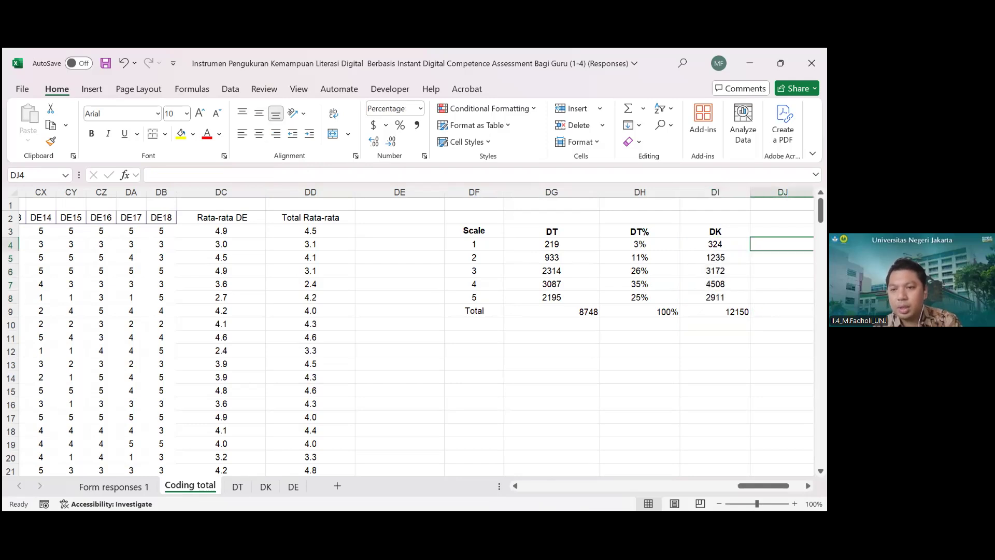
click(716, 231)
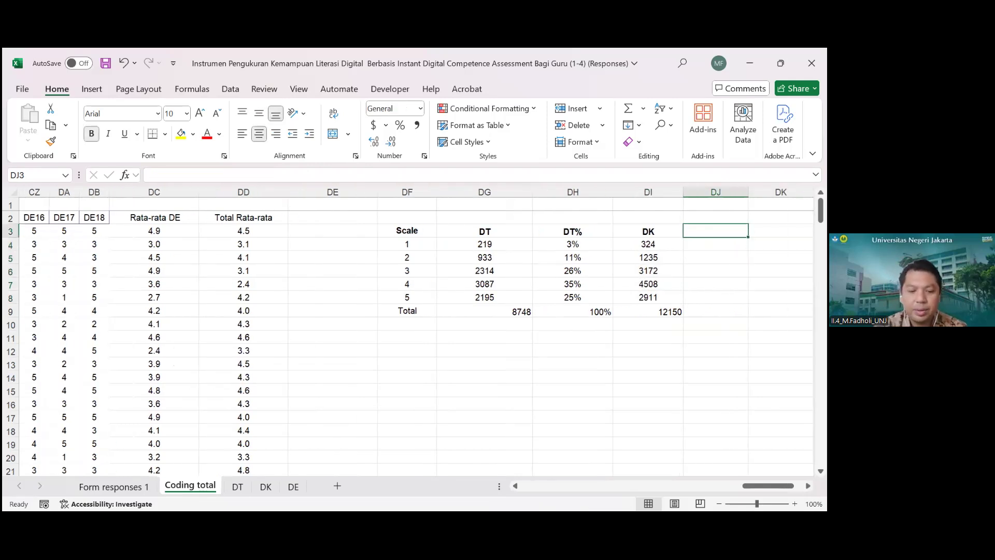
text(DK%)
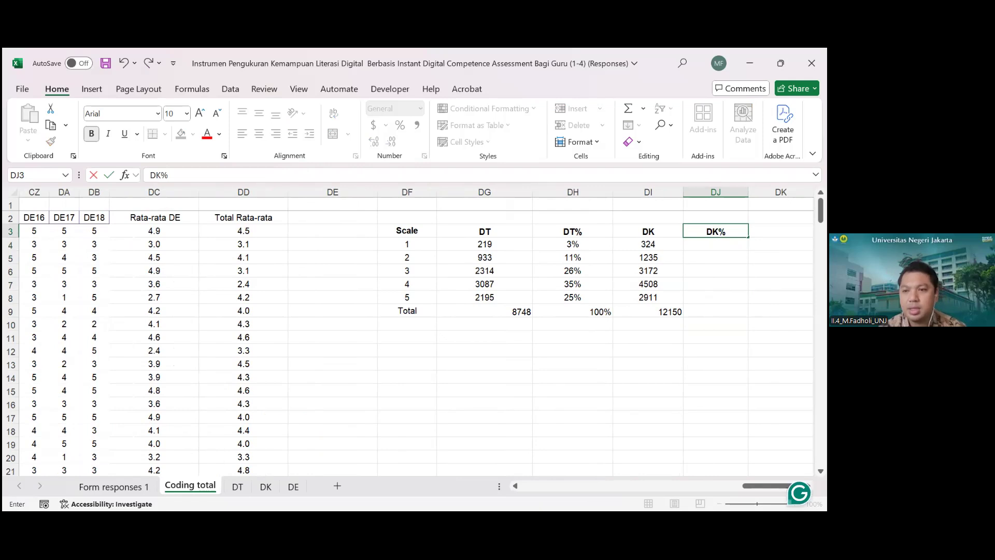
key(Down)
Calculate the DK percentage for scale 1 in DJ4 with =DI4/DI$9*100%
text(=)
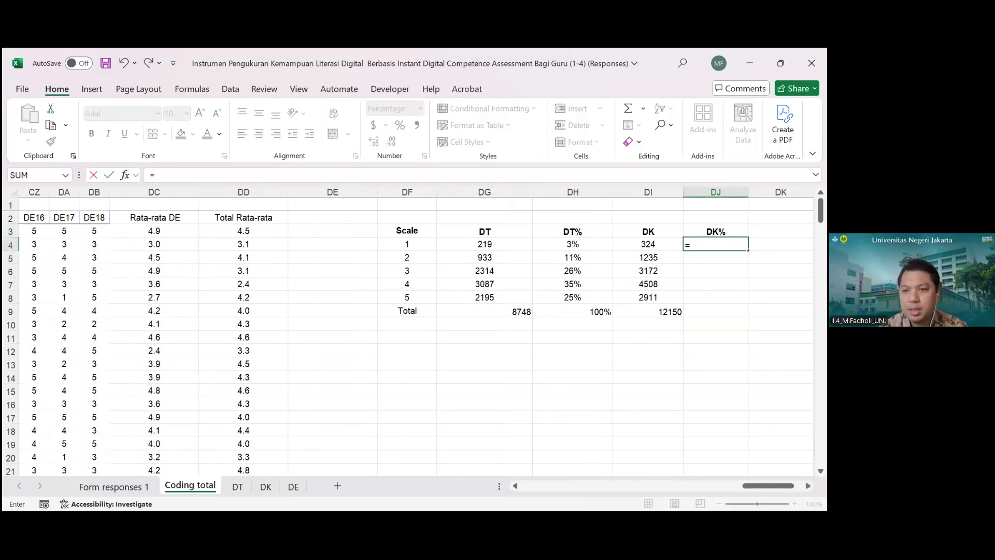
click(640, 245)
text(/)
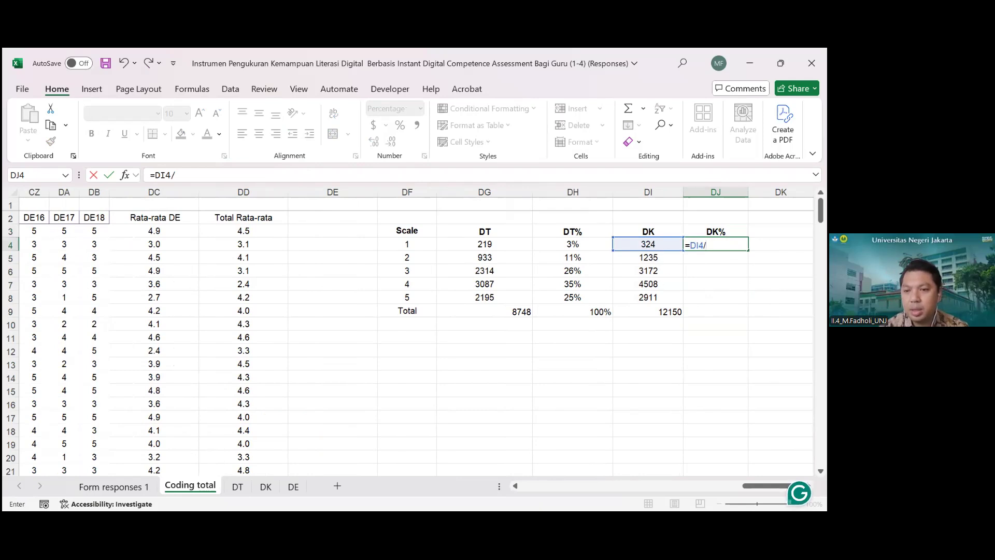
click(666, 312)
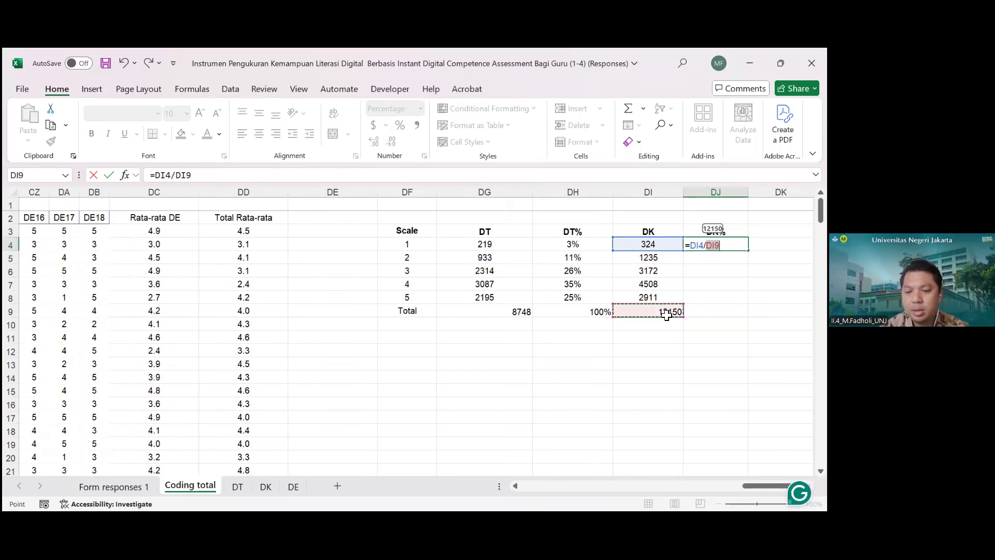
text(*)
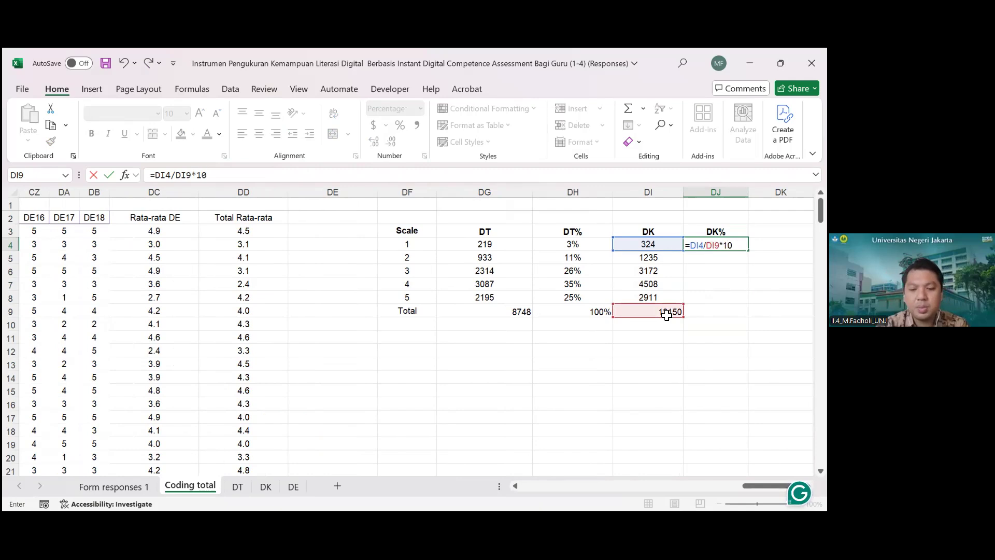
text(100%)
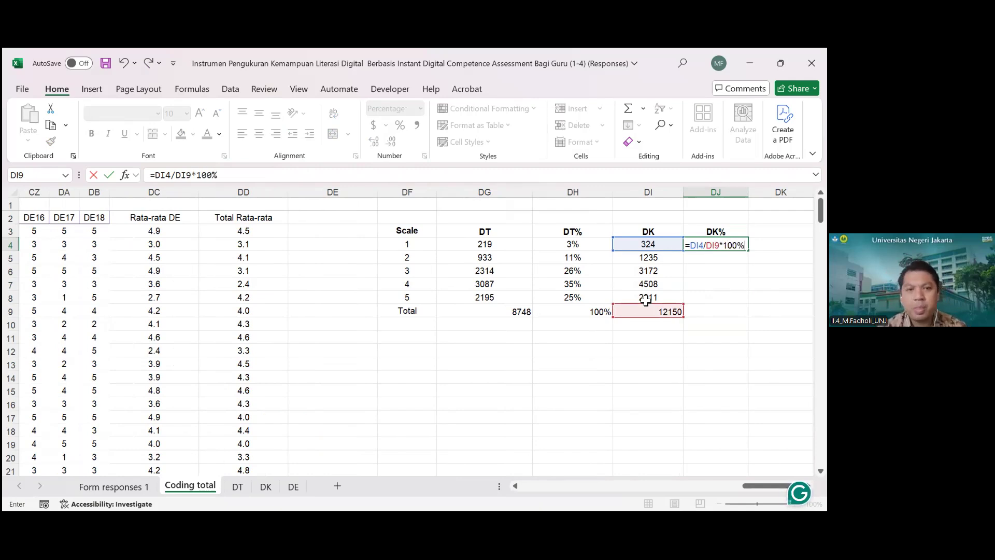
click(185, 174)
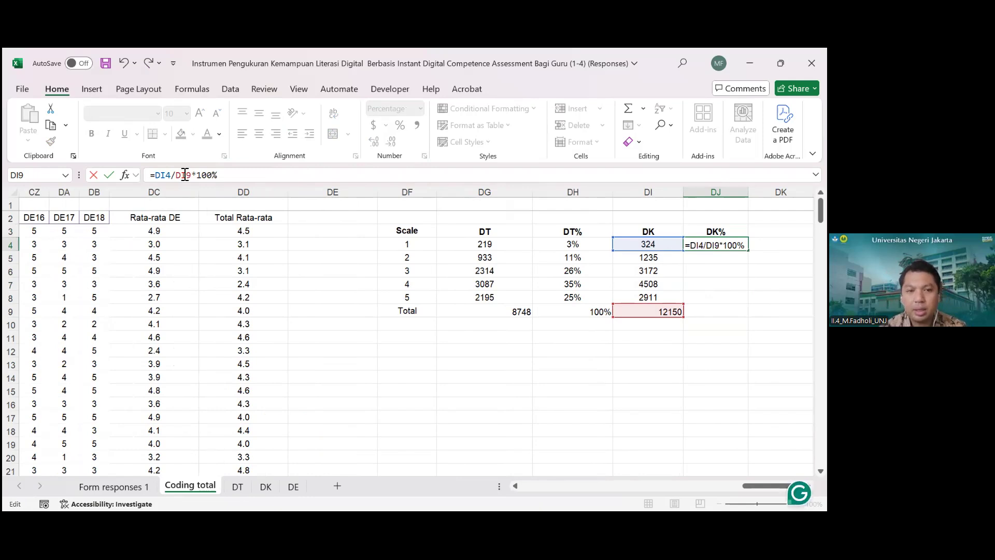
text($)
key(Return)
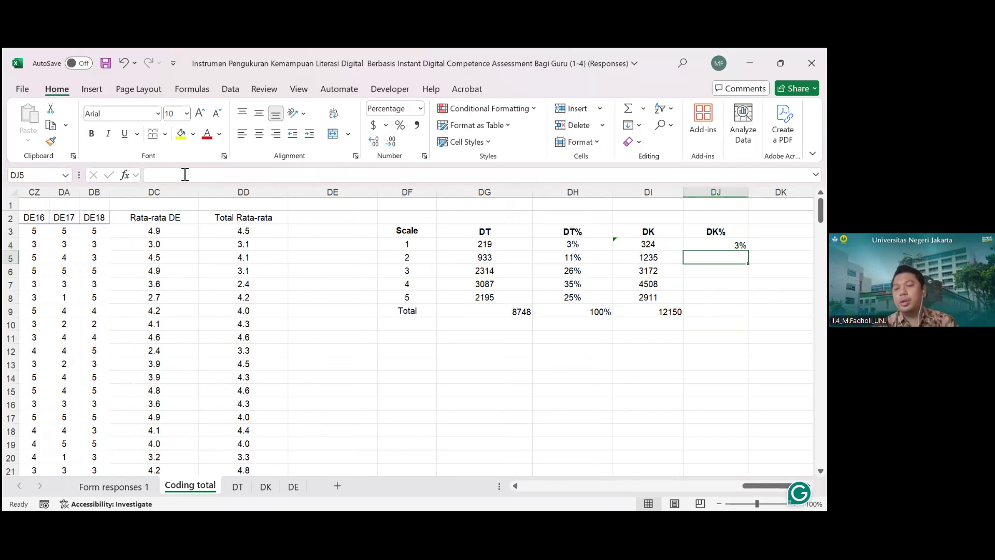
Fill the percentage formula from DJ4 down to DJ8 and center the DK% values horizontally
click(716, 244)
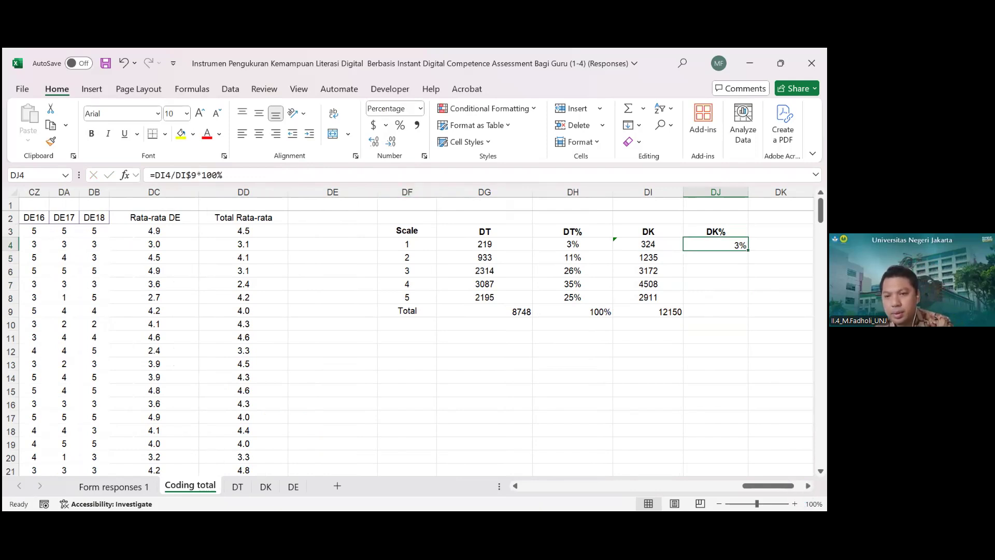
drag(748, 251, 741, 302)
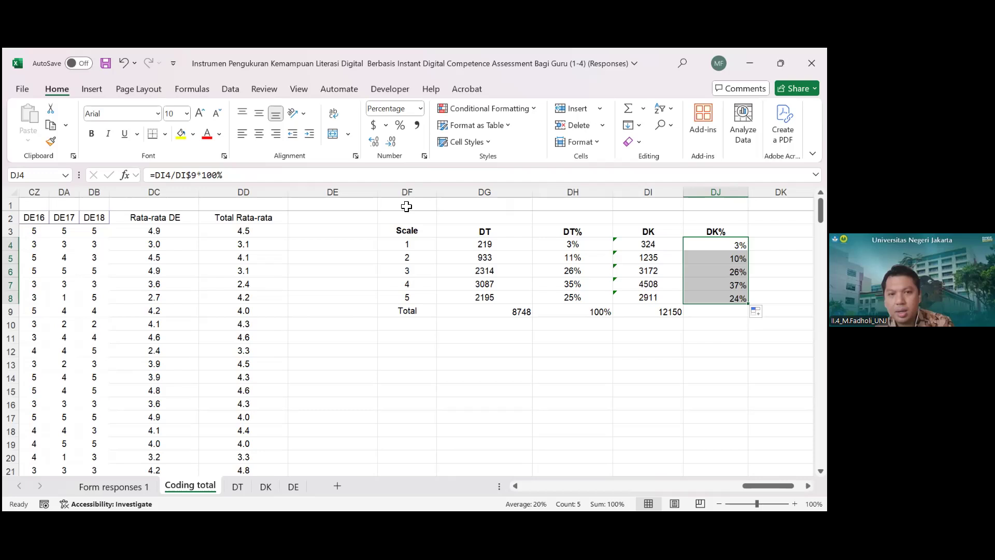
click(259, 135)
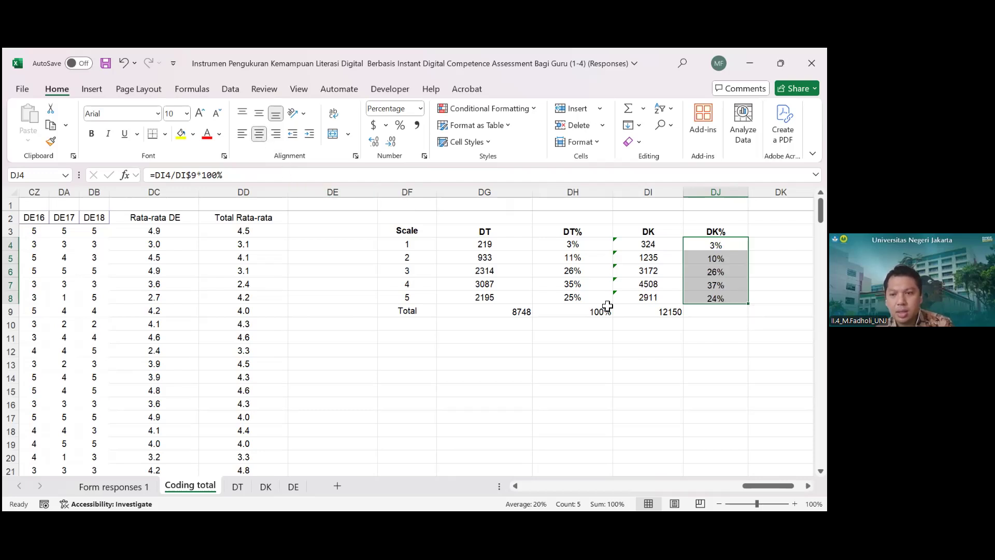
Total the DK percentages in DJ9 with a SUM of DJ4:DJ8
click(716, 311)
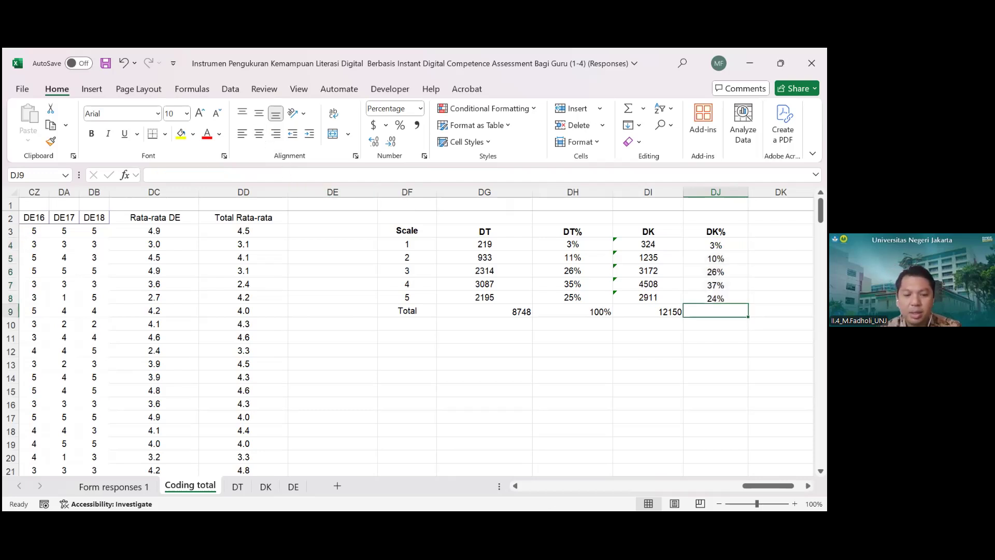
text(=)
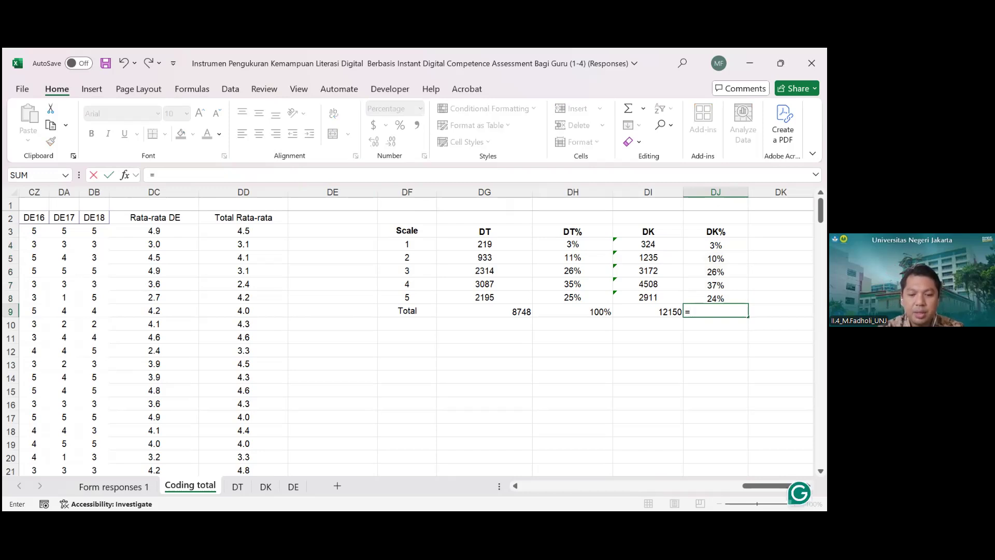
text(sum()
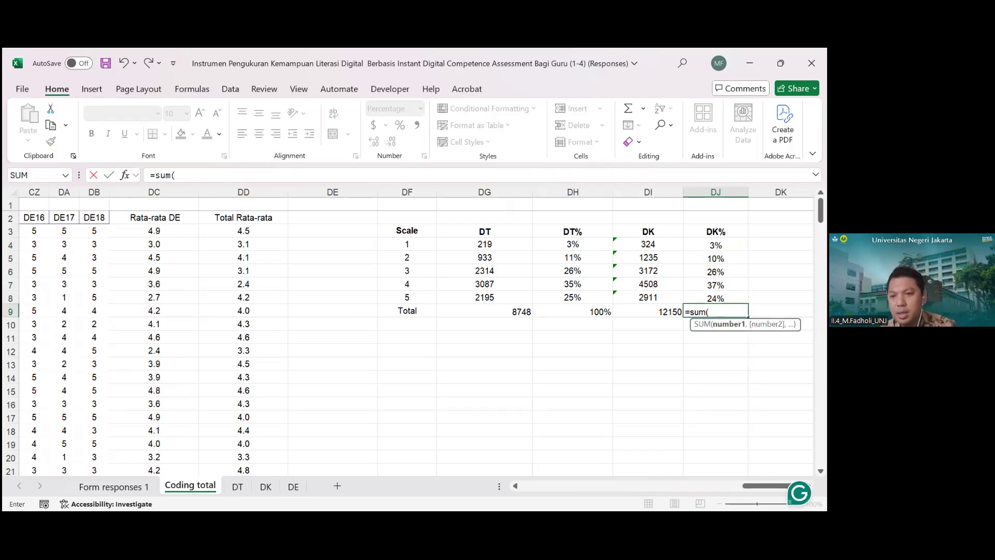
drag(716, 245, 715, 298)
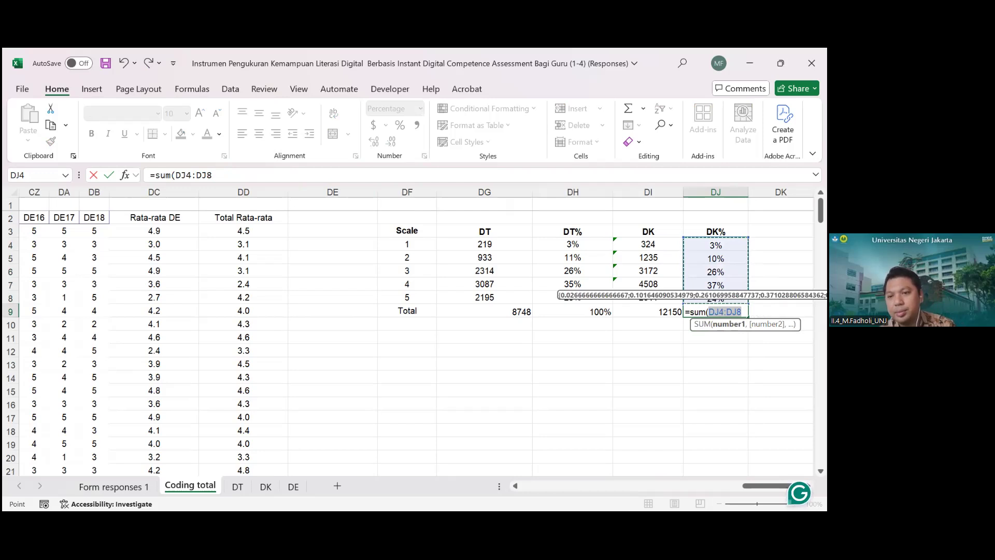
key(Return)
Enter the header DE in DK3, beside the DK% column
scroll(417, 330, right, 3)
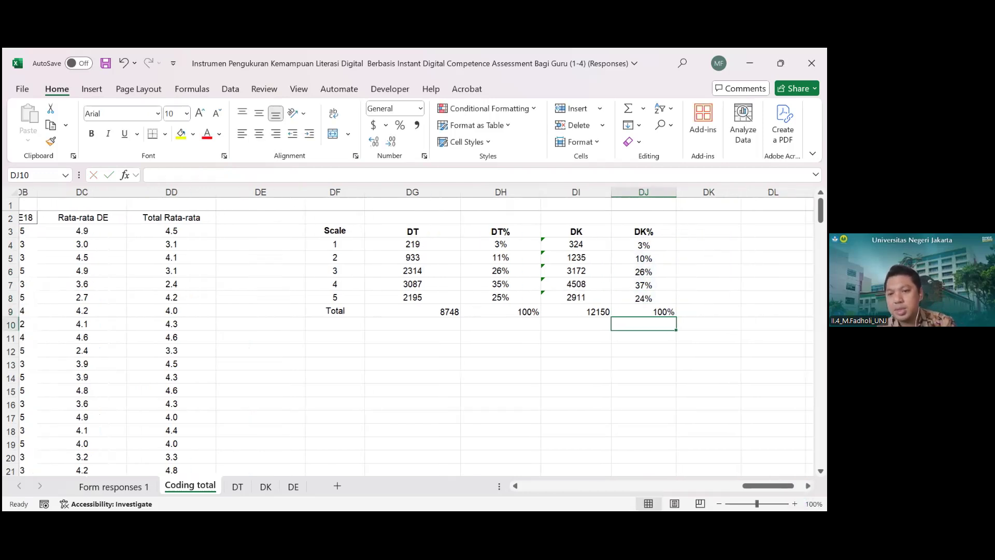
click(683, 231)
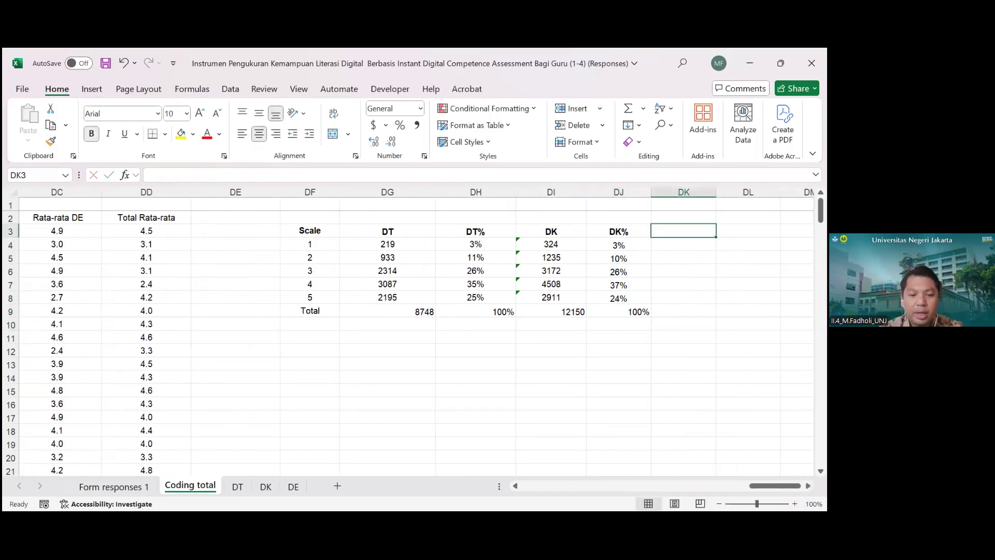
text(DE)
key(Return)
Build a COUNTIF formula in DK4 that counts the value 1 across the DE1 to DE18 responses in CK3:DB245
text(=)
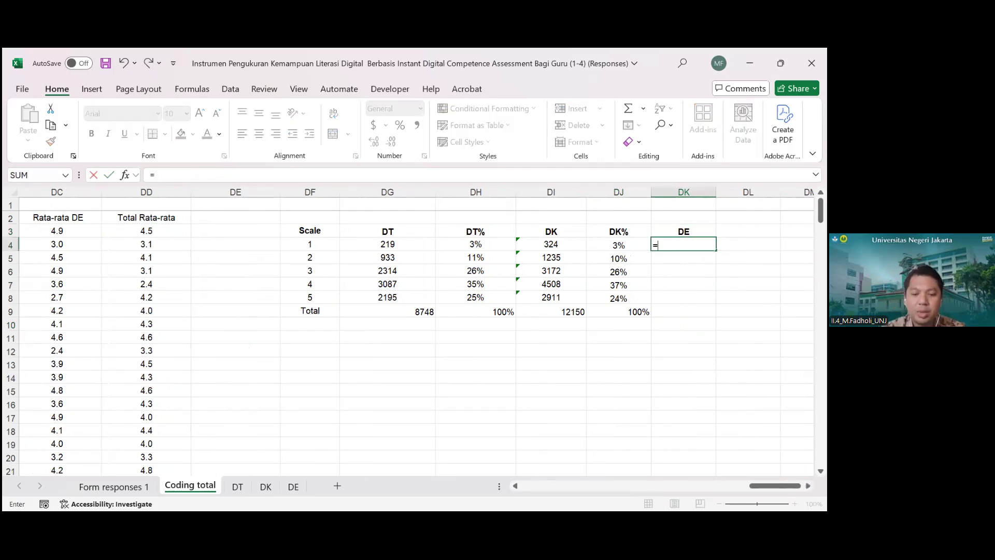
text(count)
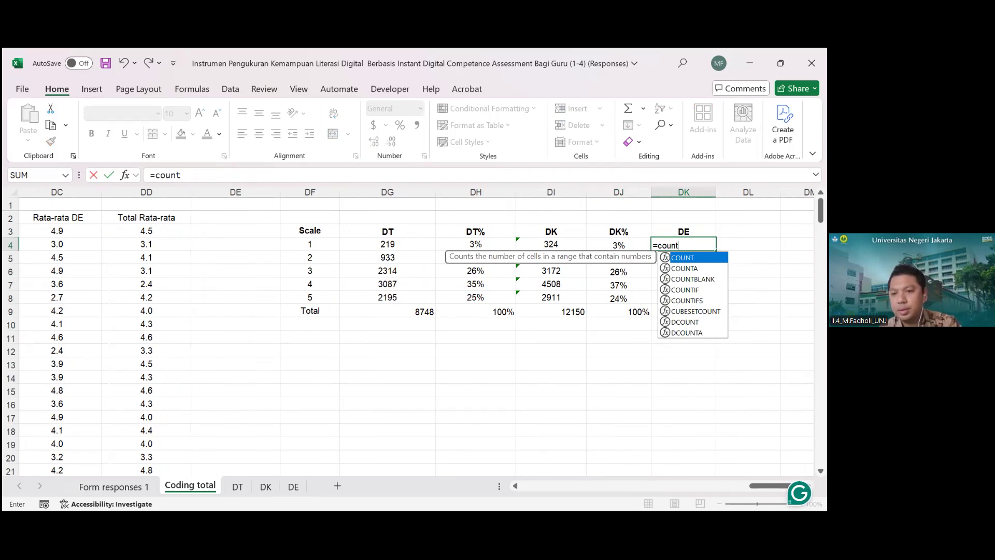
key(Down)
key(Down)
key(Down)
key(Tab)
scroll(452, 303, left, 8)
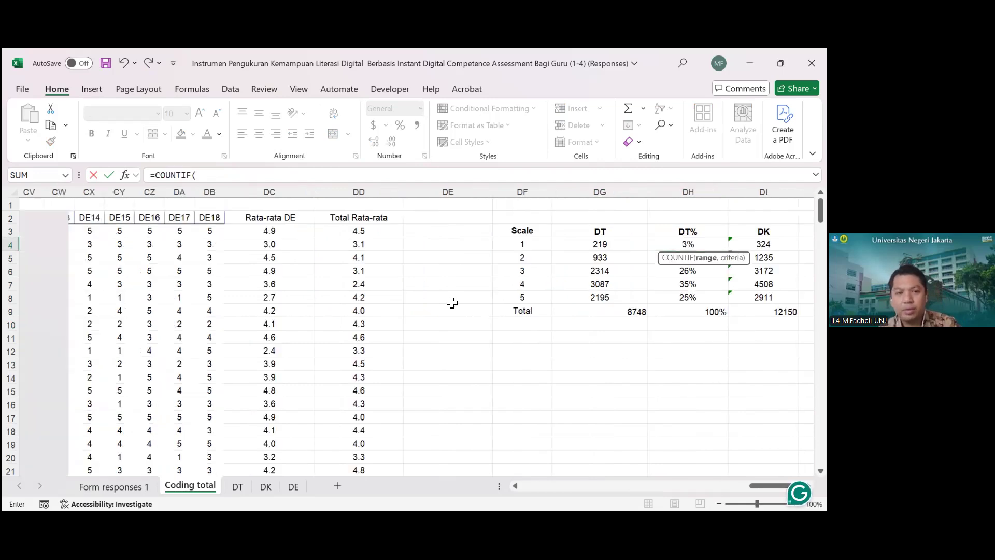
scroll(452, 302, left, 10)
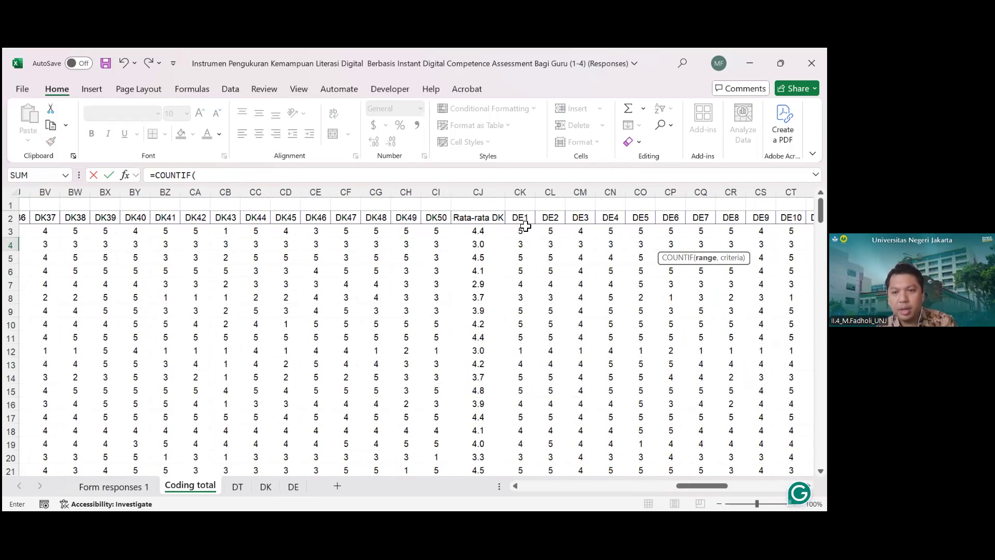
drag(639, 224, 497, 269)
drag(530, 472, 519, 434)
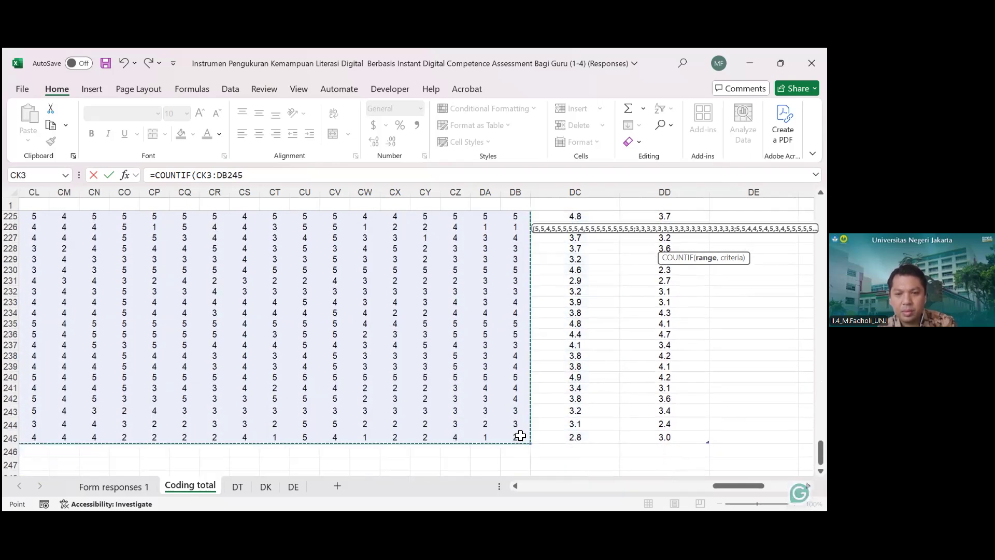
click(370, 174)
text(,1))
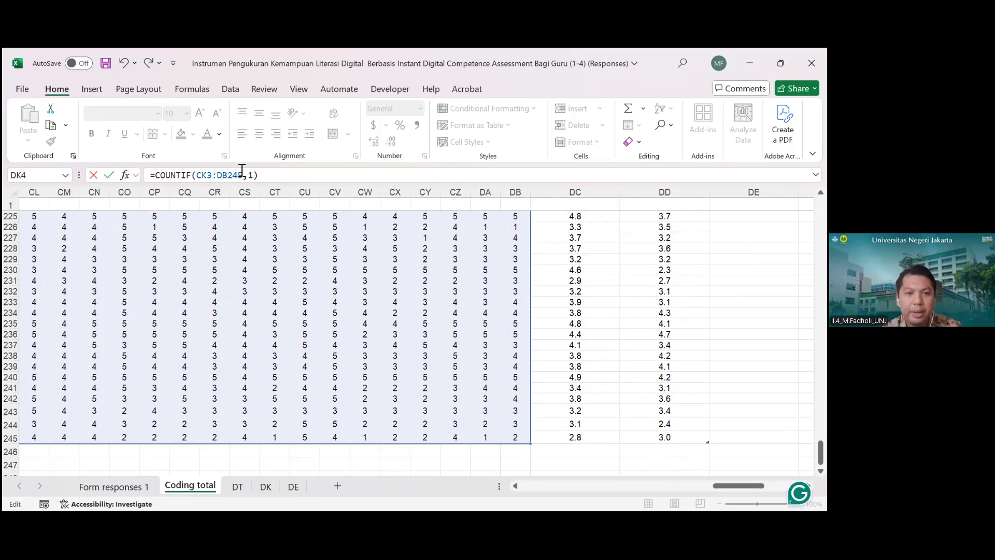
Lock the row references of the DK4 formula so that it reads =COUNTIF(CK$3:DB$245,1)
click(204, 176)
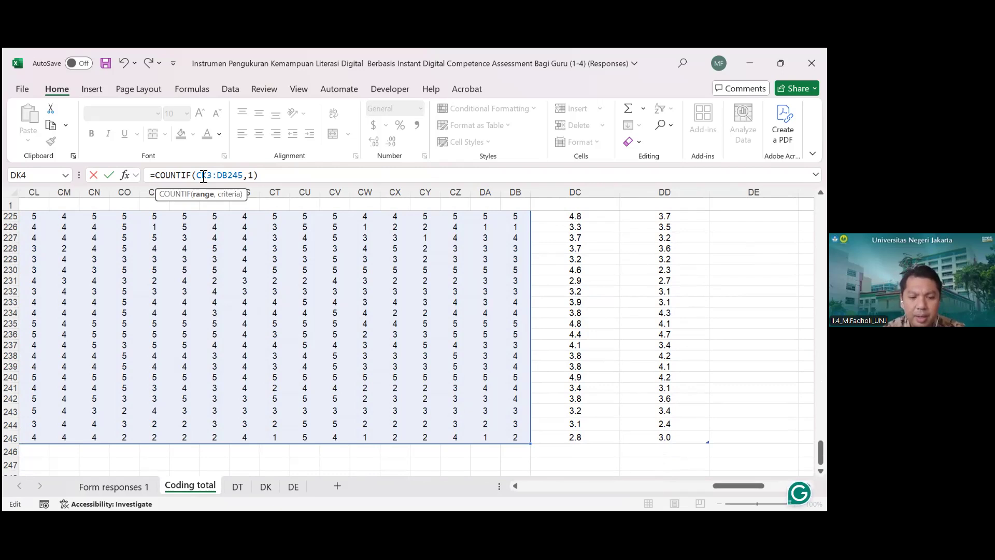
text($)
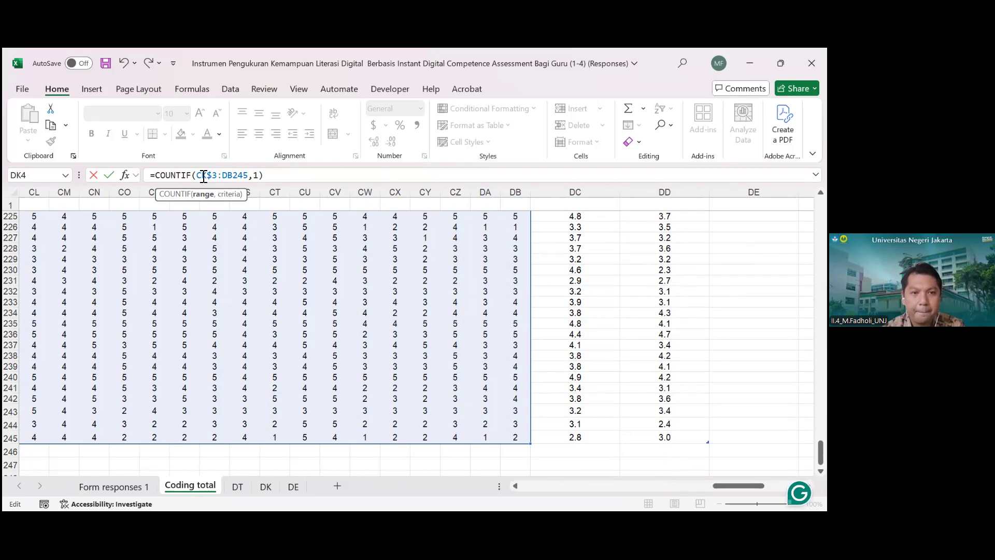
key(Right)
key(Right)
key(Right)
key(Right)
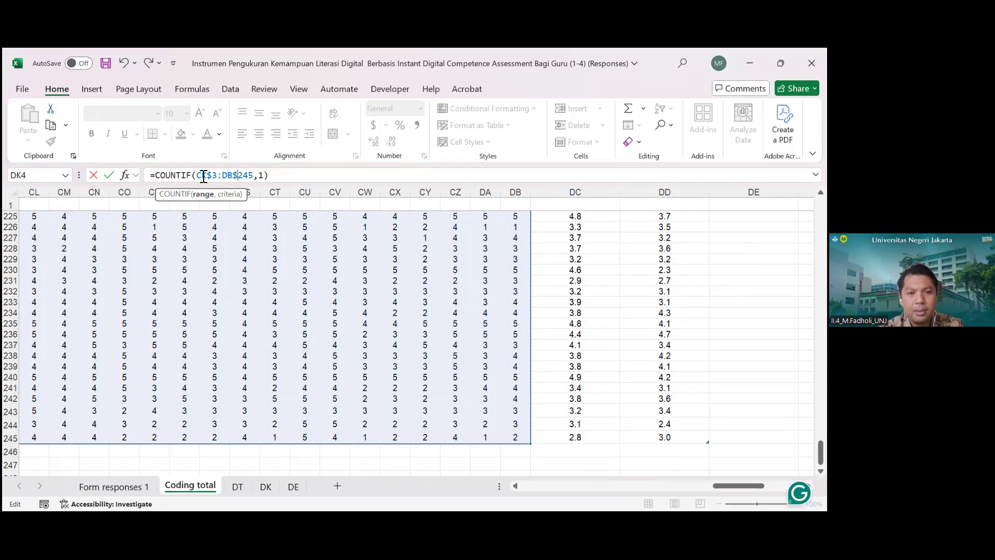
key(Return)
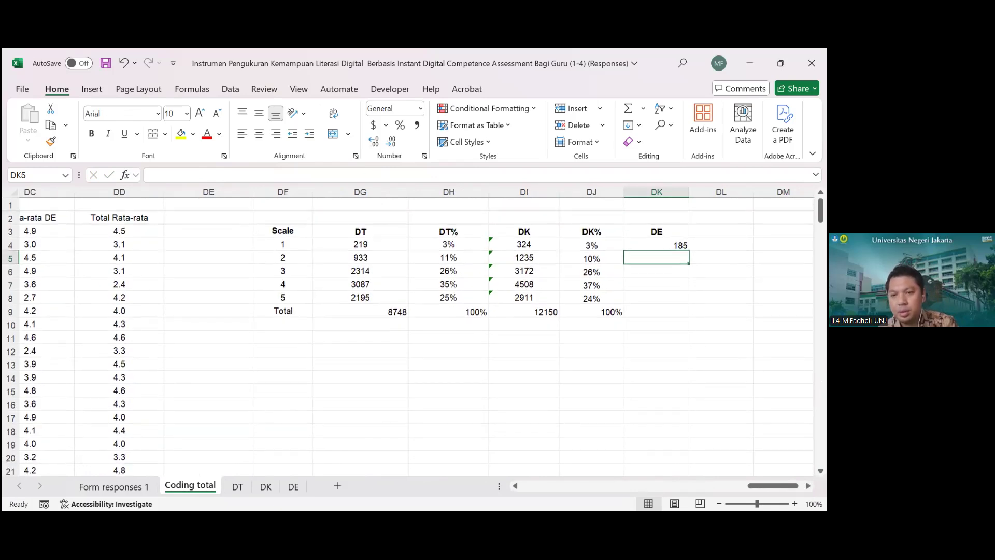
Fill the DE count formula from DK4 down to DK8 and center the cells horizontally and vertically
click(657, 244)
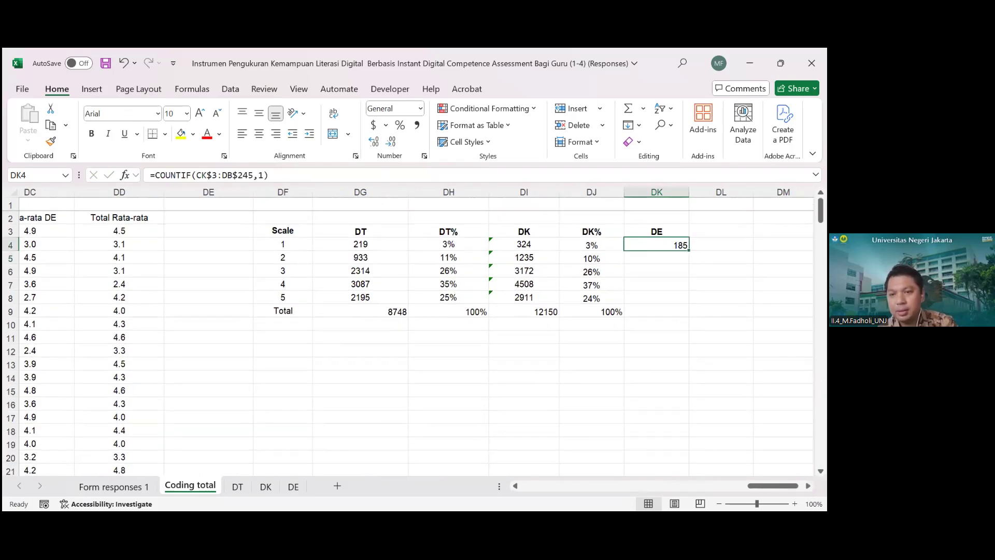
drag(689, 250, 689, 302)
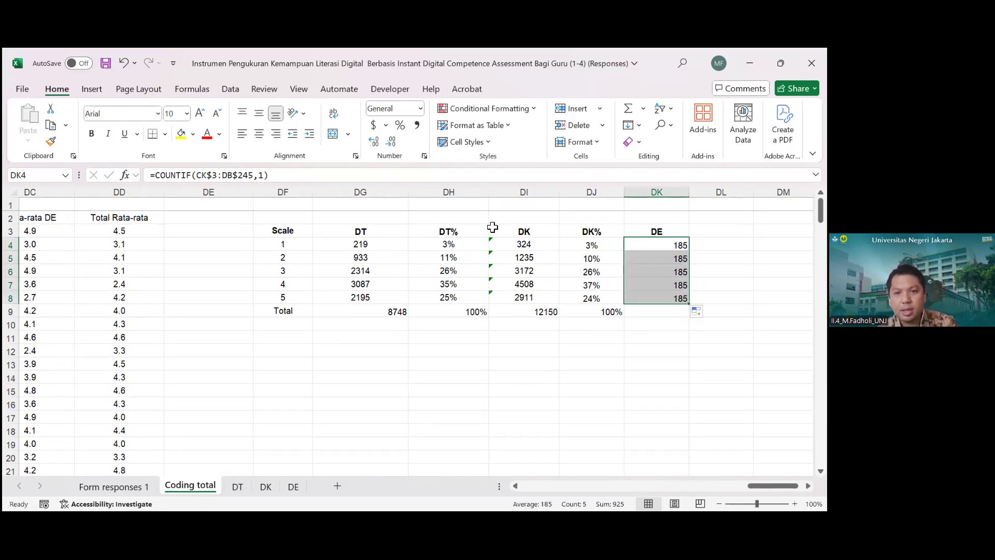
click(258, 131)
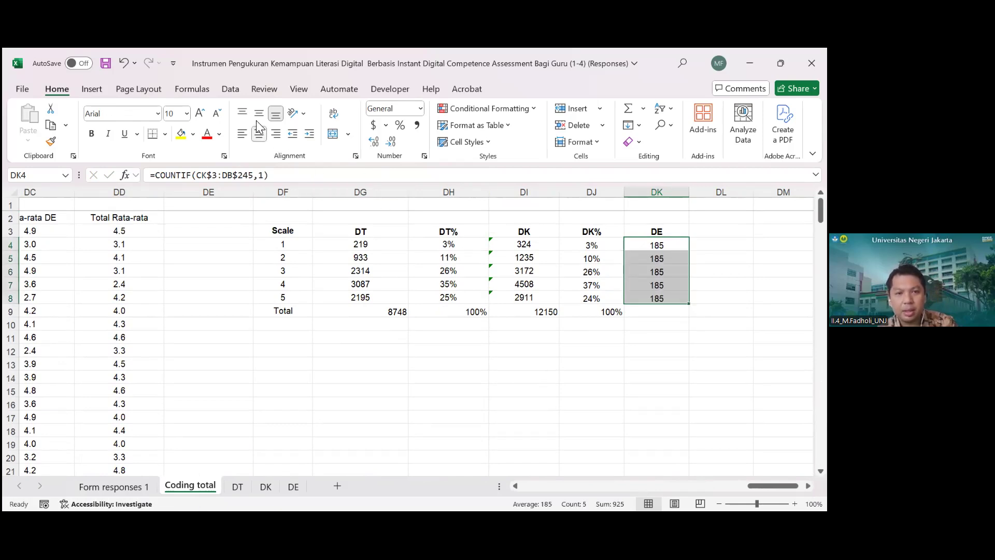
click(259, 115)
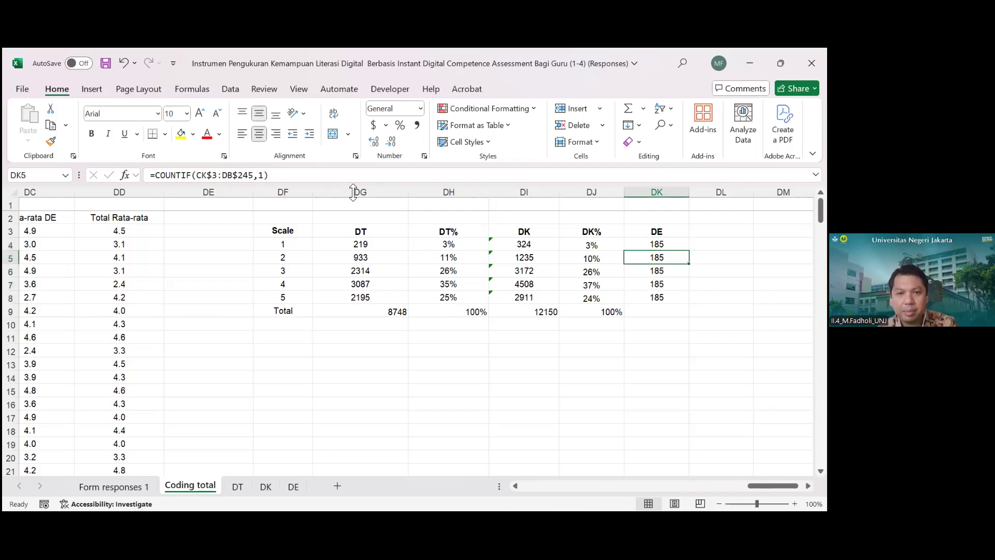
Set the COUNTIF criterion to 2 in DK5 and to 3 in DK6, matching their scale rows
click(264, 176)
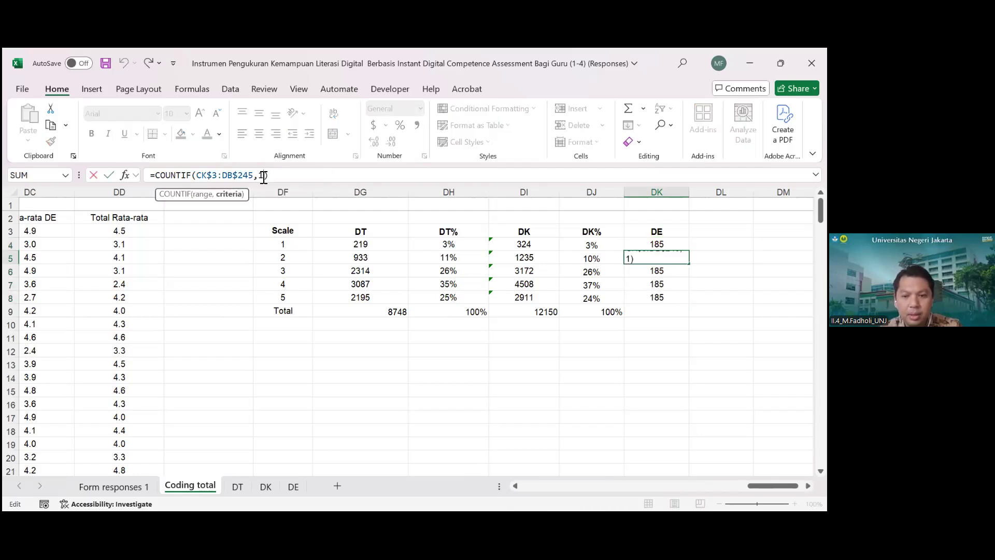
key(Return)
click(264, 176)
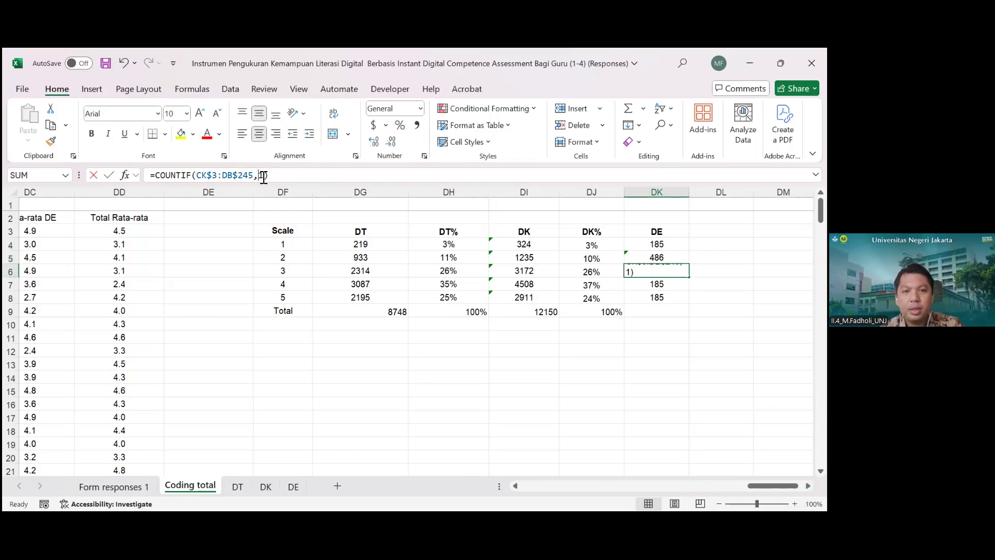
key(BackSpace)
text(3)
key(Return)
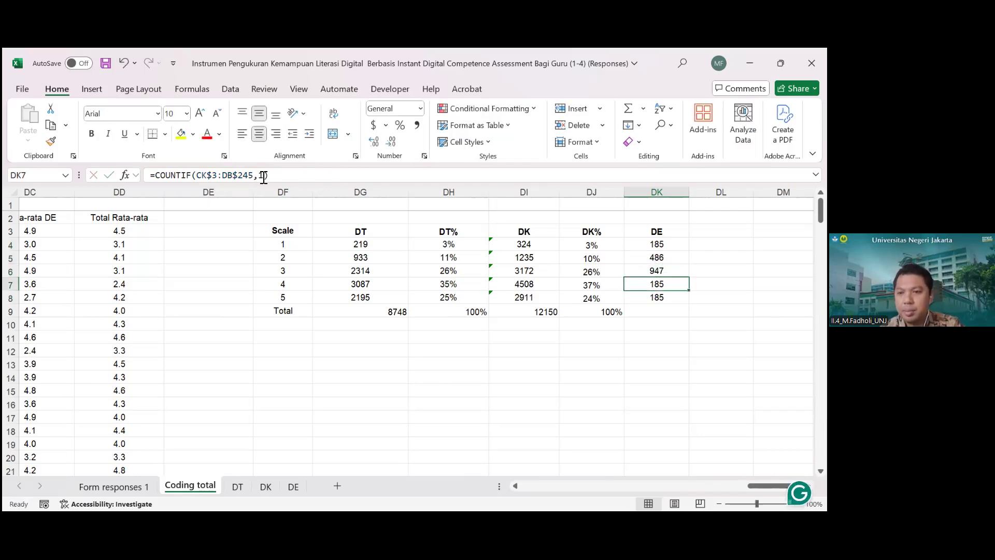
Set the COUNTIF criterion to 4 in DK7 and to 5 in DK8 for the last two scale rows
click(263, 176)
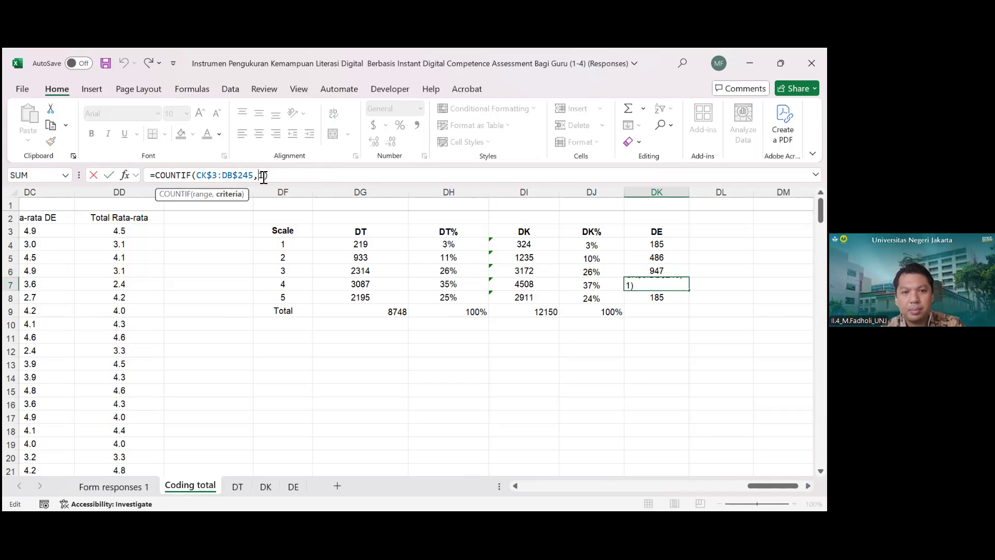
key(BackSpace)
text(4)
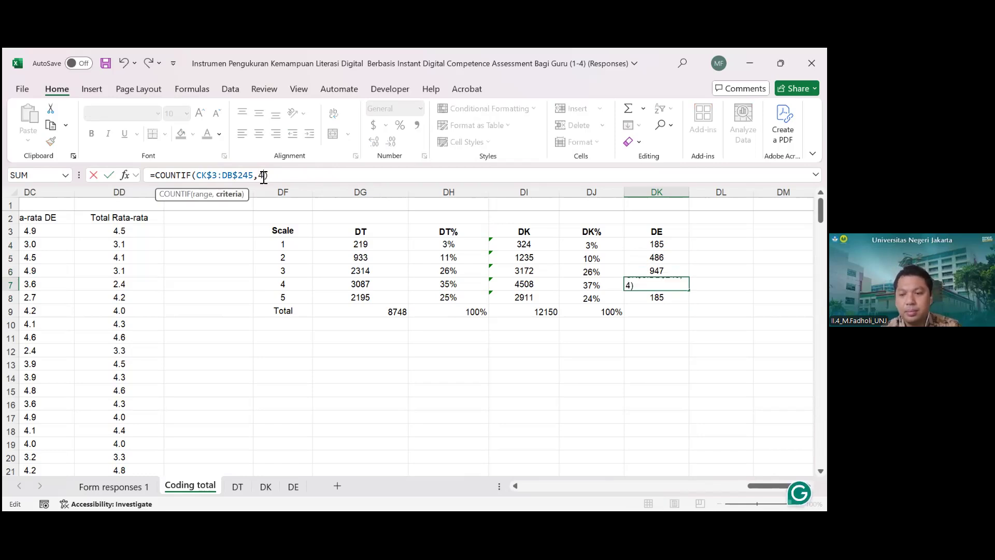
key(Return)
click(265, 177)
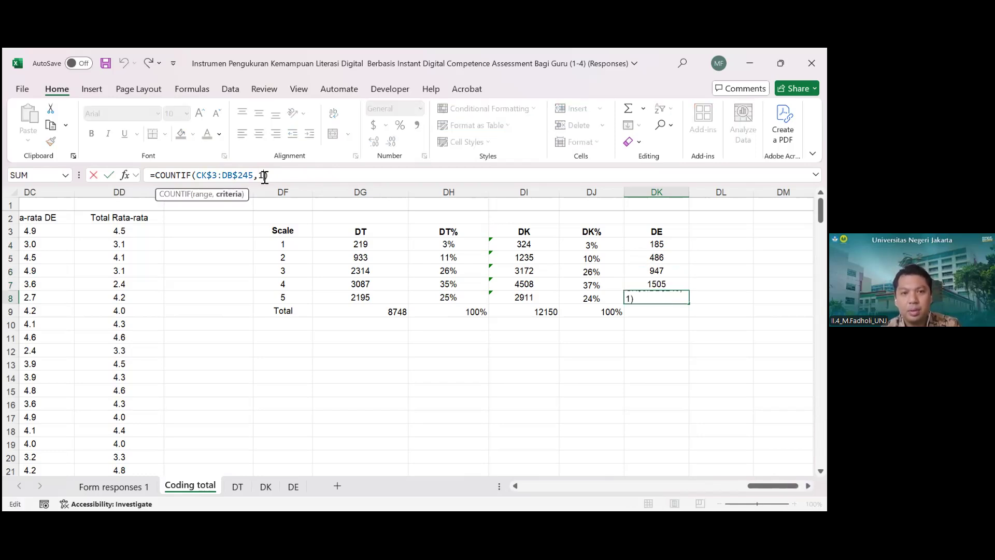
key(BackSpace)
text(5)
key(Return)
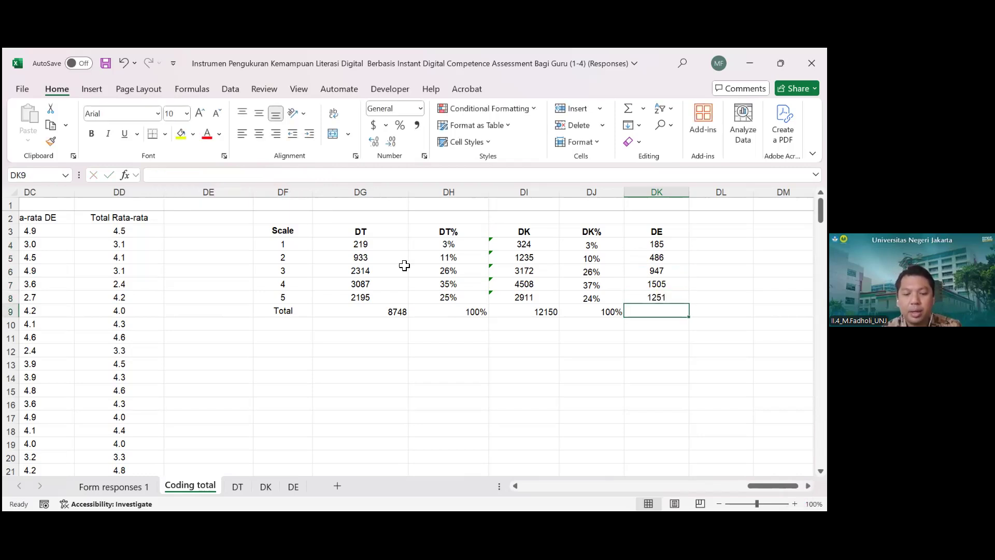
Total the DE counts in DK9 with a SUM of DK4:DK8
text(=sum()
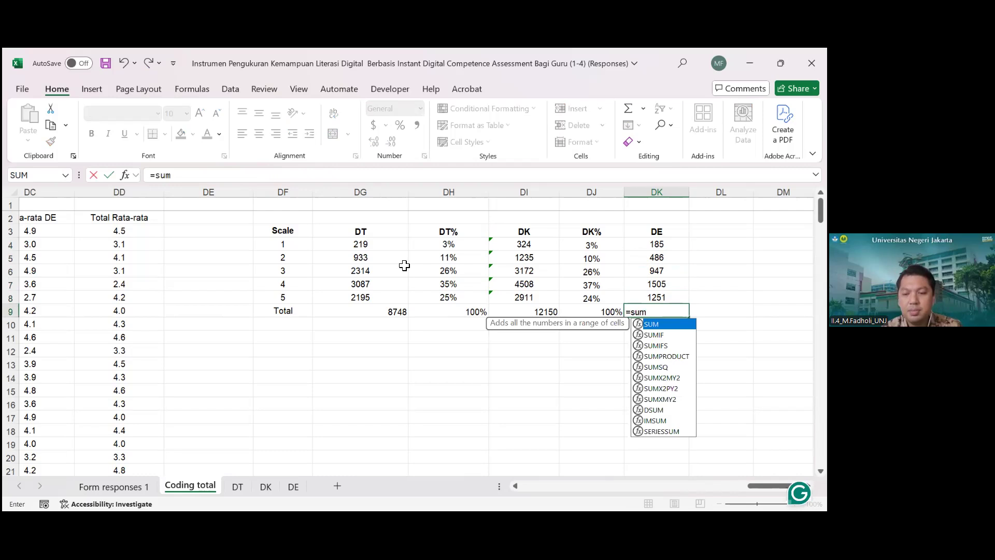
drag(639, 249, 646, 306)
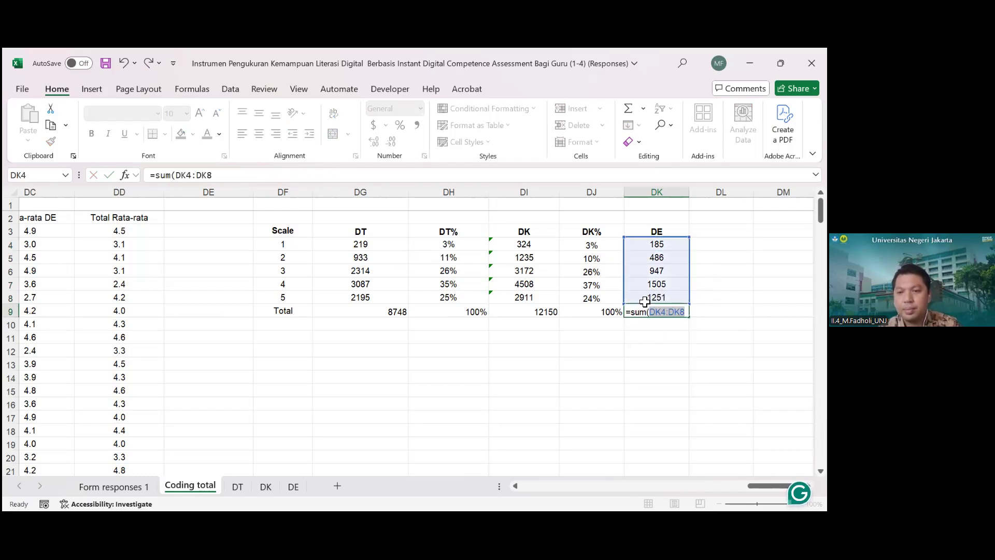
key(Return)
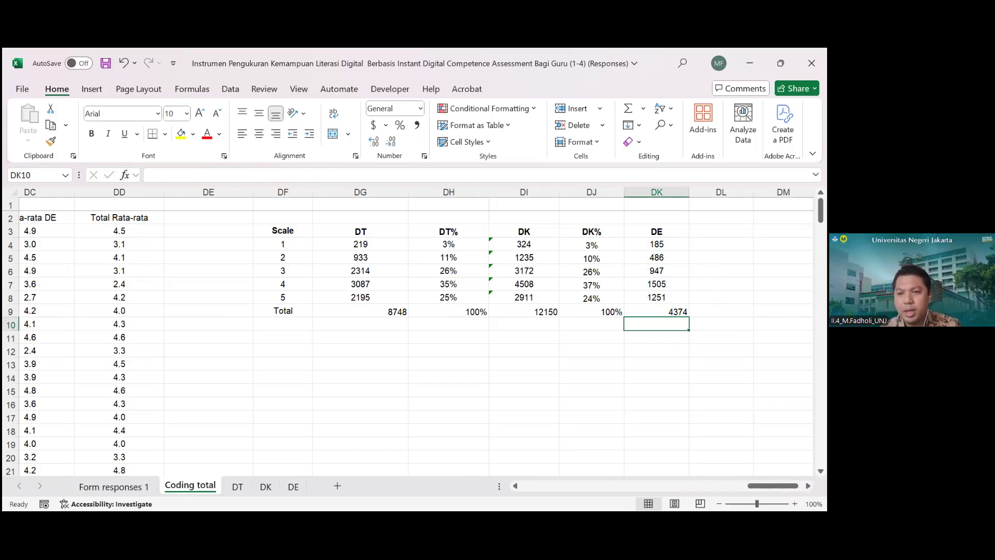
Enter the header DE% in DL3, beside the DE column
click(721, 231)
text(DE%)
key(Return)
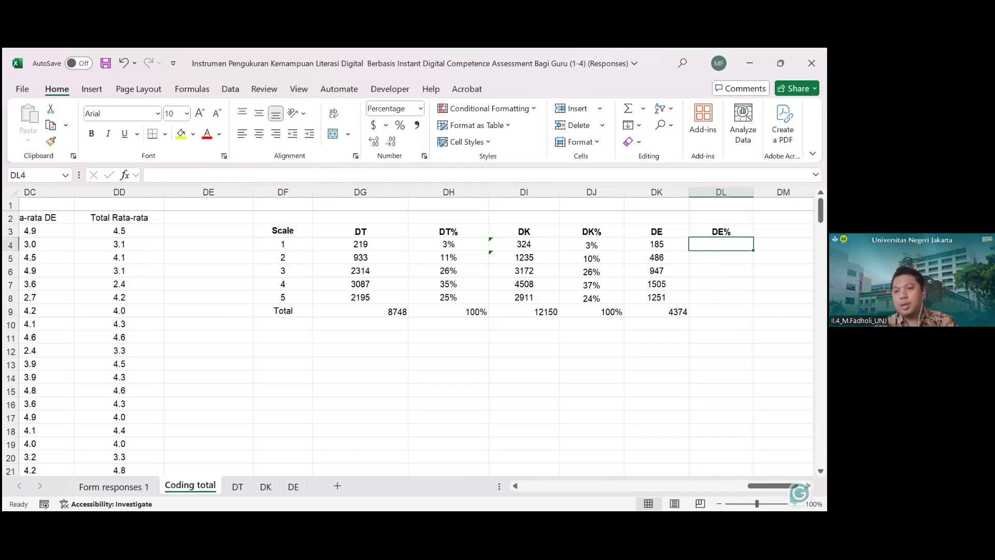
Enter the percentage formula =DK4/DK$9*100% in DL4, locking the total's row
click(666, 242)
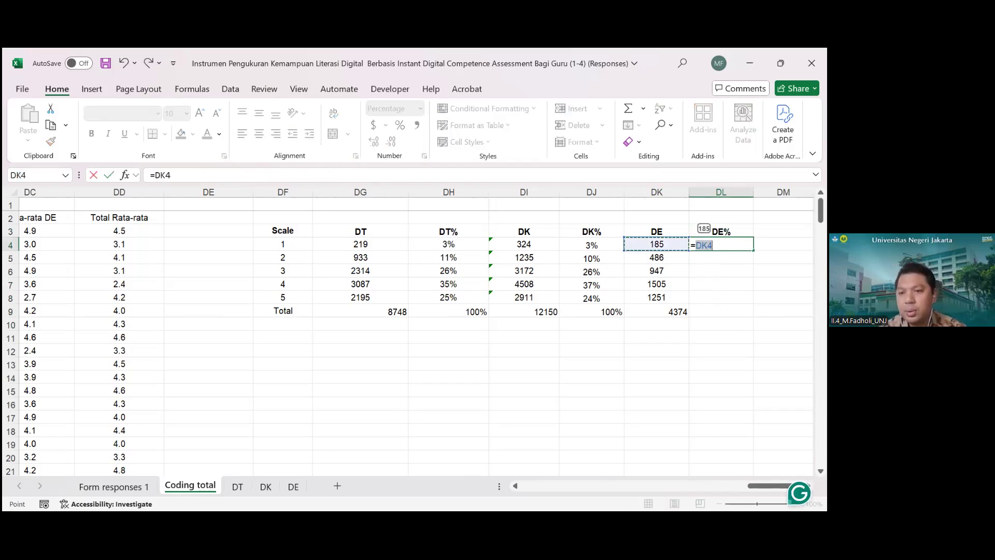
text(/)
click(664, 314)
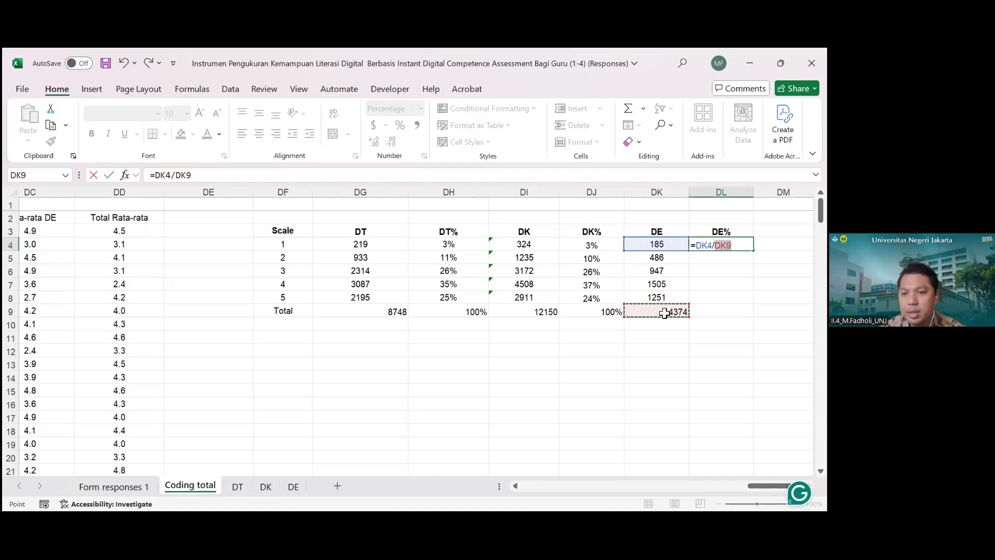
text(*)
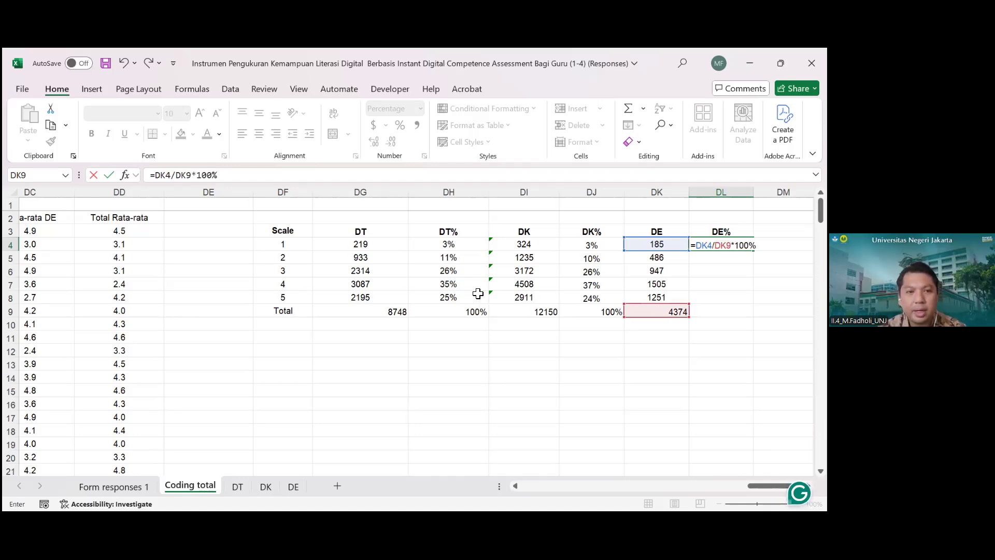
click(189, 175)
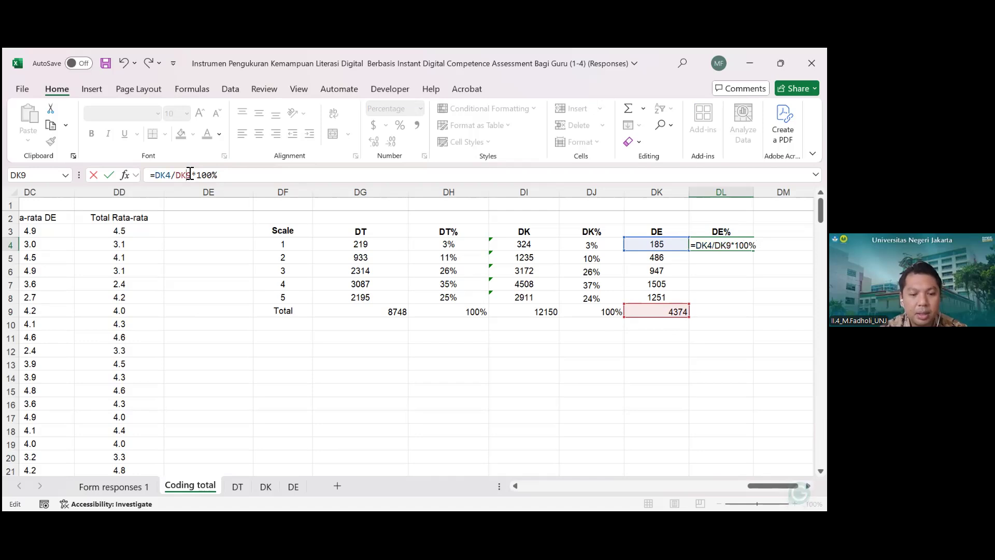
text(%)
key(BackSpace)
text($)
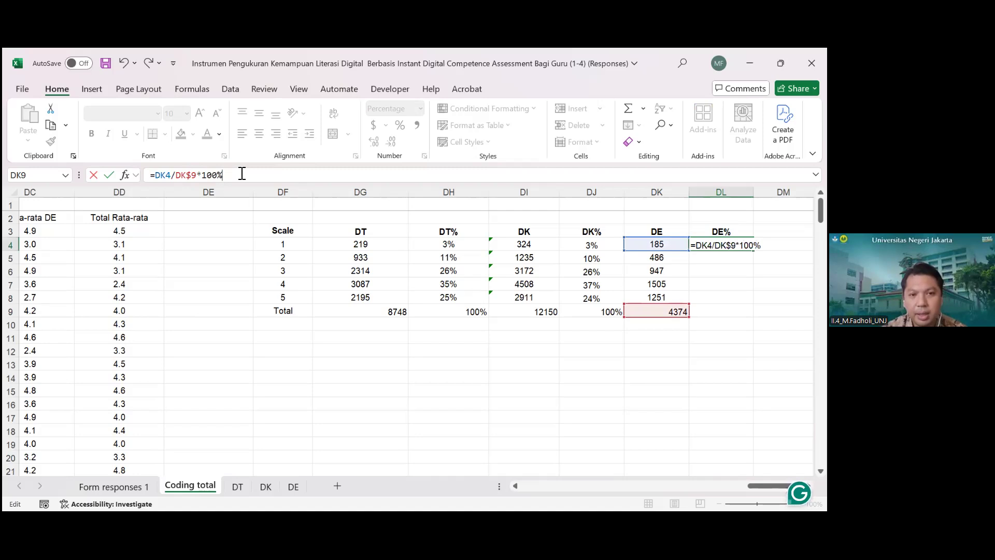
key(Return)
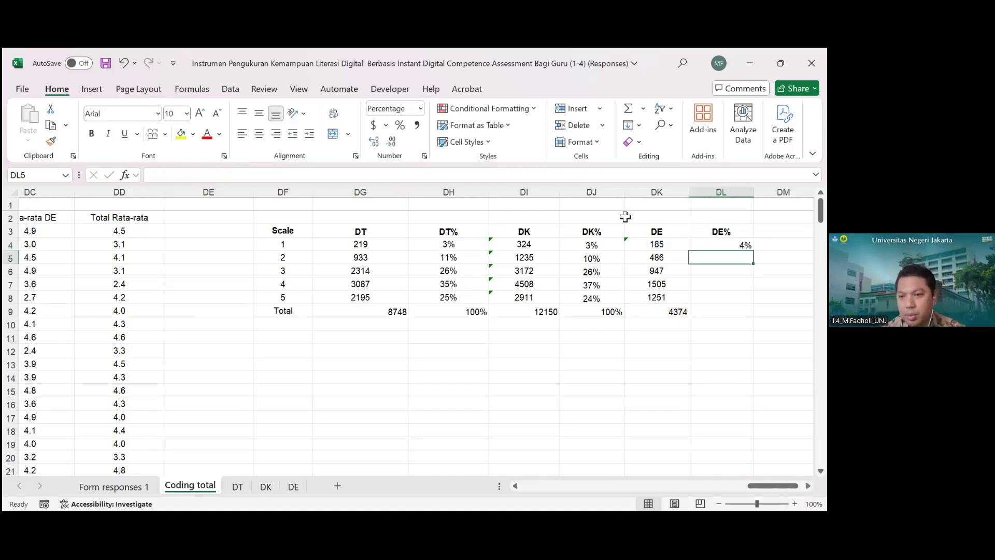
Fill the DL4 percentage formula down to DL8 and centre the filled cells horizontally
click(721, 244)
drag(753, 250, 751, 302)
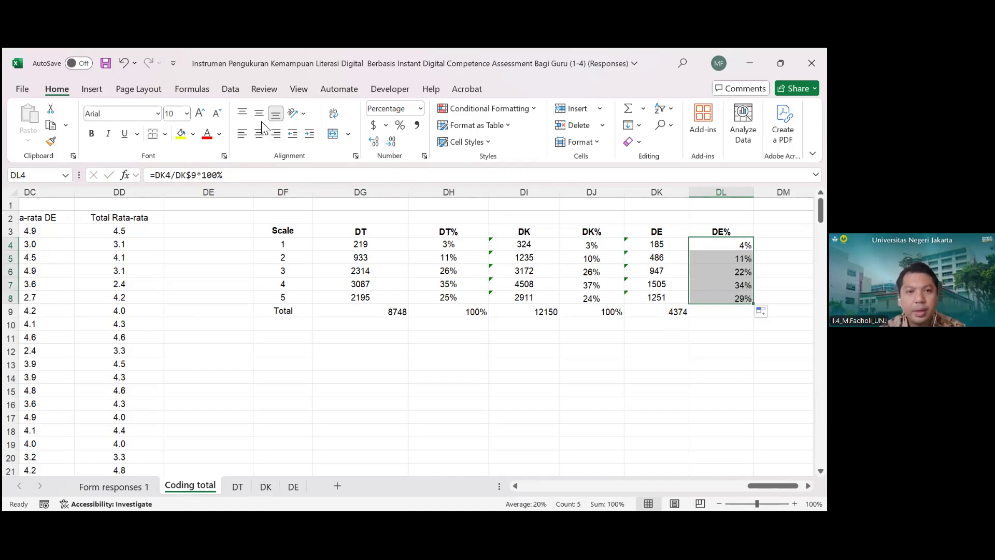
click(259, 135)
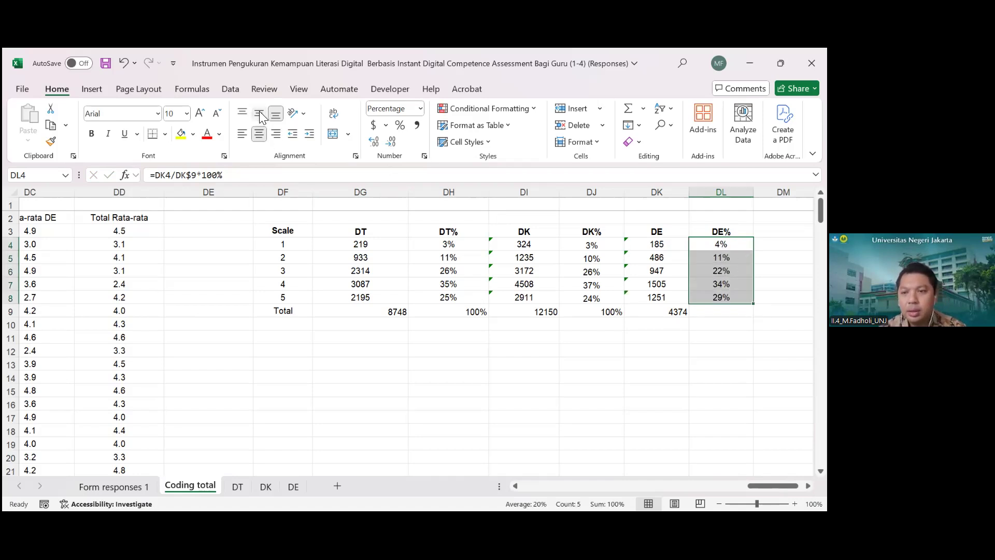
Total the DE% column in DL9 with a SUM of DL4:DL8
click(721, 311)
text(sum)
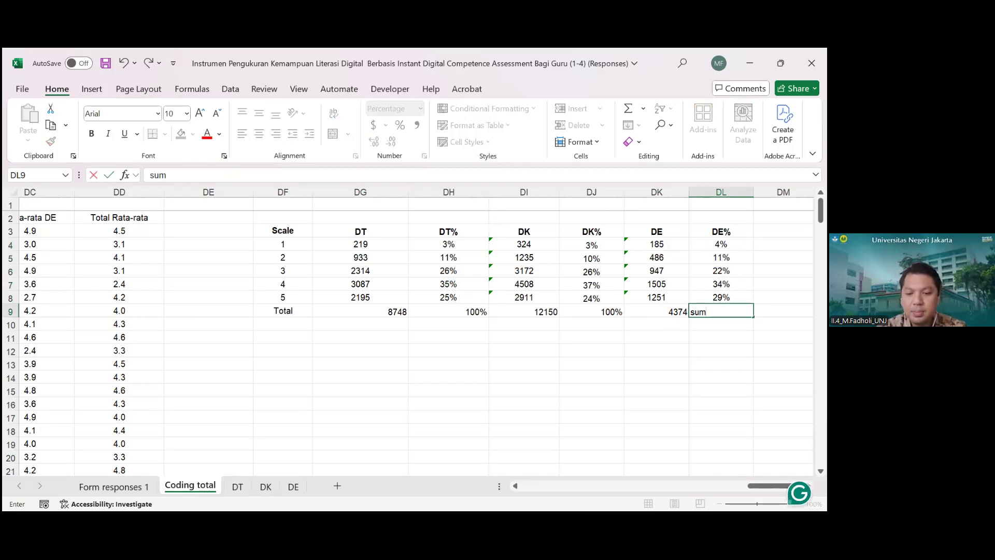
key(BackSpace)
key(BackSpace)
key(BackSpace)
text(=)
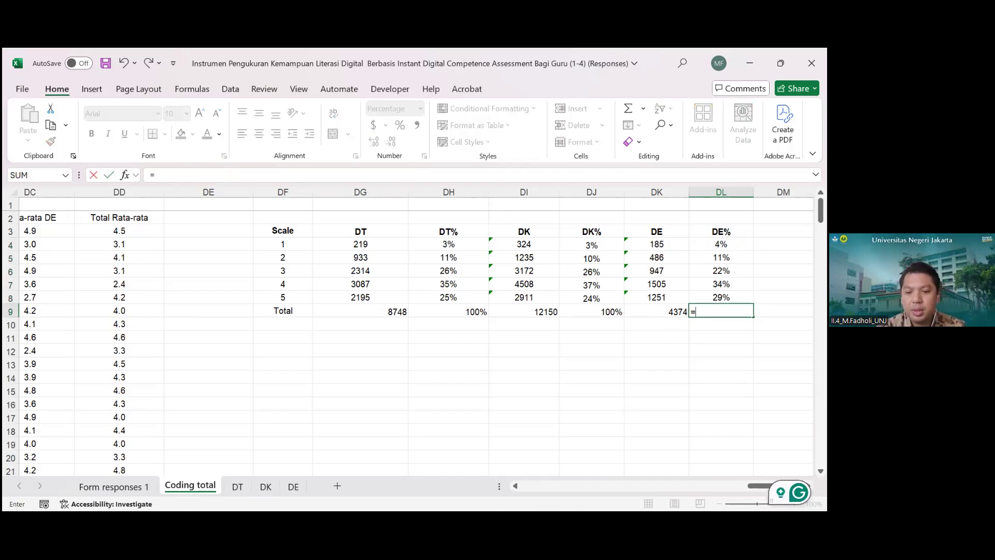
text(sum()
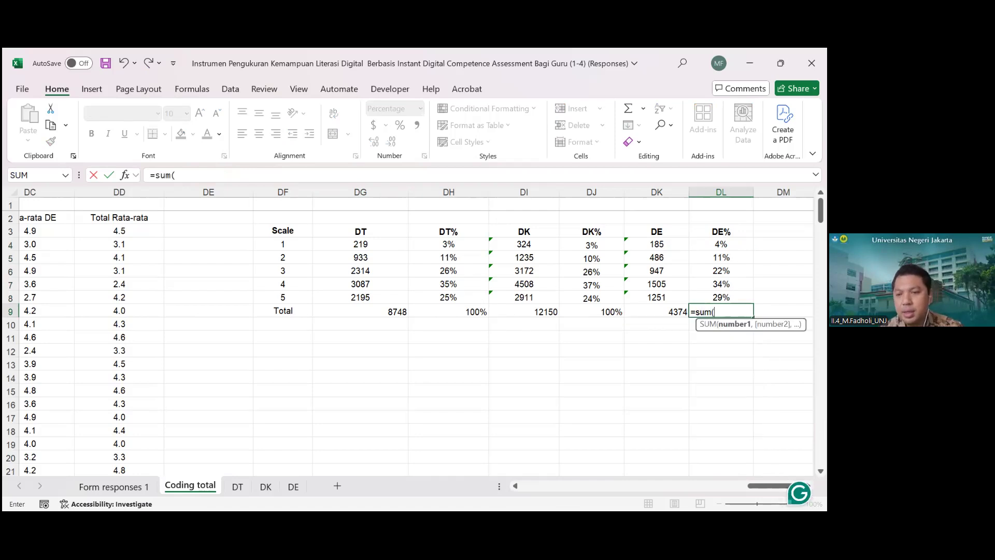
drag(721, 244, 721, 297)
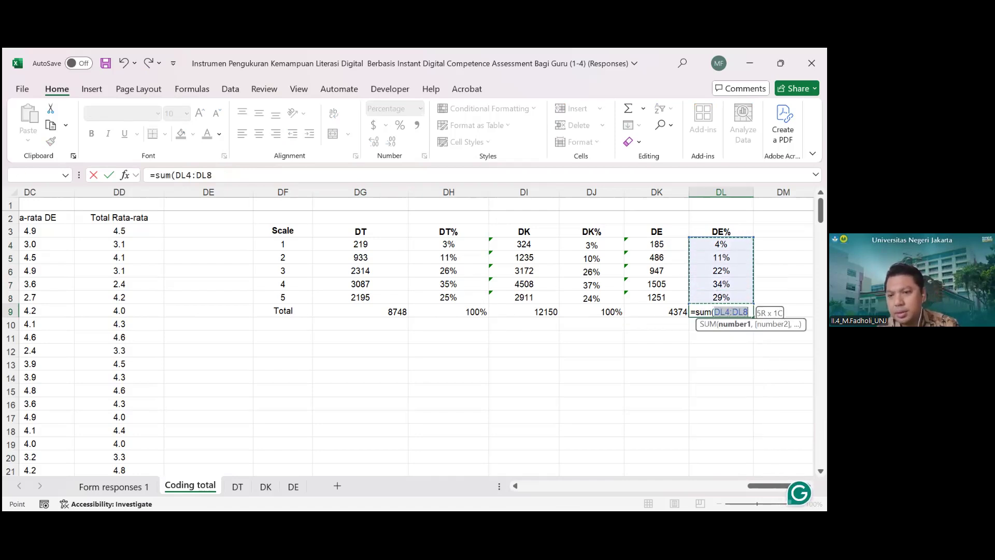
key(Return)
click(721, 364)
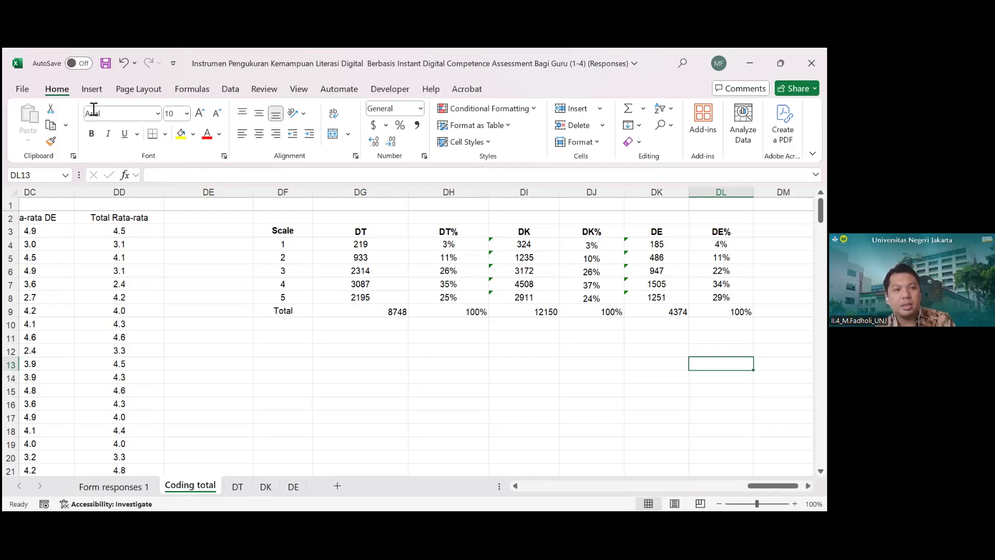
Create a PivotTable from the range DF3:DL8, placed on the existing Coding total worksheet at DF11
click(84, 93)
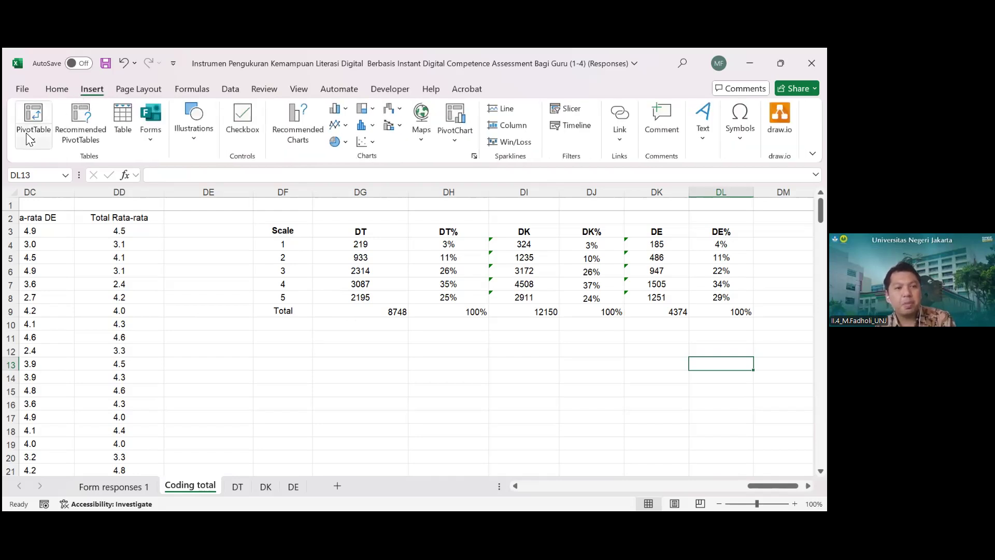
drag(282, 233, 736, 298)
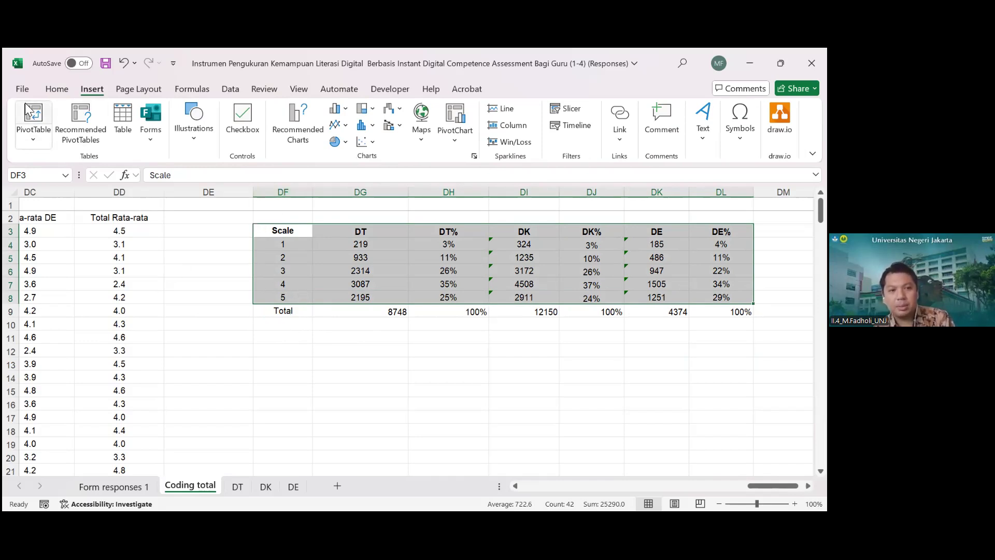
click(39, 113)
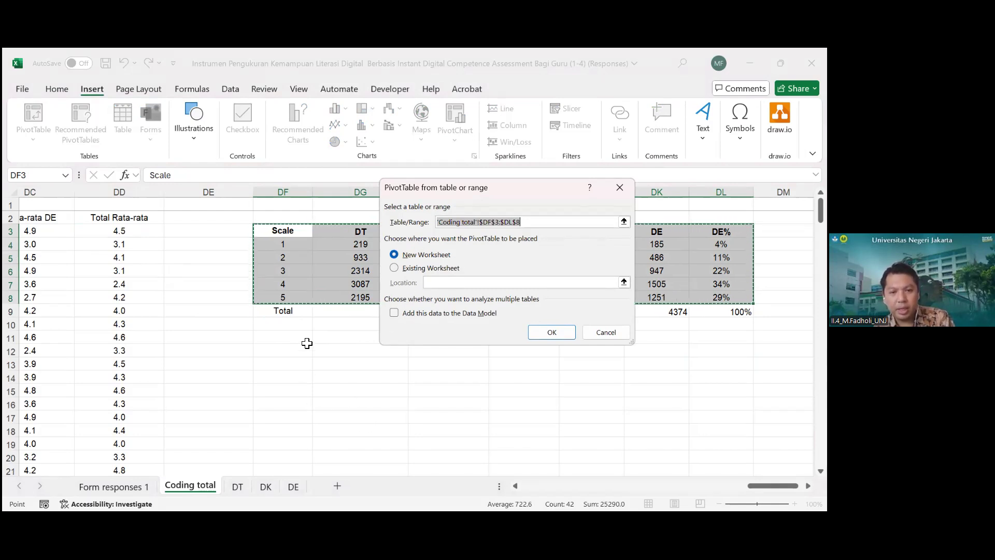
click(395, 268)
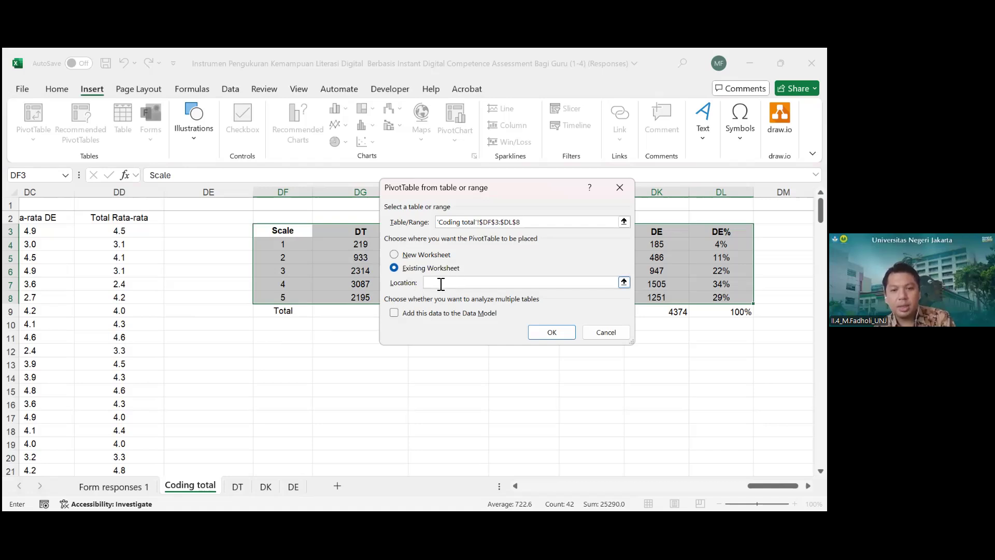
click(284, 338)
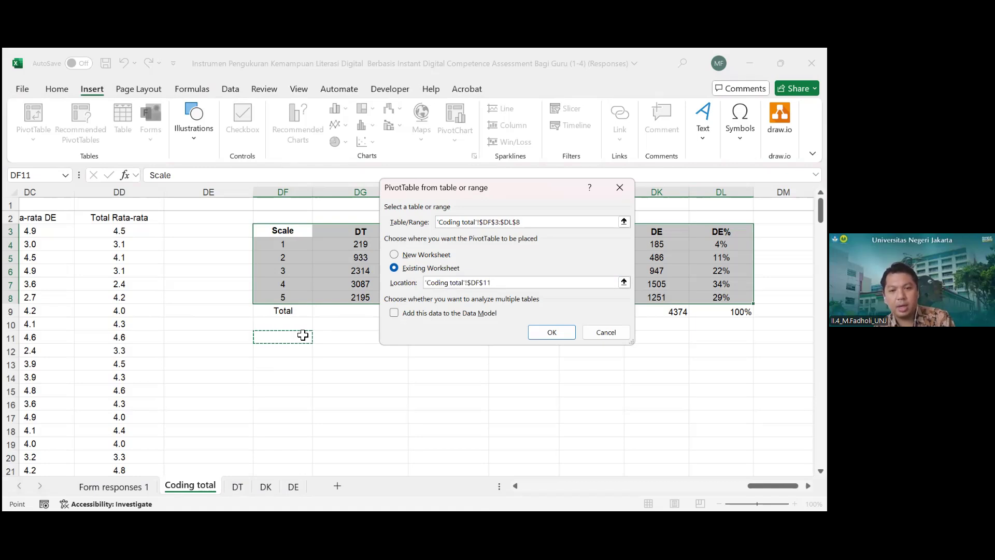
click(551, 333)
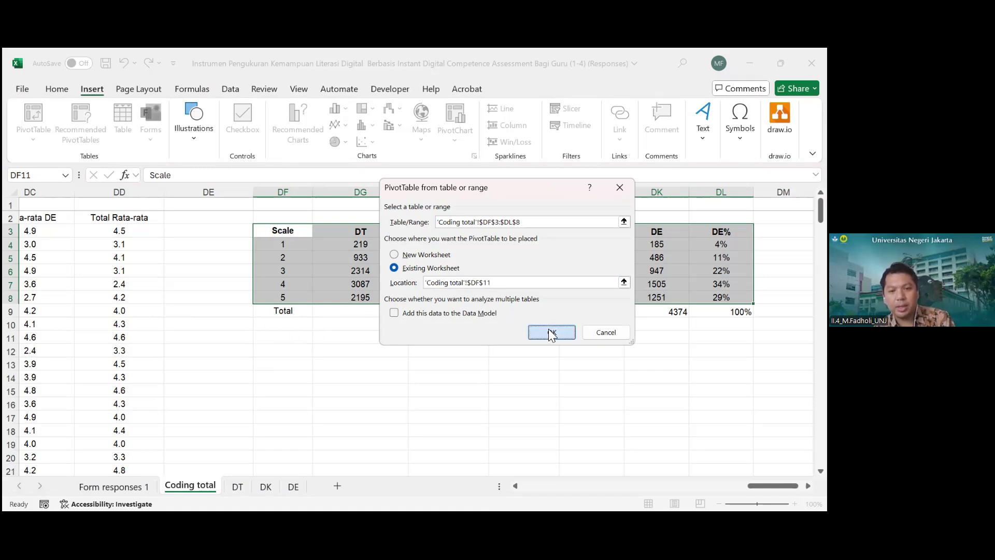
Add the Scale field to the PivotTable's Rows area
scroll(510, 371, down, 2)
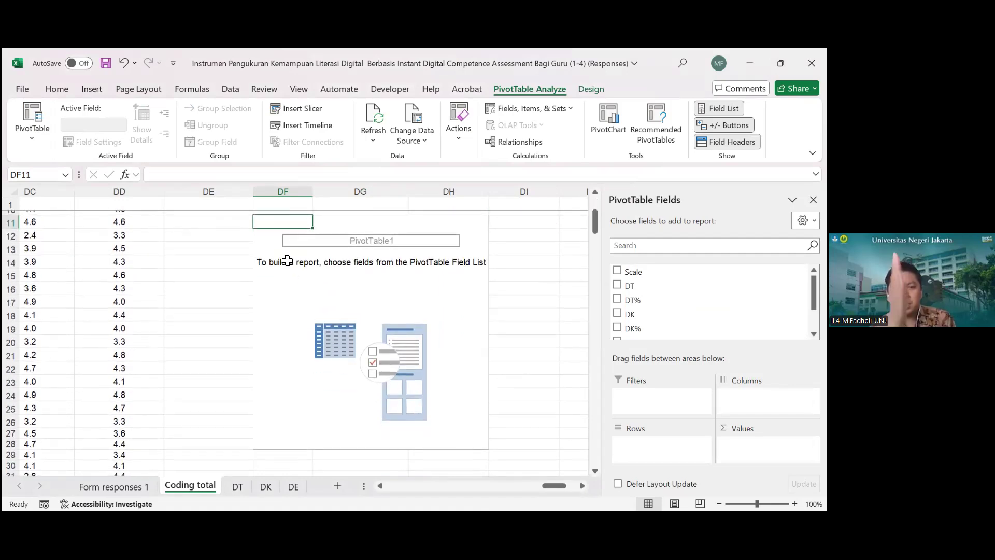
click(642, 272)
drag(641, 272, 661, 447)
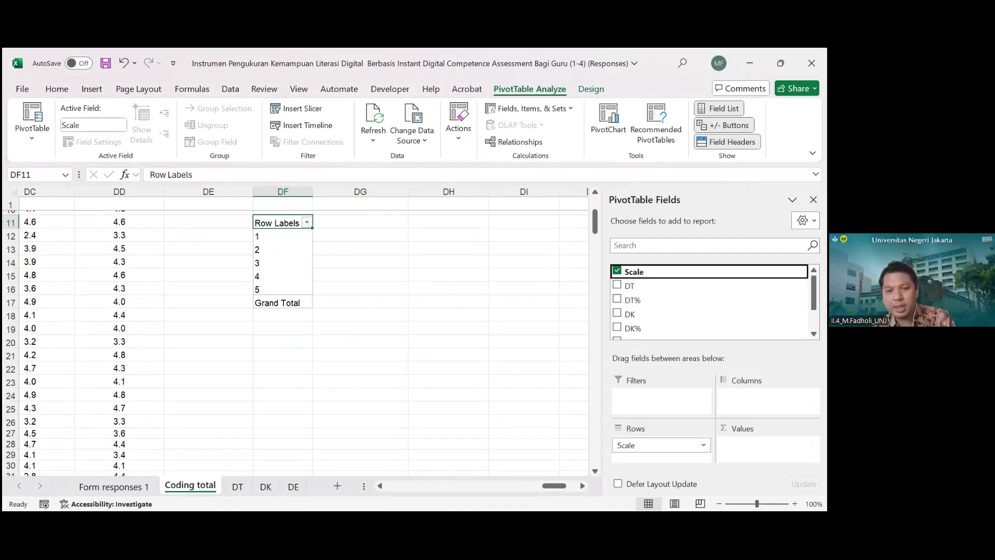
Add the DT% field to the PivotTable's Values area as a sum
scroll(380, 265, up, 2)
scroll(383, 326, up, 3)
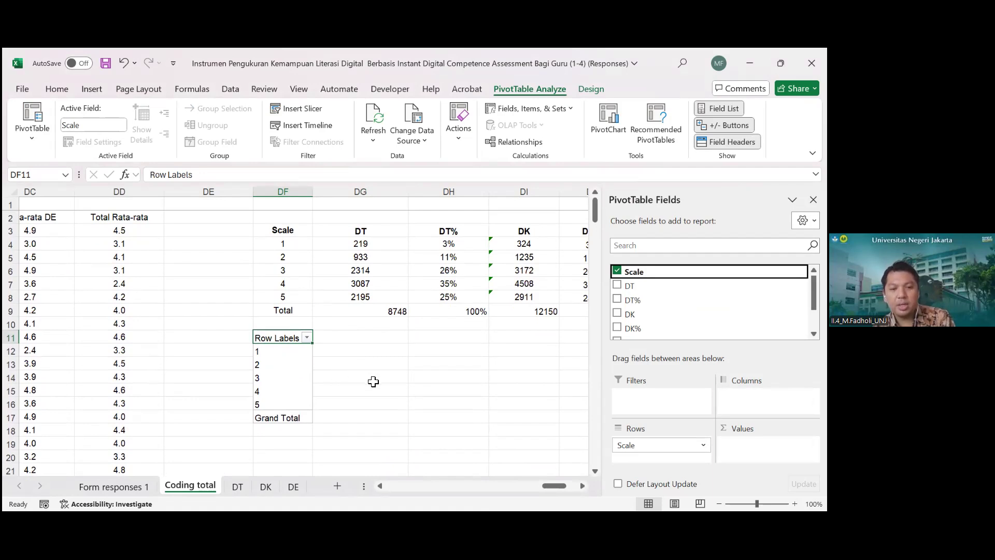
scroll(374, 381, down, 1)
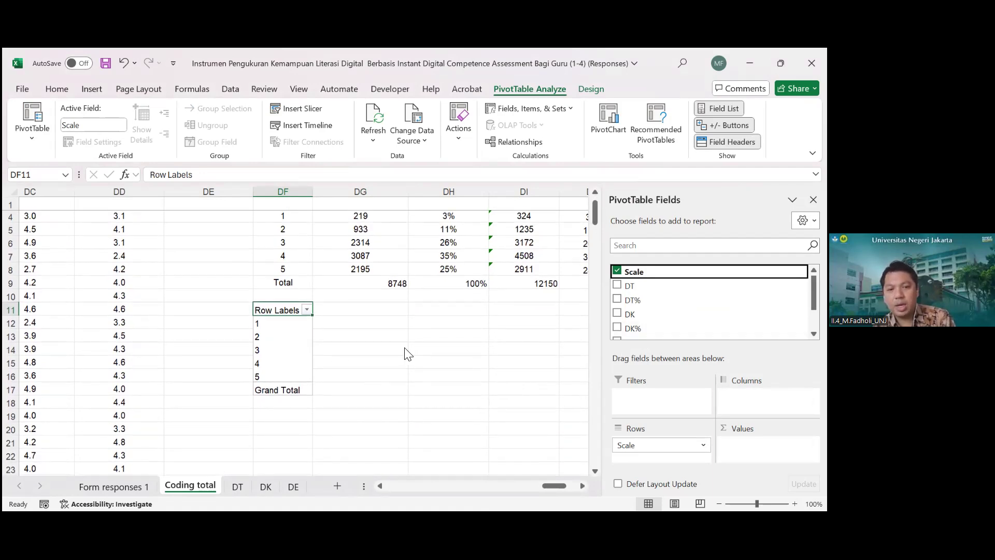
scroll(404, 352, down, 2)
scroll(405, 353, up, 1)
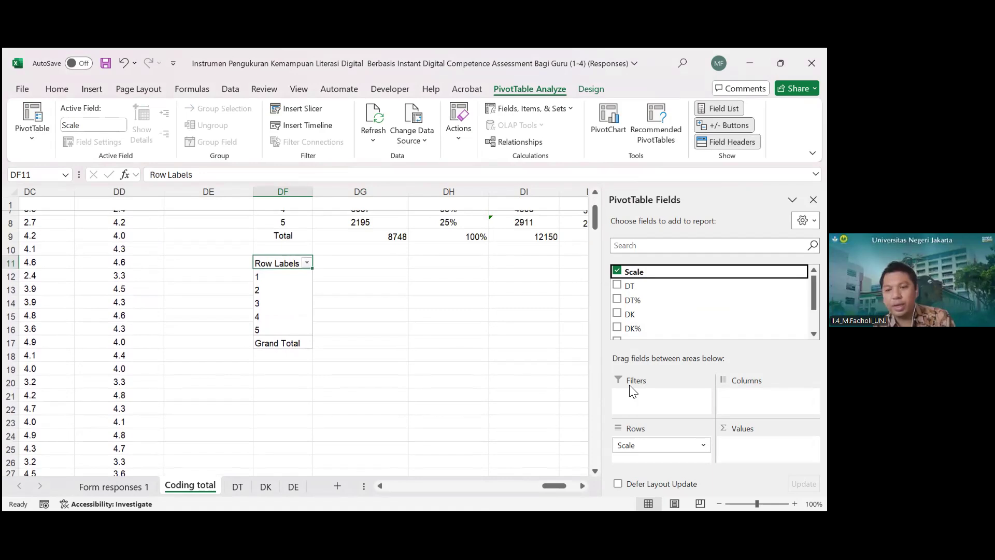
scroll(710, 311, down, 1)
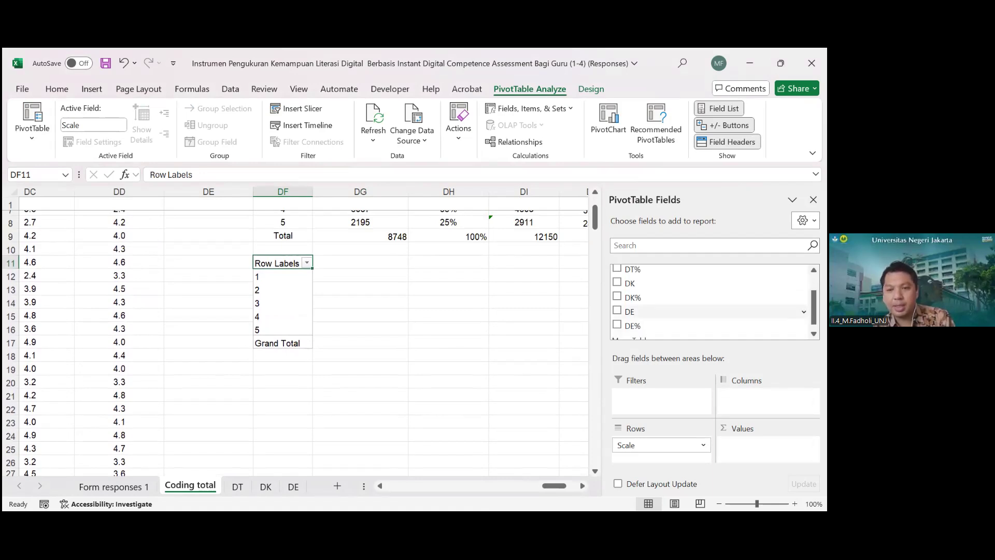
scroll(710, 313, up, 1)
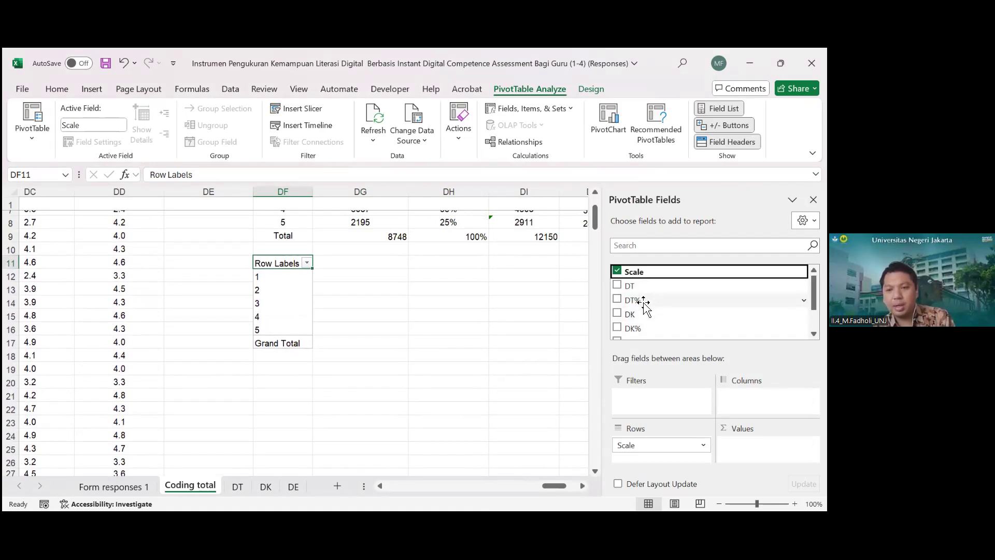
drag(643, 302, 761, 446)
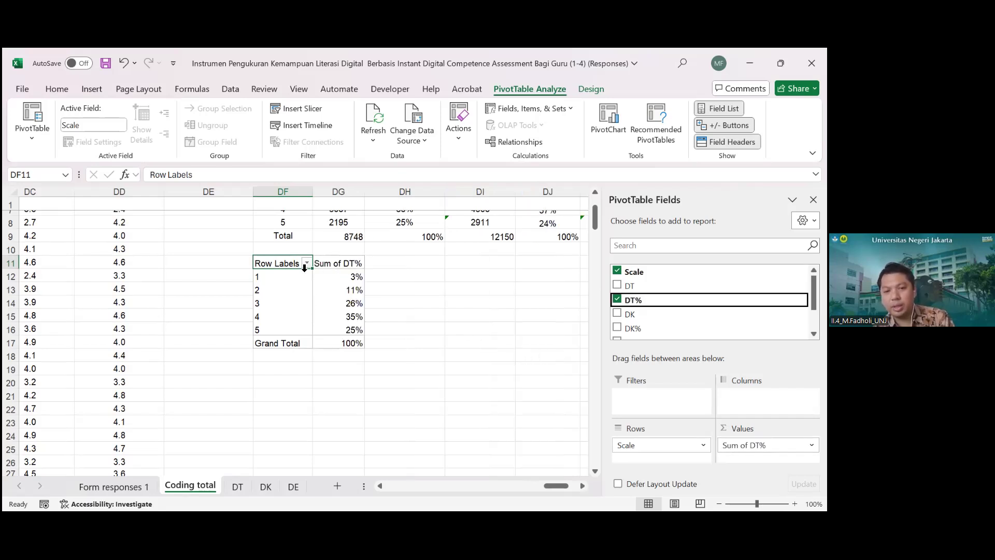
Add the DK% and DE% fields to the PivotTable's values alongside DT%
scroll(420, 296, down, 1)
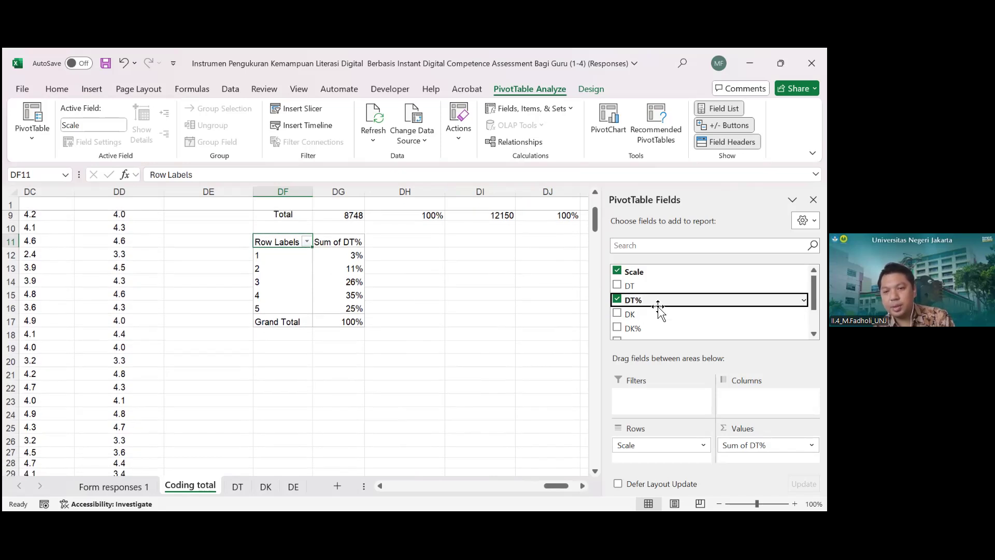
scroll(659, 324, down, 1)
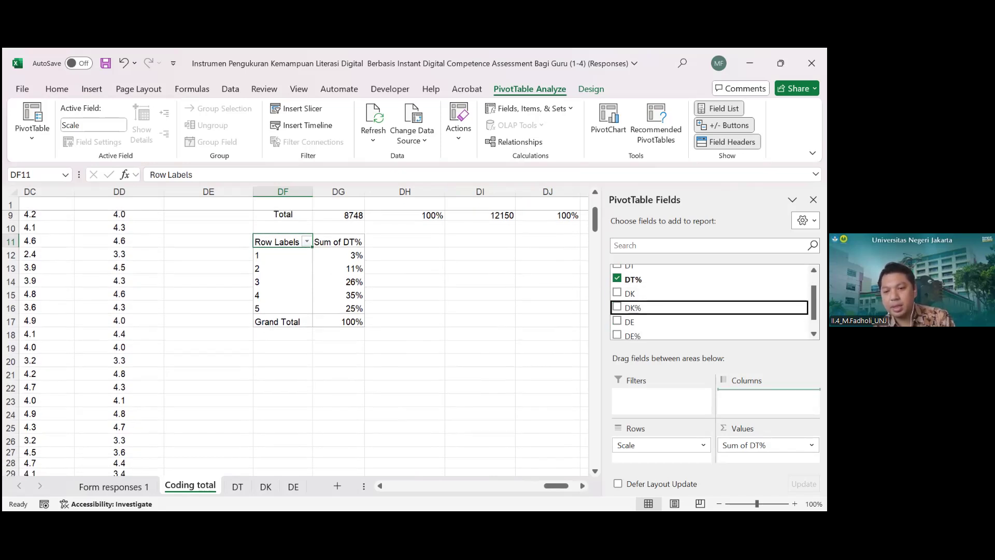
click(617, 307)
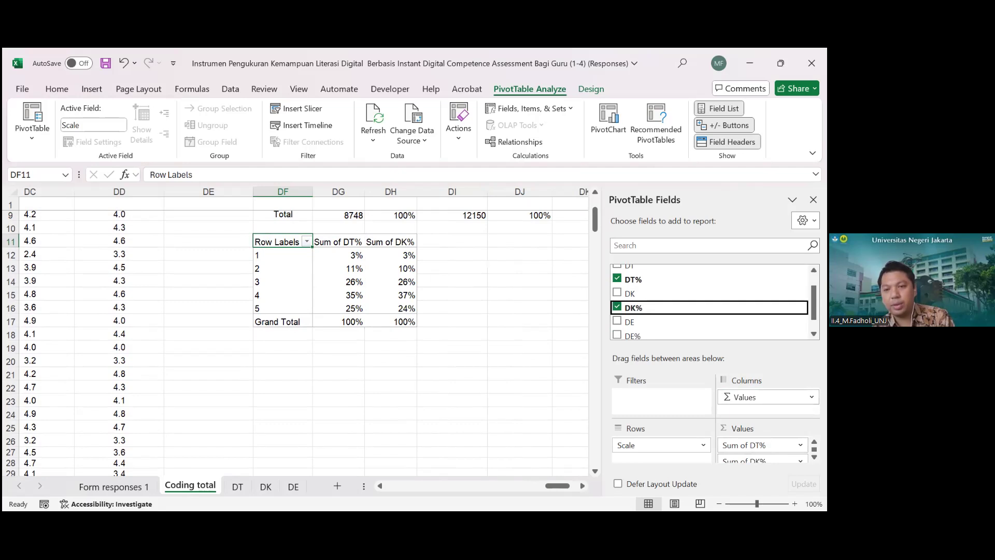
scroll(710, 316, down, 1)
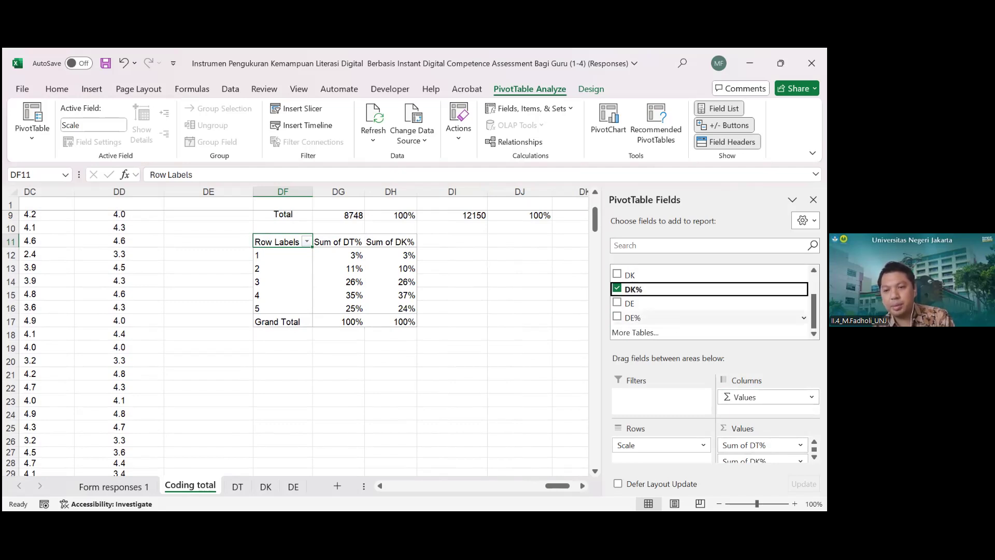
click(617, 317)
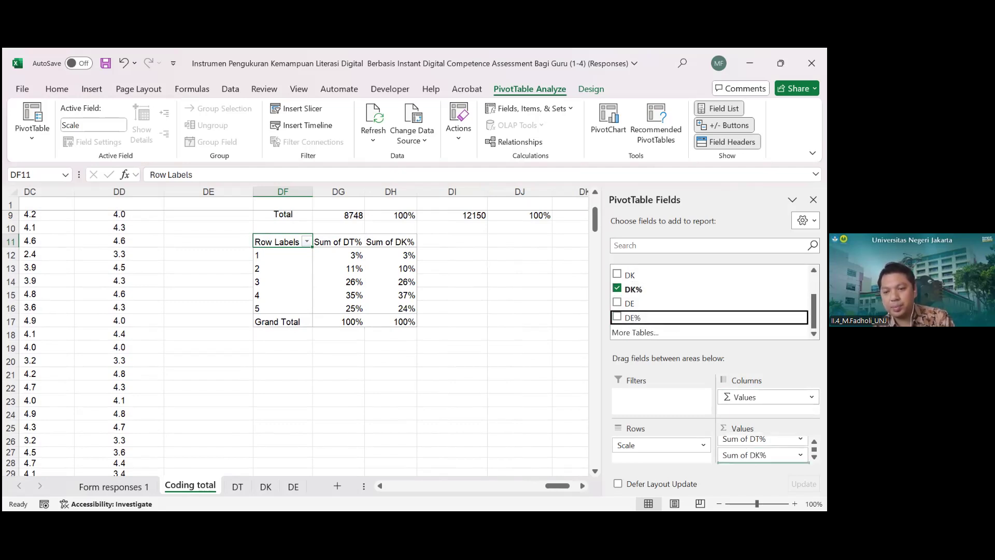
click(505, 397)
Insert a 3-D clustered column PivotChart from the PivotTable of DT%, DK% and DE% by scale
scroll(588, 293, up, 1)
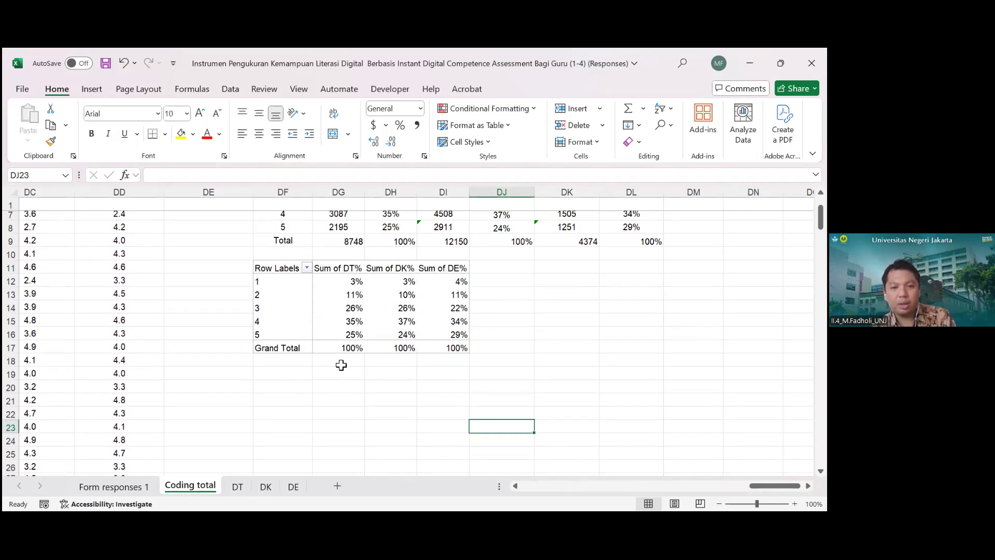
scroll(343, 374, up, 1)
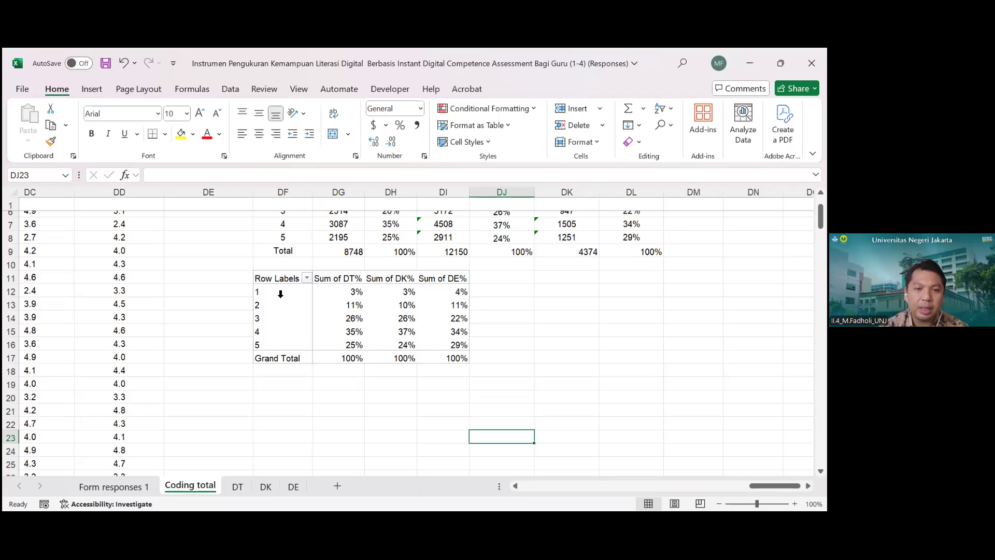
click(271, 281)
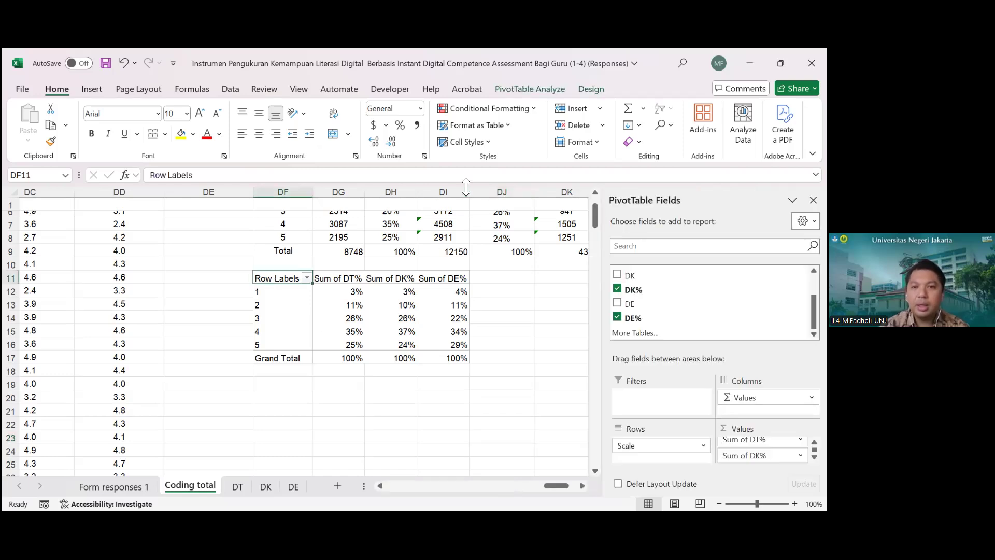
click(339, 310)
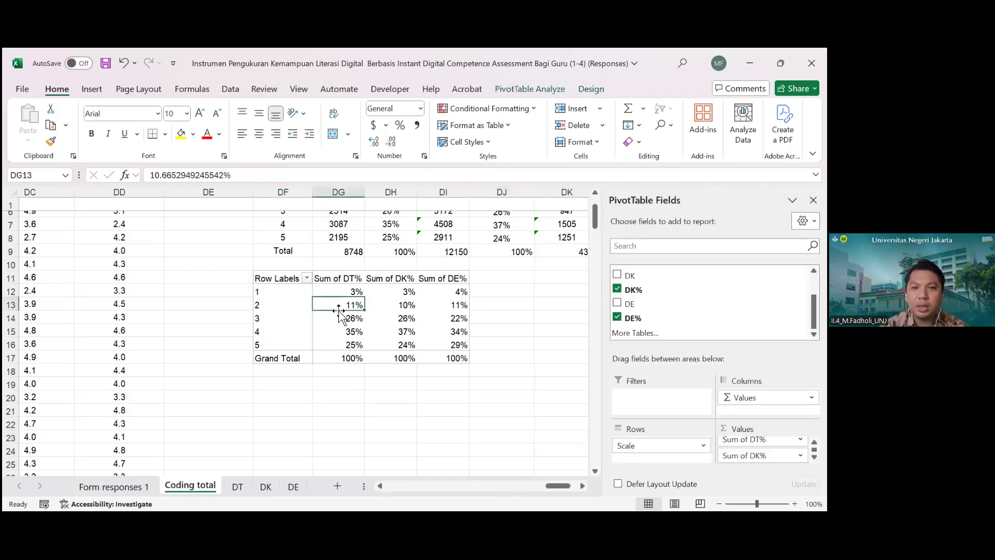
click(293, 309)
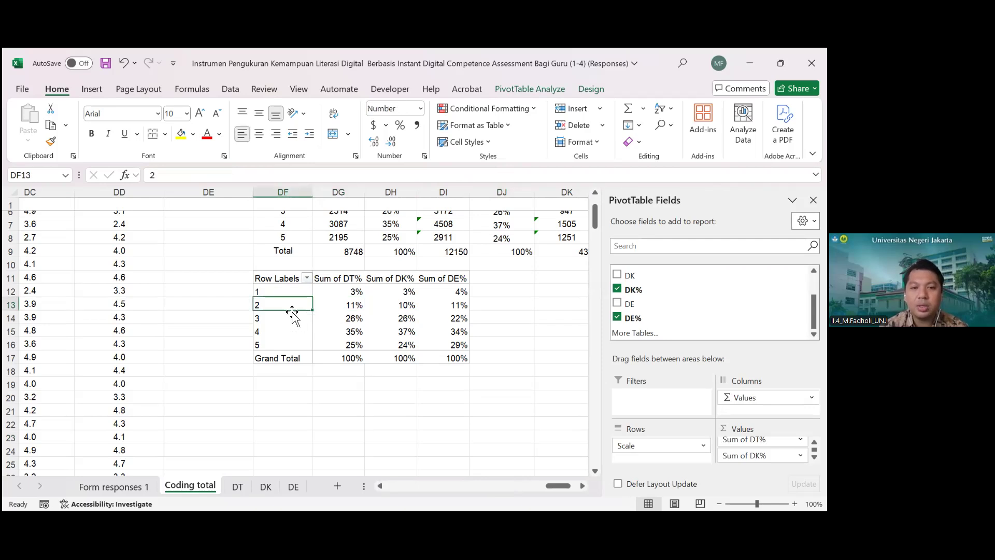
click(285, 280)
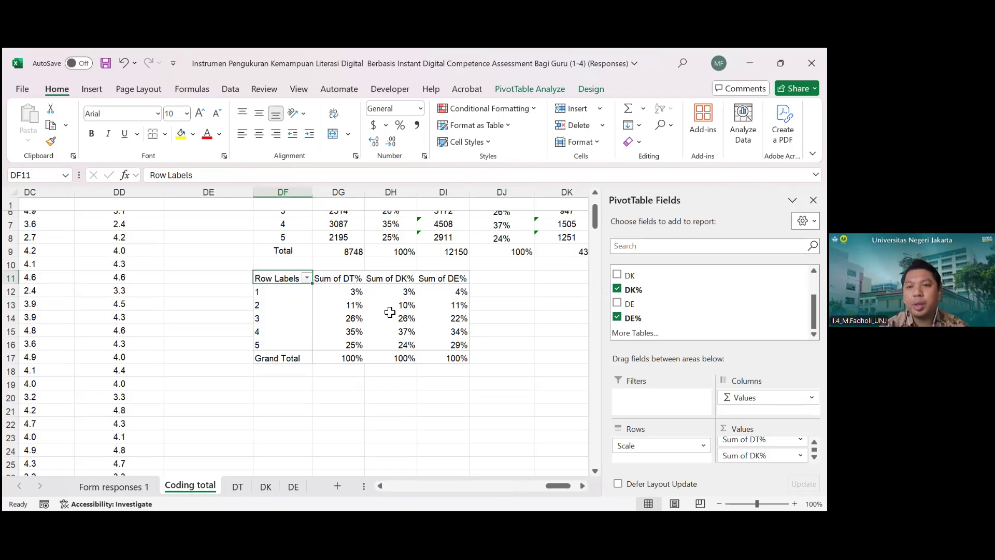
click(520, 87)
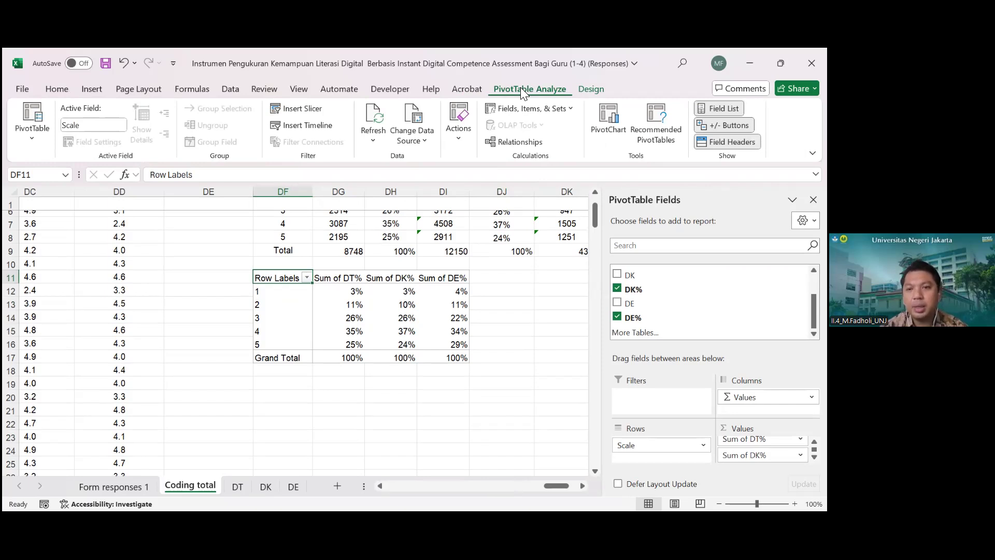
click(610, 121)
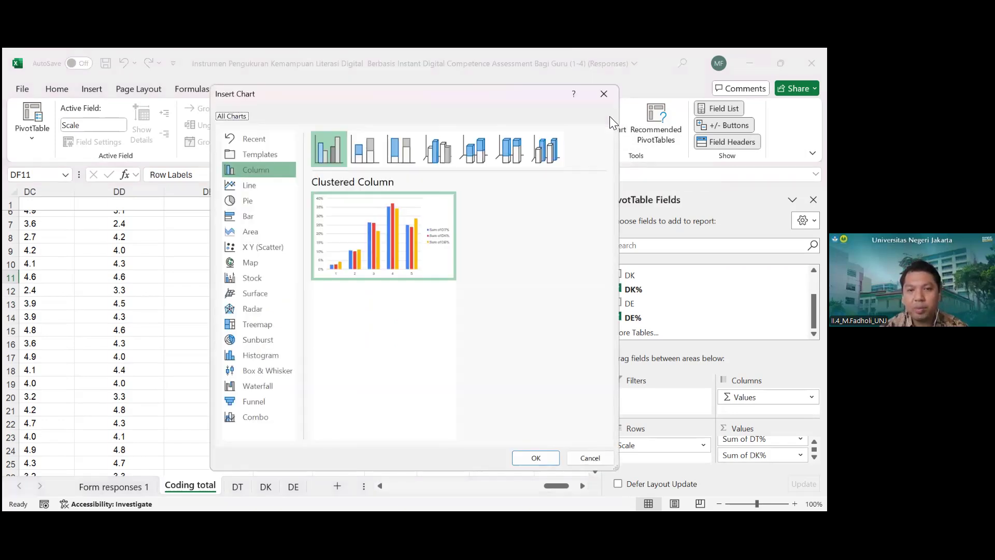
click(437, 155)
mouse_move(384, 217)
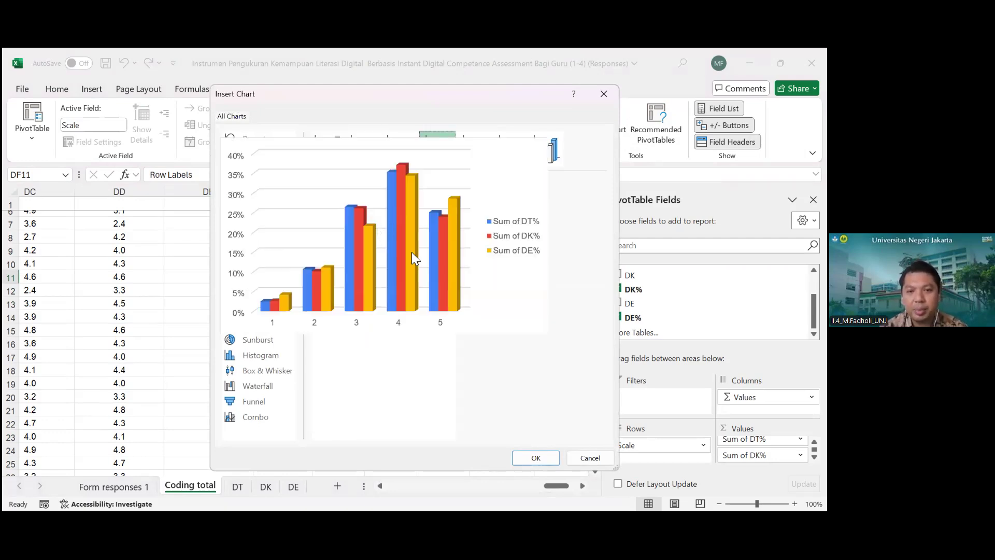
click(534, 456)
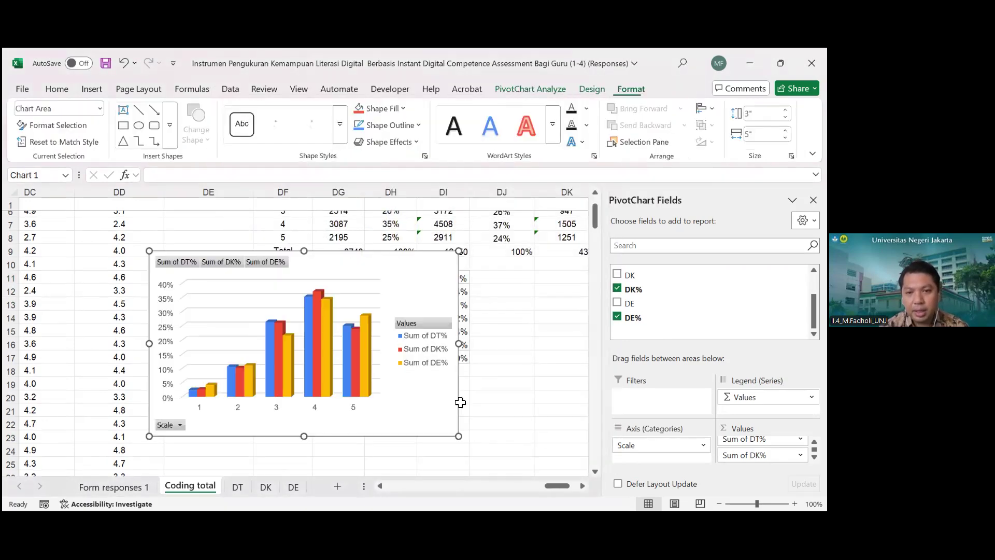
Move the PivotChart directly below the PivotTable's Grand Total row and close the PivotChart field list
drag(436, 397, 526, 444)
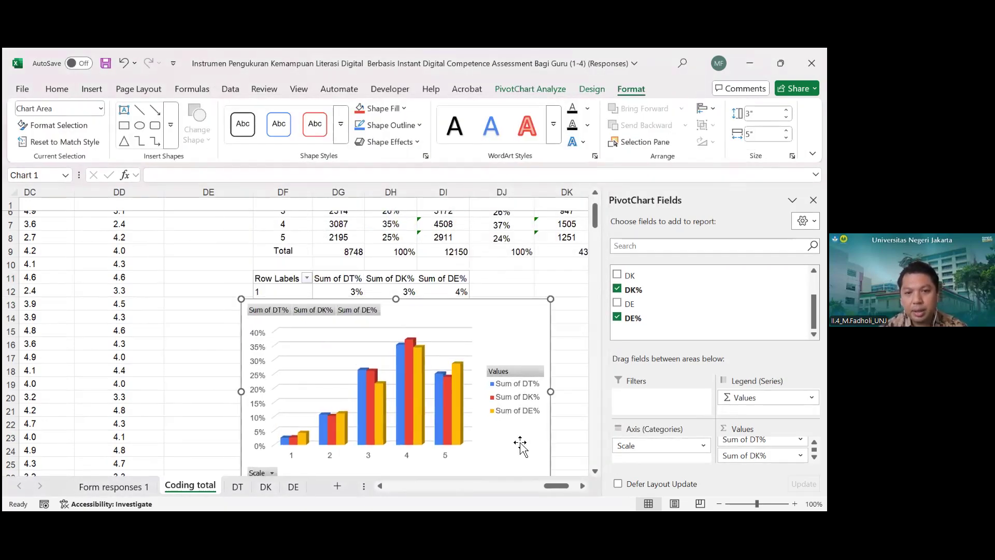
scroll(553, 269, down, 2)
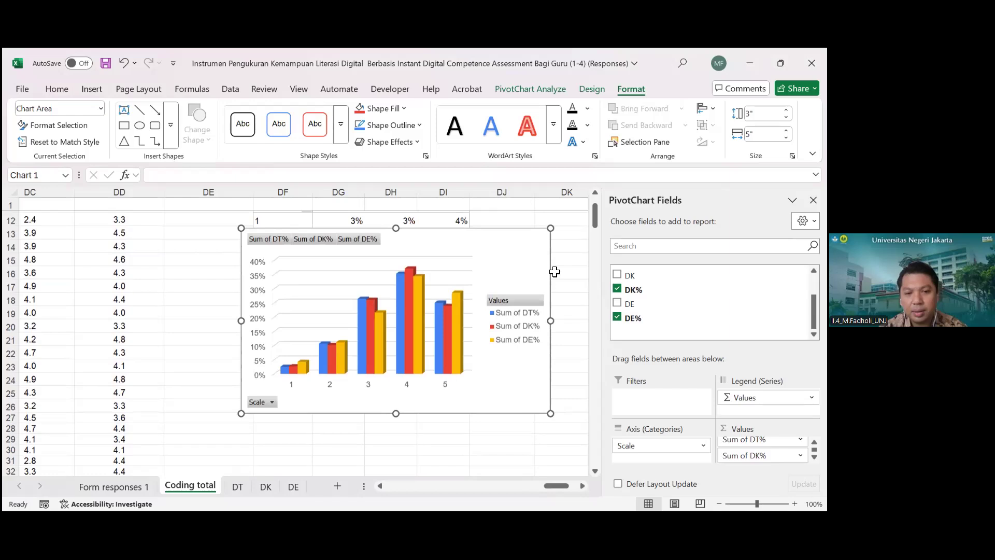
drag(511, 369, 506, 437)
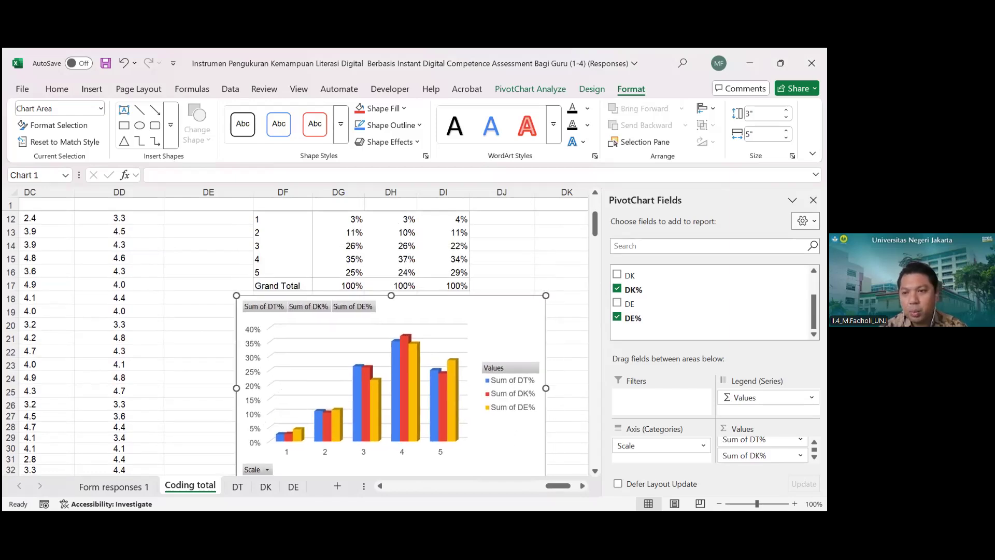
click(814, 200)
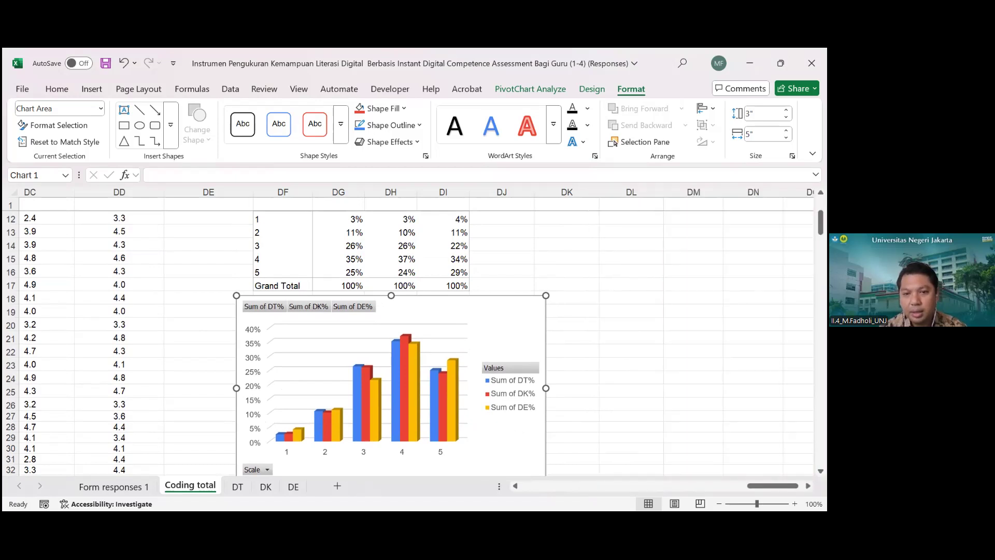
scroll(608, 387, up, 4)
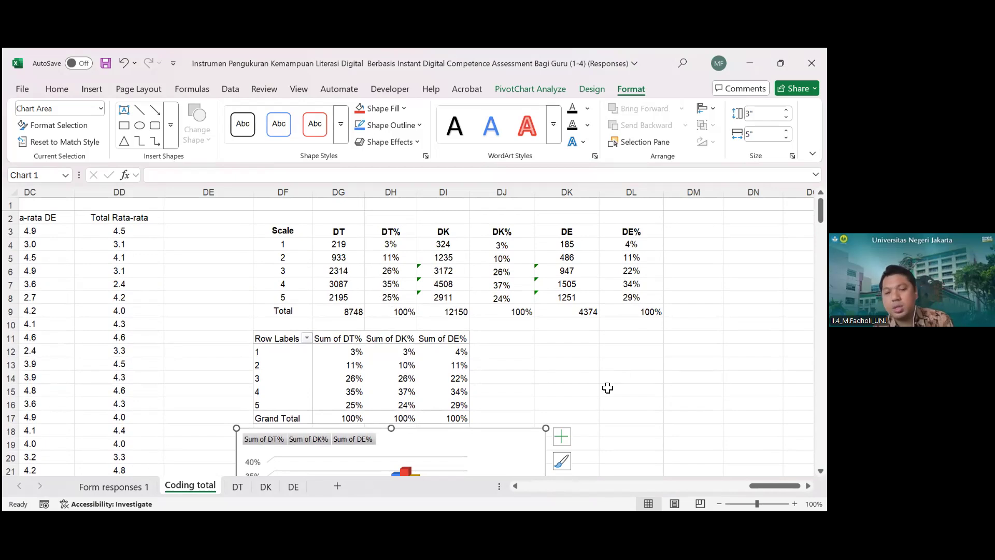
scroll(608, 388, down, 4)
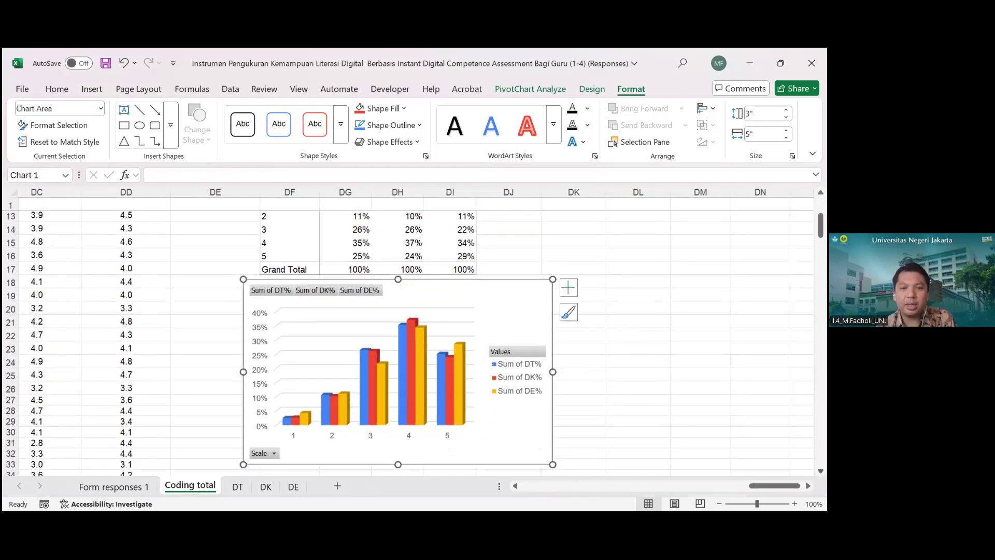
scroll(382, 342, up, 5)
scroll(382, 342, left, 10)
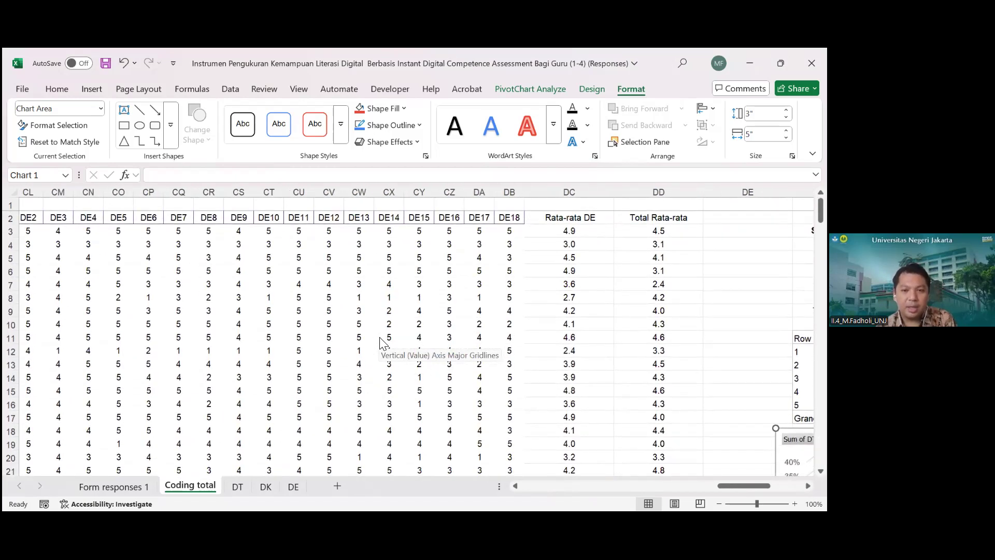
Examine the scale percentage summary, its pivot table and the matching pivot chart on the Coding total sheet
scroll(616, 362, right, 6)
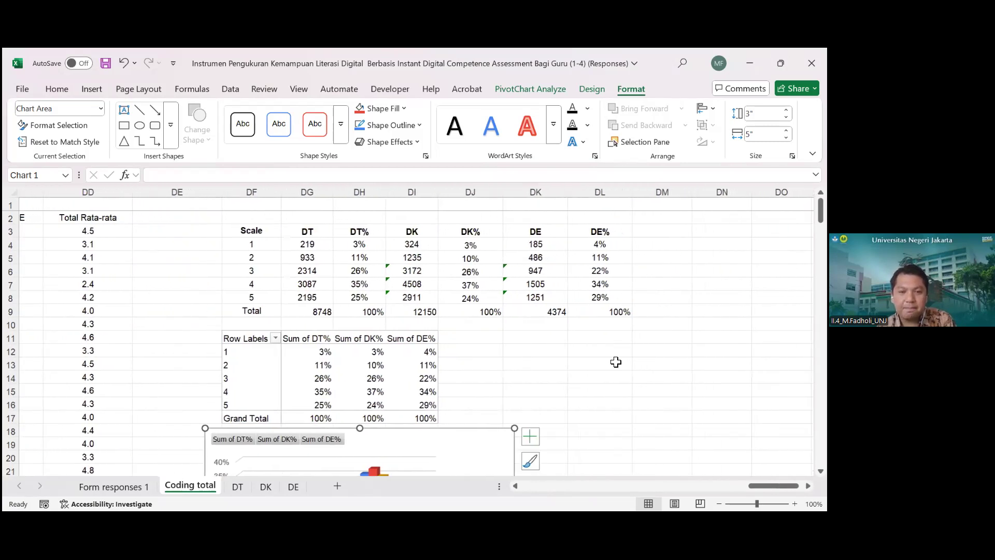
scroll(614, 362, left, 1)
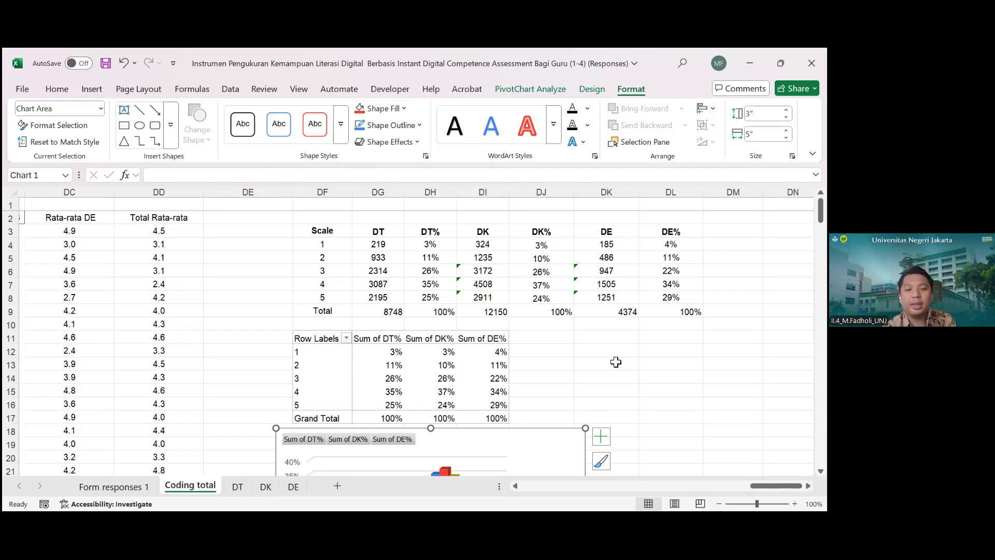
scroll(616, 362, down, 1)
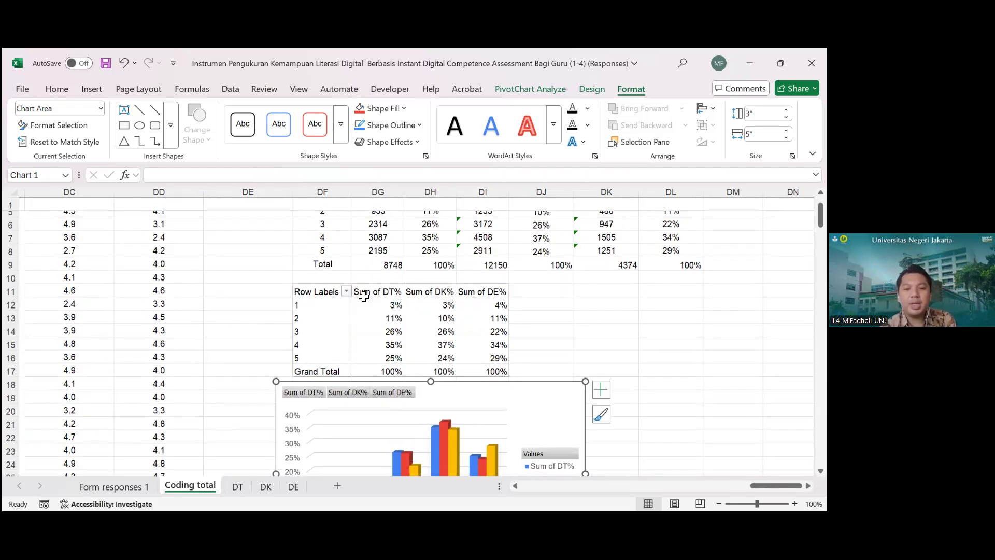
double_click(315, 291)
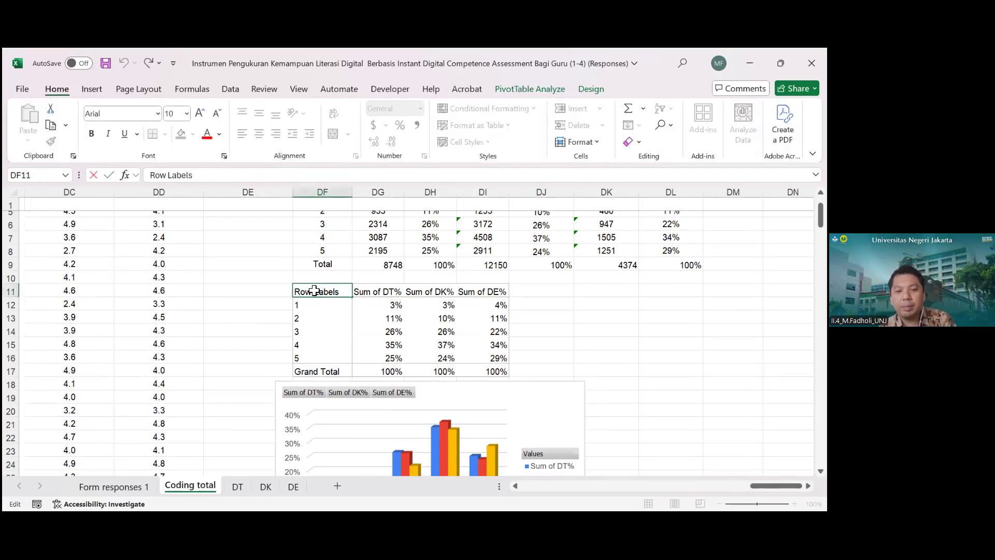
scroll(315, 292, down, 3)
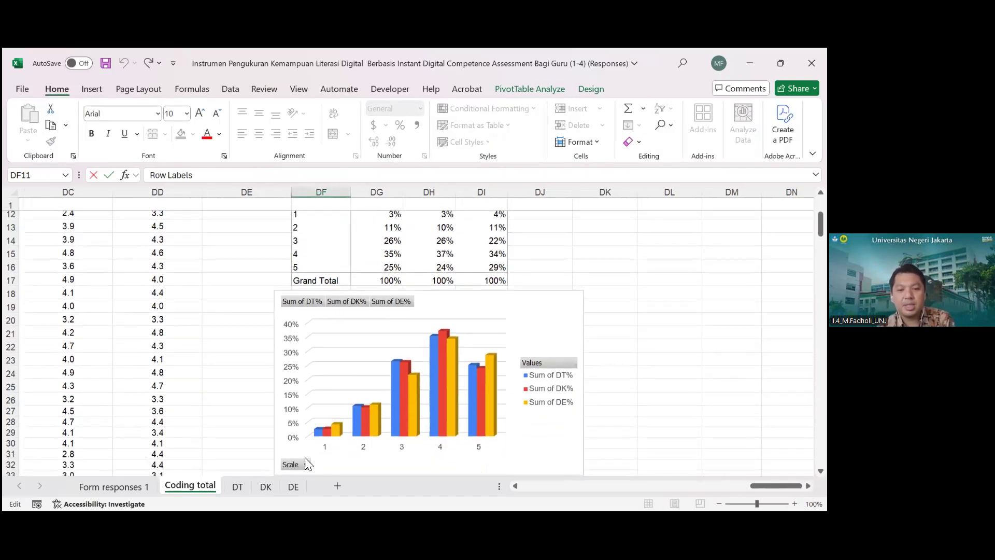
scroll(412, 306, up, 3)
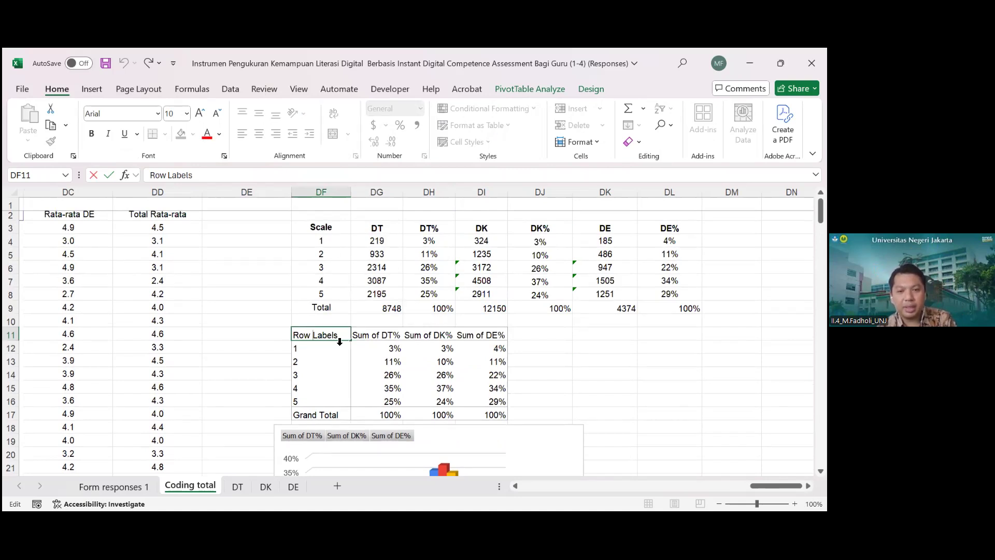
click(375, 334)
scroll(450, 354, down, 2)
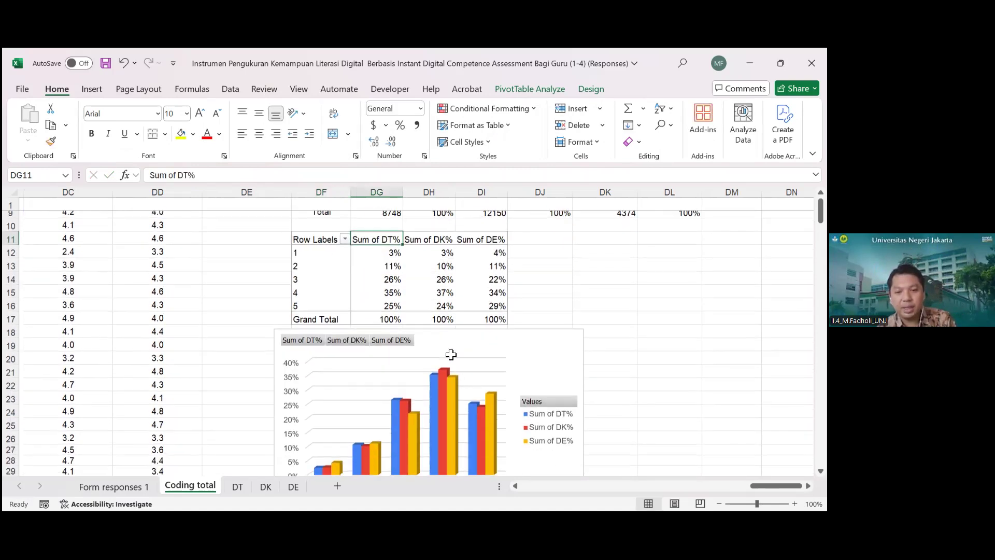
scroll(451, 355, down, 1)
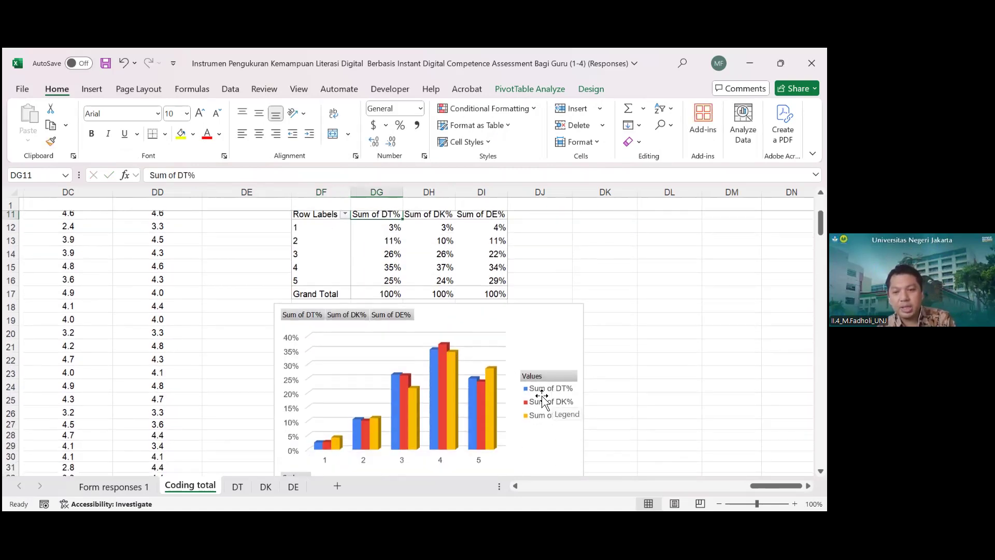
scroll(413, 291, up, 2)
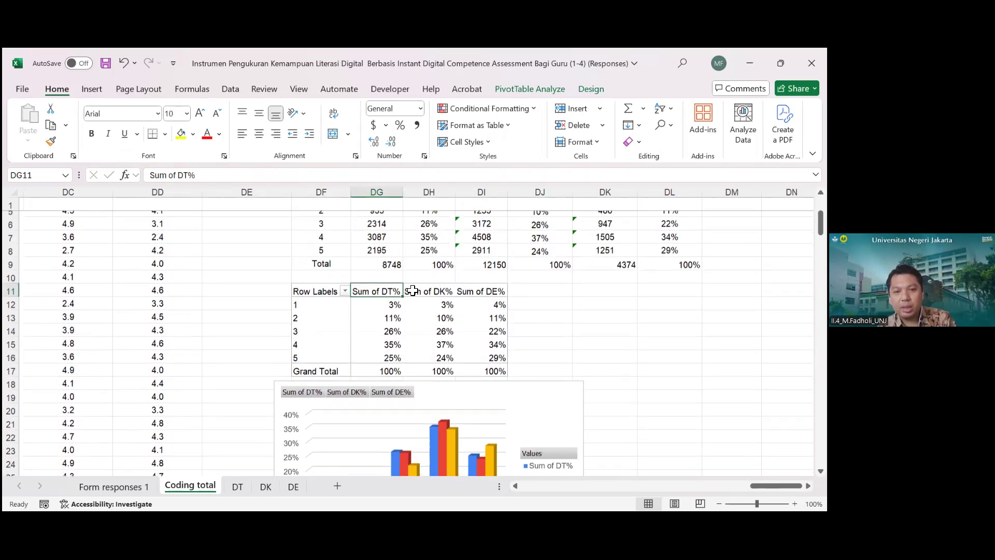
Rename the pivot table's Sum of DT% value field to "Technogival Dimension"
double_click(374, 293)
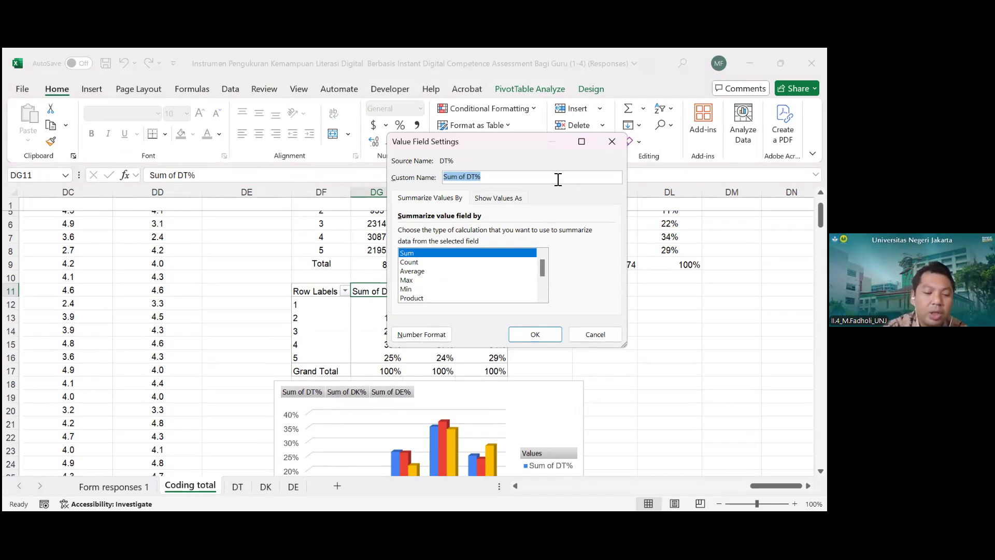
text(Te)
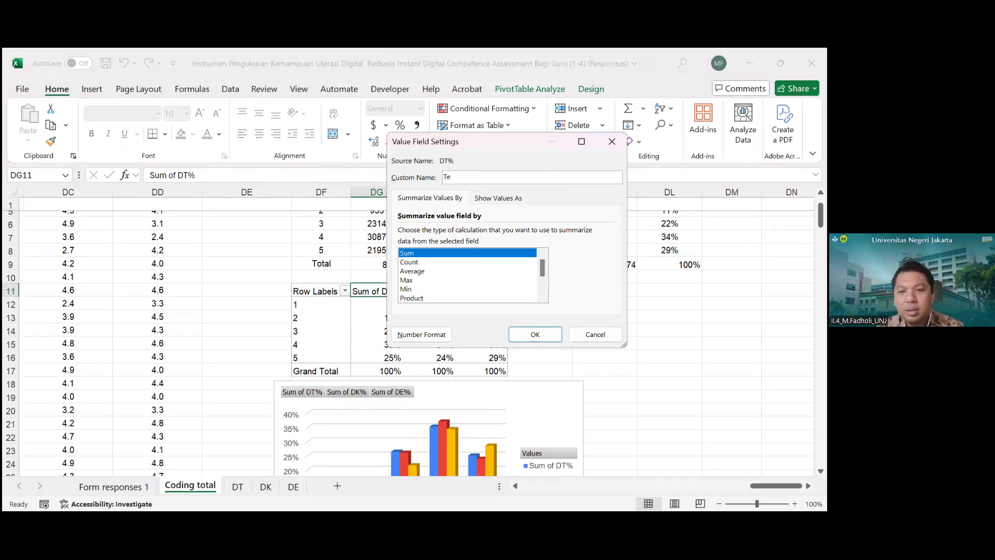
text(chn)
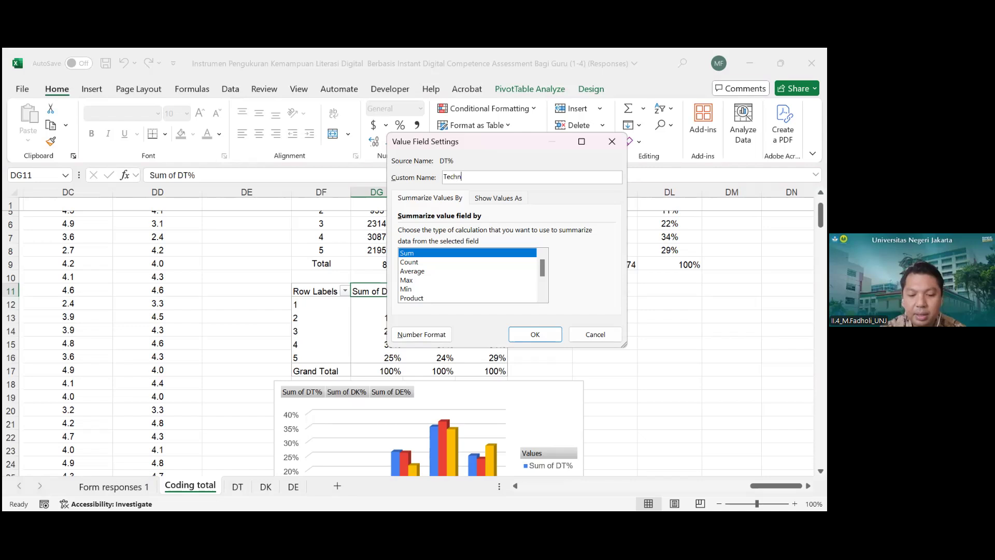
text(ogiva)
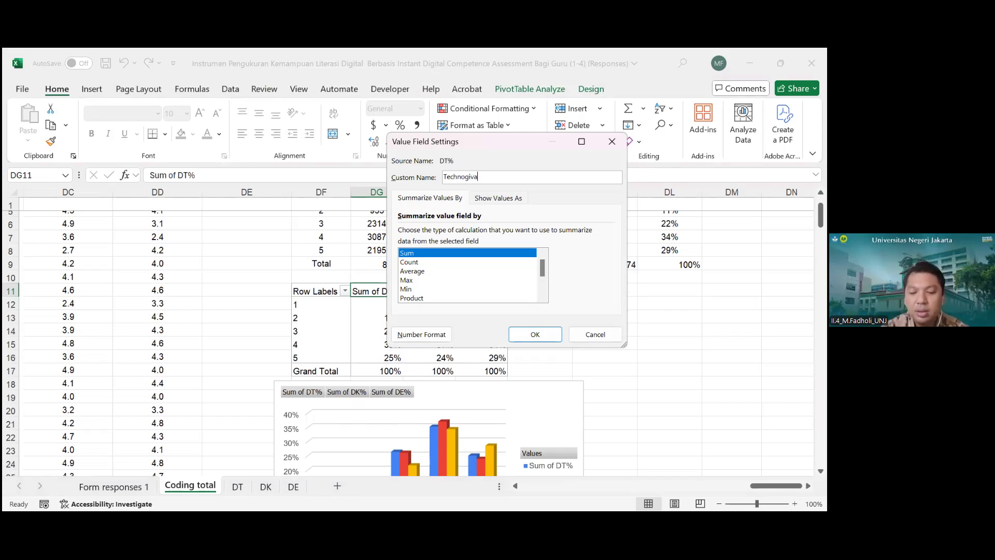
text(l Dimension)
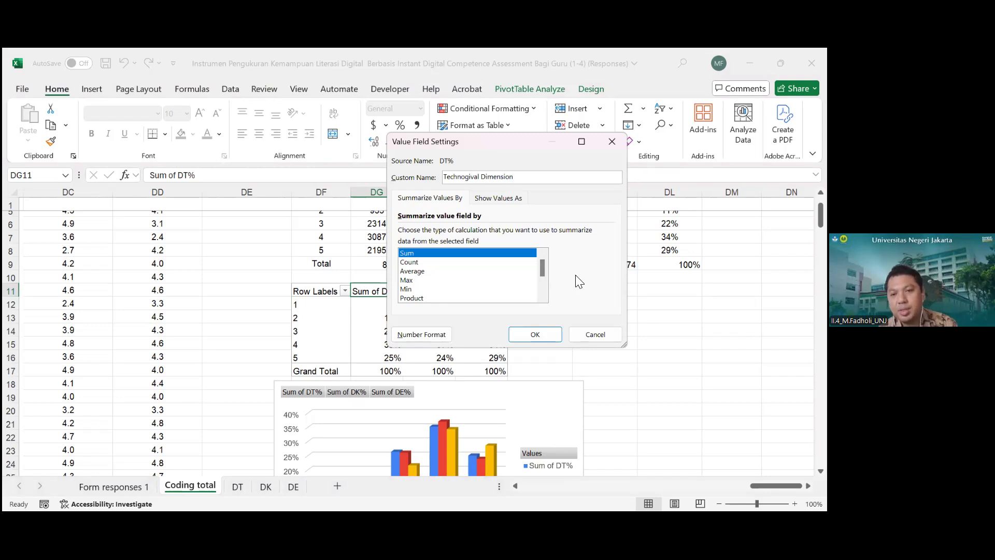
click(544, 334)
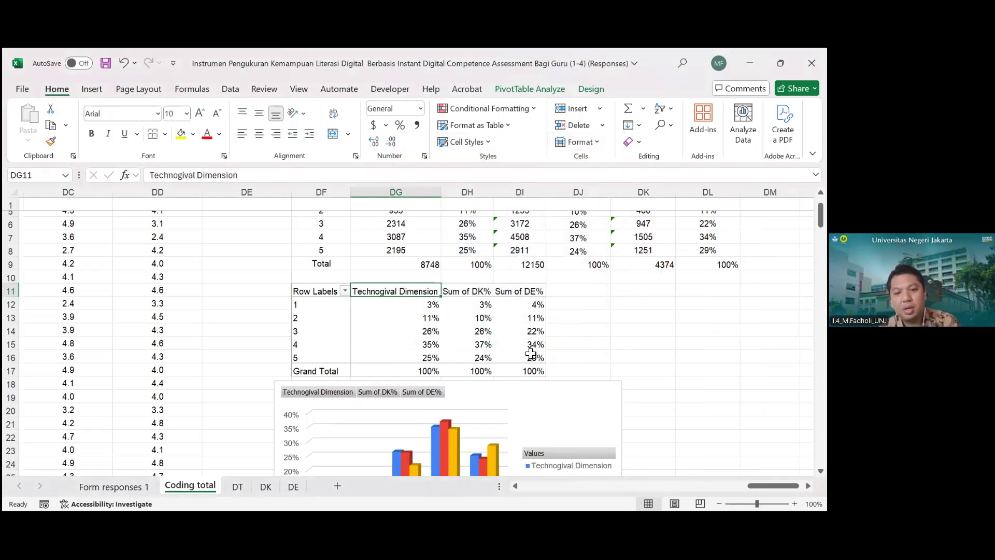
scroll(631, 387, down, 2)
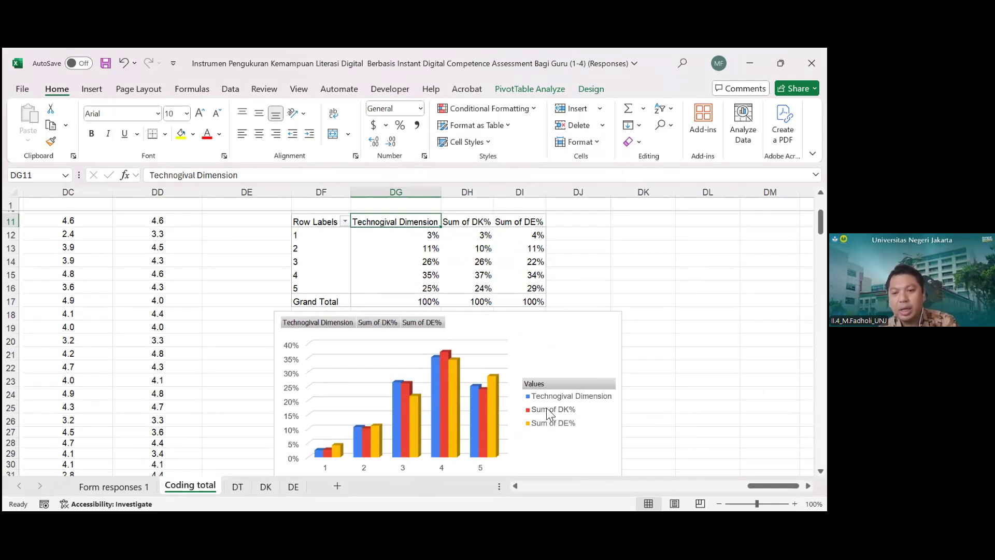
click(668, 289)
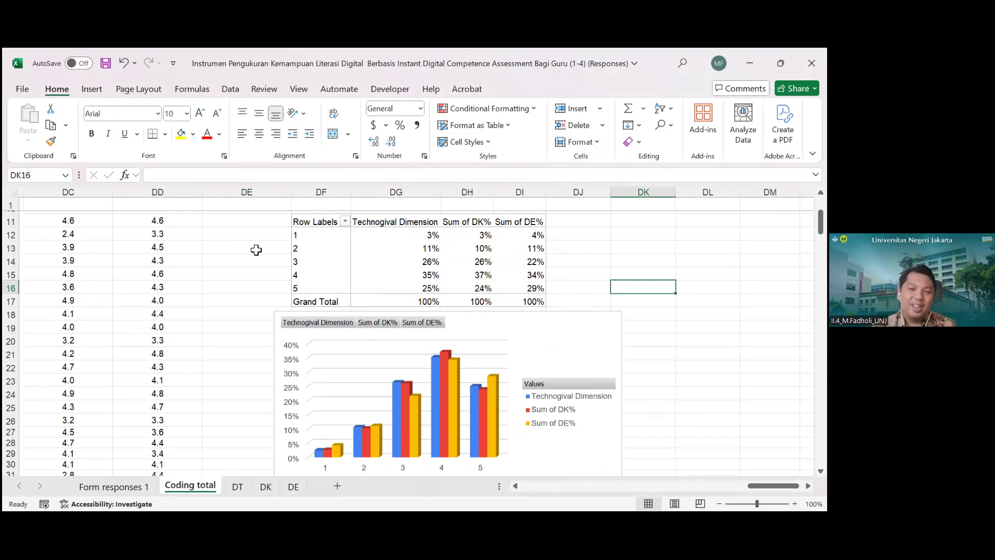
scroll(207, 330, left, 10)
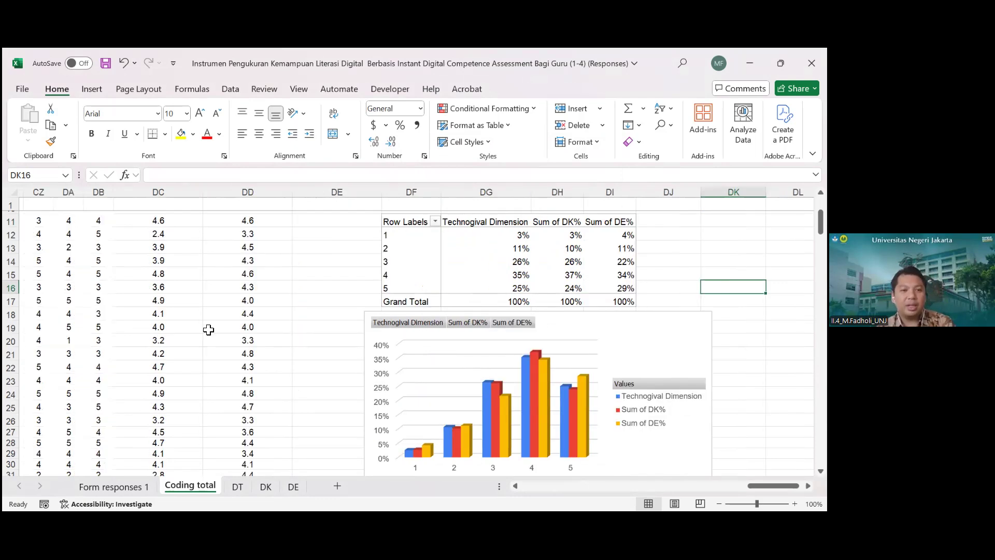
scroll(208, 329, left, 14)
scroll(208, 330, right, 8)
scroll(208, 330, right, 14)
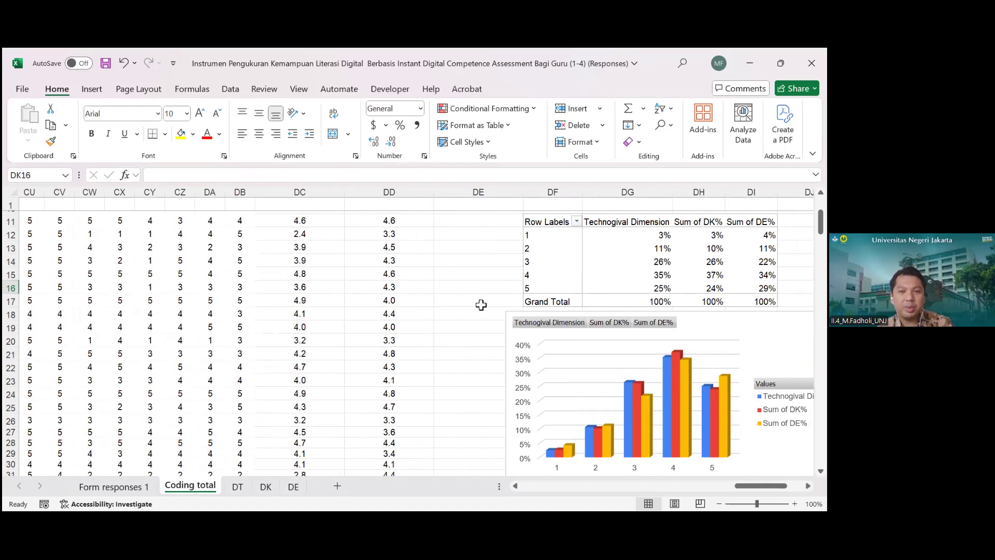
scroll(484, 317, right, 3)
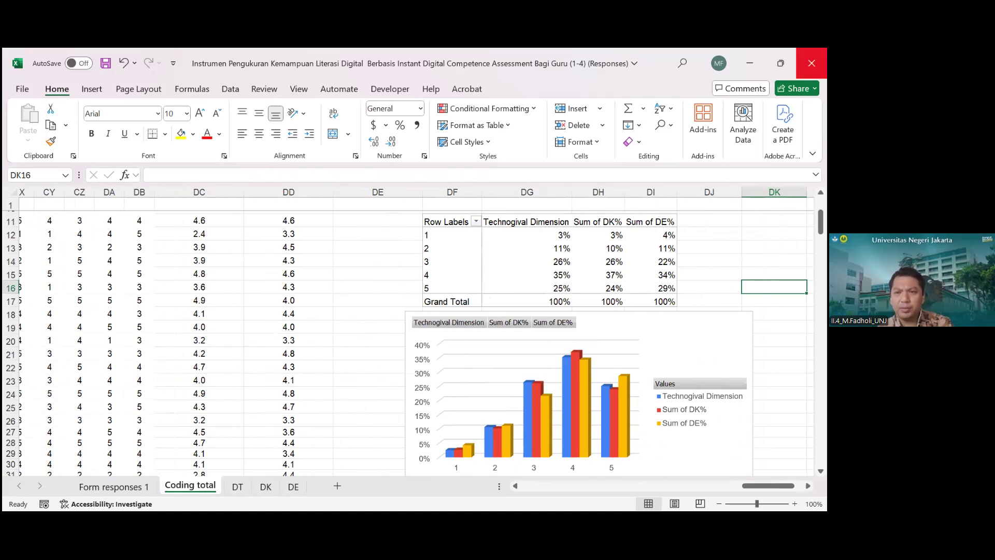
Close the survey responses workbook without saving its changes, and maximize the SmartPLS window
click(812, 63)
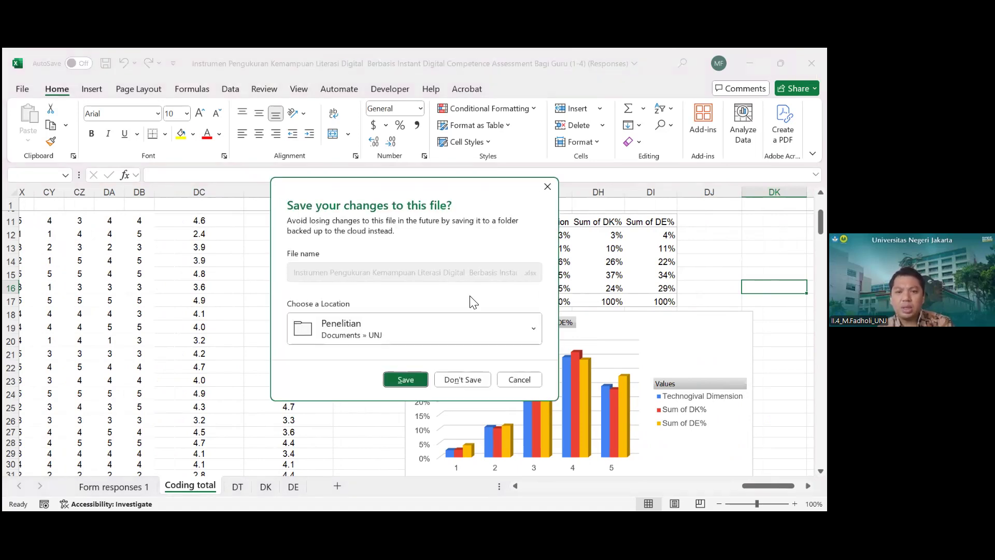
click(450, 382)
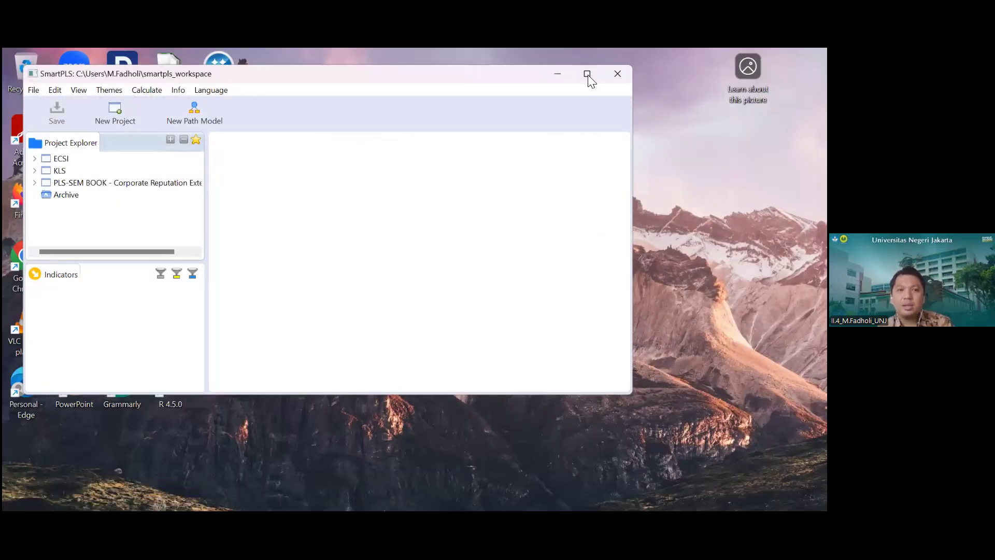
click(588, 76)
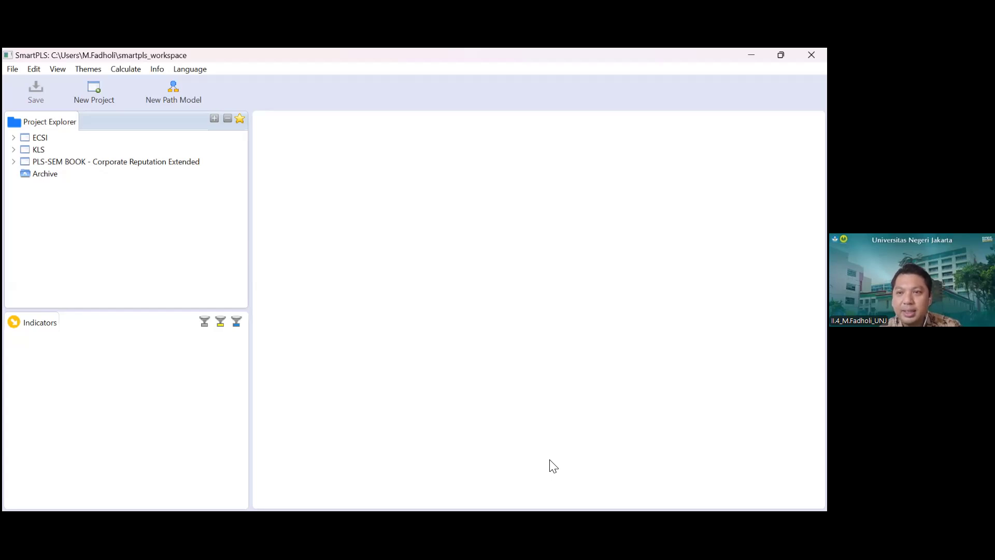
Switch to the PowerPoint presentation "ANALISIS KUANTITATIF METODE SEM-PLS" and run its slide show up to the second slide
key(super+d)
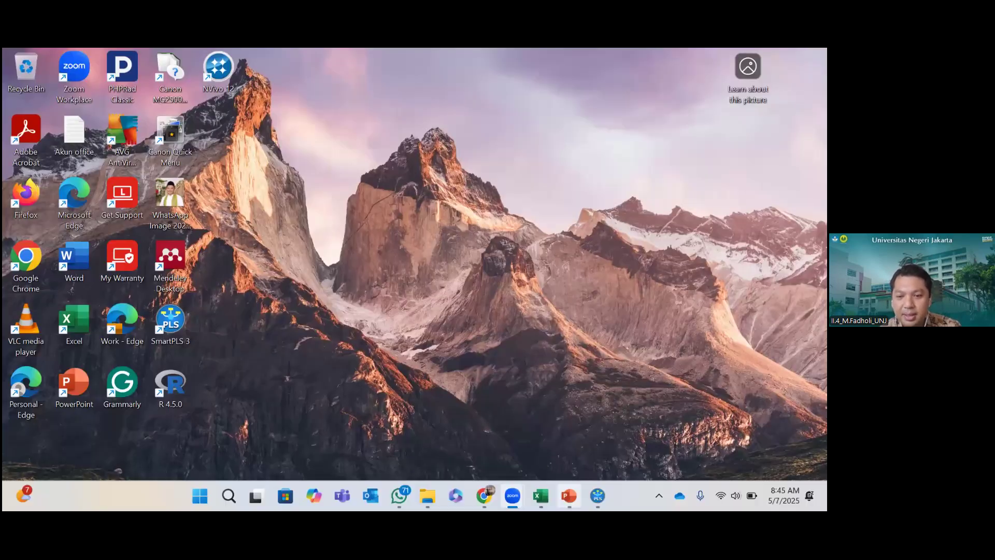
click(569, 496)
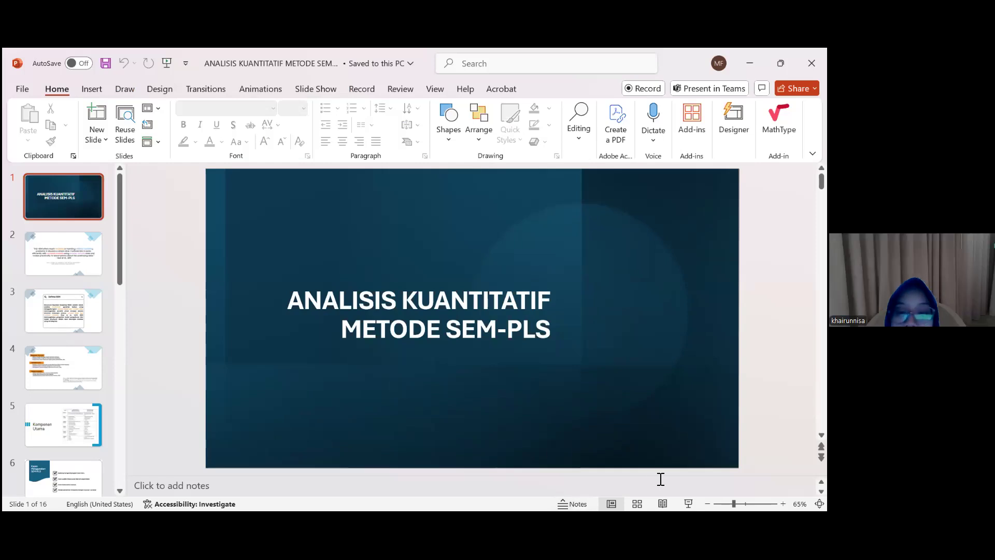
click(688, 503)
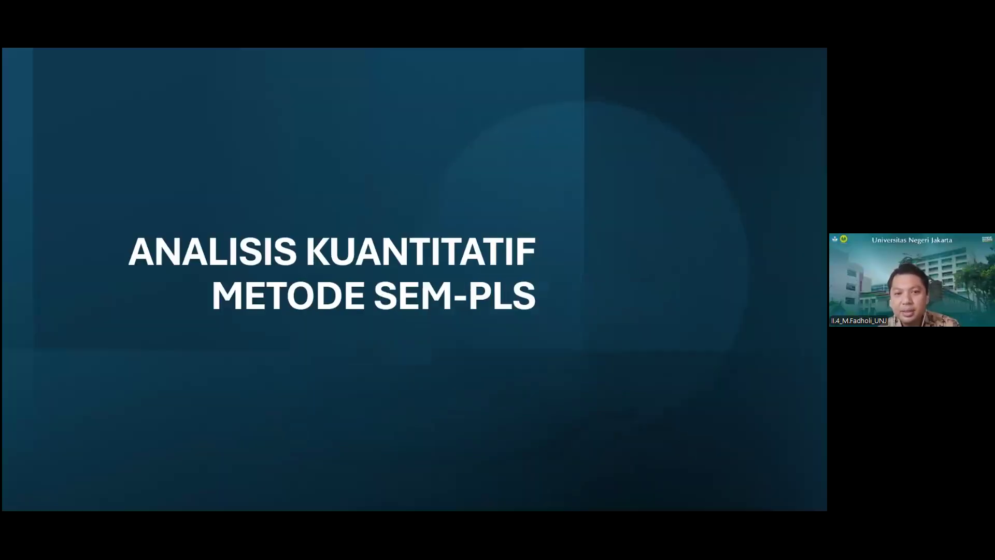
click(545, 312)
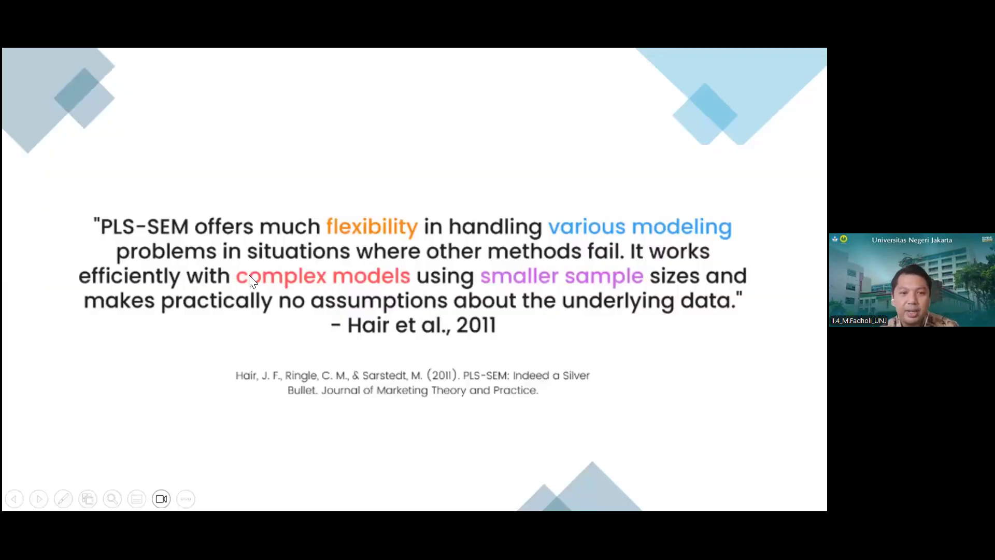
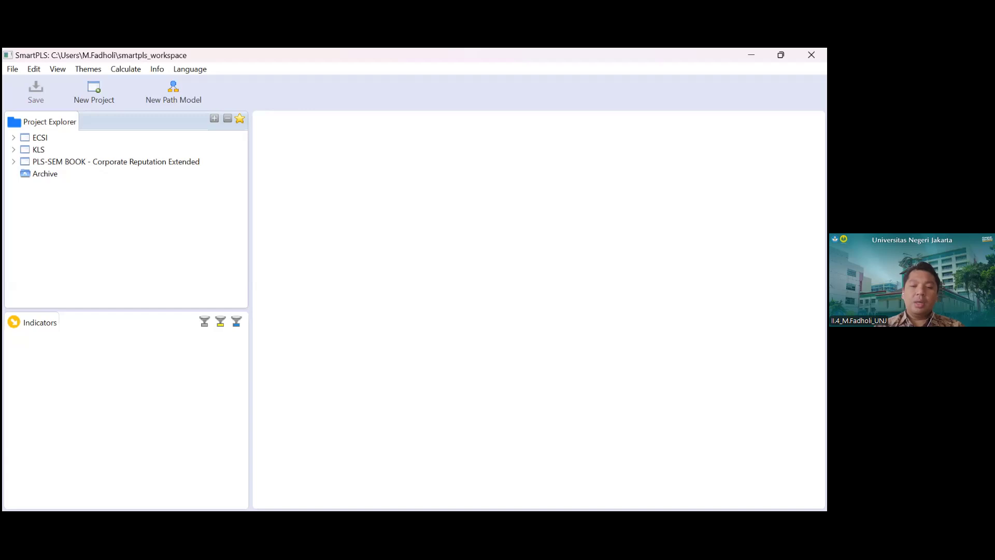
Switch from SmartPLS to the Excel workbook Data Contoh-Intervening (Mediasi) and review its columns from JK through BA5
click(751, 55)
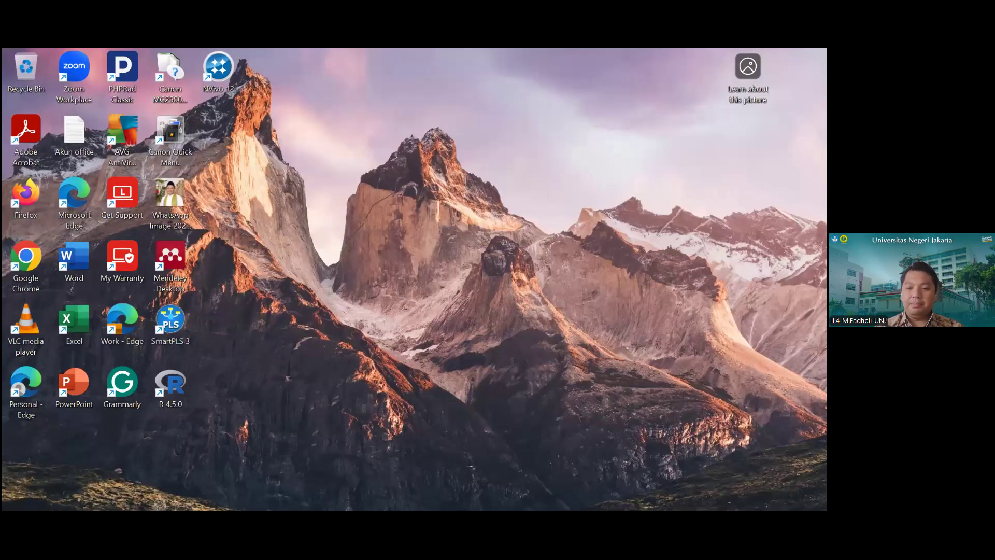
click(541, 496)
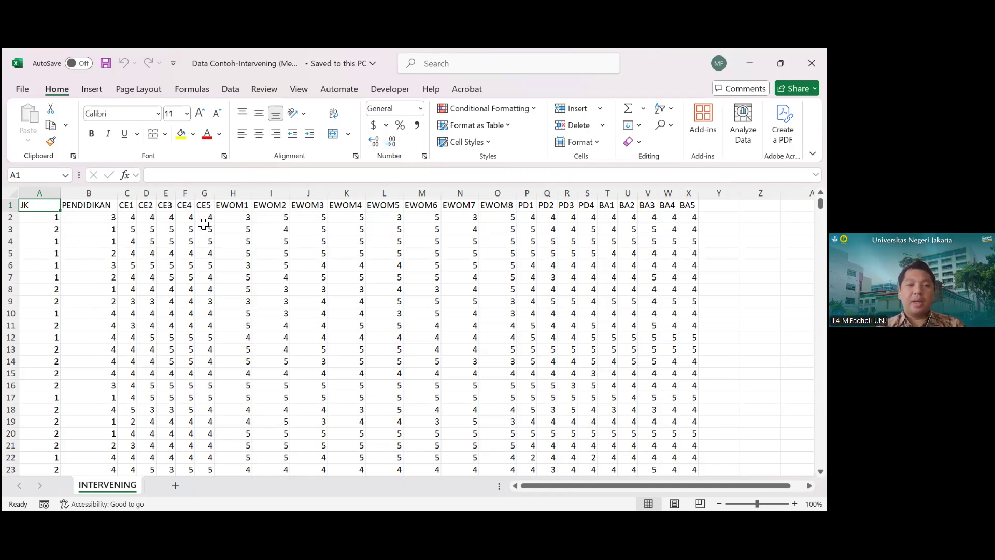
scroll(316, 213, right, 3)
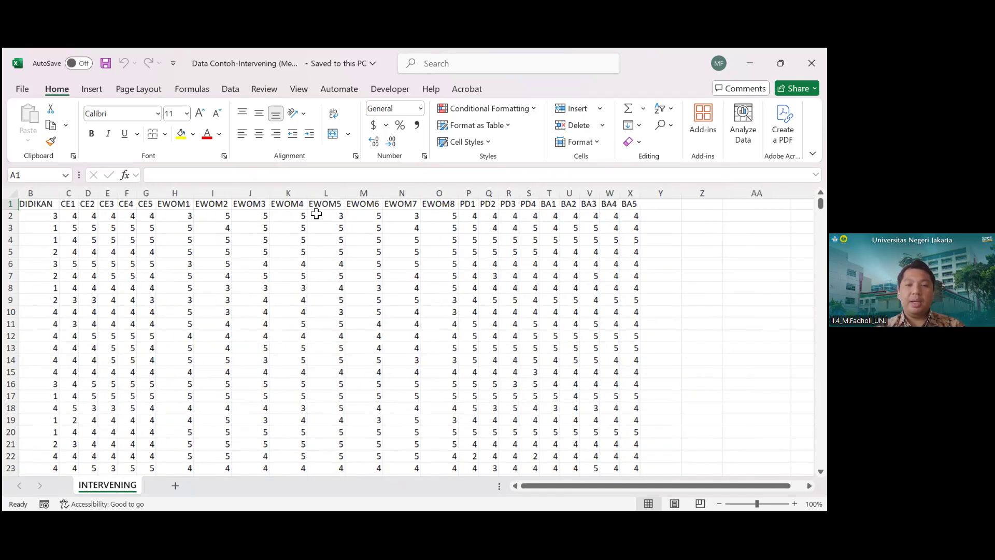
scroll(316, 213, right, 2)
scroll(347, 218, right, 2)
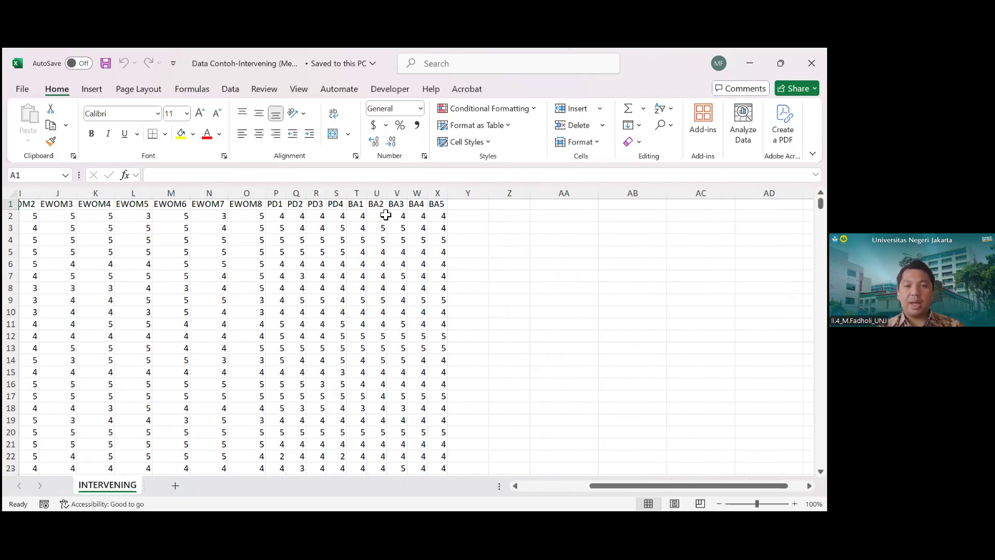
scroll(182, 217, left, 4)
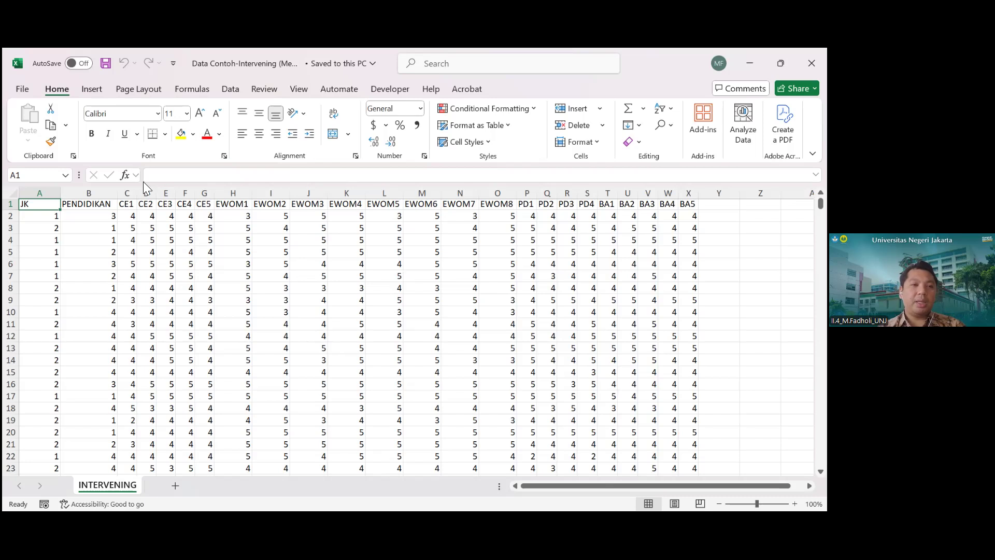
Set up a save of the mediation workbook in CSV (Comma delimited) format in the Smart PLS folder
click(23, 89)
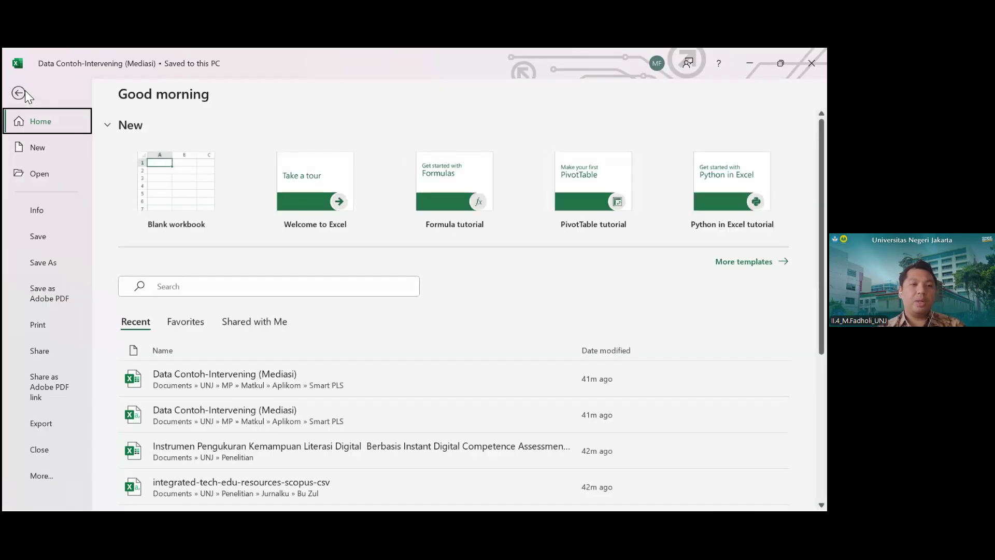
click(42, 262)
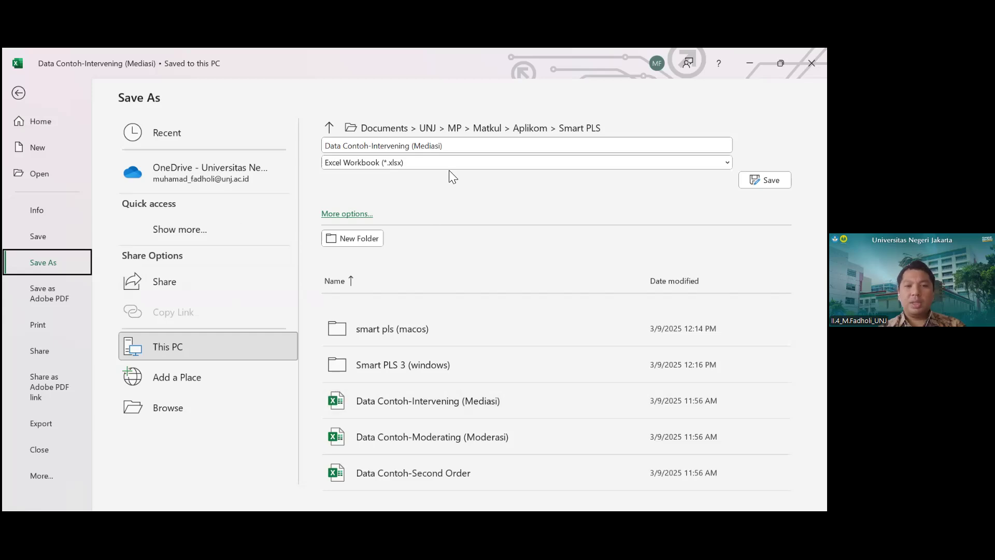
click(417, 163)
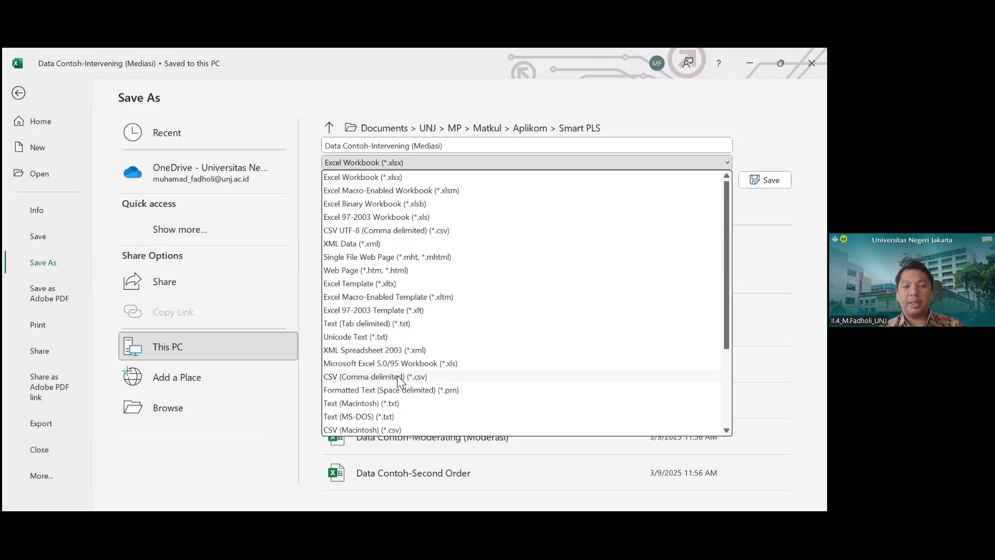
click(368, 376)
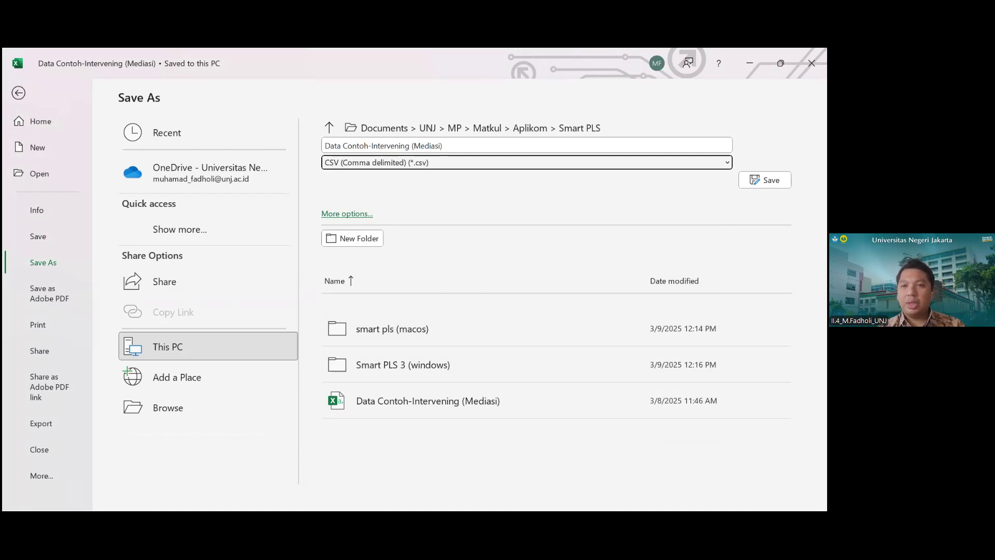
Switch to SmartPLS and open the Data Contoh-Intervening (Mediasi) data file in the KLS project
key(super+d)
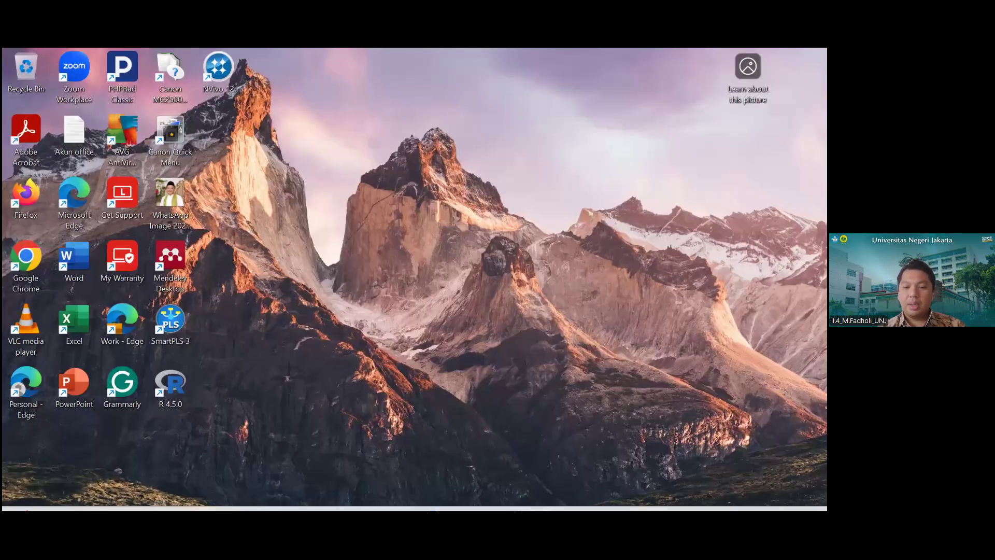
click(597, 496)
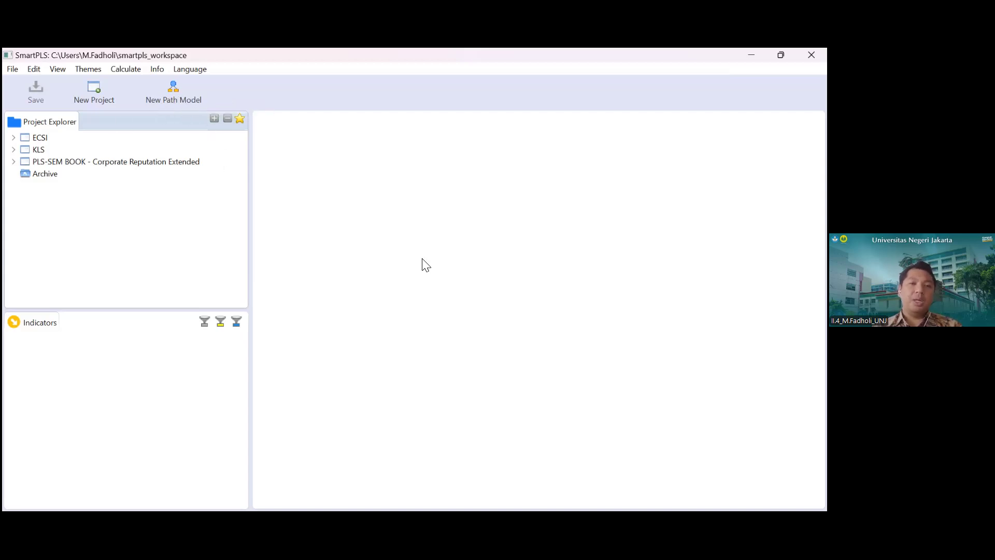
click(31, 152)
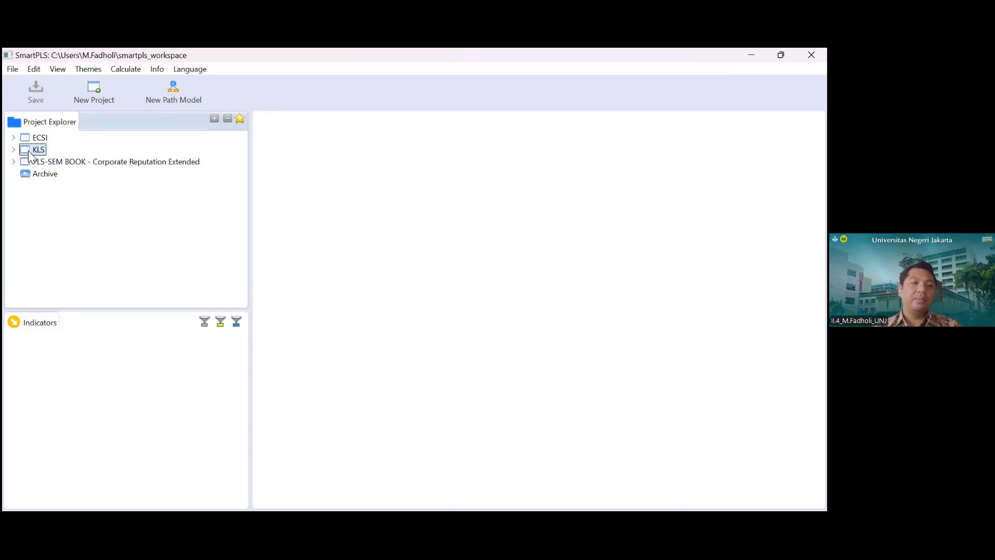
double_click(31, 151)
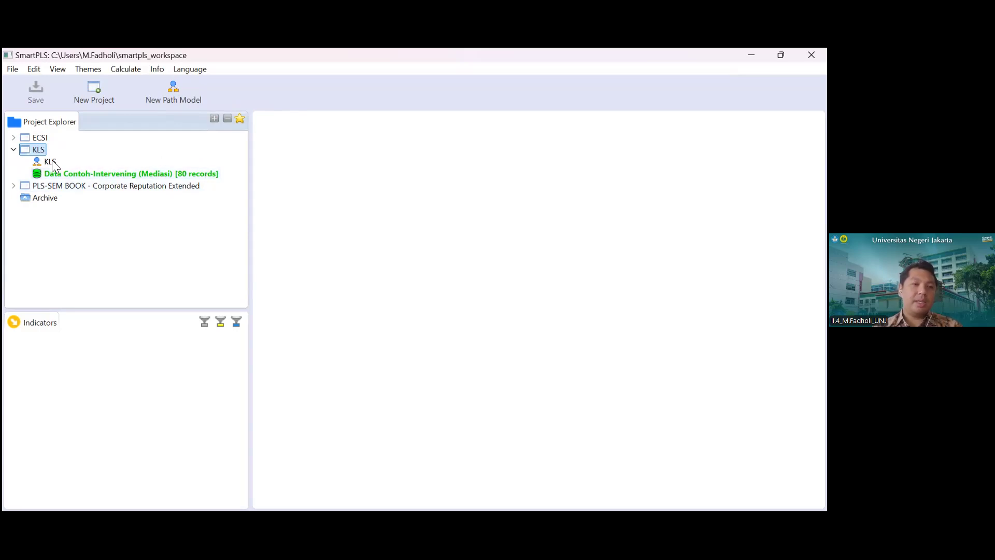
click(57, 173)
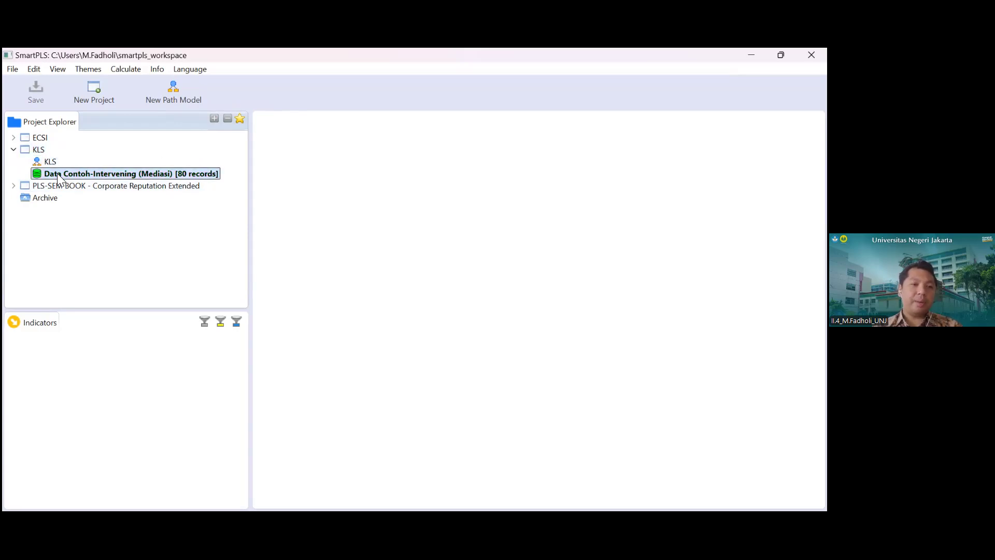
double_click(57, 173)
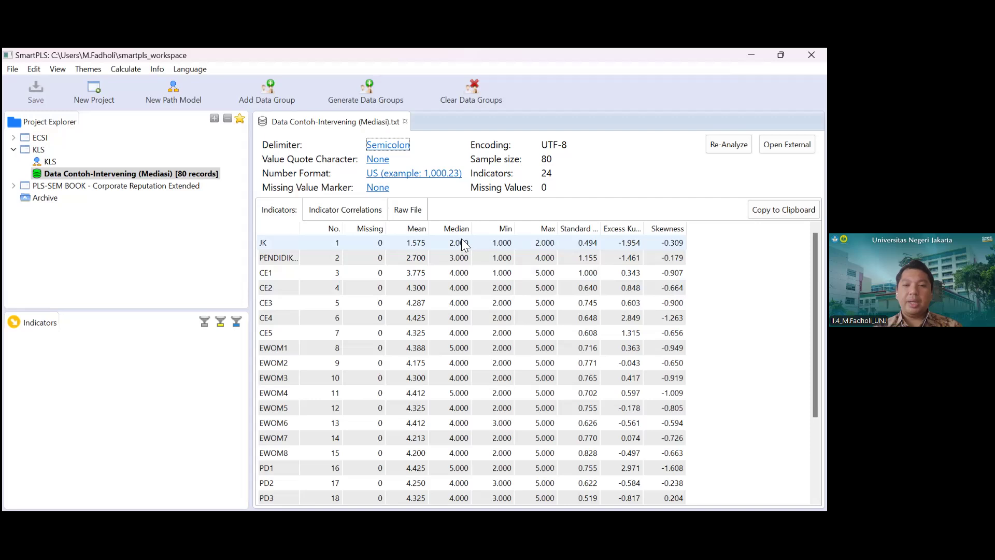
Review the indicator statistics, widening the Standard Deviation and Excess Kurtosis columns to show their full headings
scroll(487, 257, down, 1)
scroll(504, 258, up, 1)
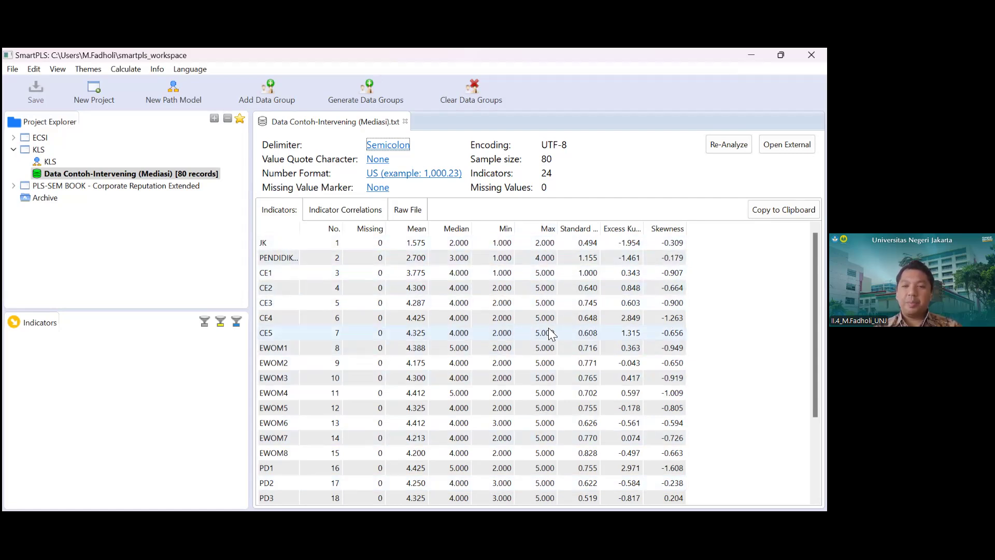
drag(601, 228, 729, 228)
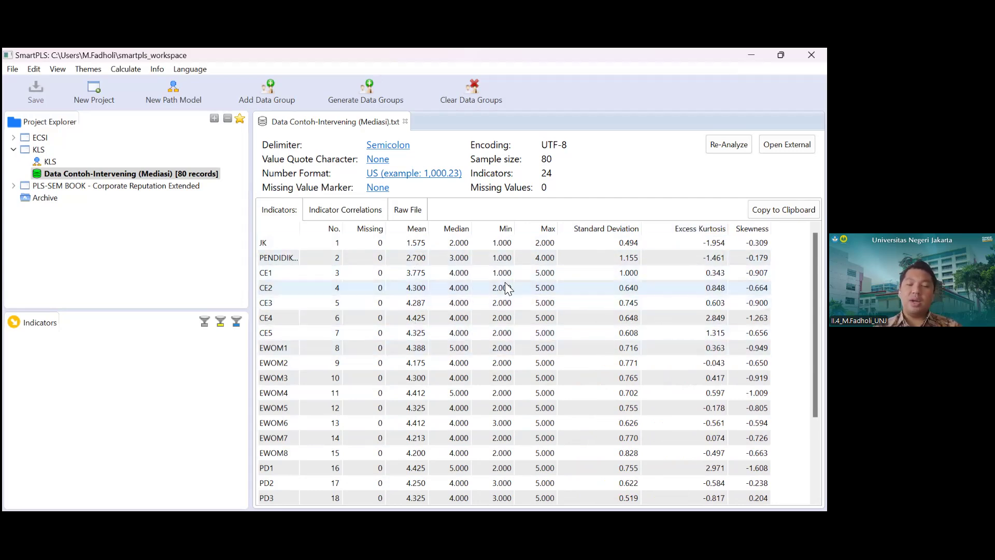
Open the KLS path model and examine its CE, EWOM, PD and BA constructs with their indicators
click(57, 162)
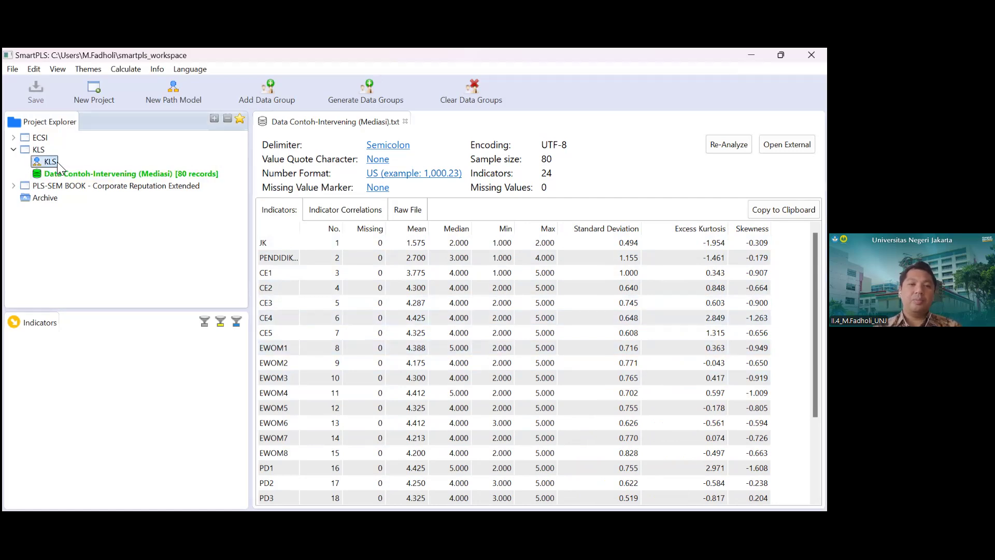
double_click(57, 161)
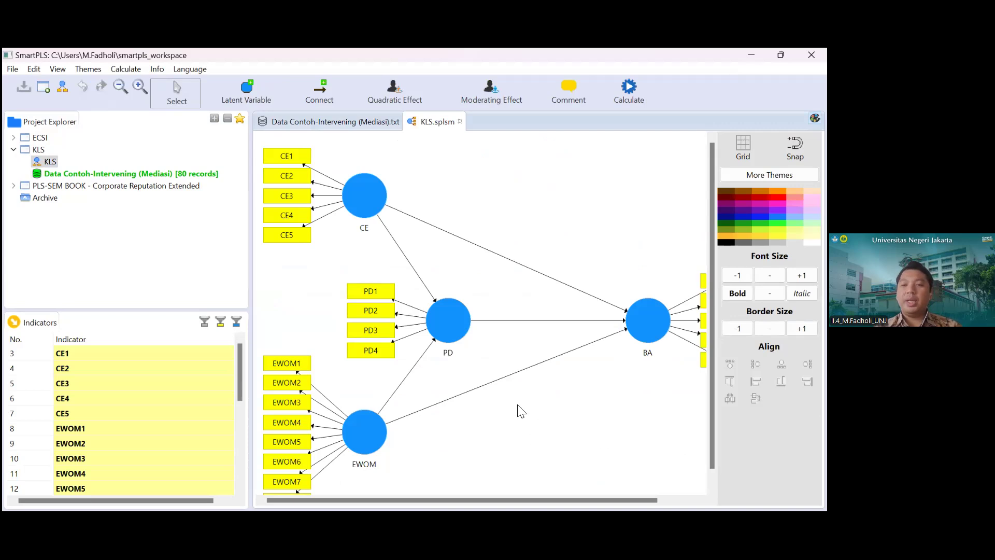
scroll(501, 418, down, 1)
scroll(500, 413, up, 1)
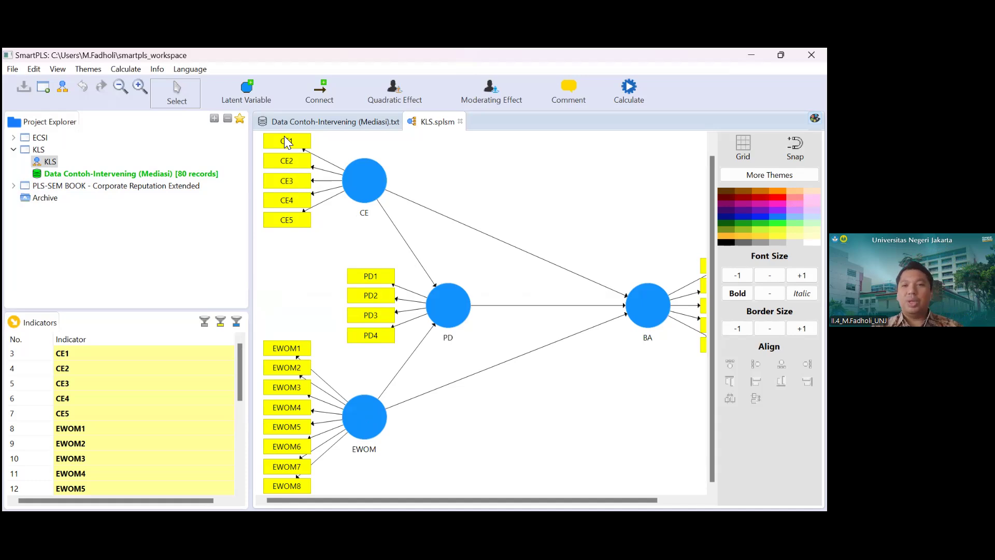
Create a new project named Belajar
click(45, 129)
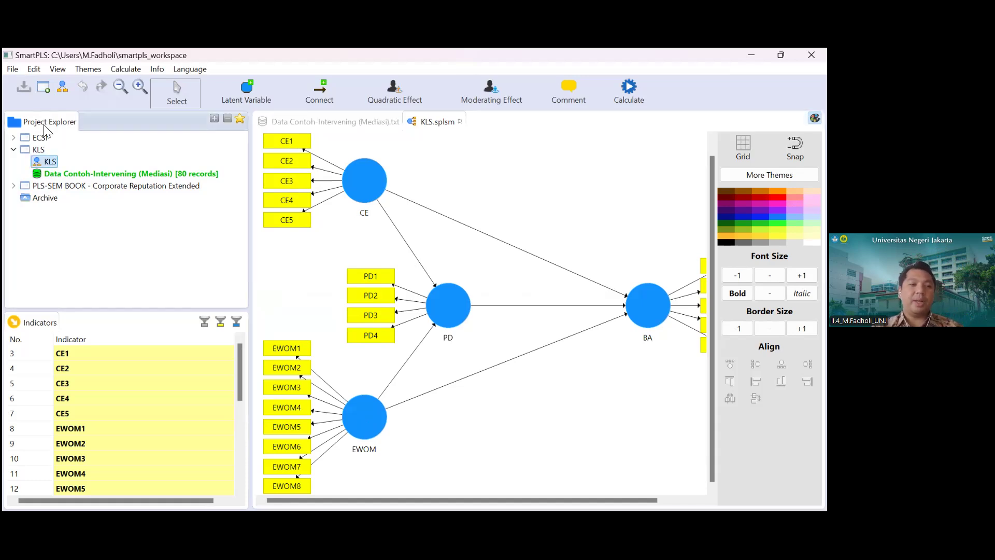
click(44, 91)
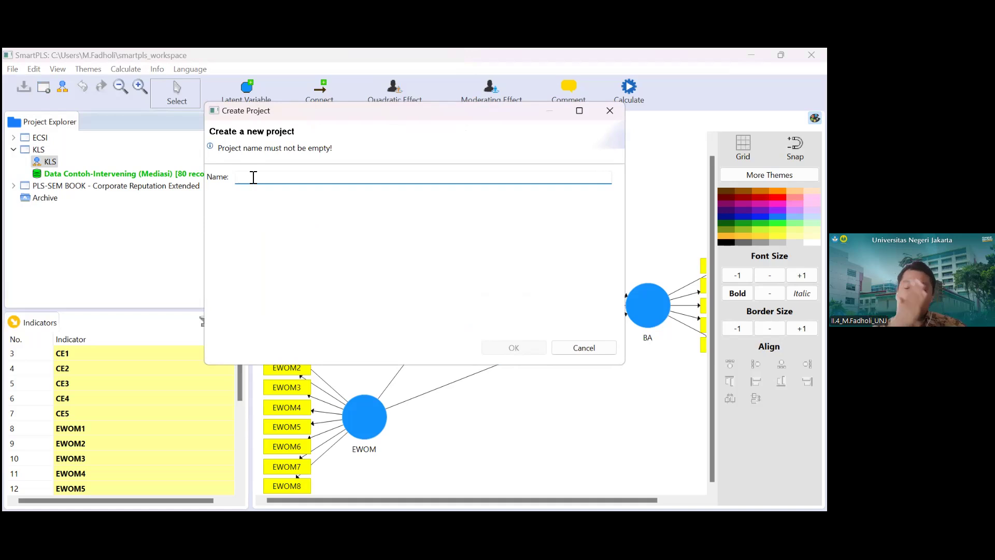
text(Belajar)
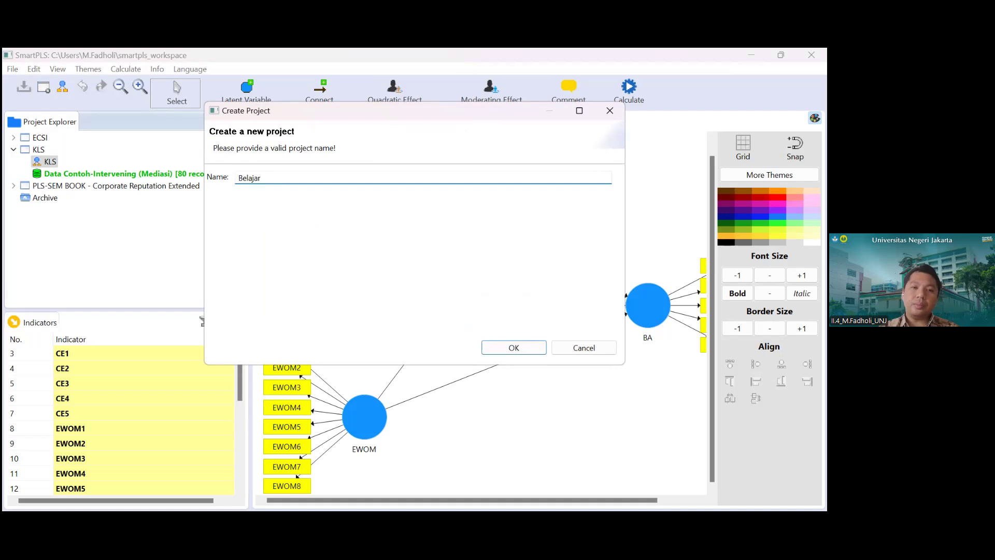
click(504, 343)
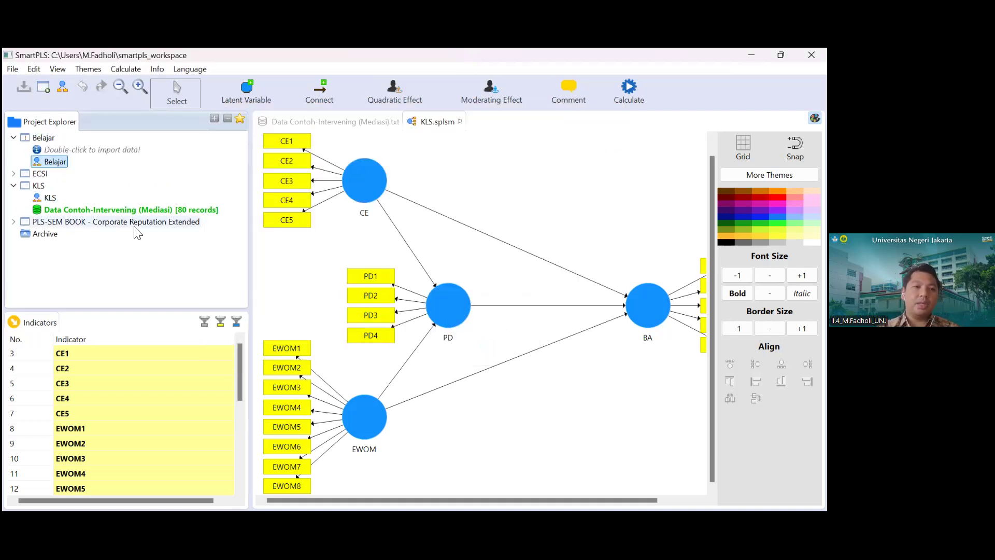
Import the Data Contoh-Intervening (Mediasi) CSV file into the Belajar project, keeping the suggested data name
double_click(71, 151)
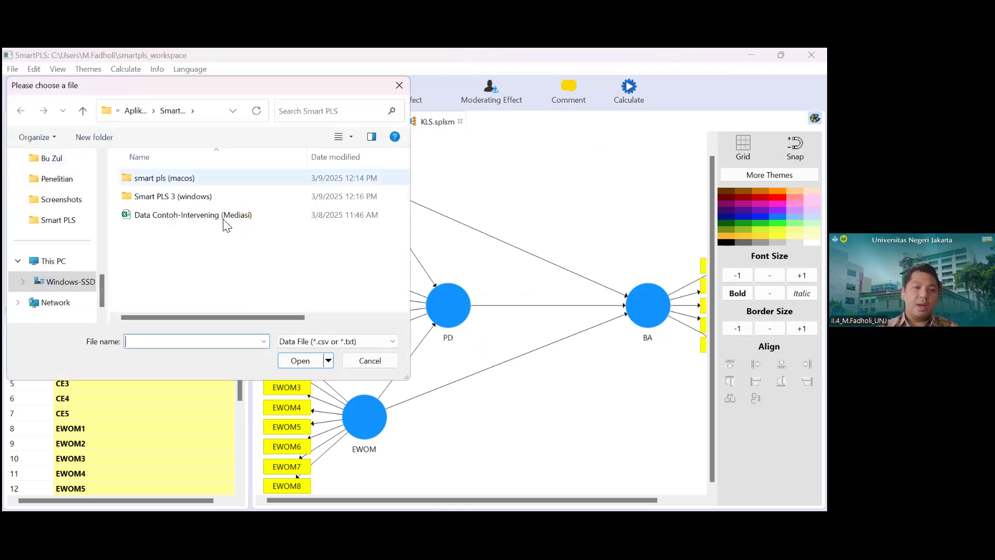
double_click(162, 214)
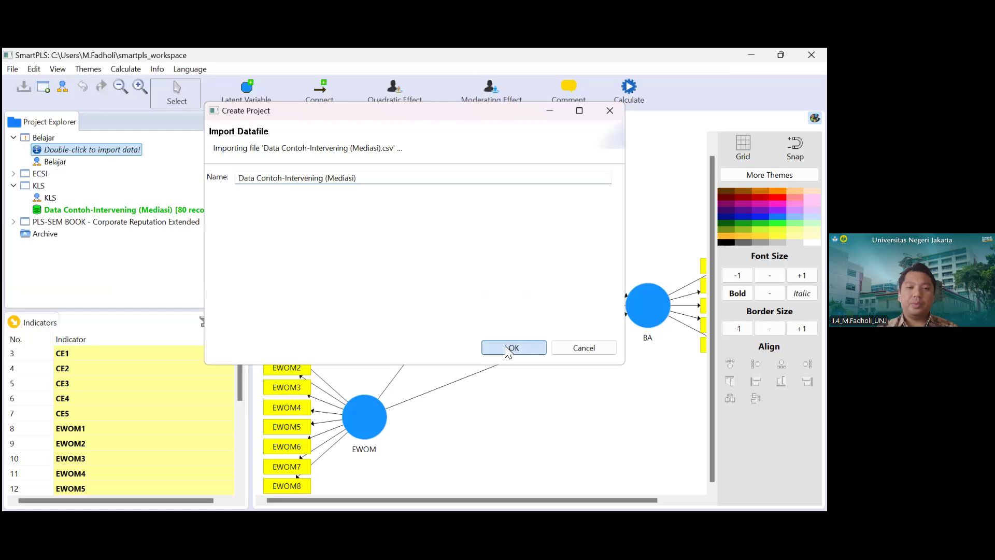
click(506, 349)
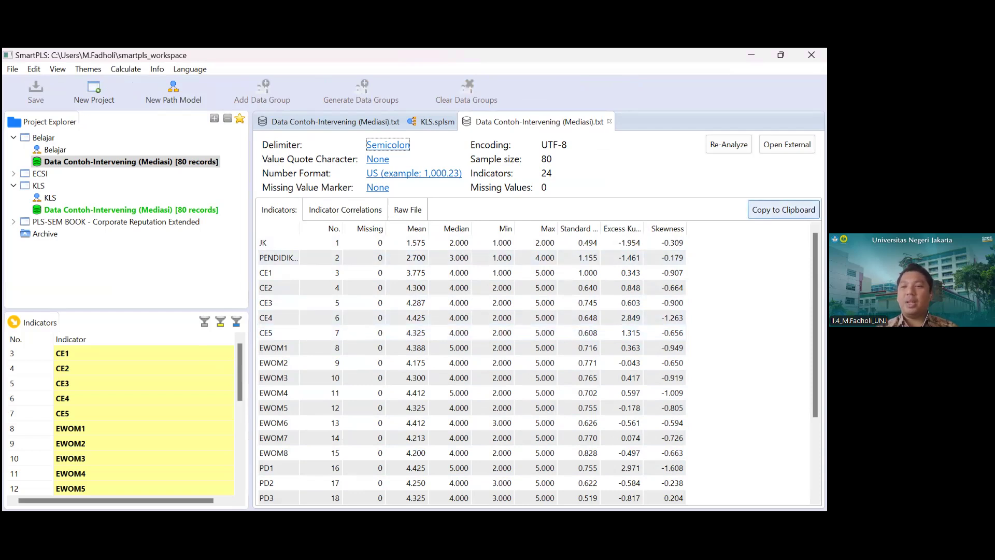
Copy the indicator statistics to the clipboard and paste them at cell A1 of a new blank Excel workbook
click(784, 209)
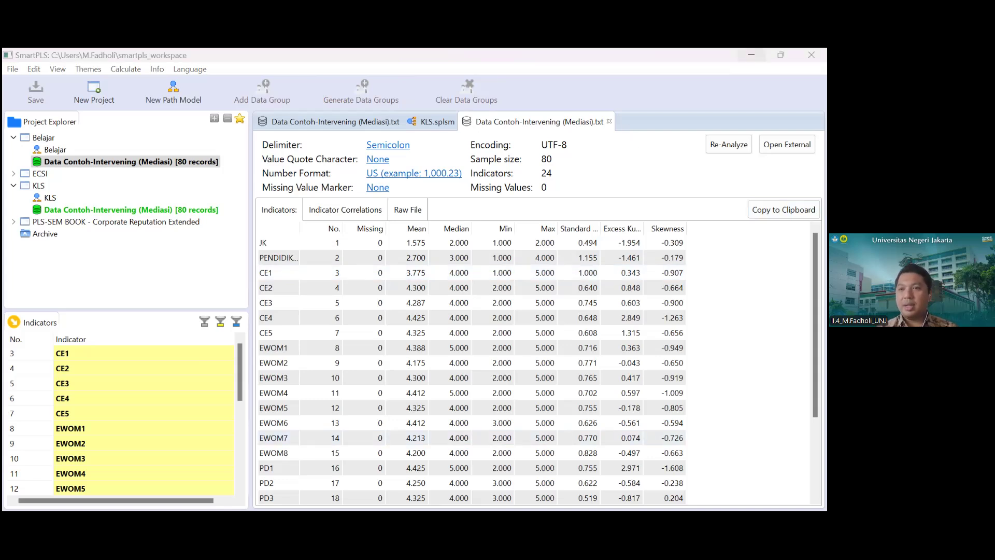
key(super+d)
mouse_move(228, 509)
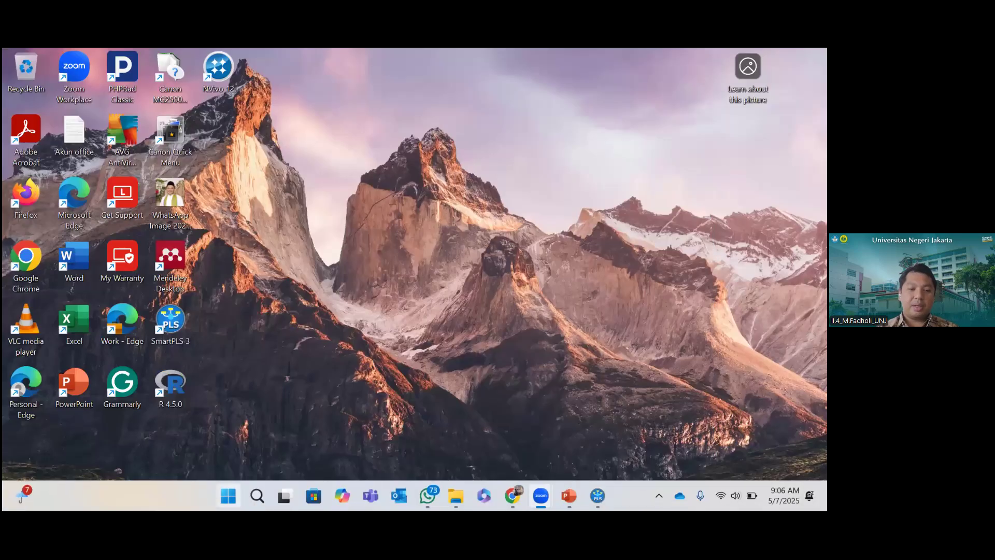
click(228, 495)
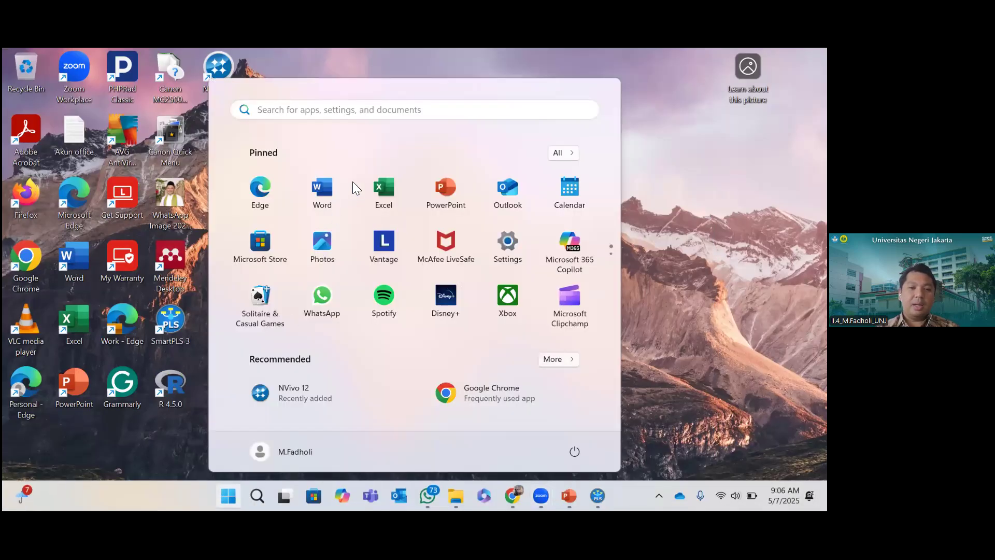
click(382, 187)
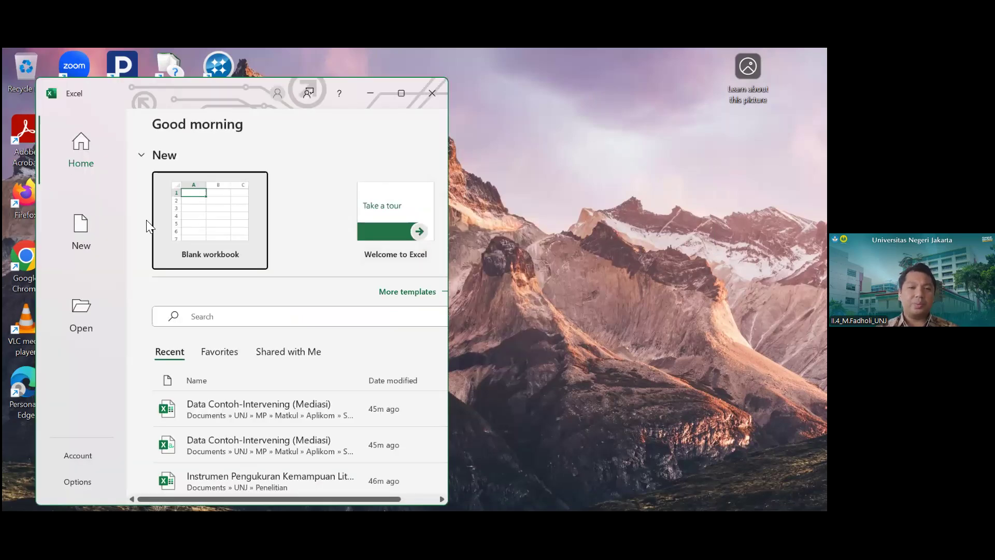
click(206, 233)
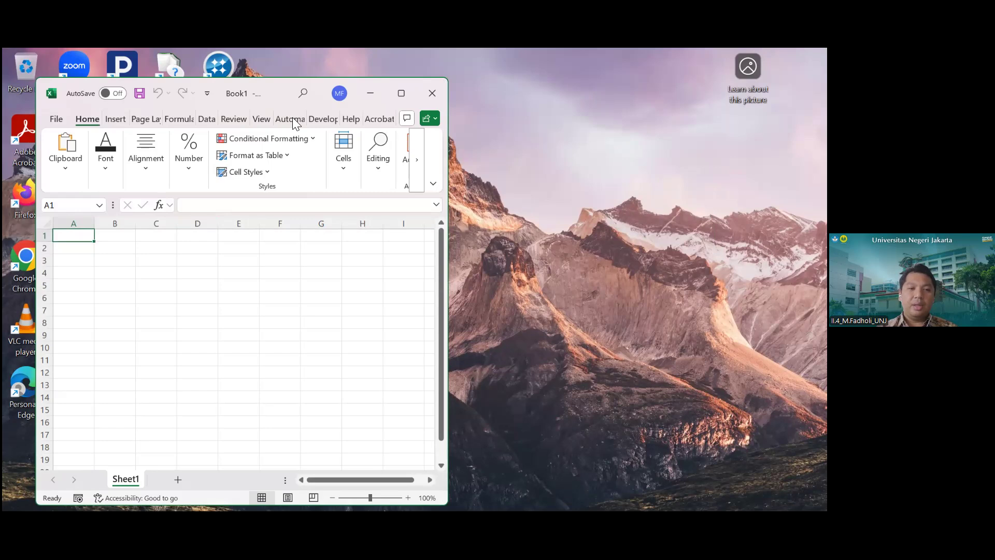
click(401, 94)
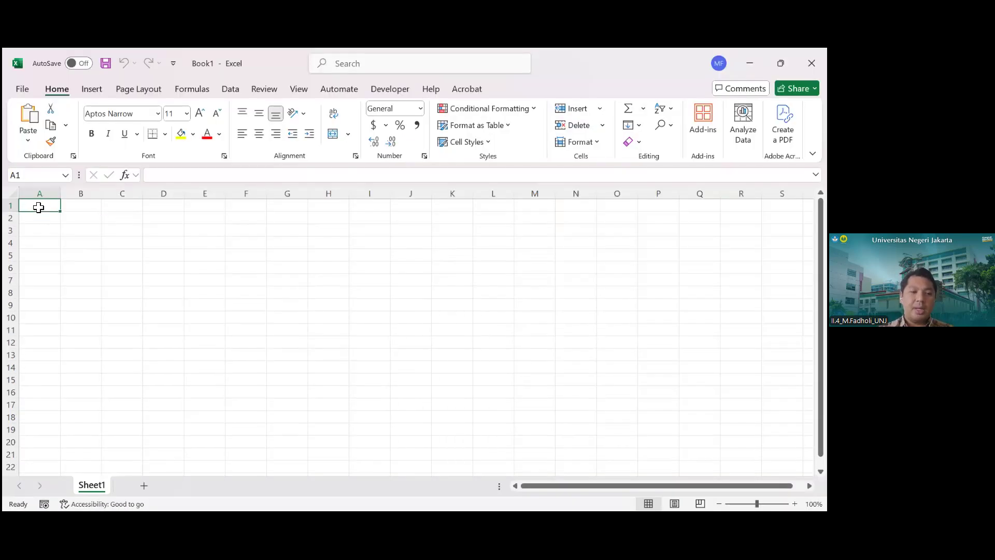
key(ctrl+v)
click(581, 302)
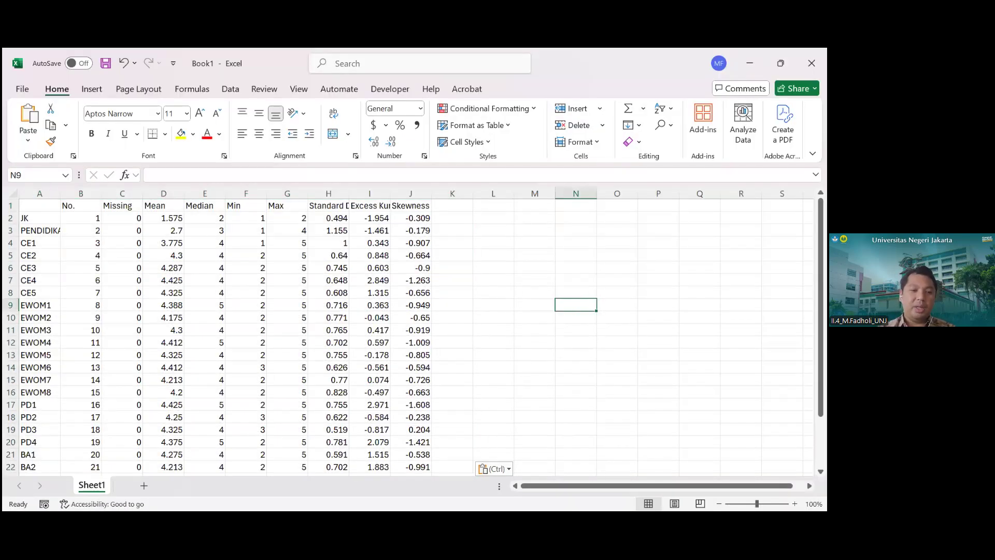
right_click(94, 485)
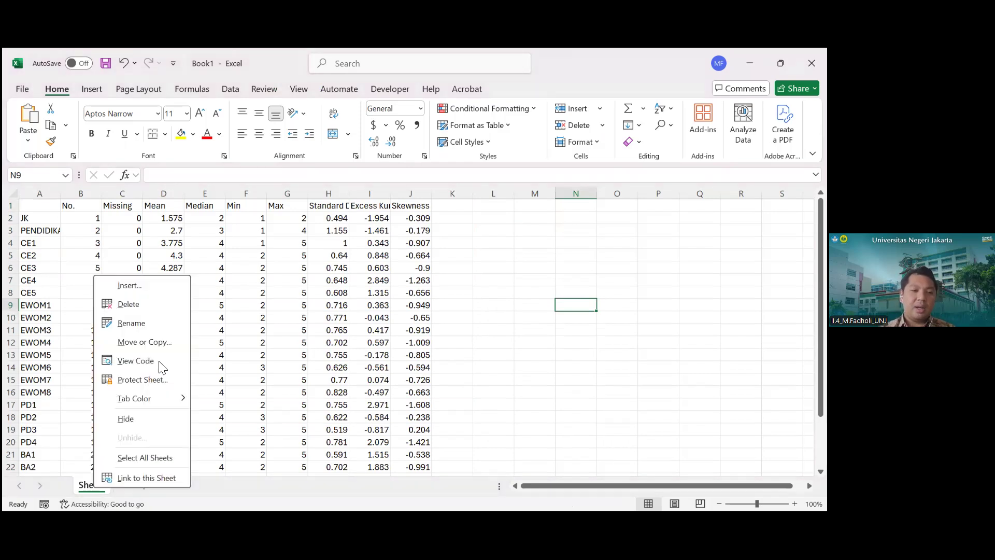
click(134, 318)
text(Data)
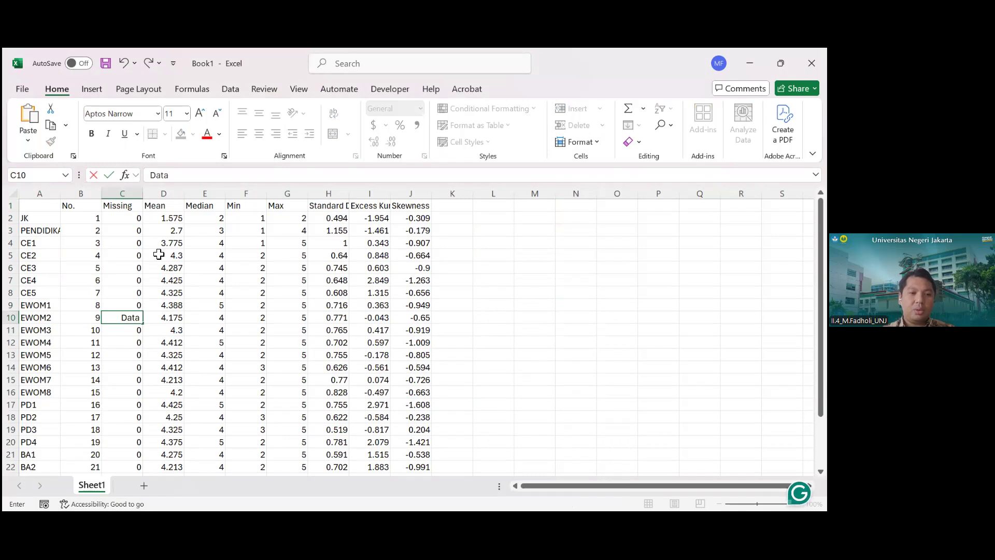
click(126, 72)
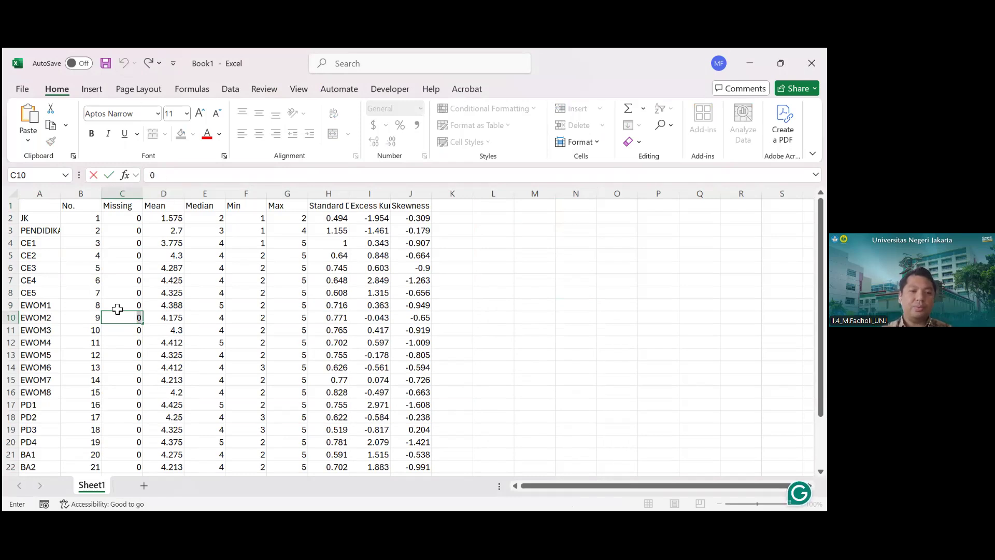
Rename the worksheet Sheet1 as "Data awal"
right_click(93, 488)
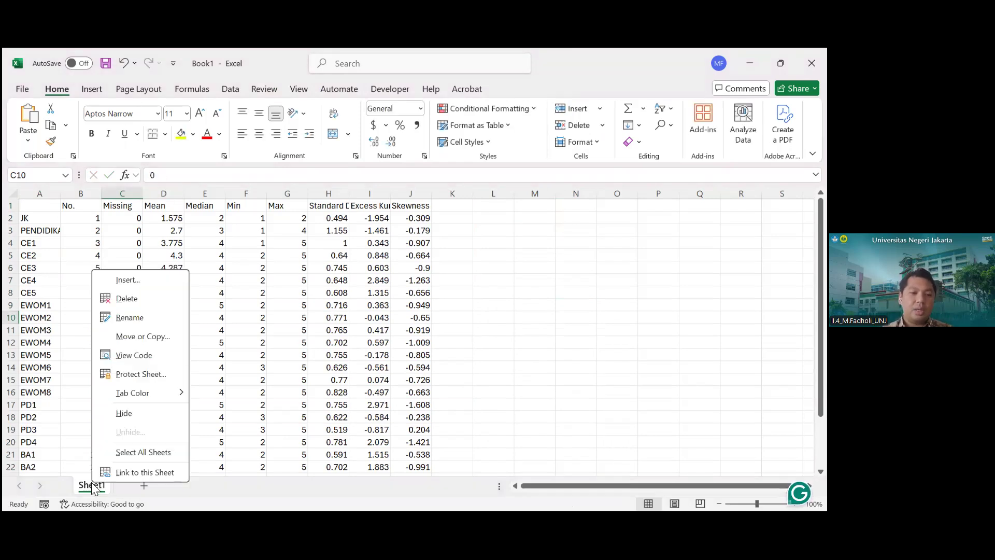
click(137, 317)
text(Data)
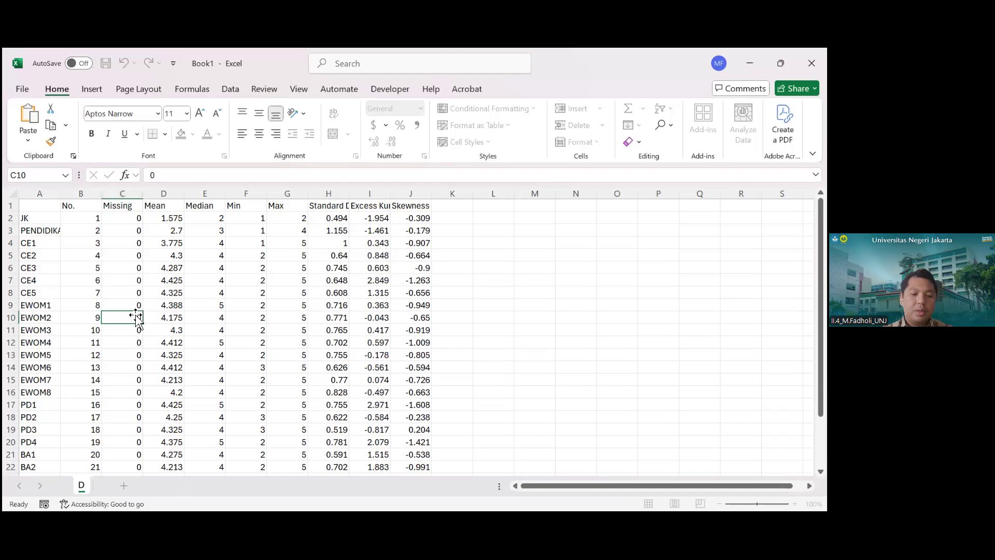
key(Return)
text(awal)
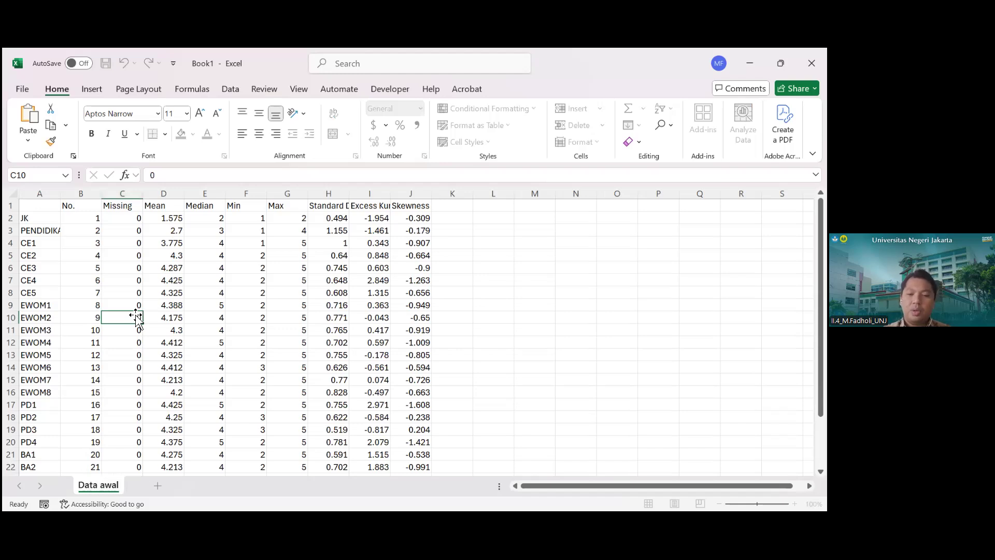
Confirm the worksheet name and auto-fit column H to the full Standard Deviation heading
key(Return)
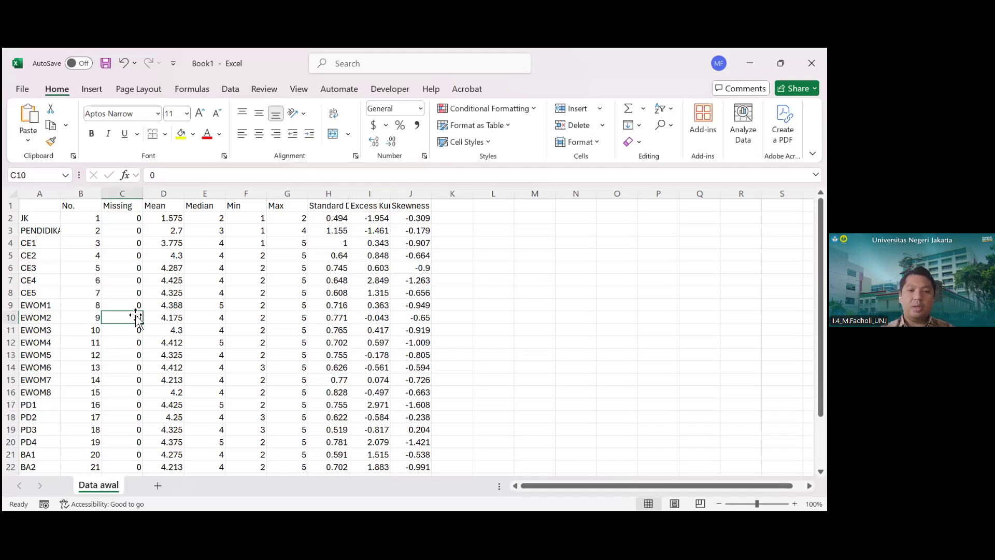
click(489, 329)
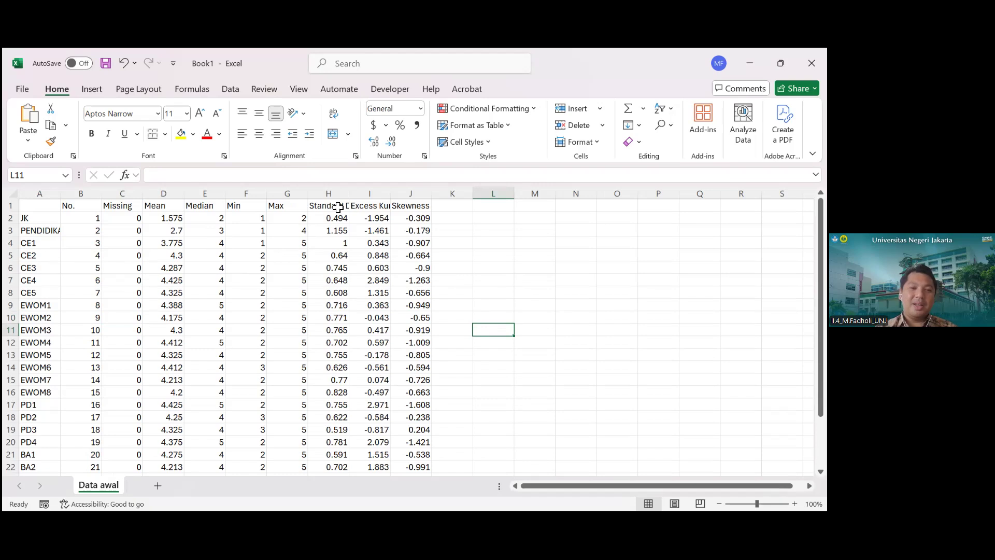
double_click(353, 199)
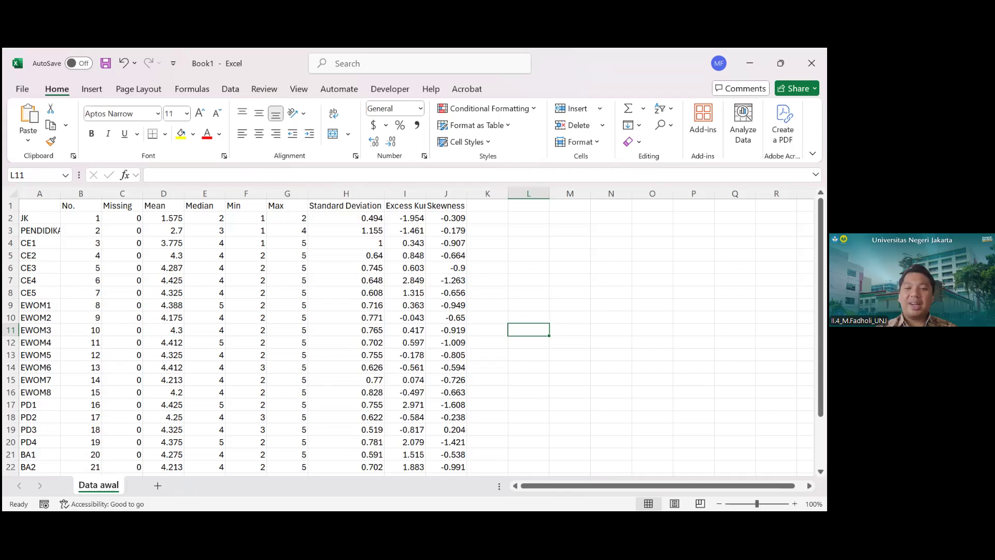
Switch to SmartPLS, open the Belajar path model with the theme options hidden, and list all indicators
click(749, 63)
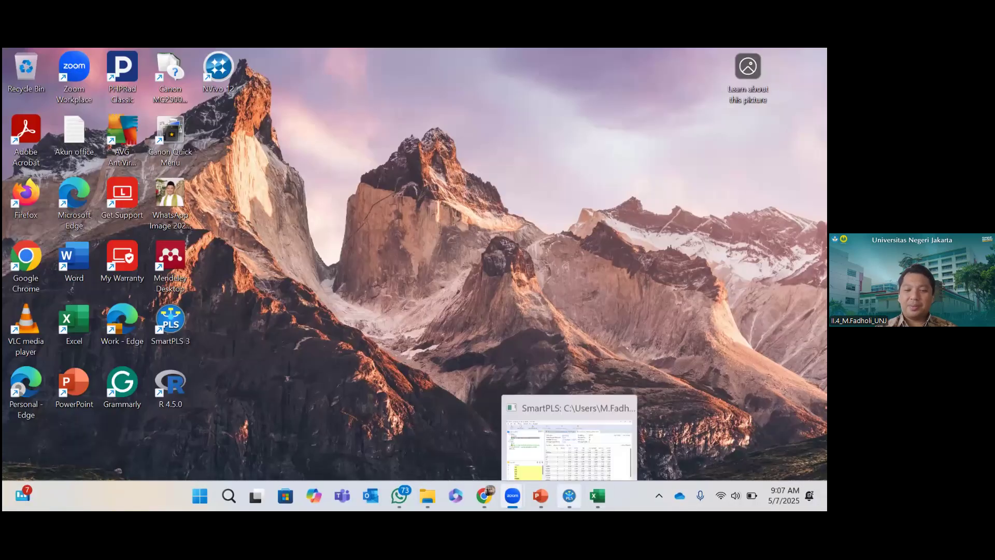
click(569, 495)
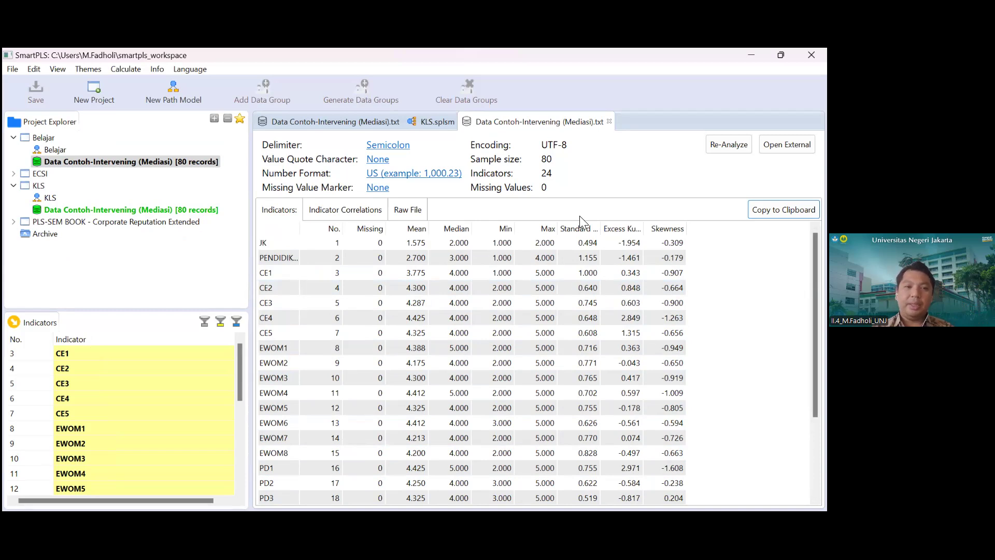
double_click(50, 149)
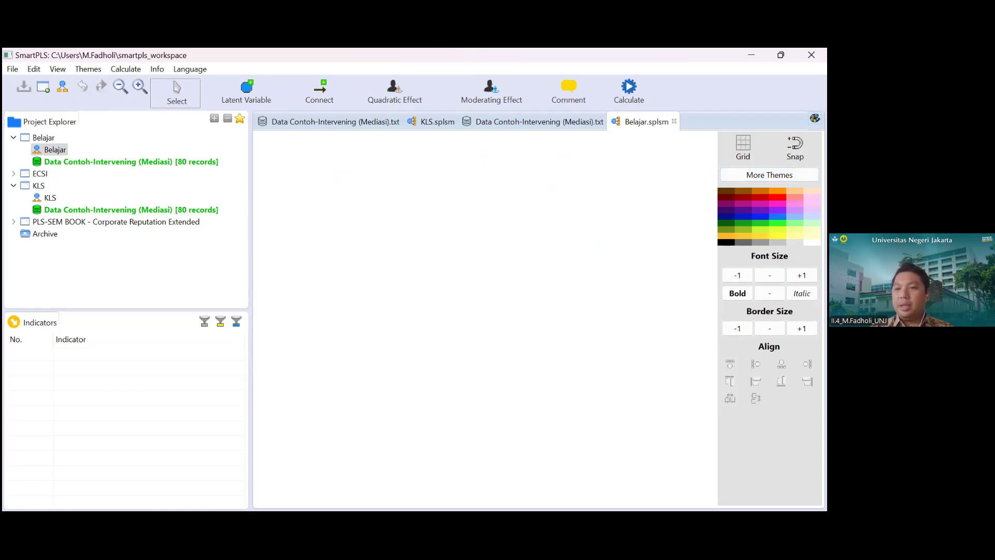
click(815, 118)
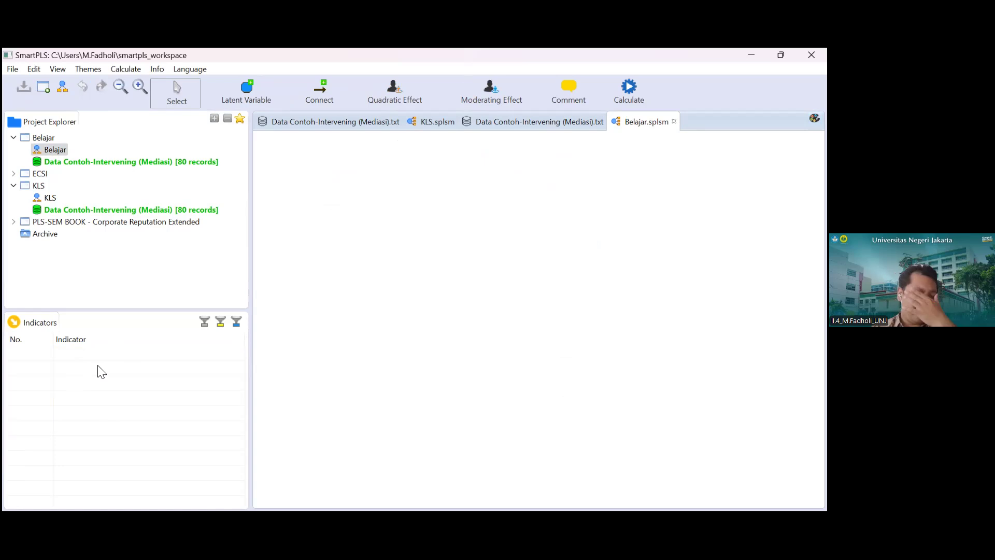
click(205, 322)
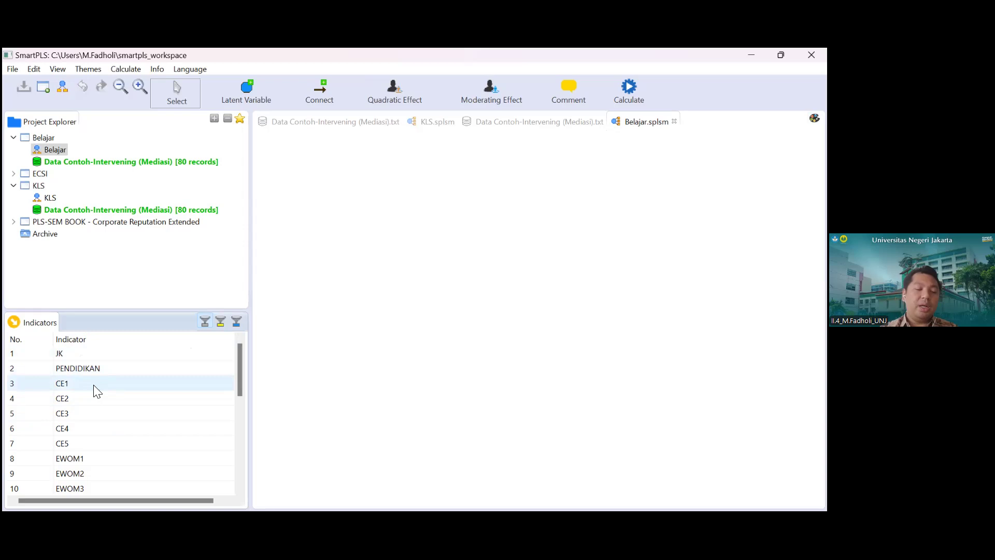
Add a latent variable with indicators CE1 to CE5 in the upper left of the model and rename it CE
click(49, 383)
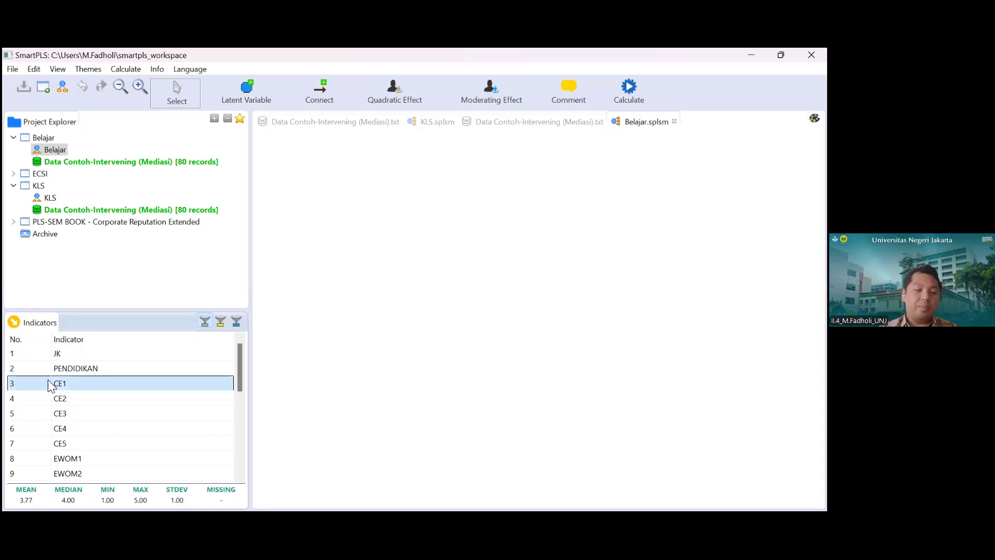
shift+click(43, 443)
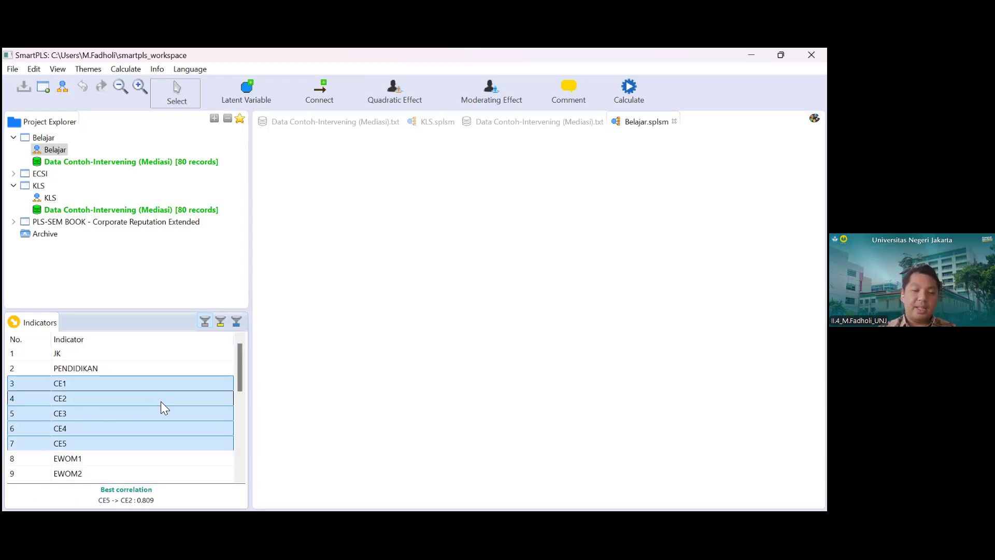
drag(161, 401, 352, 197)
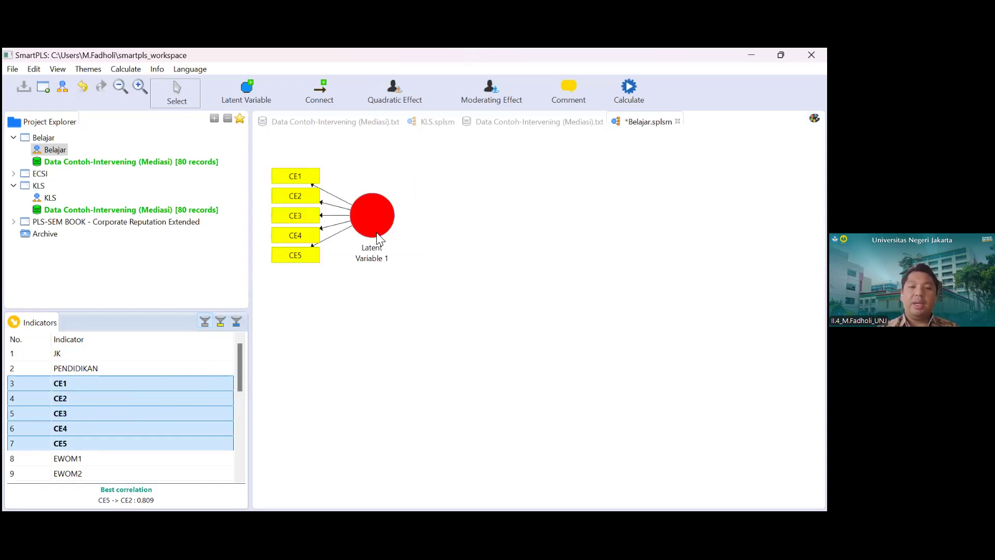
right_click(374, 218)
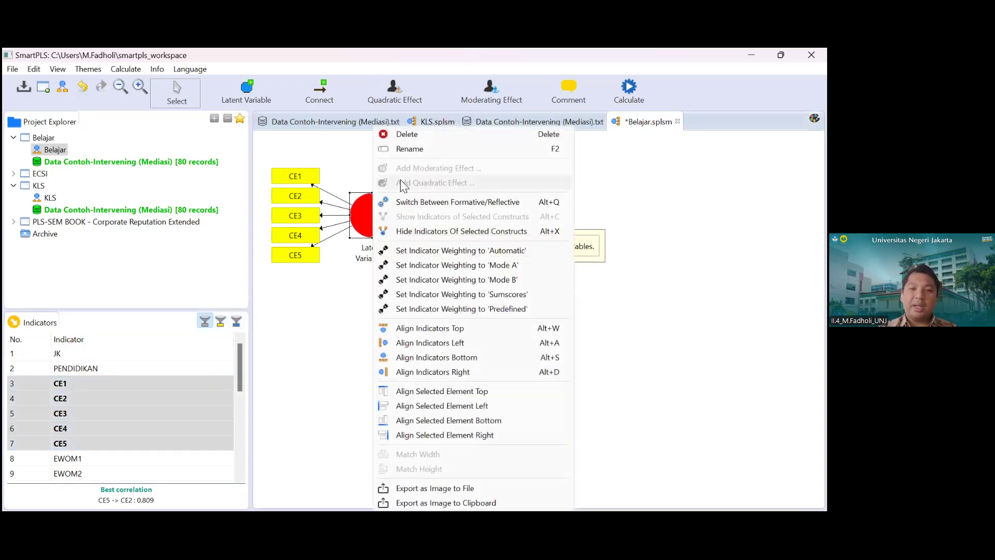
click(414, 150)
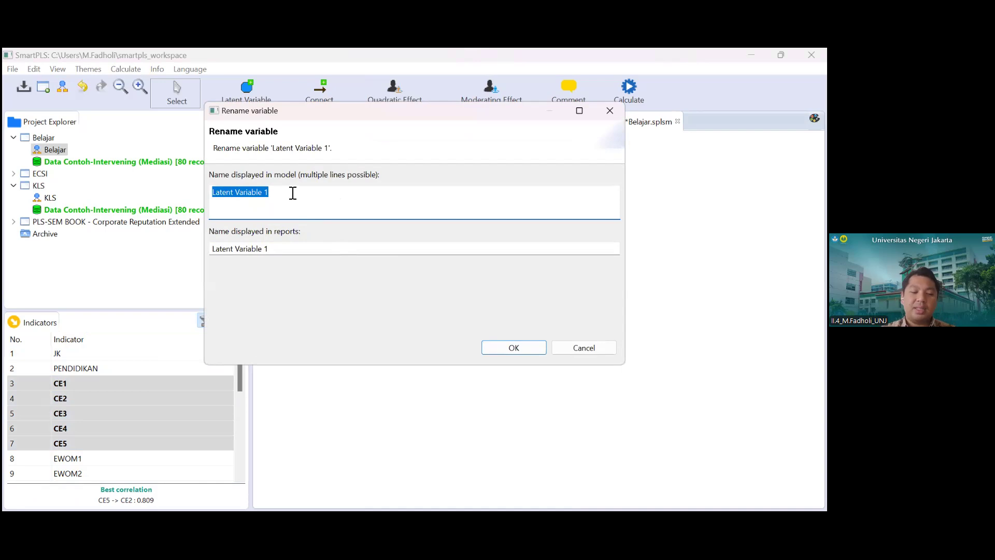
text(CE)
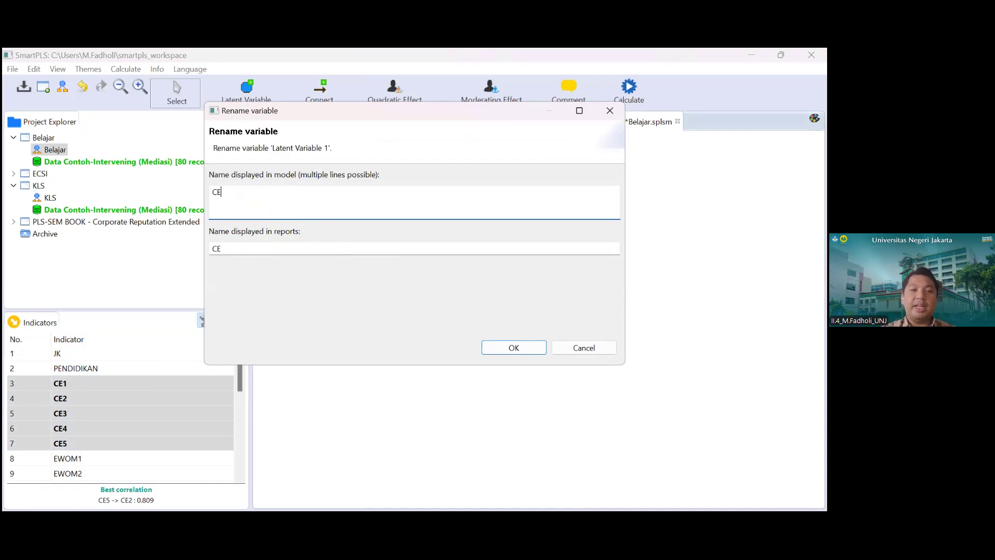
click(513, 348)
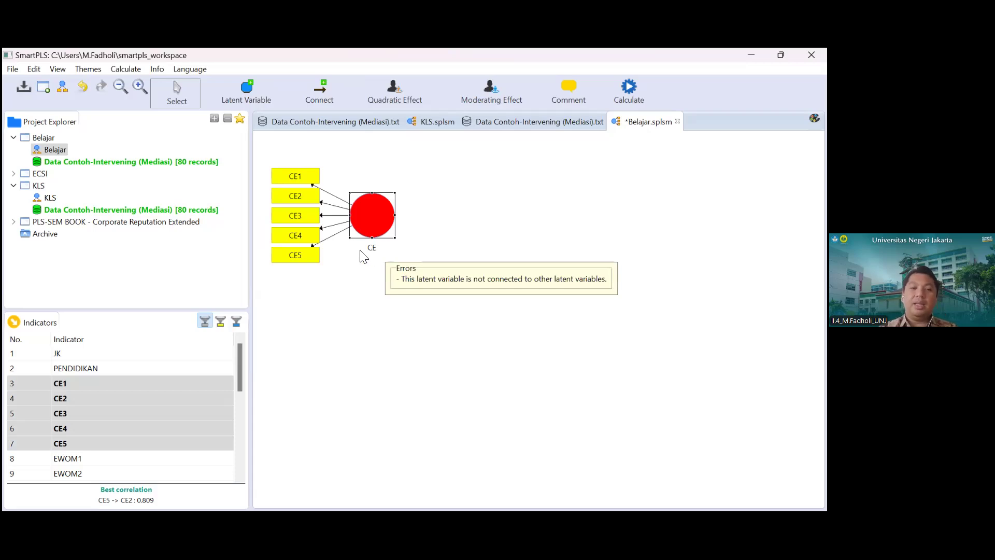
click(400, 382)
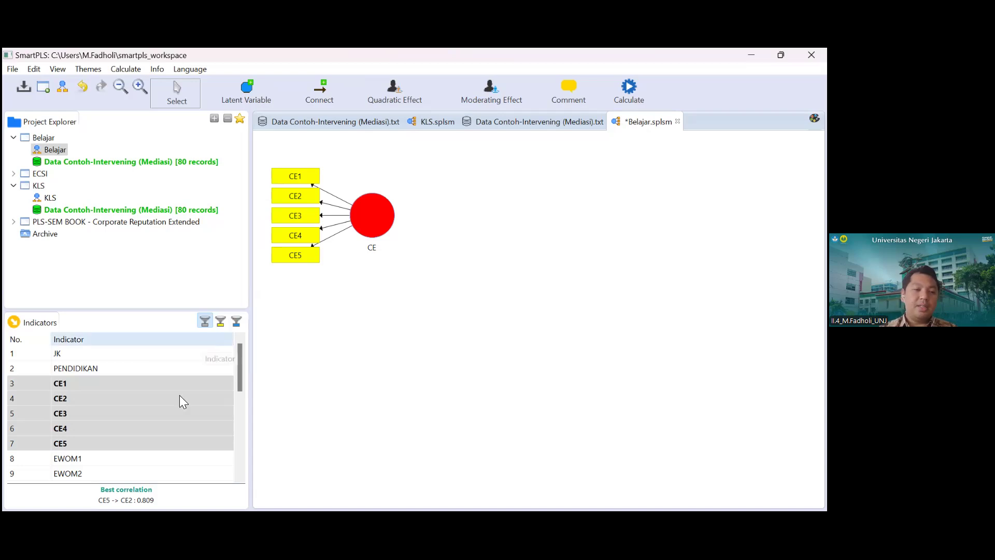
Add a latent variable with indicators EWOM1 to EWOM8 below CE in the model and rename it EWOM
click(167, 426)
scroll(168, 431, down, 3)
scroll(168, 430, up, 1)
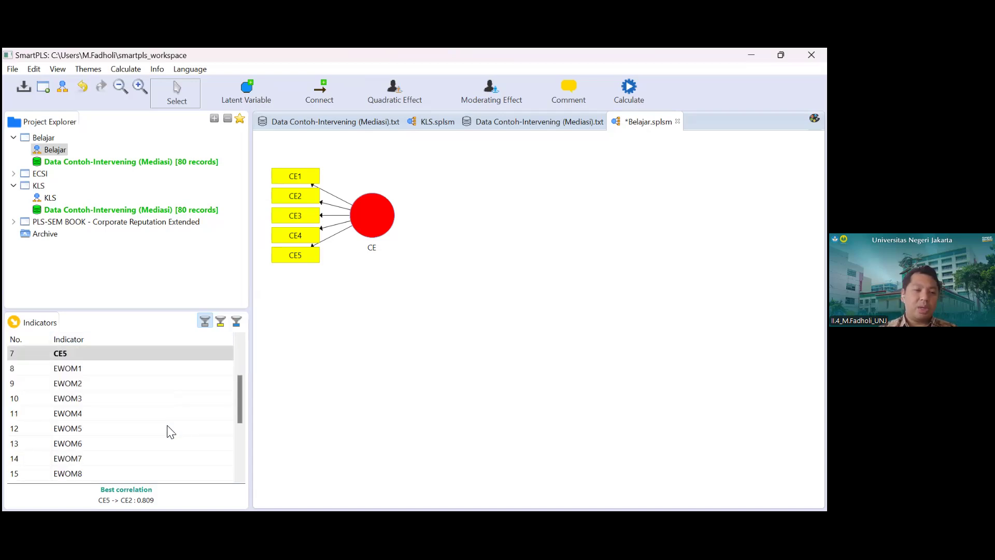
click(58, 368)
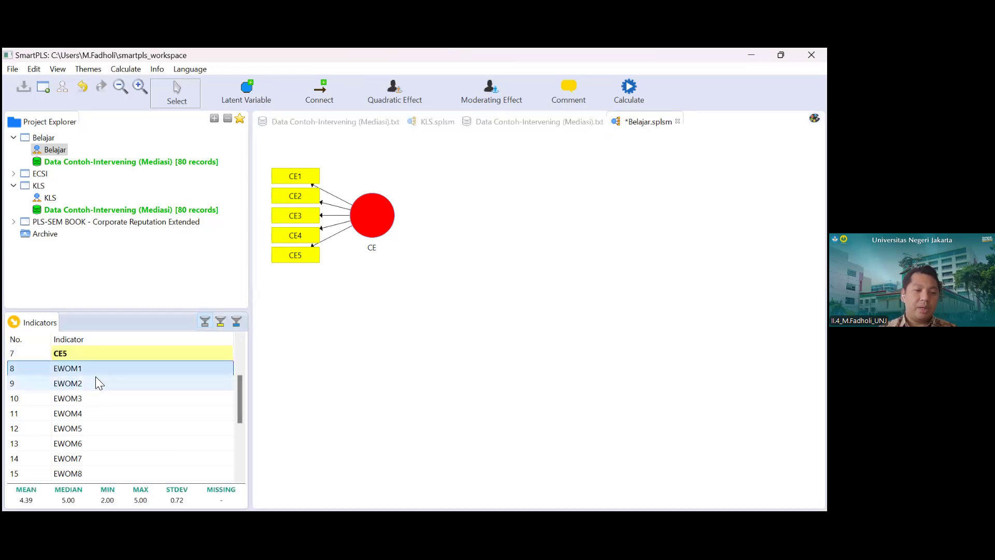
scroll(96, 378, down, 1)
shift+click(63, 429)
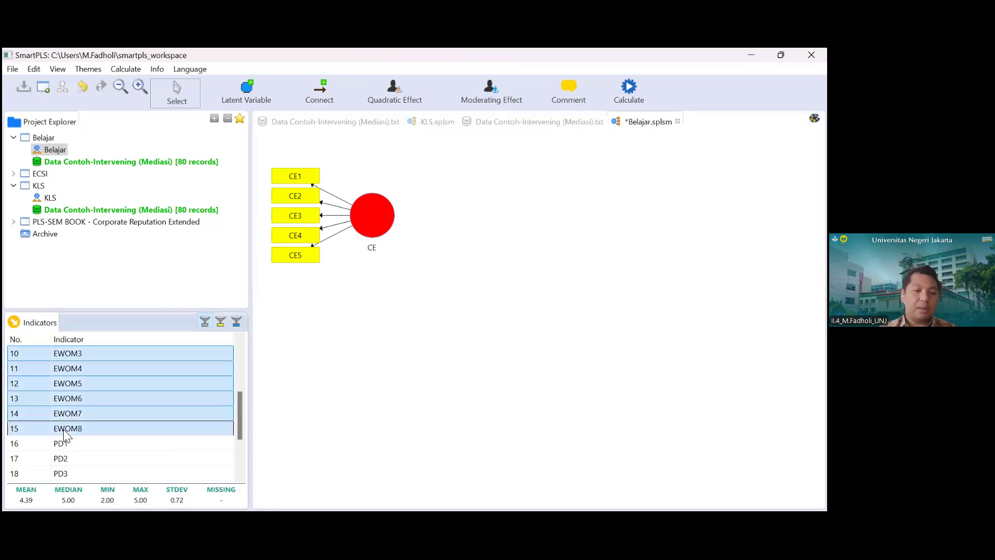
drag(151, 394, 347, 381)
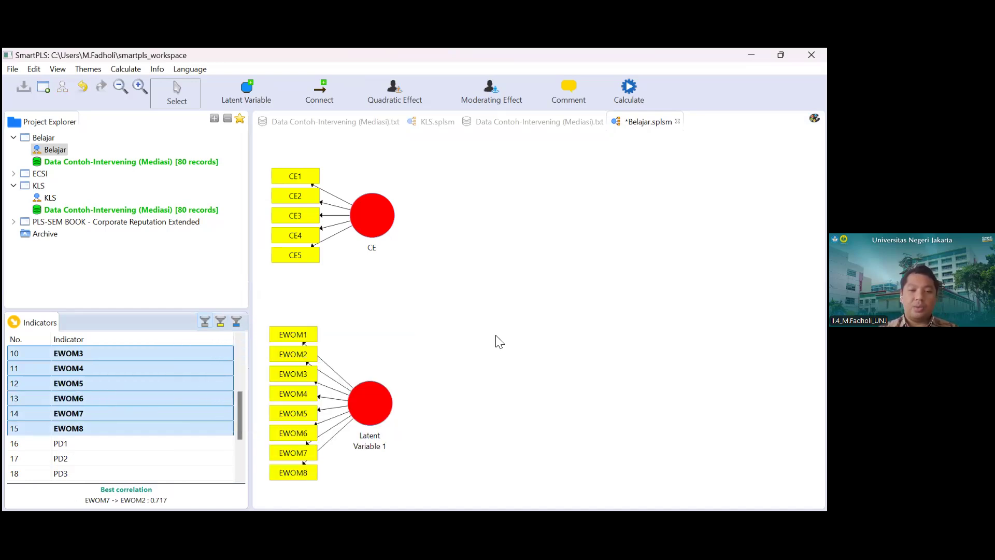
right_click(373, 418)
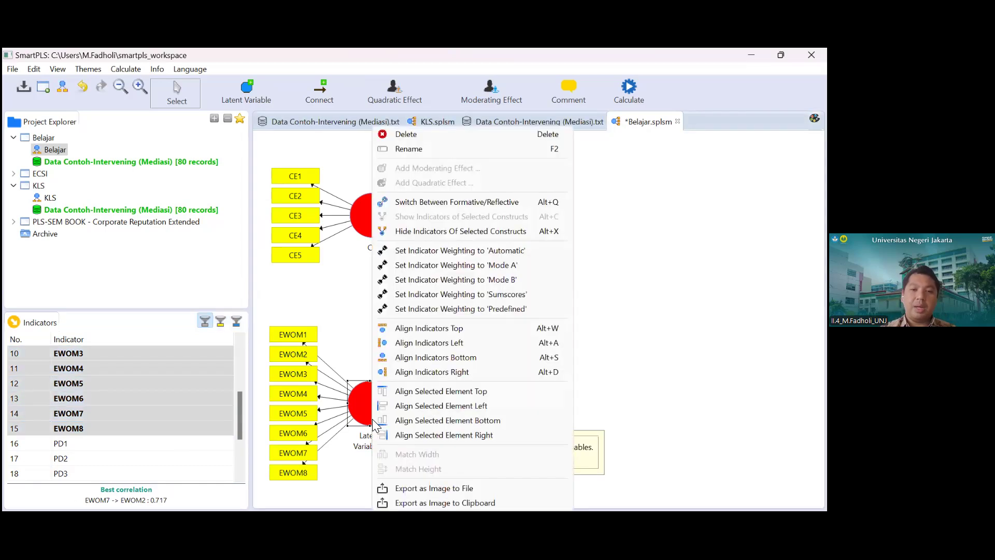
click(413, 151)
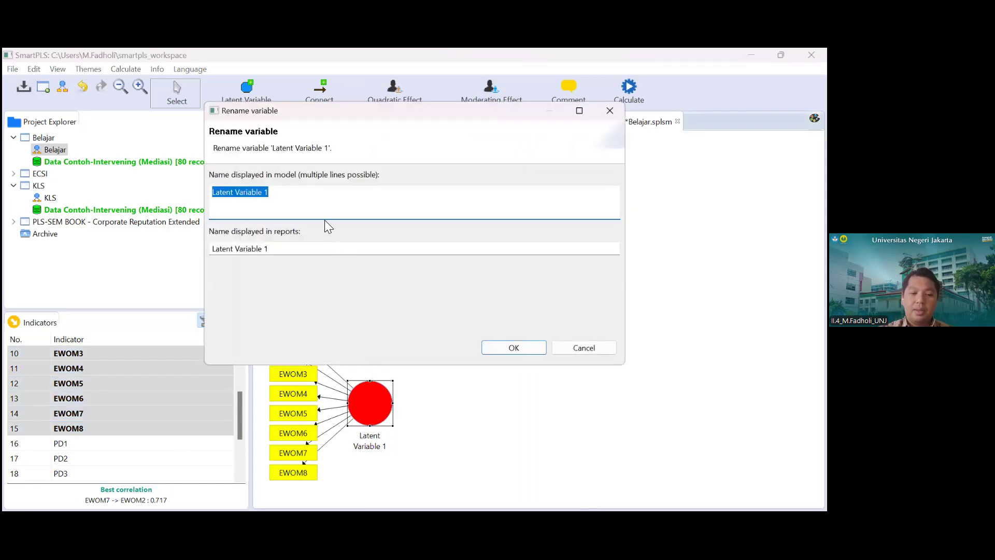
text(EWOM)
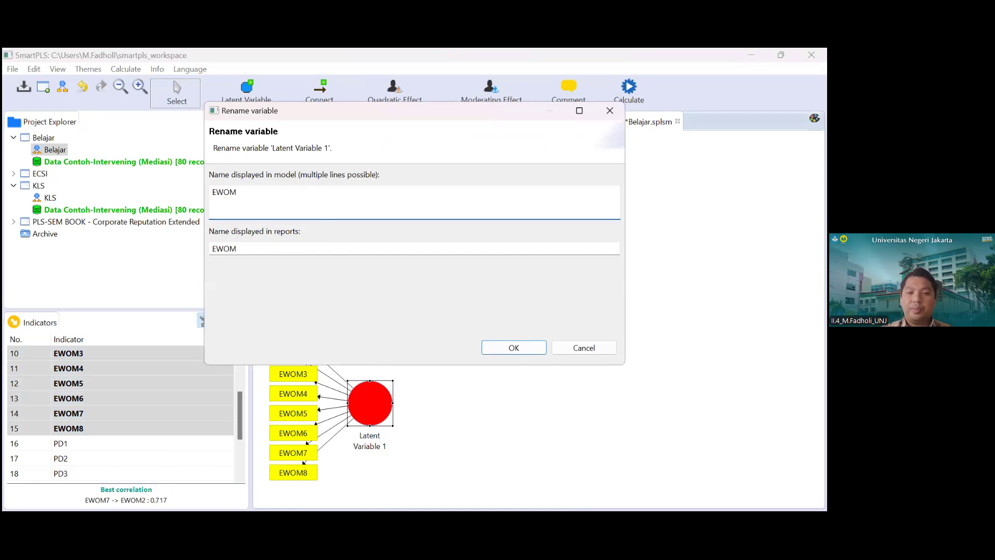
click(503, 348)
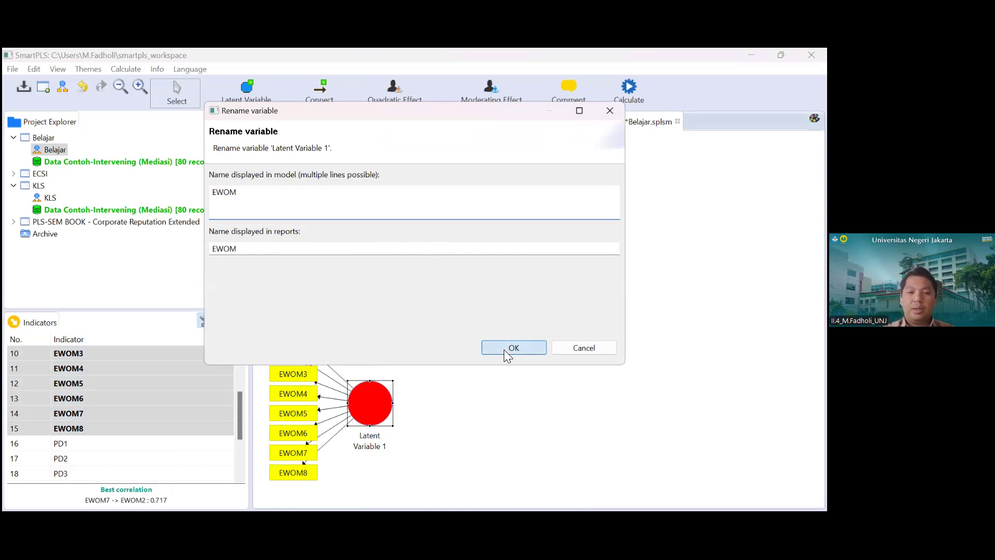
Add a latent variable with indicators PD1 to PD4 to the right, between CE and EWOM in height, and rename it PD
scroll(196, 413, down, 2)
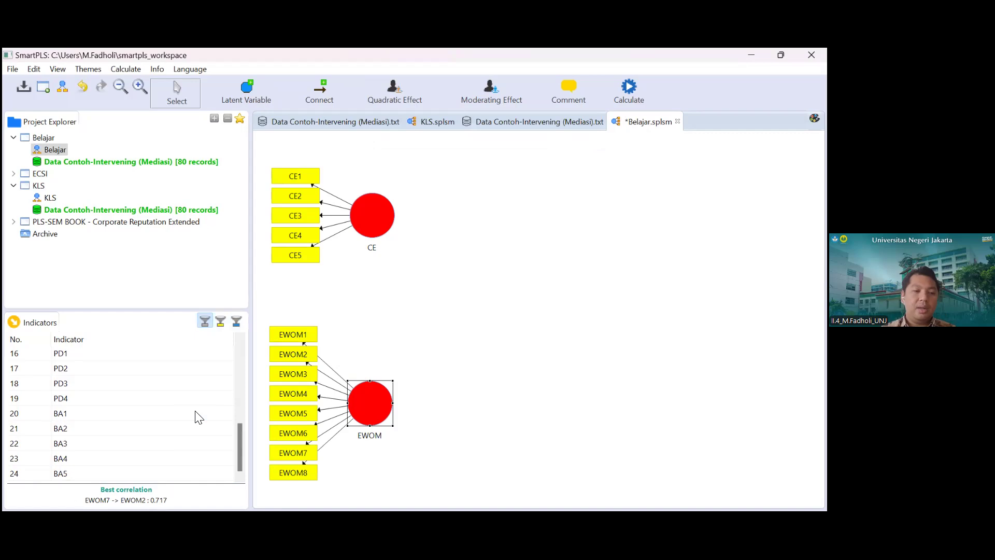
scroll(196, 412, up, 1)
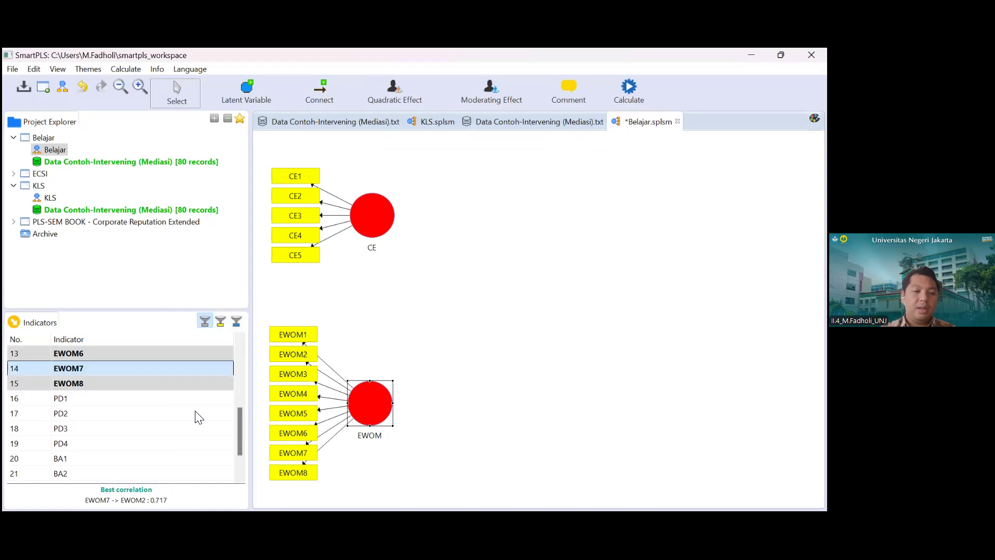
click(60, 399)
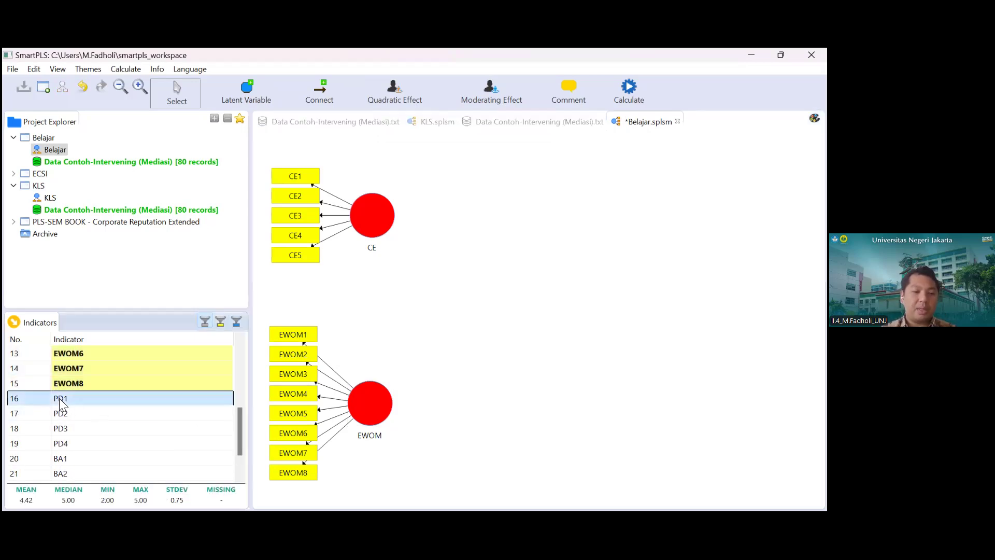
shift+click(57, 444)
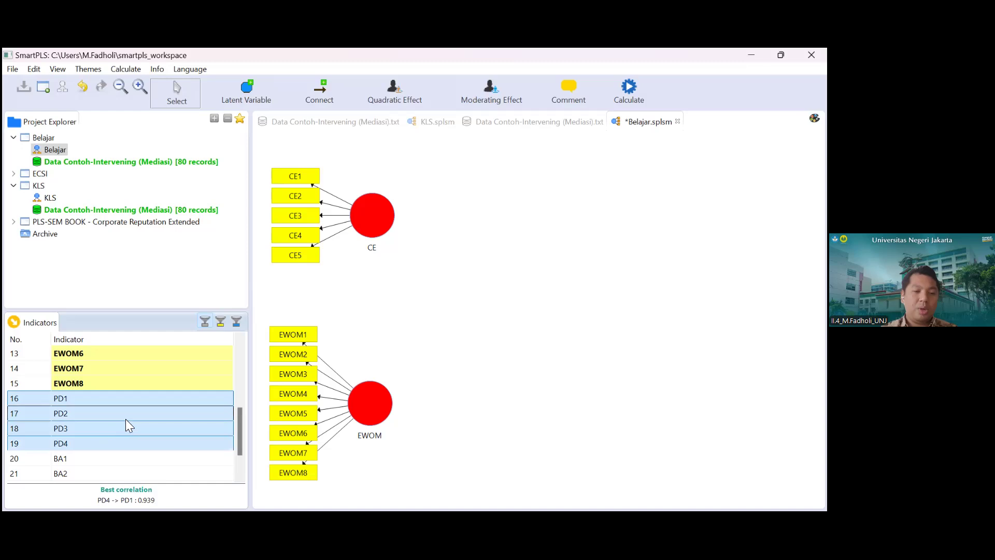
drag(128, 421, 497, 315)
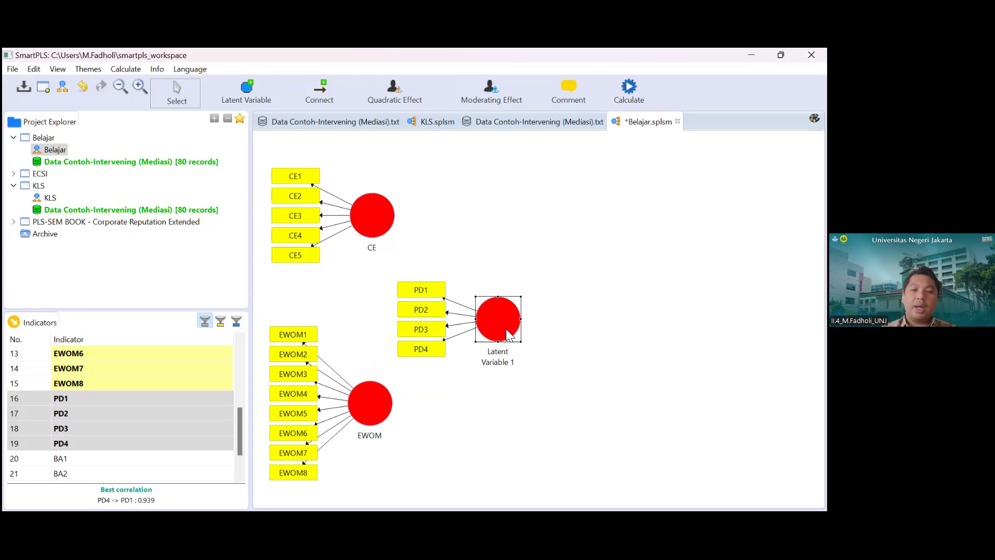
right_click(505, 329)
click(546, 151)
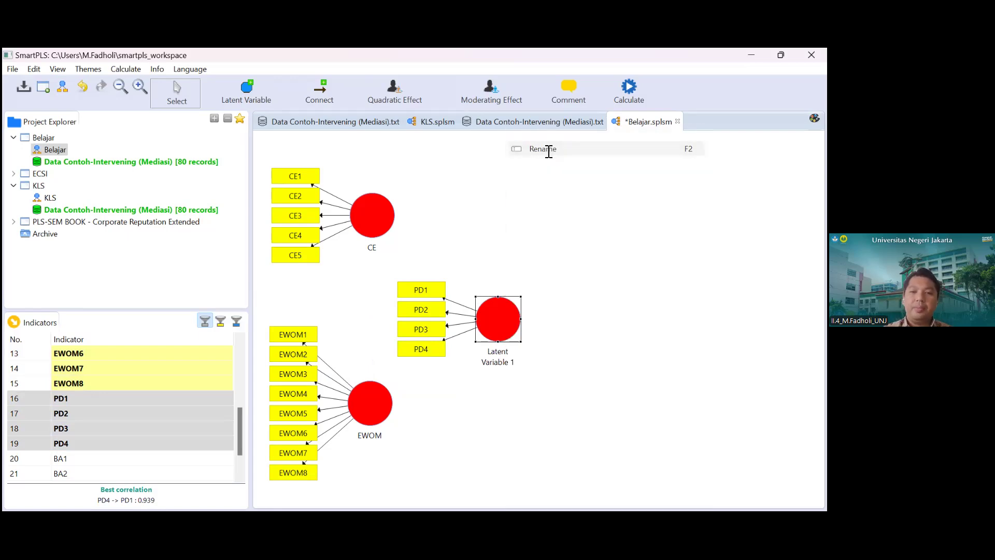
text(PD)
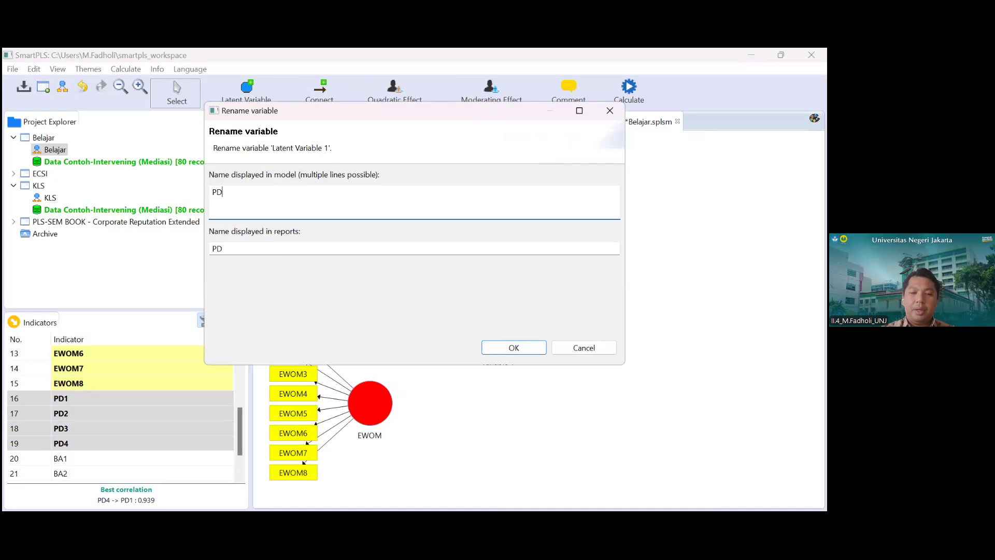
click(514, 349)
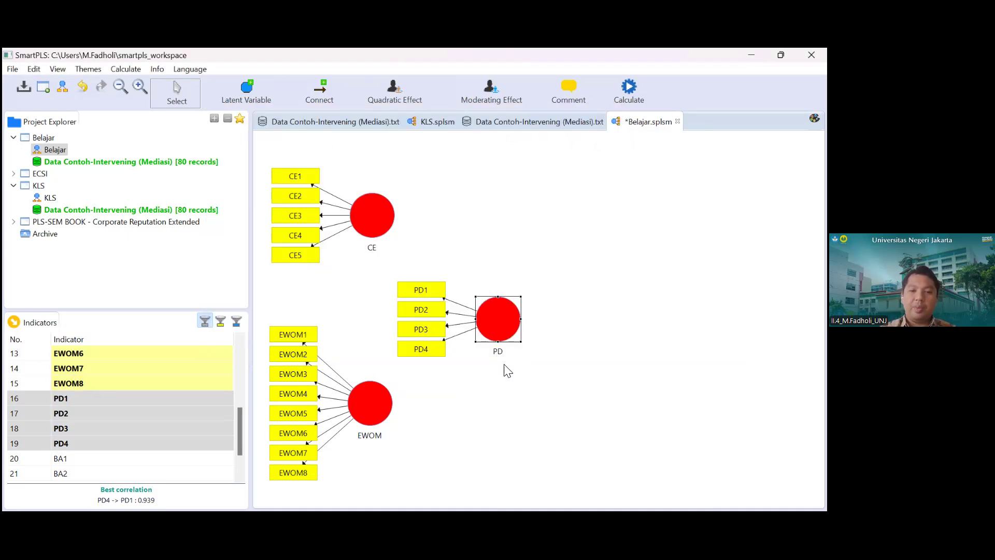
Add a latent variable with indicators BA1 to BA5 to the right of PD in the model
click(181, 428)
scroll(183, 431, down, 1)
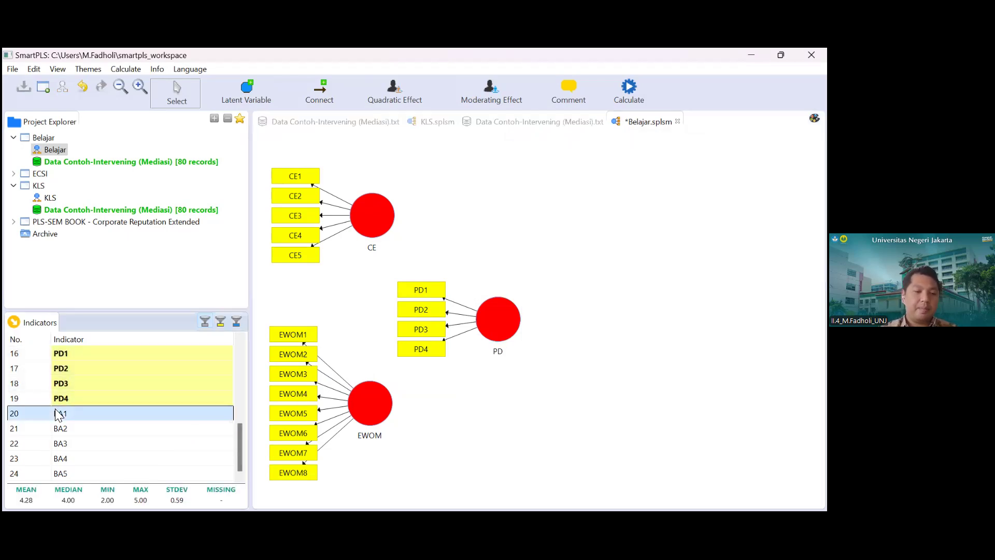
shift+click(64, 476)
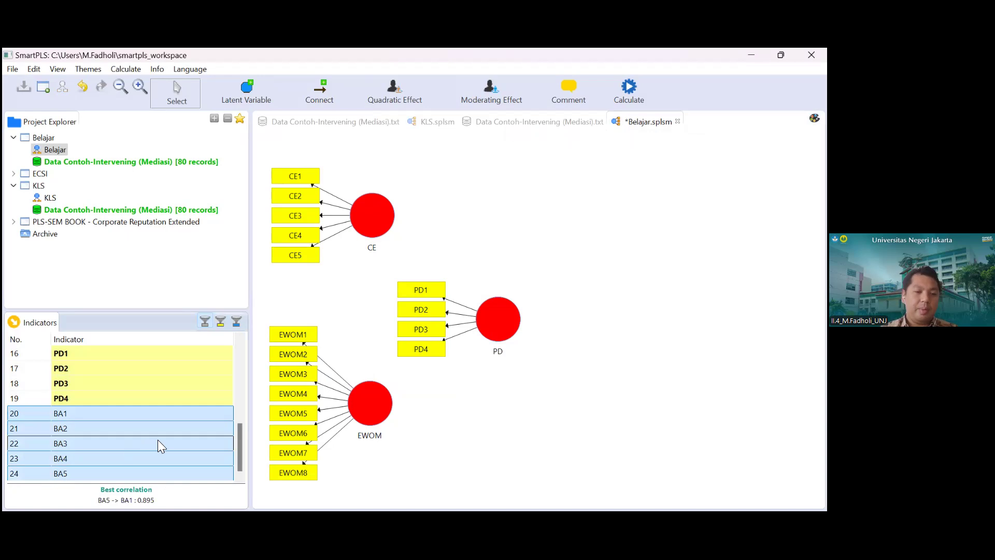
drag(160, 439, 721, 315)
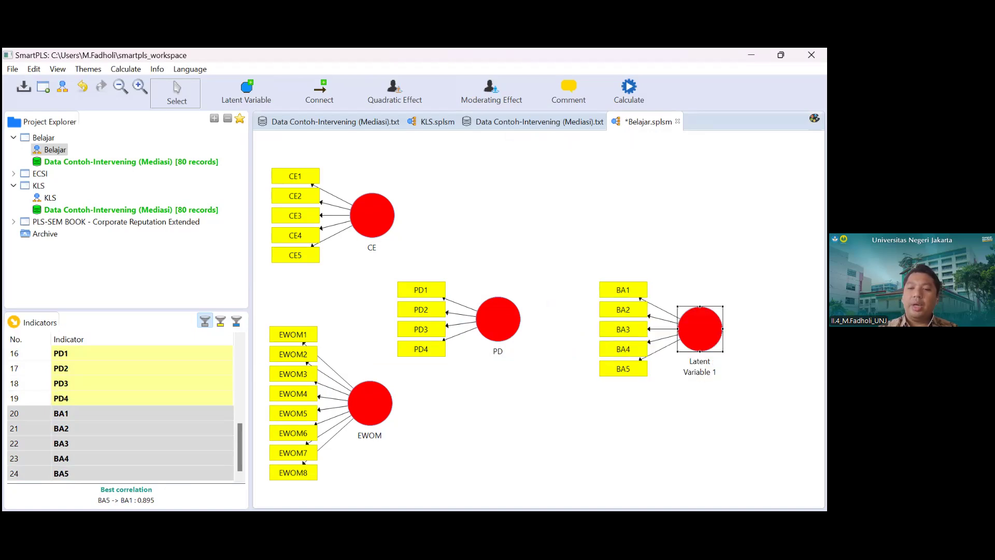
Rename the latent variable with indicators BA1 to BA5 as BA
right_click(699, 328)
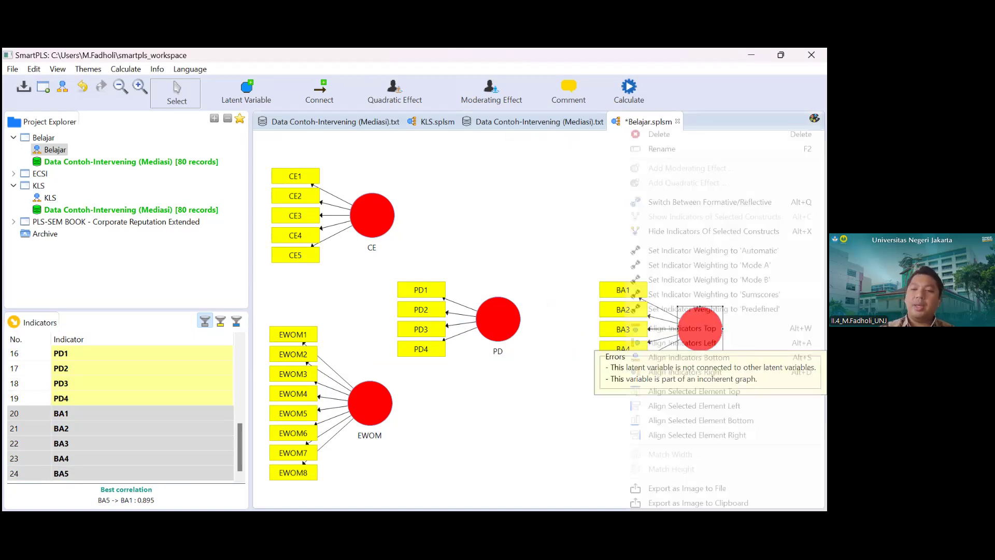
click(659, 149)
text(BA)
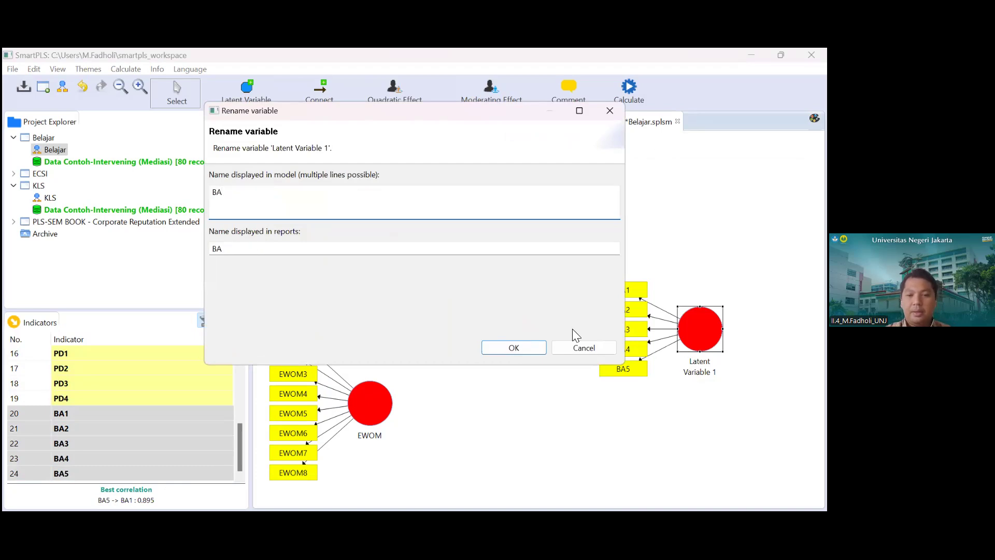
click(522, 348)
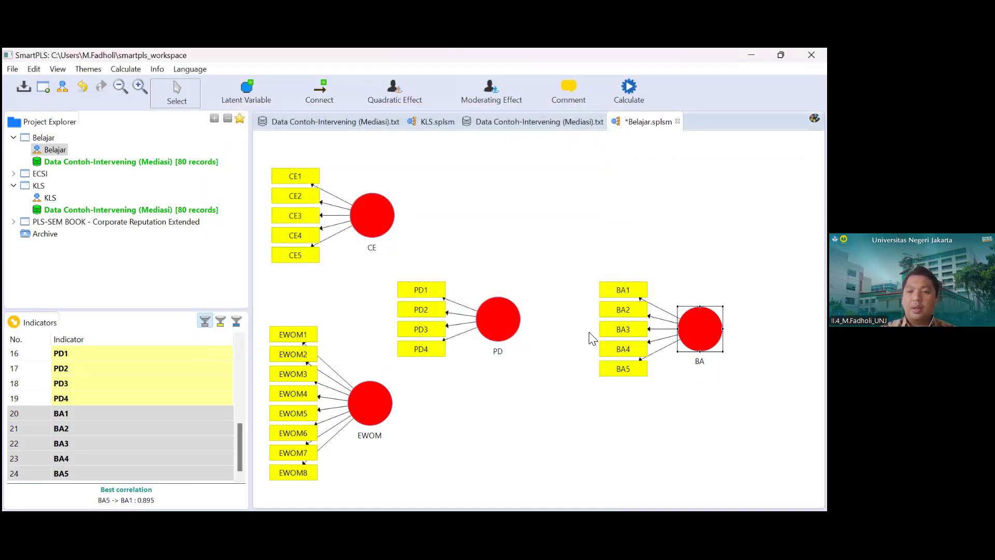
click(637, 422)
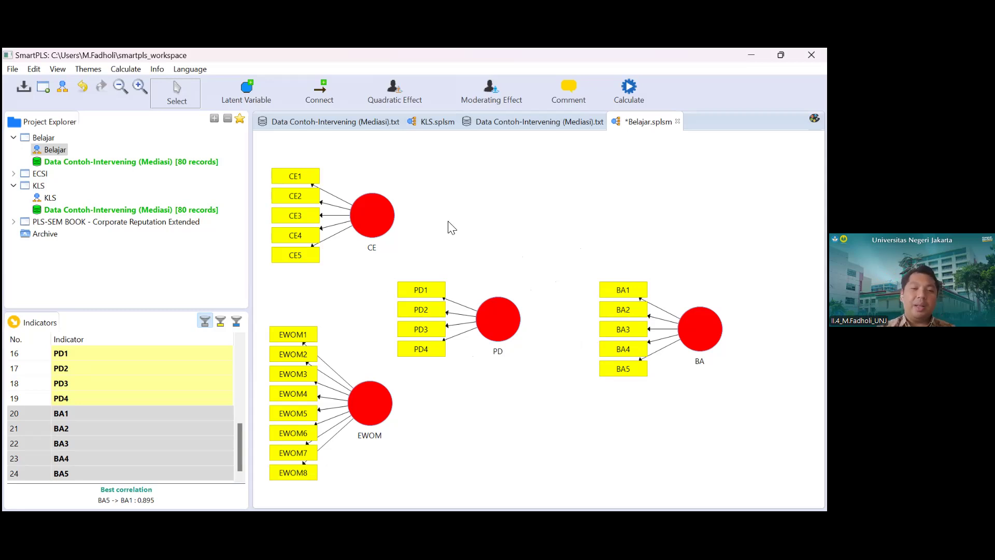
Align the indicators of BA on the right side of the latent variable
mouse_move(700, 346)
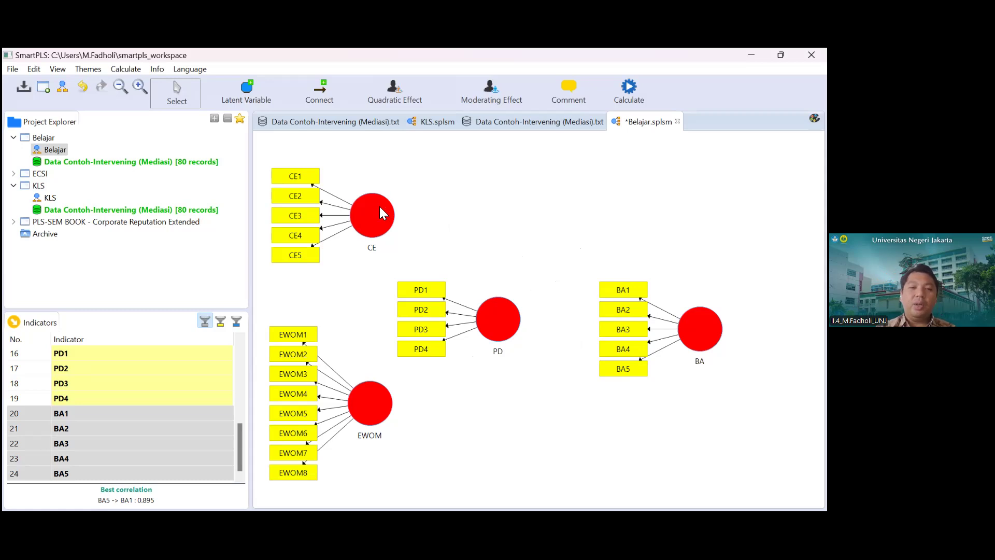
click(700, 329)
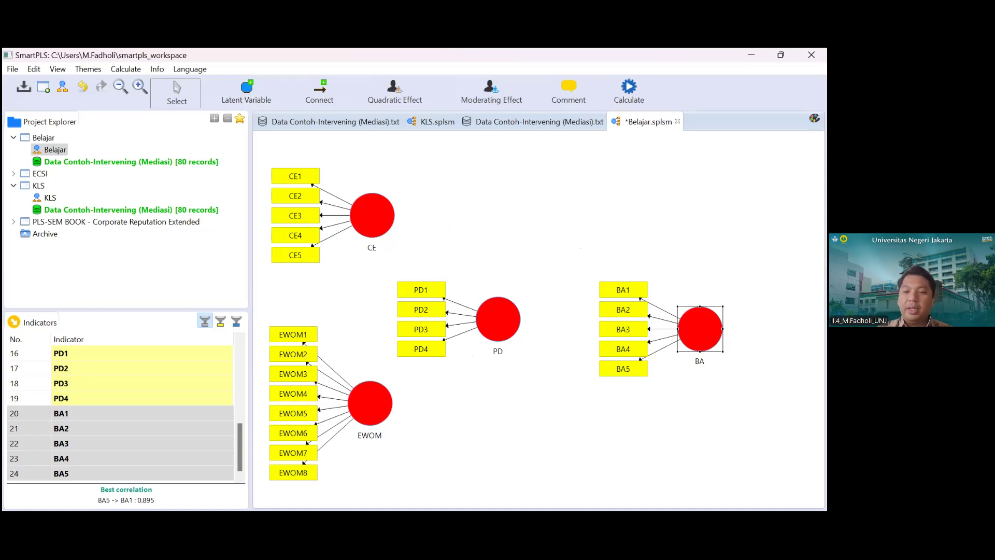
right_click(627, 332)
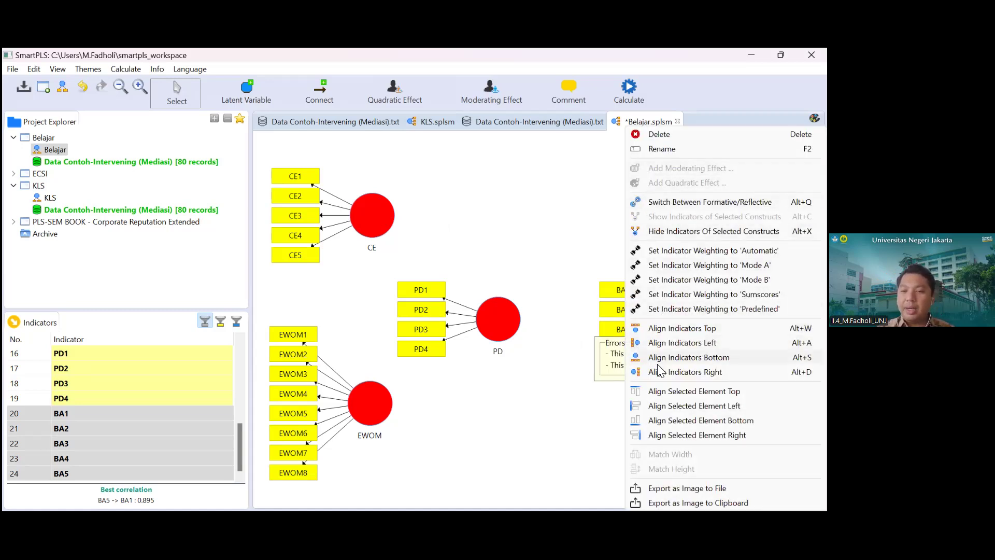
click(633, 373)
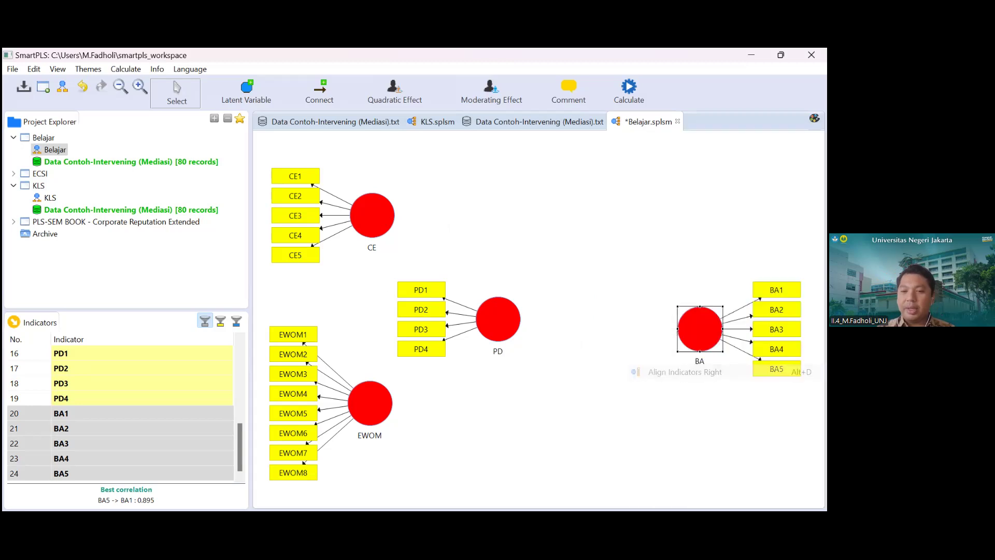
Try to align the indicators of CE and EWOM on the left side of their latent variables
click(371, 227)
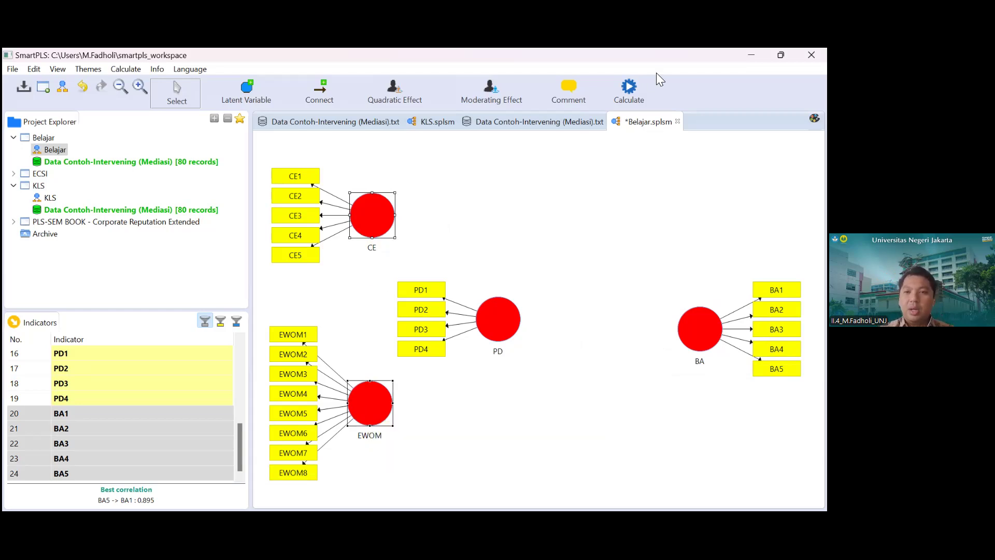
right_click(383, 204)
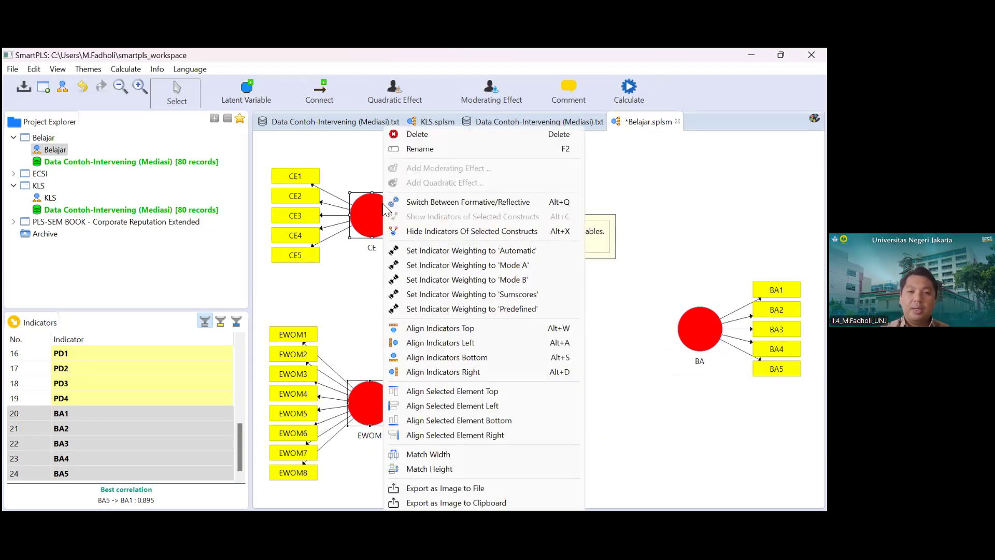
click(430, 343)
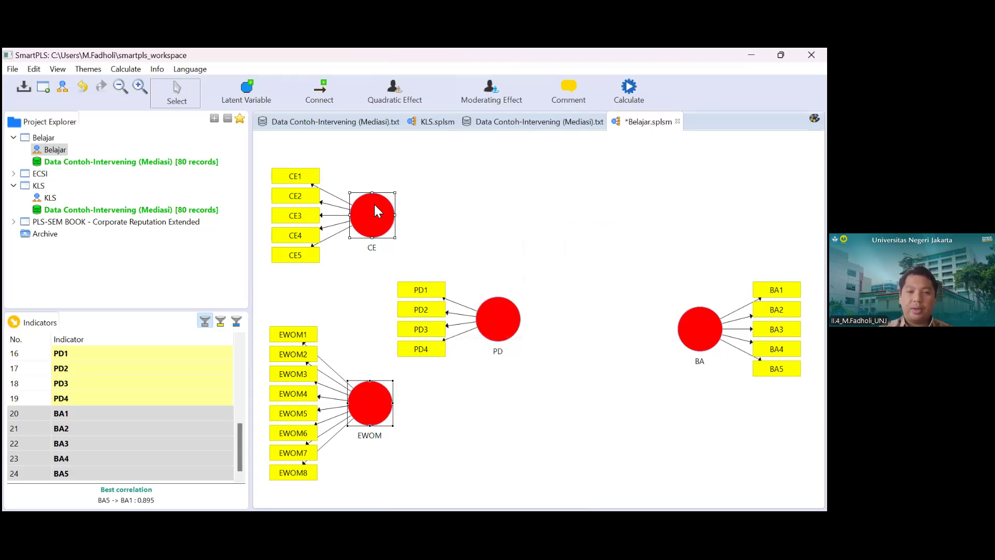
Align the latent variables PD and BA with each other along their bottom edges
click(504, 327)
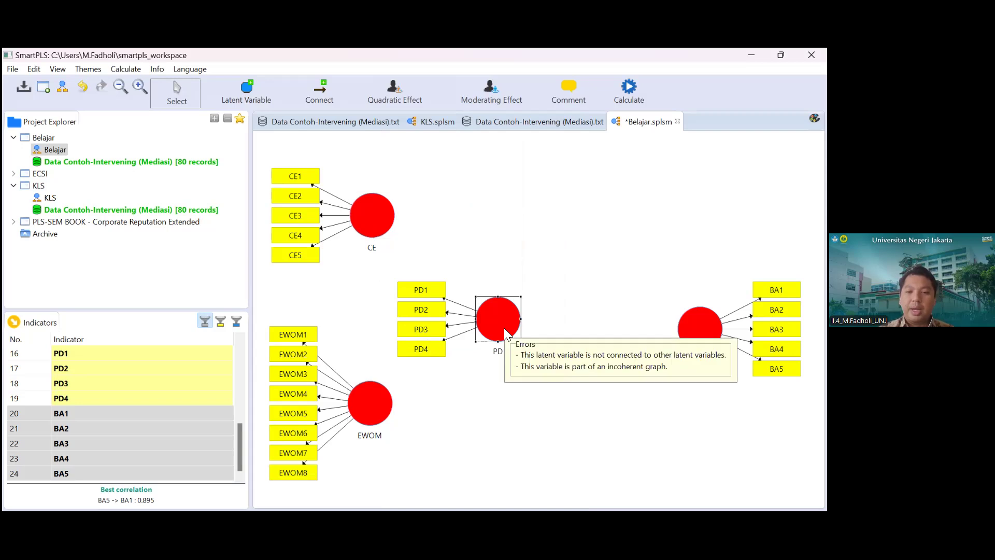
ctrl+click(701, 331)
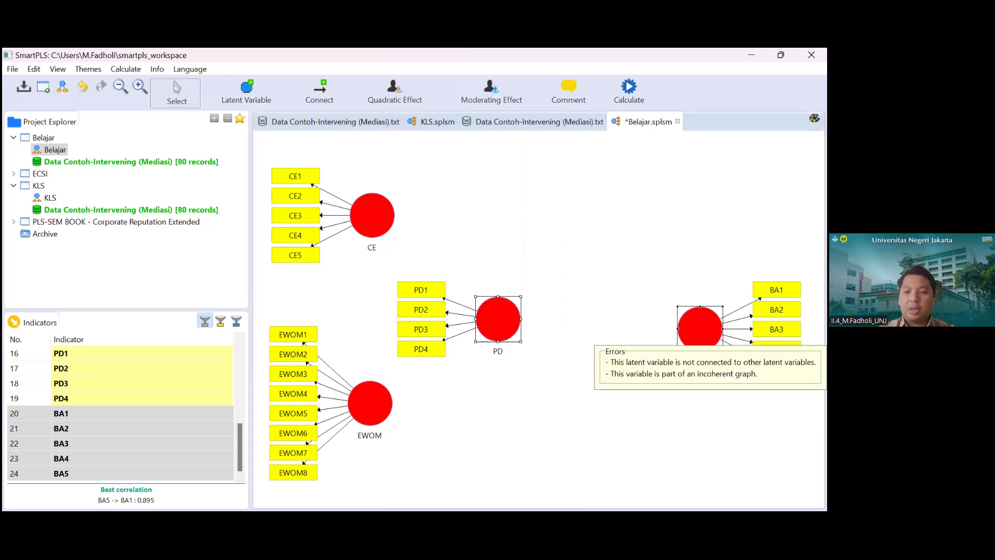
right_click(701, 332)
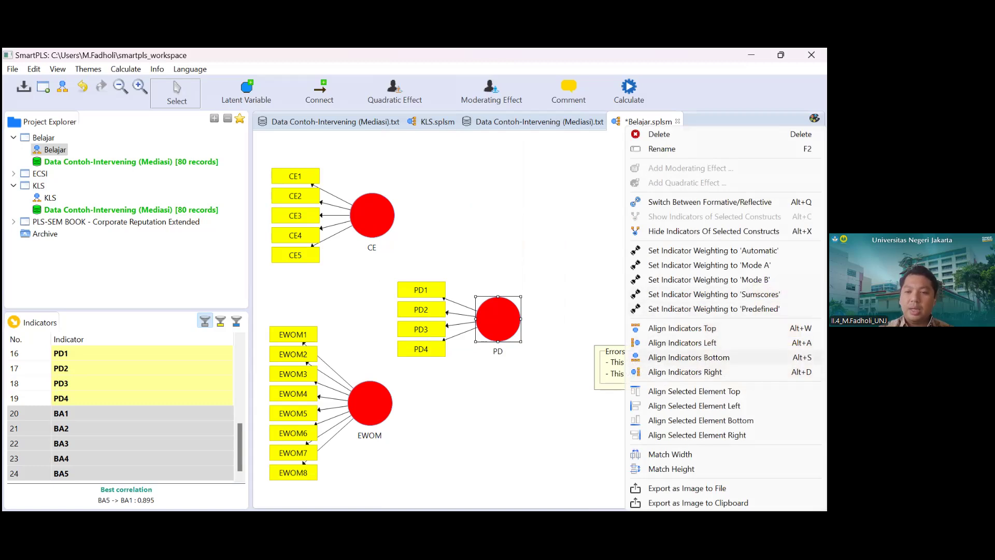
click(661, 422)
click(582, 479)
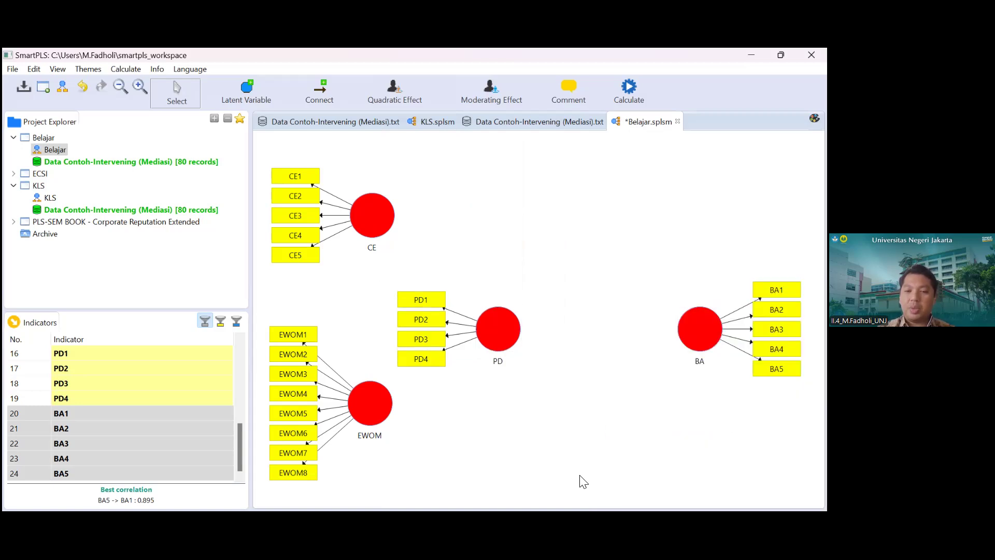
Move PD and BA slightly upward with their indicators, keeping the two latent variables about level
click(490, 338)
drag(490, 338, 490, 326)
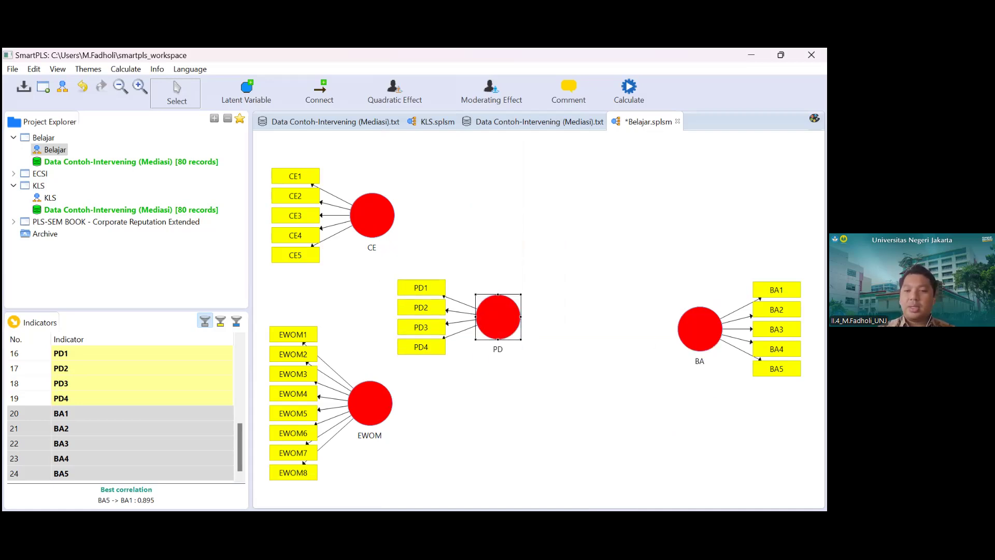
drag(700, 330, 698, 318)
click(643, 363)
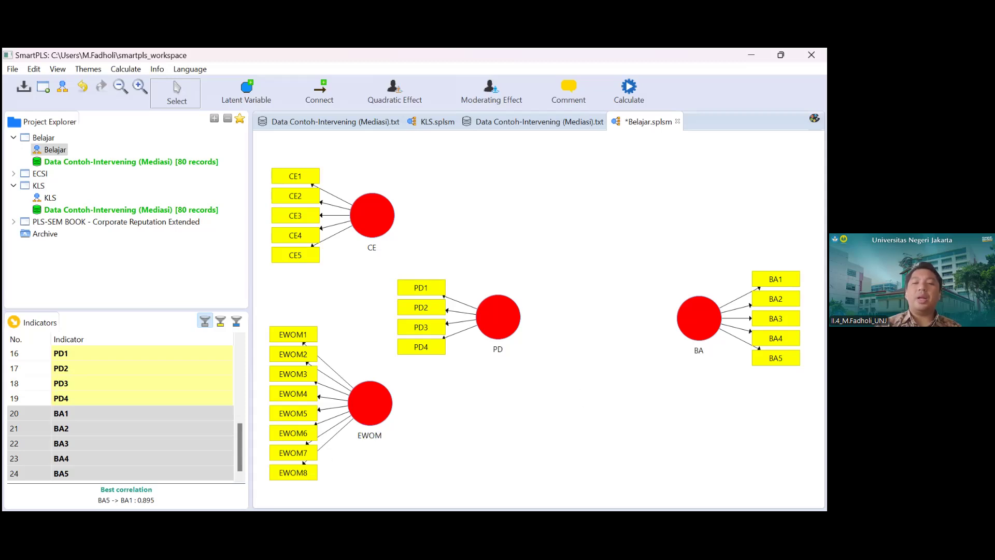
Connect CE, EWOM and PD each to BA with a path arrow pointing at BA
mouse_move(507, 326)
mouse_move(699, 328)
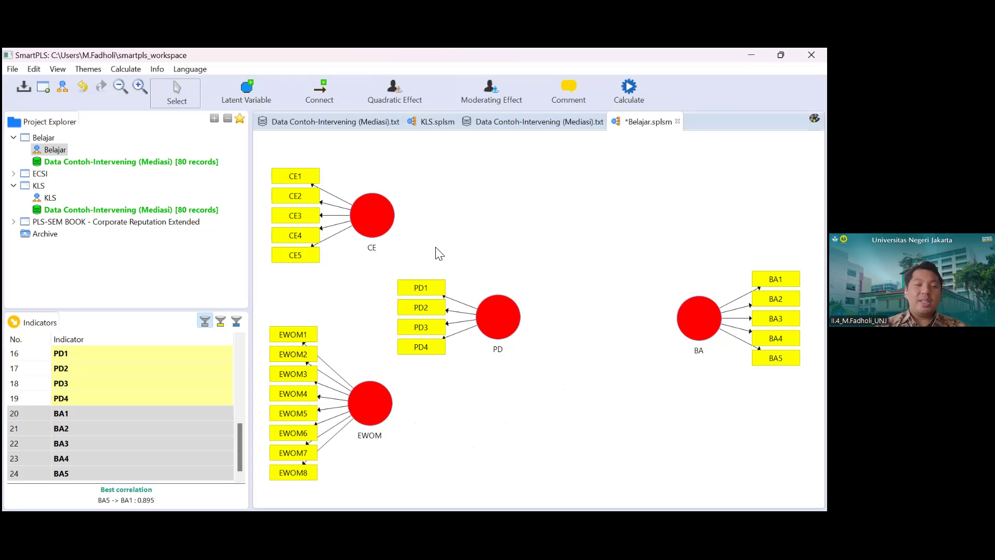
mouse_move(367, 232)
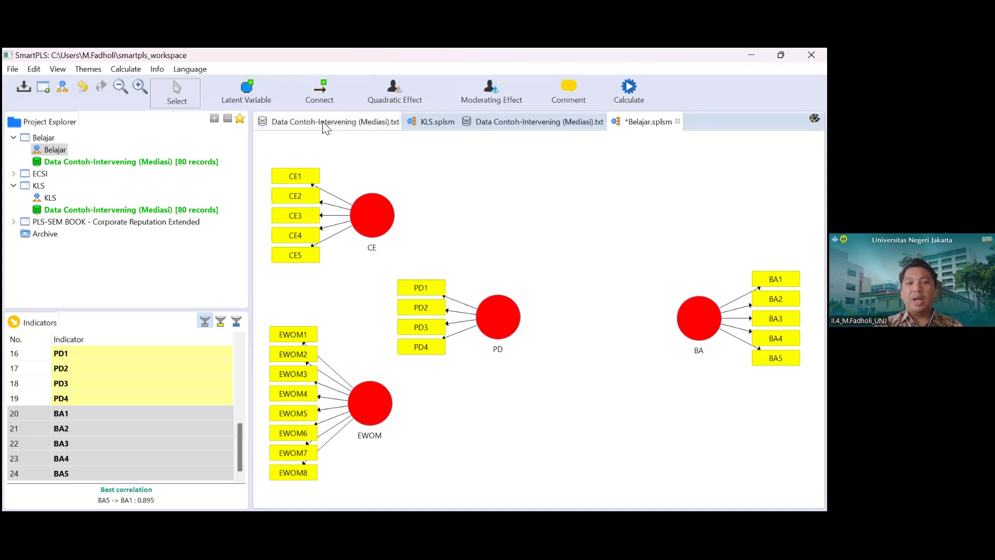
click(324, 94)
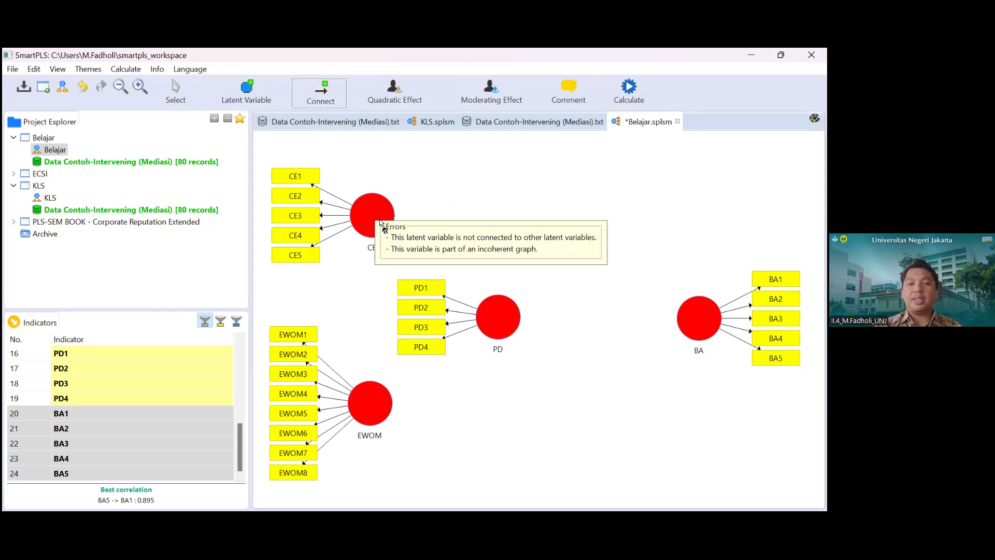
mouse_move(383, 224)
mouse_down()
mouse_move(662, 288)
mouse_move(697, 314)
mouse_up()
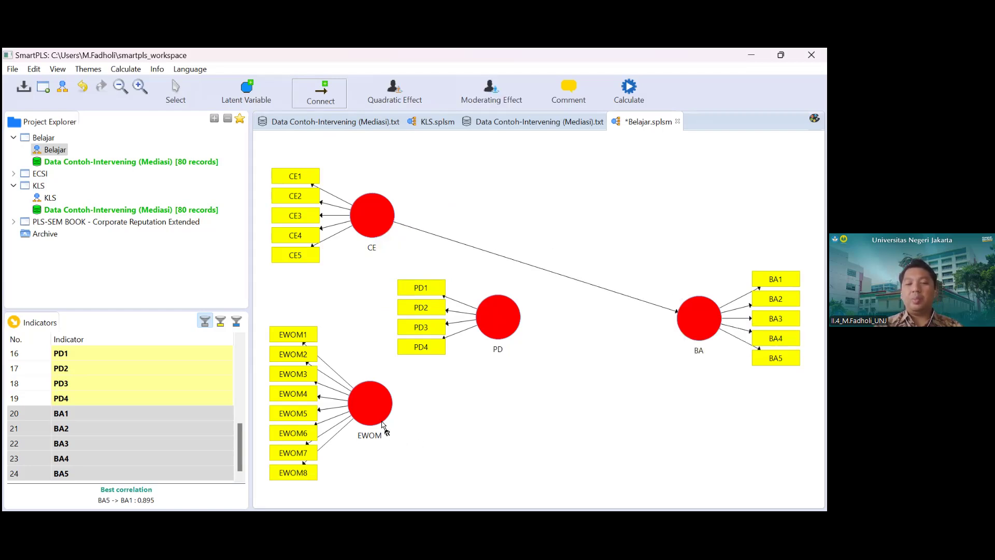
drag(379, 415, 684, 331)
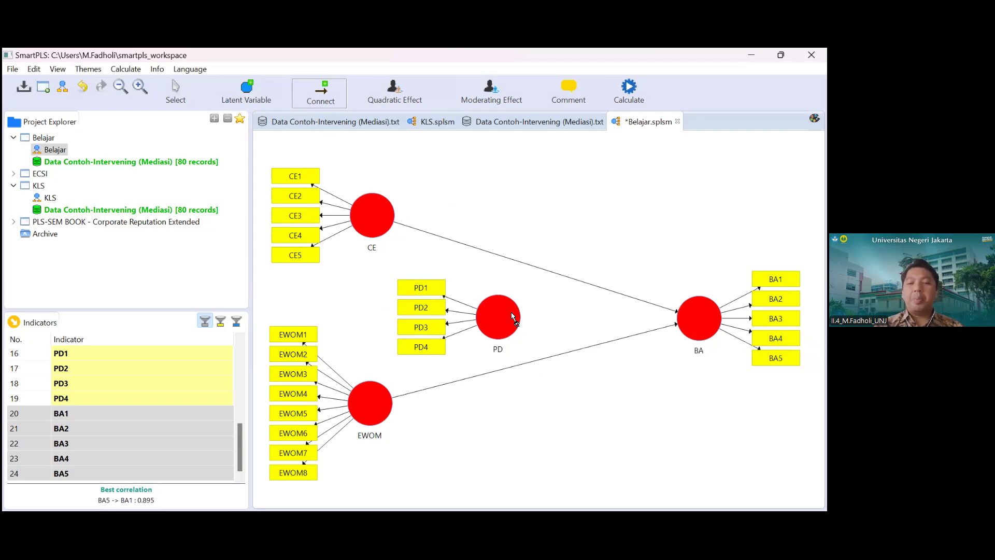
mouse_move(512, 315)
drag(513, 316, 684, 317)
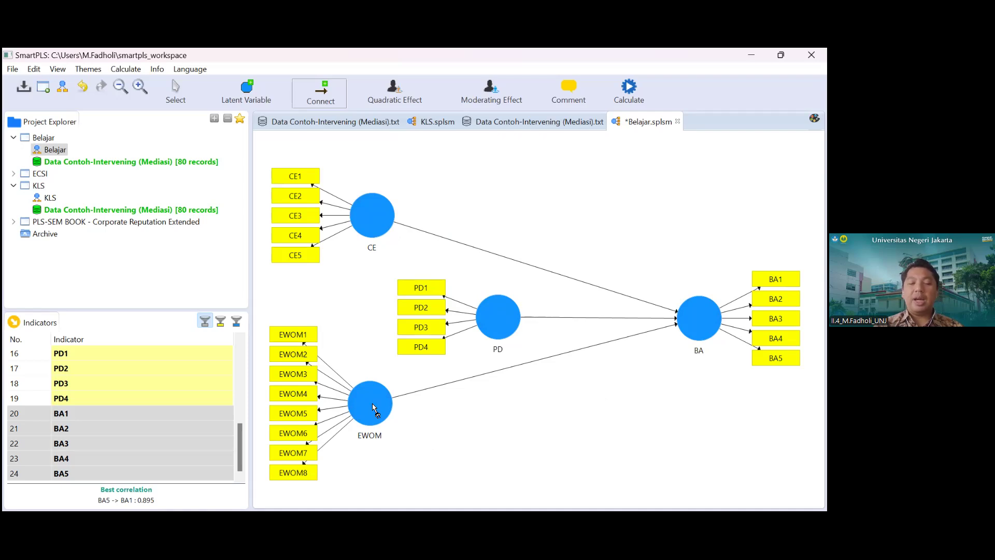
Connect EWOM and CE each to PD with a path arrow pointing at PD, and return to selection mode
drag(372, 404, 488, 328)
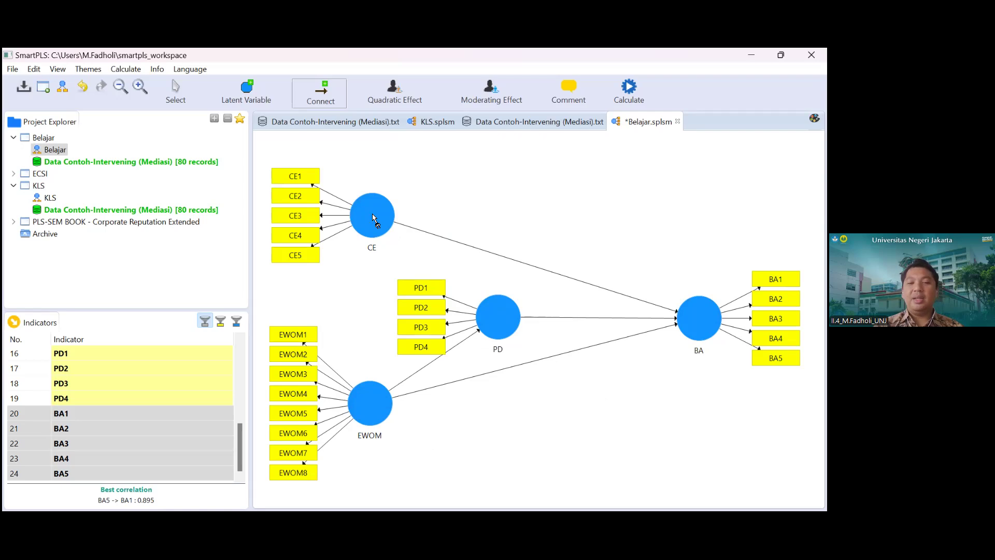
drag(393, 224, 490, 311)
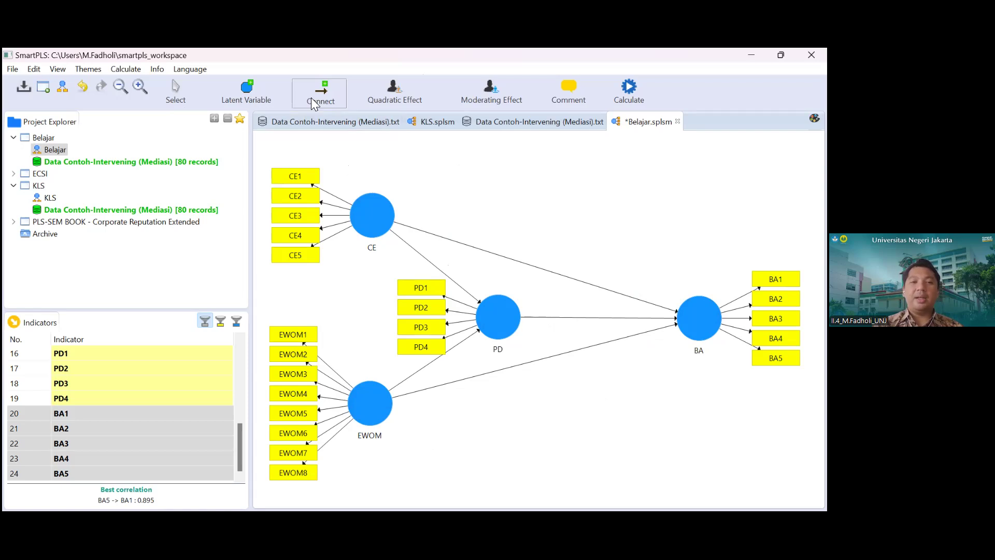
click(175, 94)
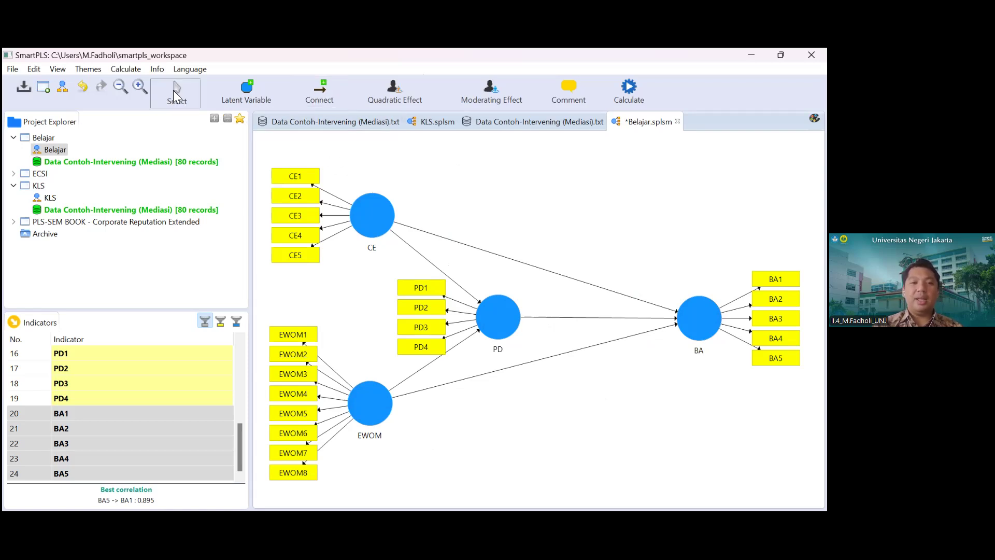
Move PD with its indicators slightly to the left, away from BA
click(497, 308)
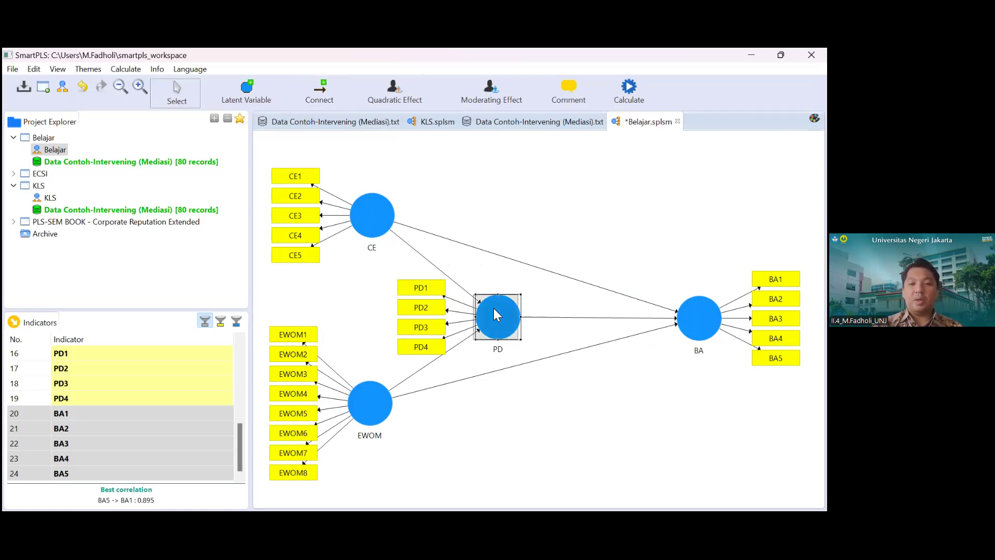
drag(472, 307, 473, 307)
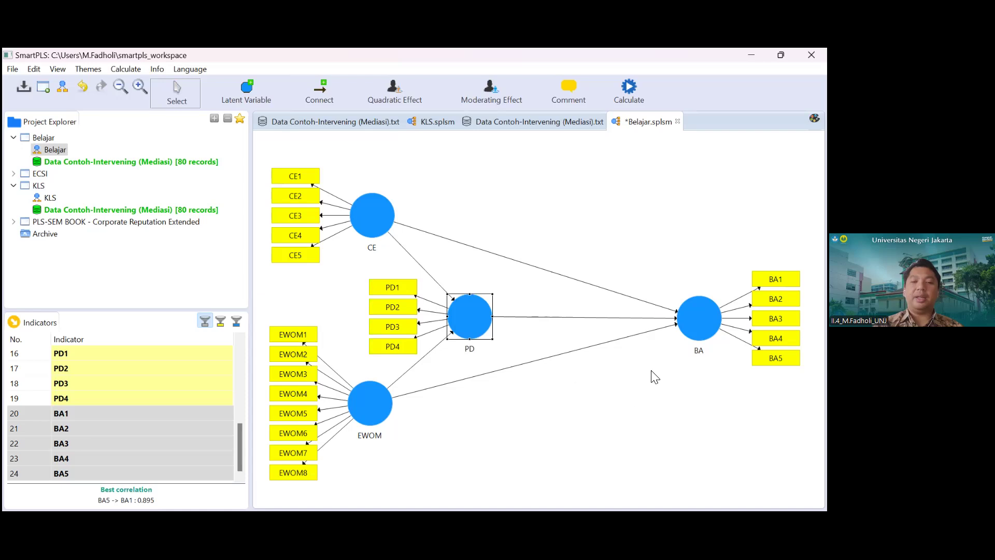
click(673, 248)
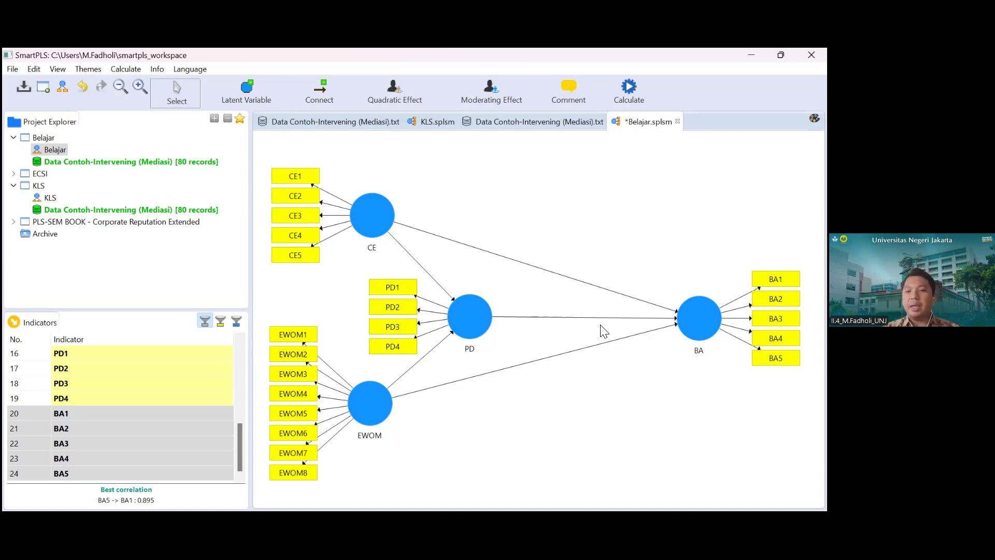
Move BA slightly closer to PD and shift indicators BA1 to BA5 farther to the right of BA
drag(699, 318, 674, 319)
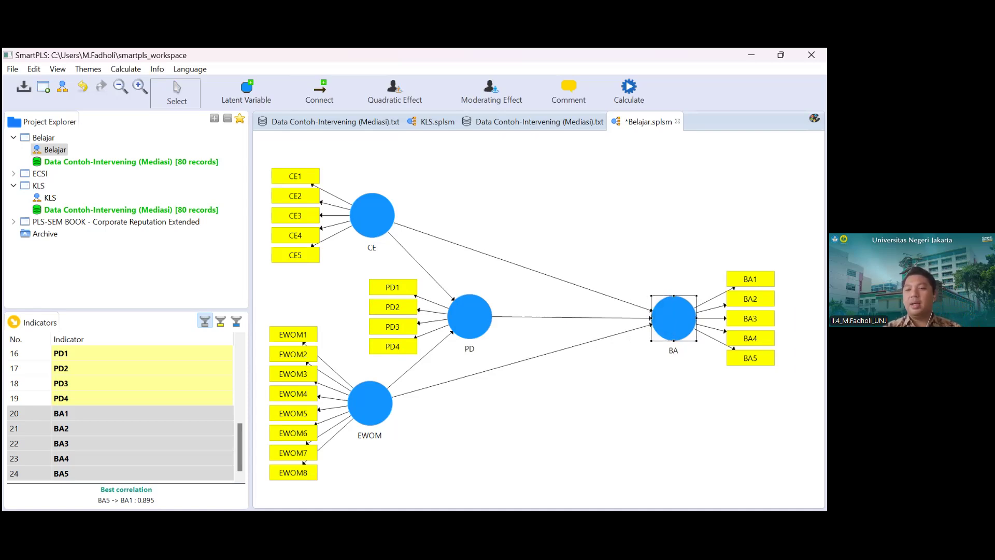
drag(717, 252, 805, 378)
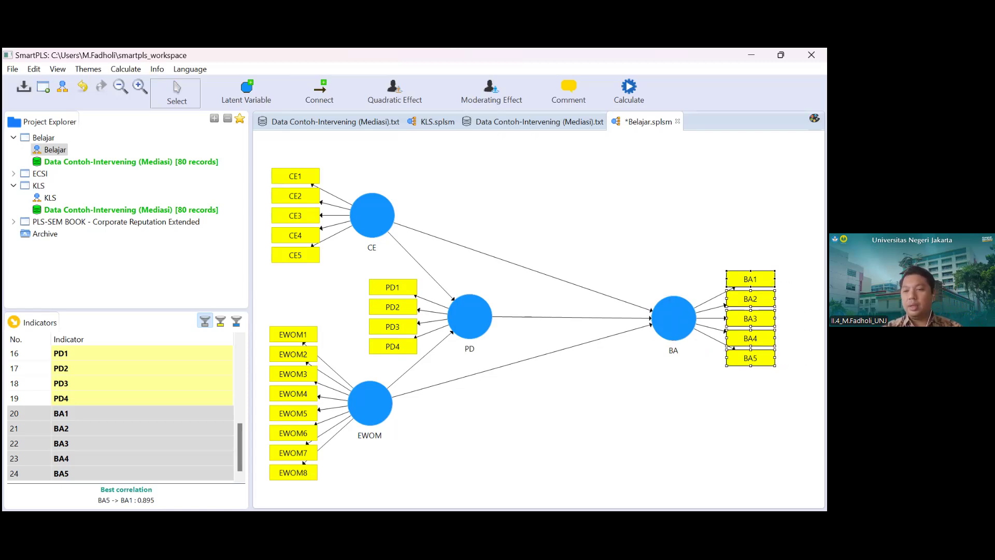
drag(751, 318, 782, 321)
Move PD slightly toward BA and shift indicators PD1 to PD4 farther to the left of PD
click(463, 323)
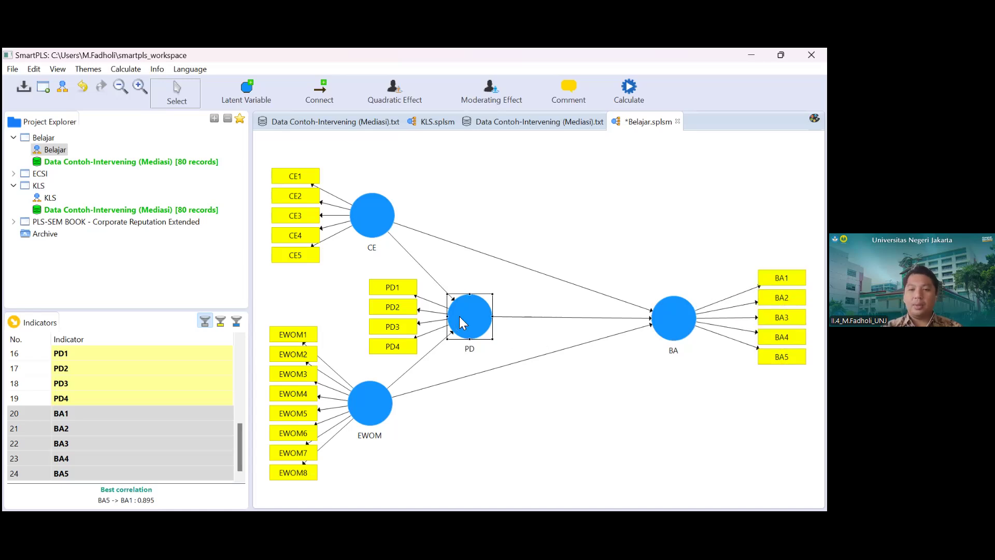
drag(463, 324, 492, 323)
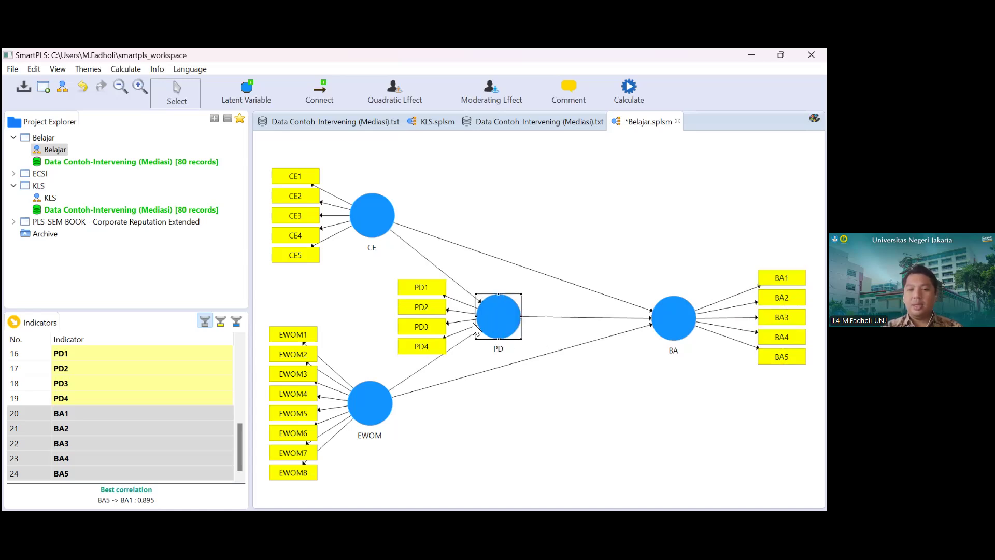
drag(377, 269, 396, 338)
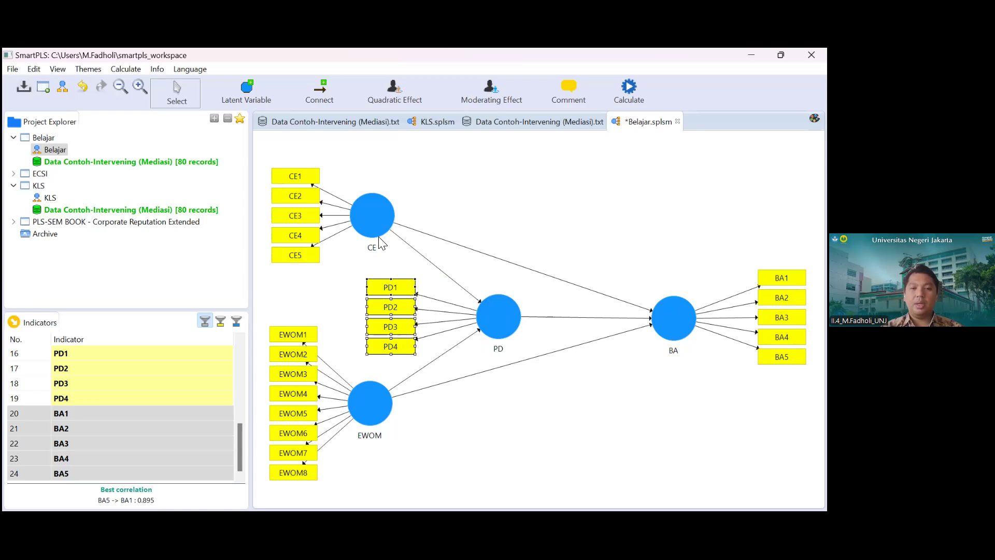
Move CE and EWOM with their indicators closer to PD, and shift CE1 to CE5 and EWOM1 to EWOM8 farther to the left of their constructs
drag(372, 236, 436, 237)
drag(362, 410, 425, 416)
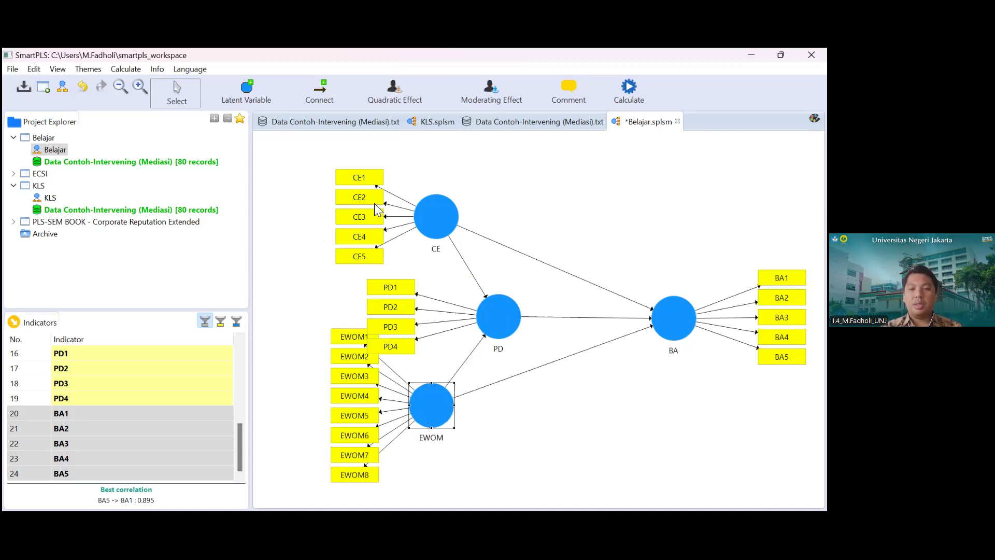
drag(327, 154, 391, 277)
drag(371, 244, 332, 226)
drag(311, 312, 399, 495)
drag(375, 461, 341, 459)
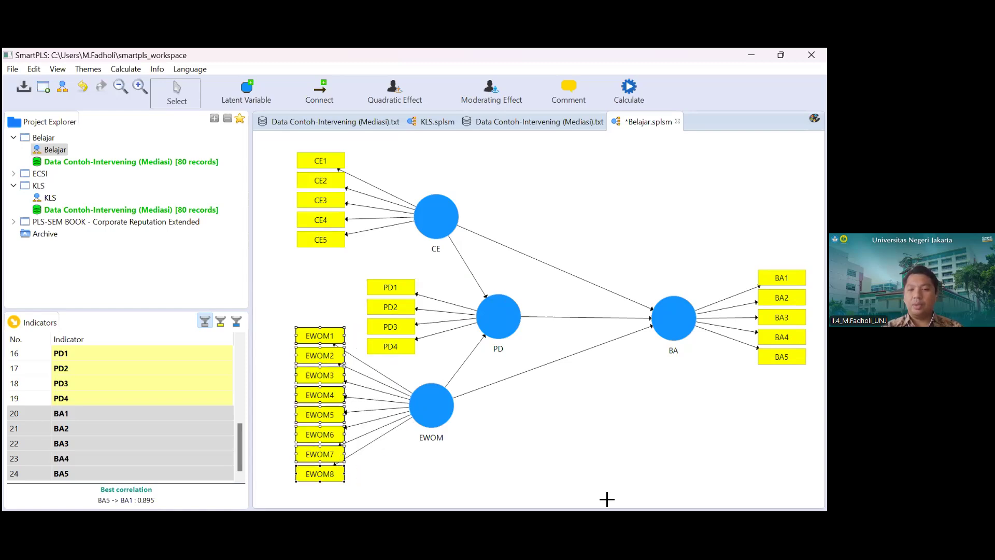
click(607, 499)
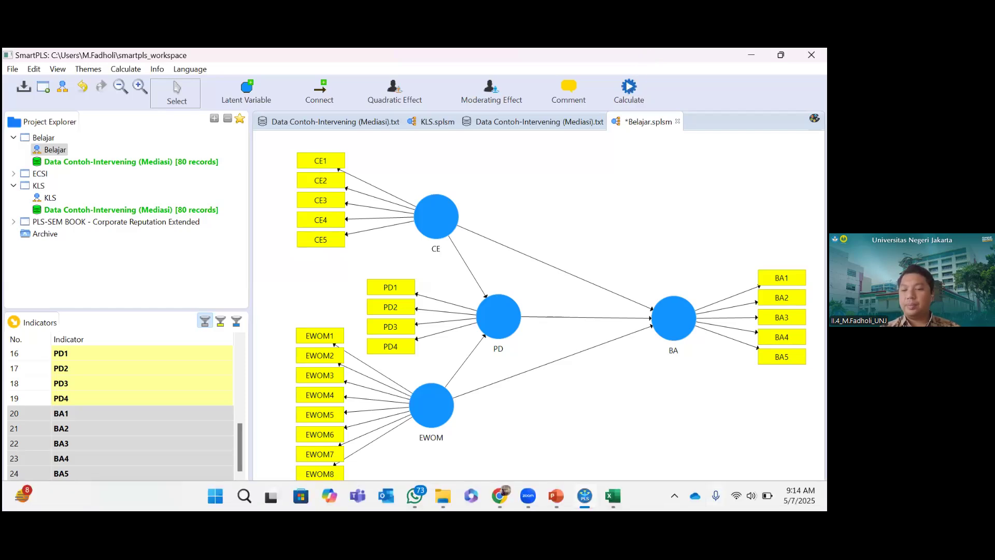
Run the PLS Algorithm on the Belajar model with the default settings and return to the model diagram
click(628, 93)
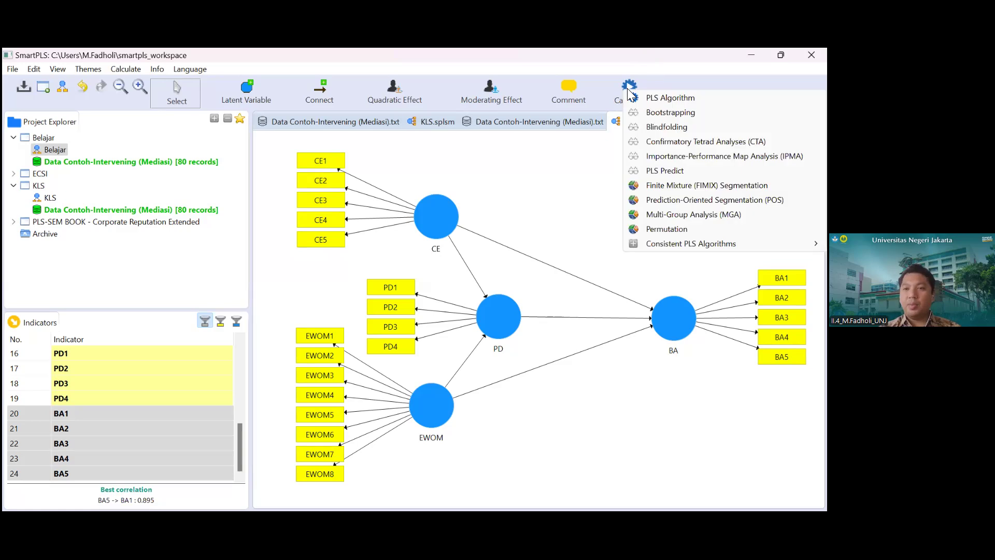
click(654, 102)
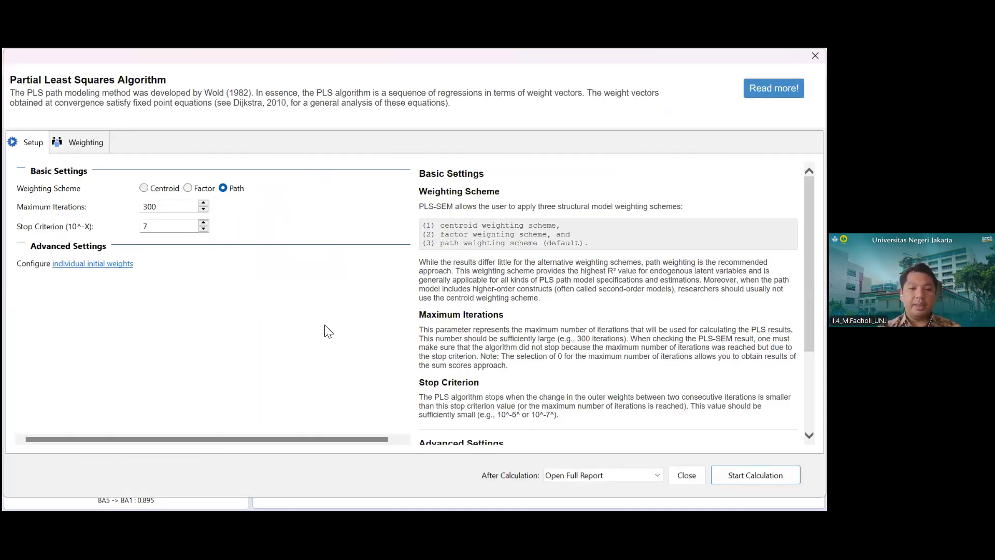
scroll(608, 440, down, 2)
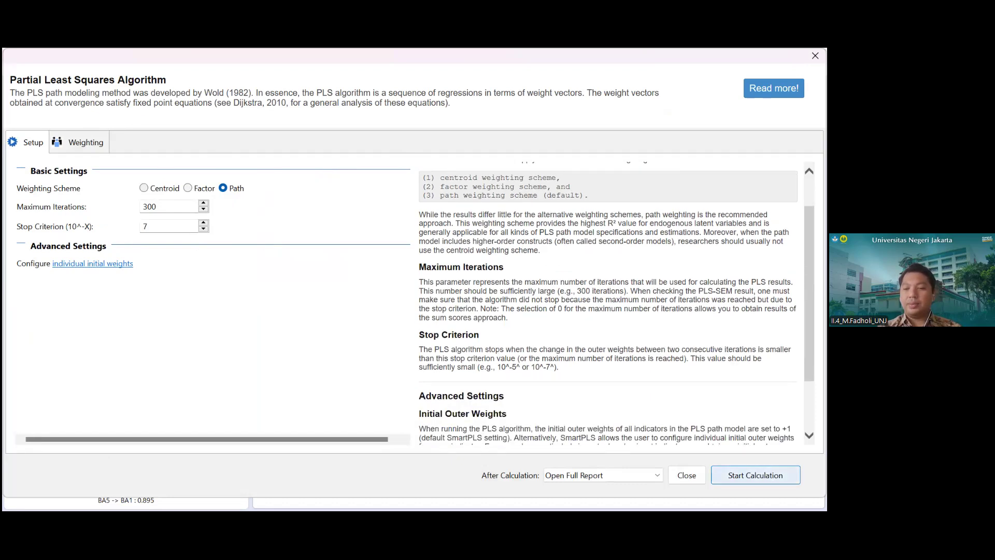
click(755, 475)
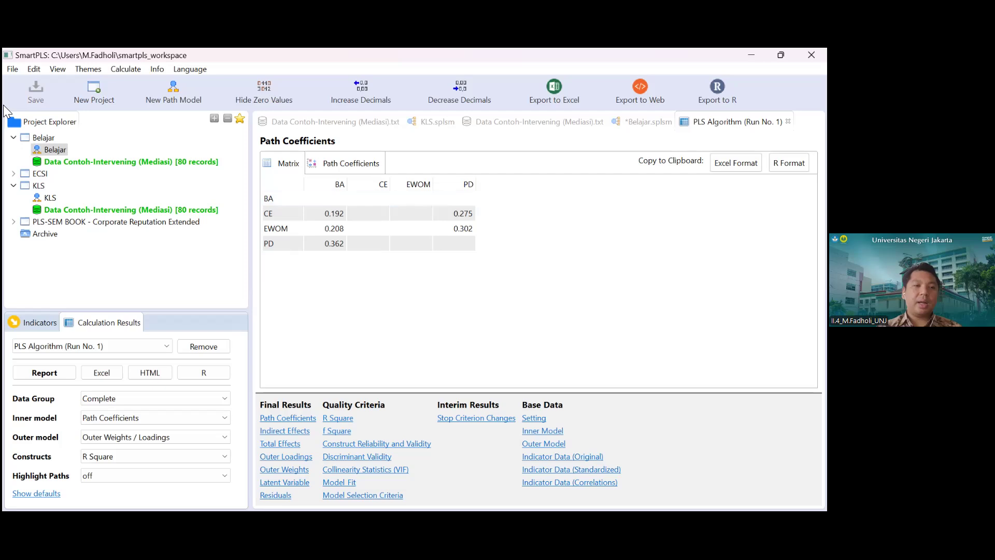
click(462, 297)
click(636, 125)
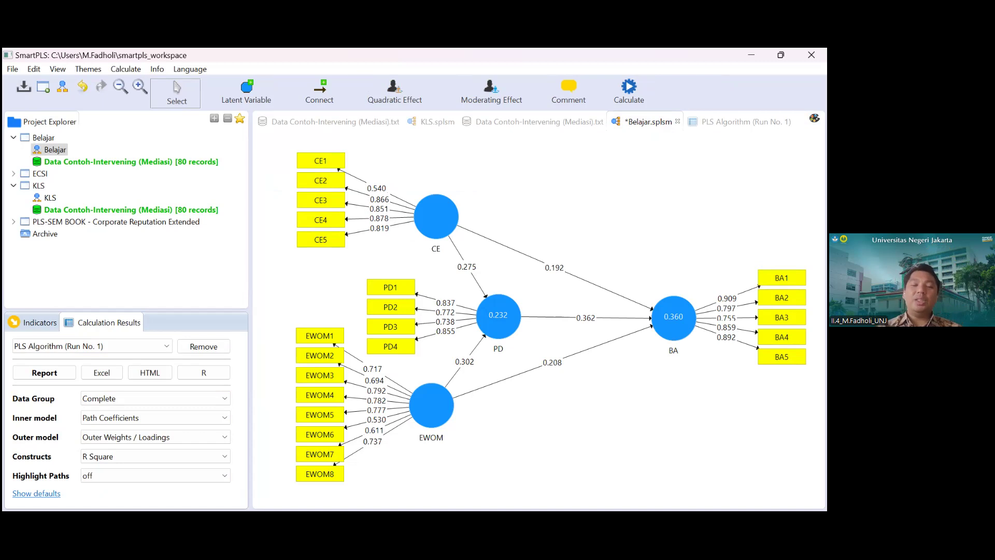
Switch to the PowerPoint presentation and enlarge the Validitas criteria table on slide 9, Measurement Model (Outer Model)
mouse_move(342, 510)
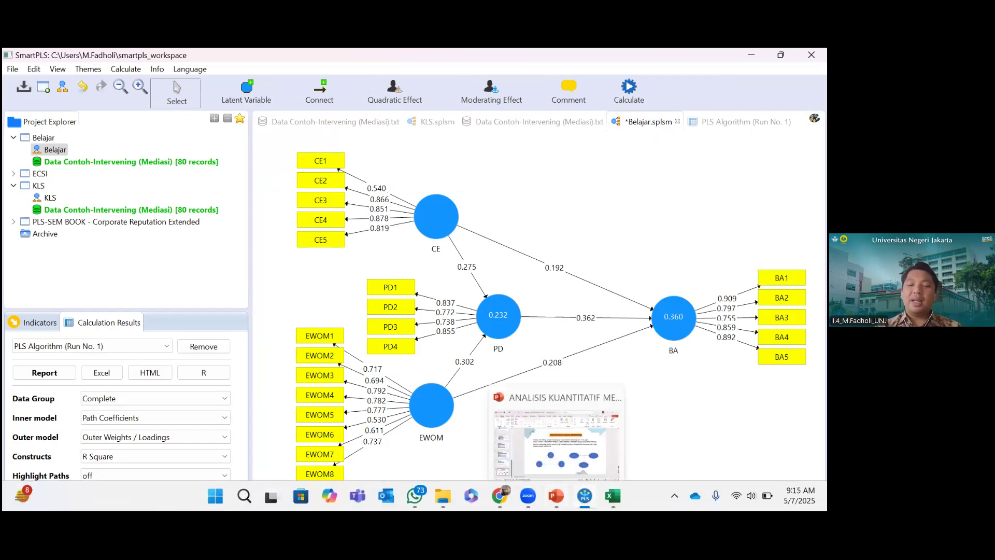
click(556, 496)
scroll(532, 370, up, 3)
scroll(531, 370, up, 4)
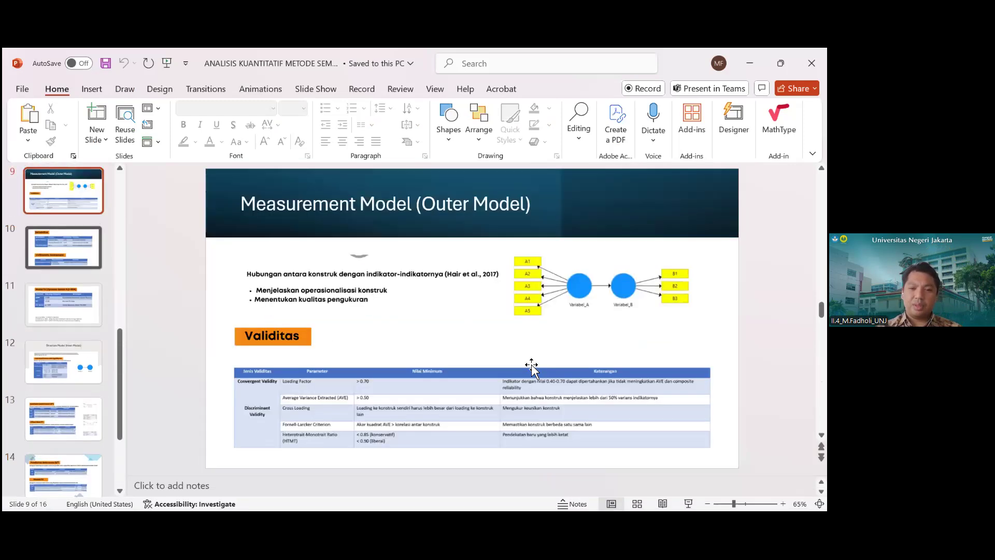
scroll(531, 370, up, 1)
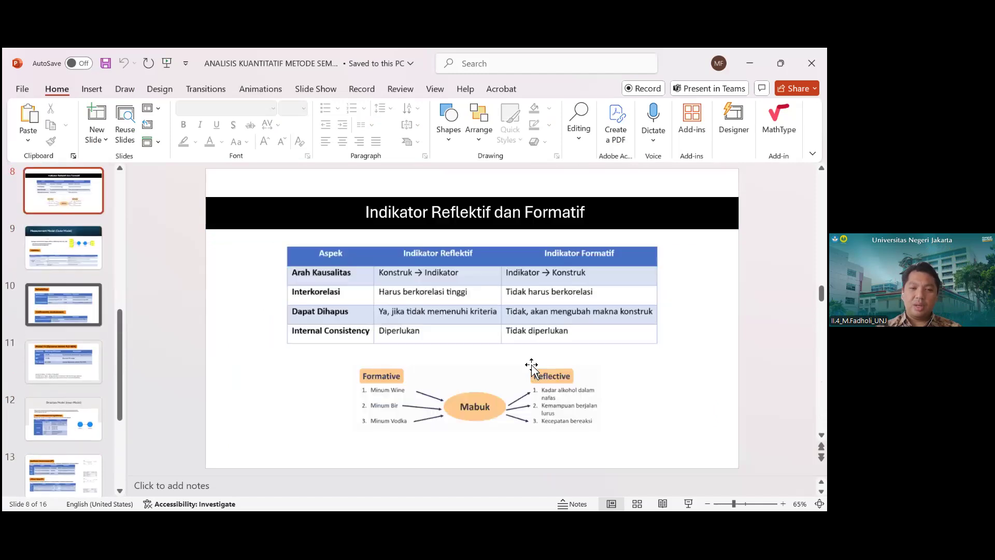
scroll(531, 366, down, 1)
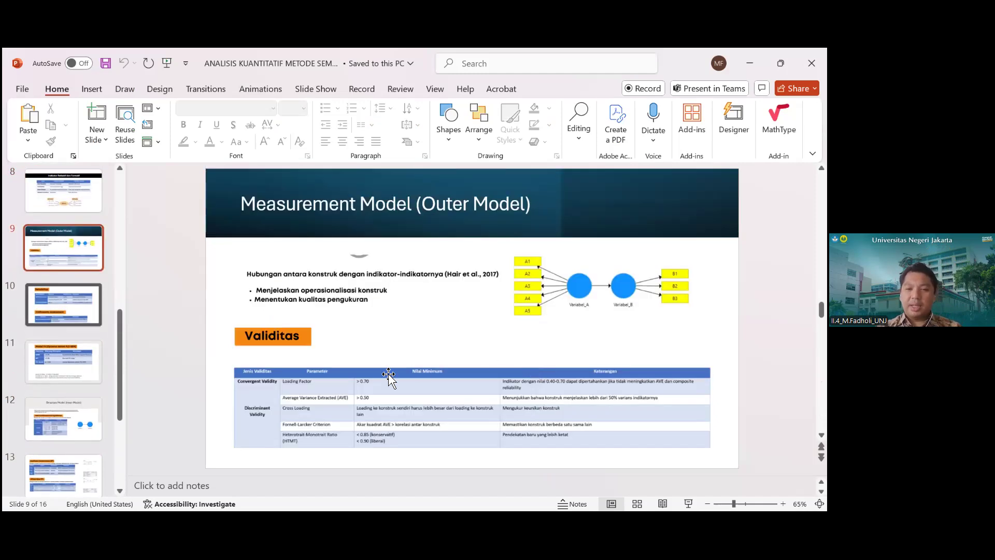
scroll(388, 374, up, 5)
click(550, 244)
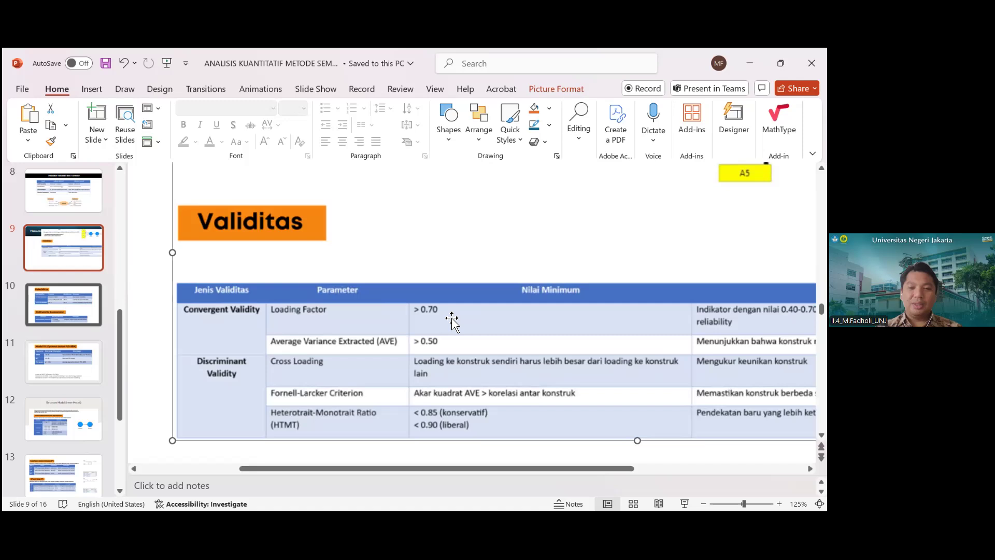
Compare the indicator loadings in the SmartPLS diagram with the loading factor criterion on the PowerPoint slide, and return to SmartPLS
mouse_move(497, 510)
mouse_move(585, 496)
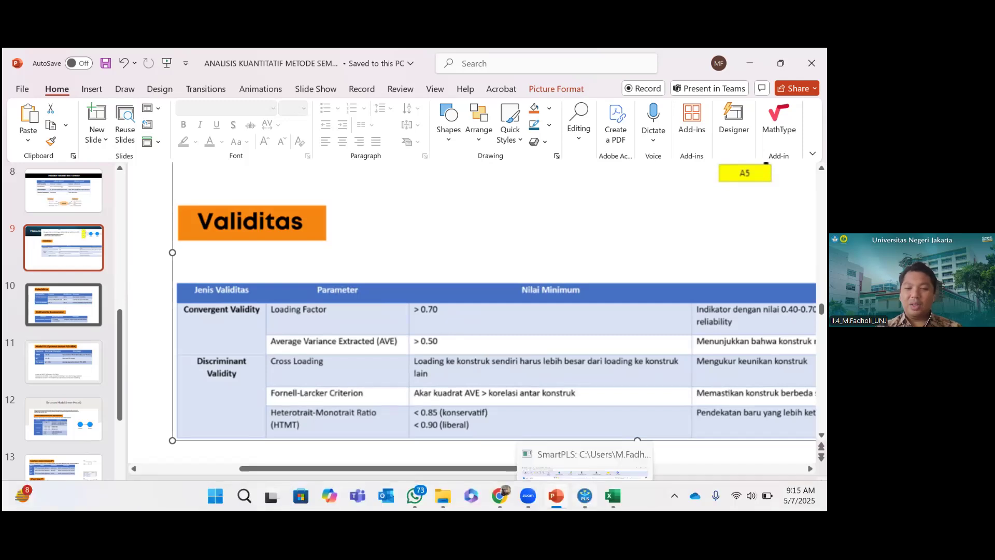
click(572, 466)
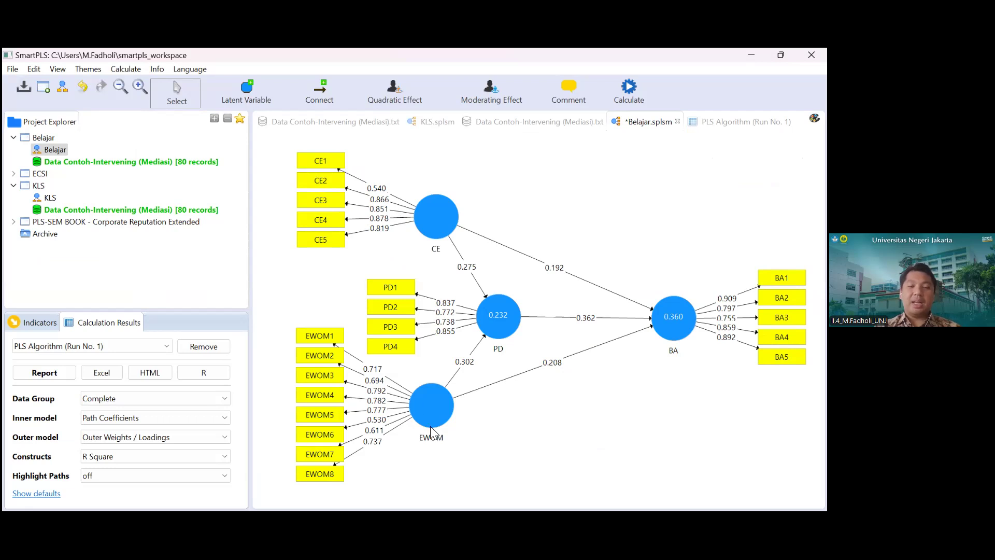
mouse_move(556, 496)
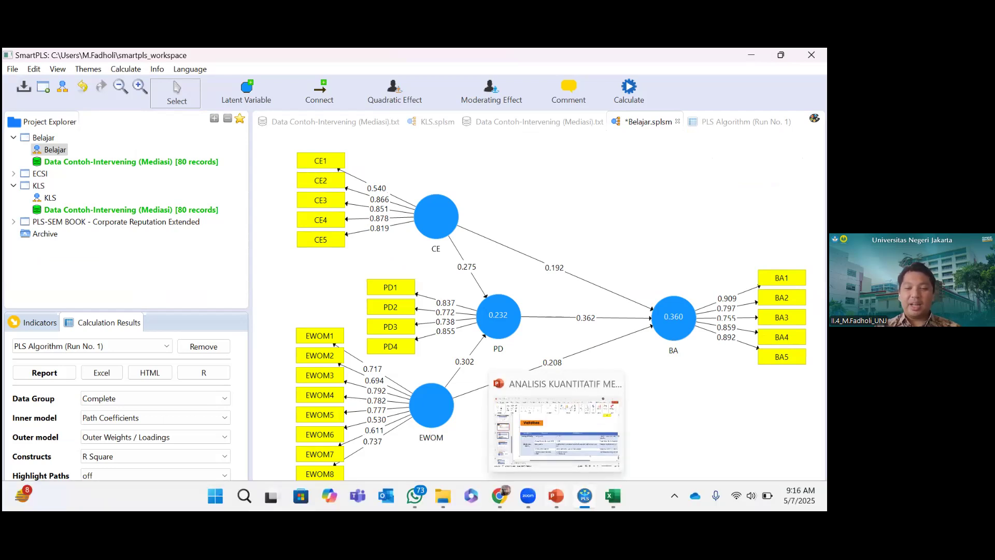
click(554, 425)
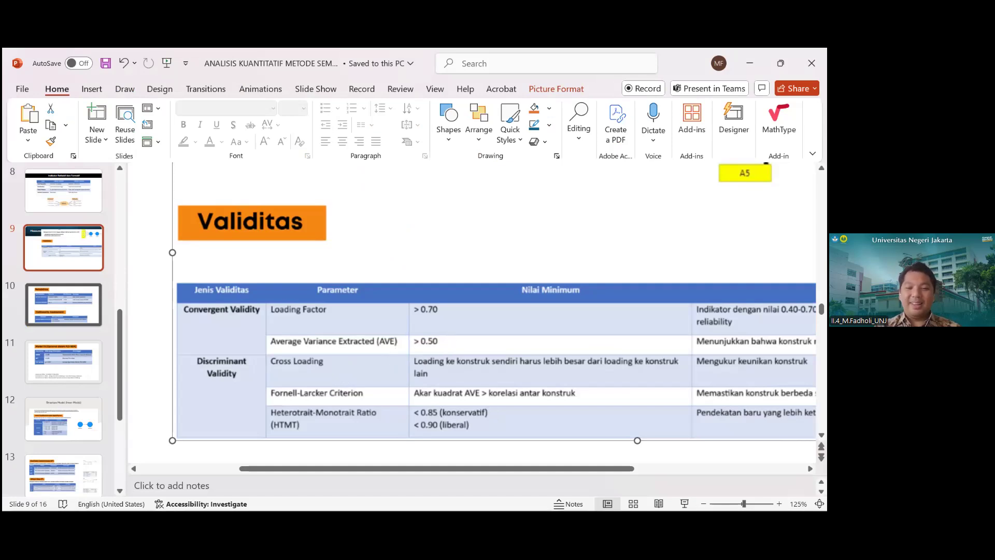
mouse_move(539, 510)
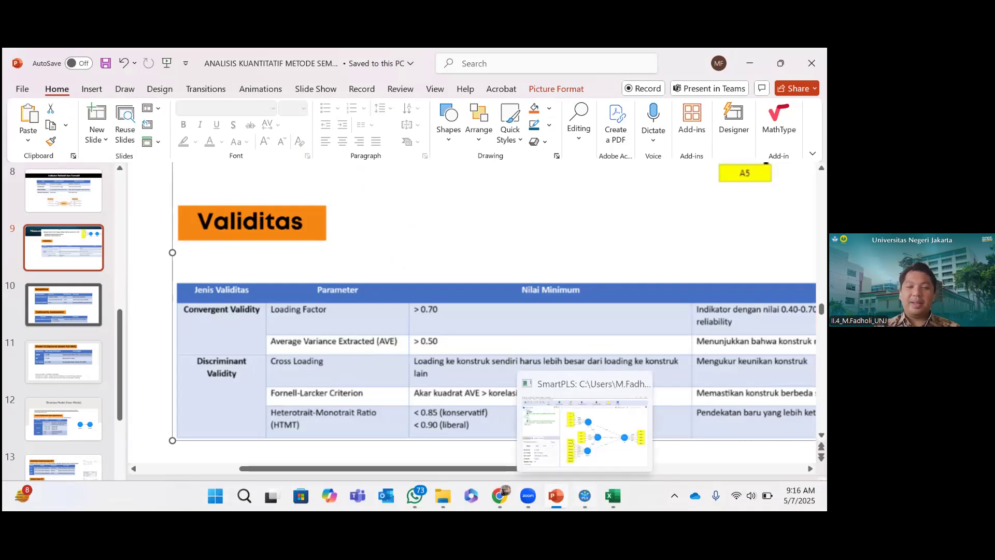
click(585, 496)
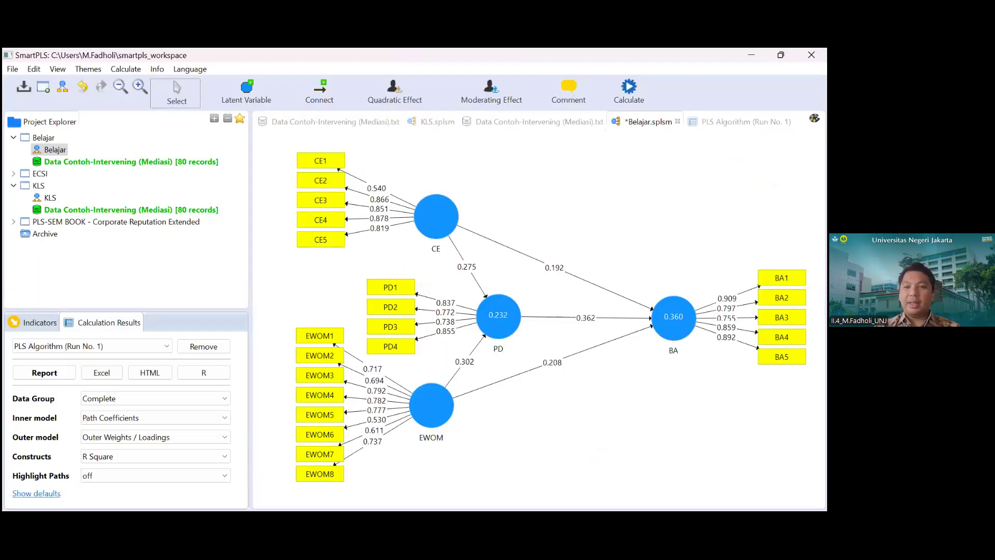
Open the Outer Loadings matrix in the PLS Algorithm report and examine the loadings of the BA, CE, EWOM and PD indicators
click(742, 122)
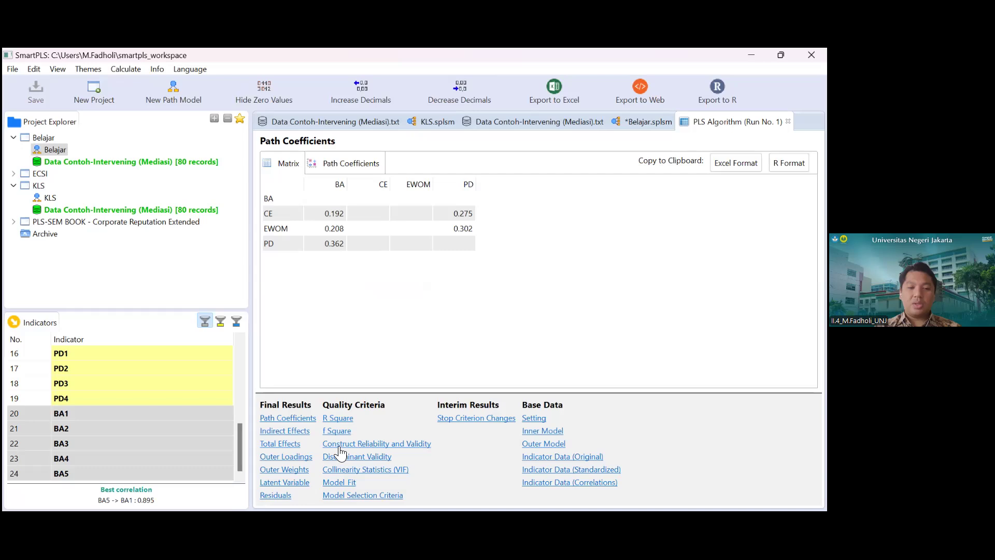
click(291, 458)
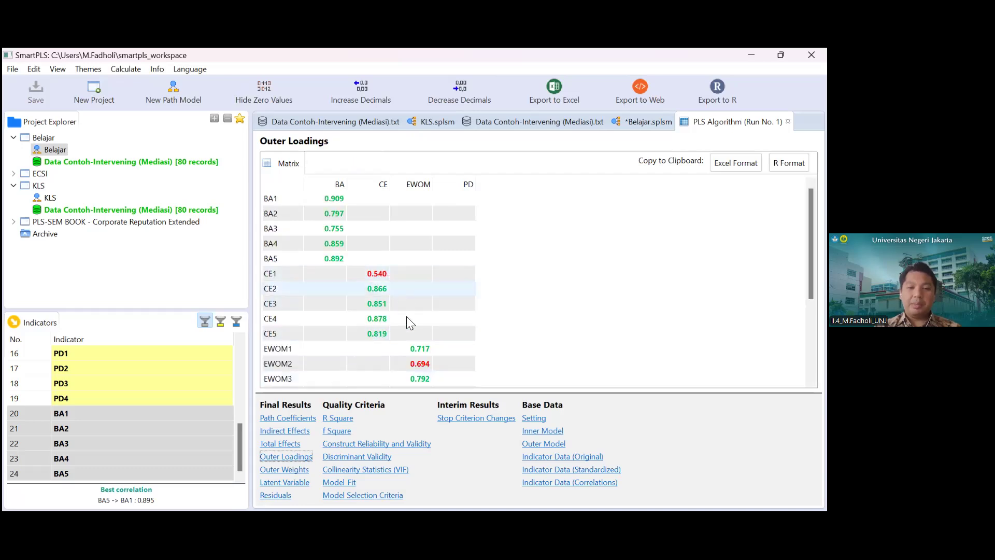
scroll(406, 364, down, 2)
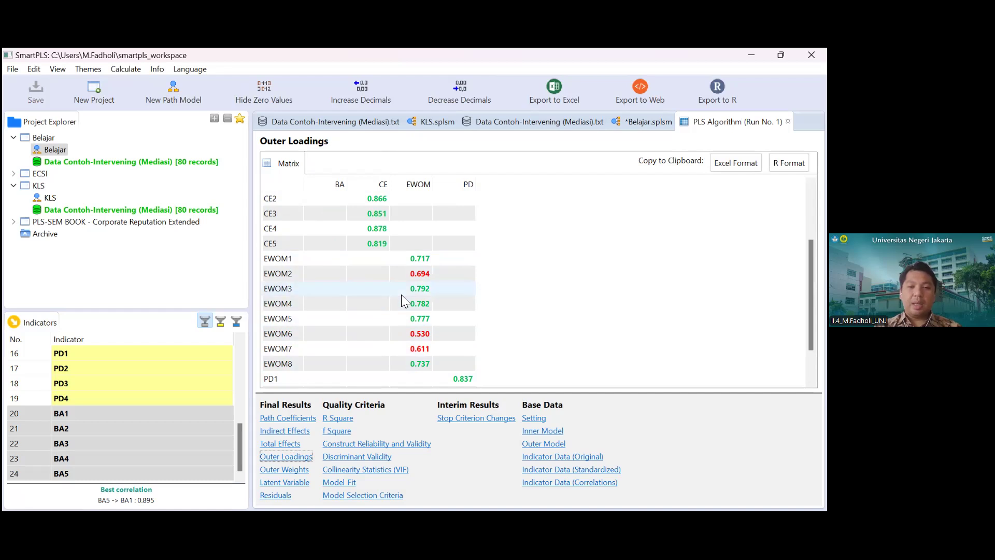
scroll(401, 298, up, 1)
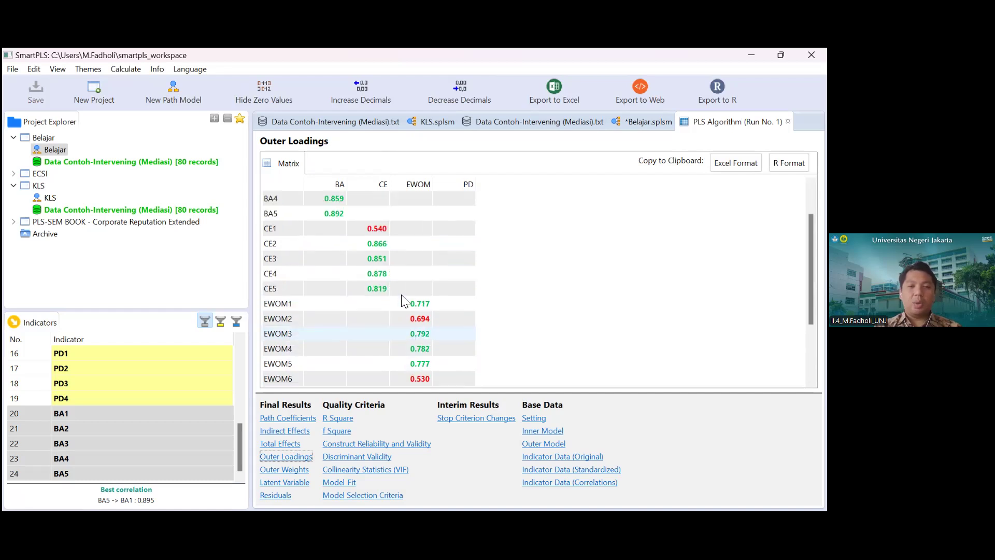
scroll(353, 225, up, 1)
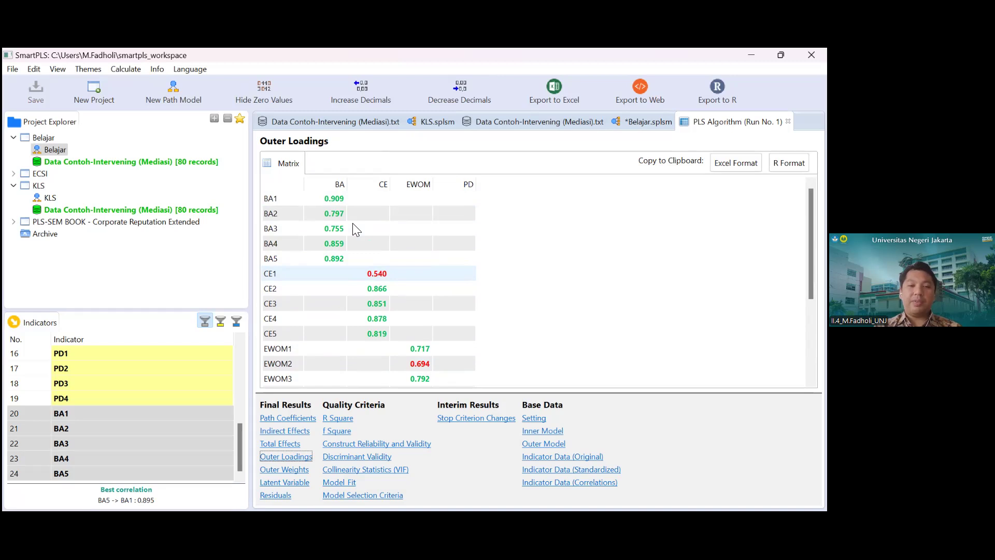
Check the convergent validity criteria on the PowerPoint Validitas slide and return to the SmartPLS report
mouse_move(654, 507)
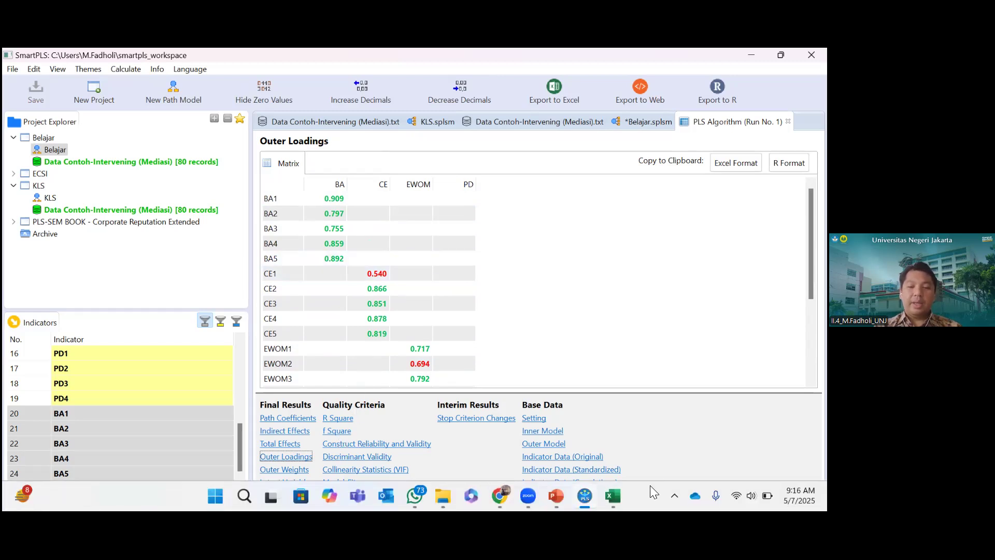
mouse_move(556, 496)
click(490, 384)
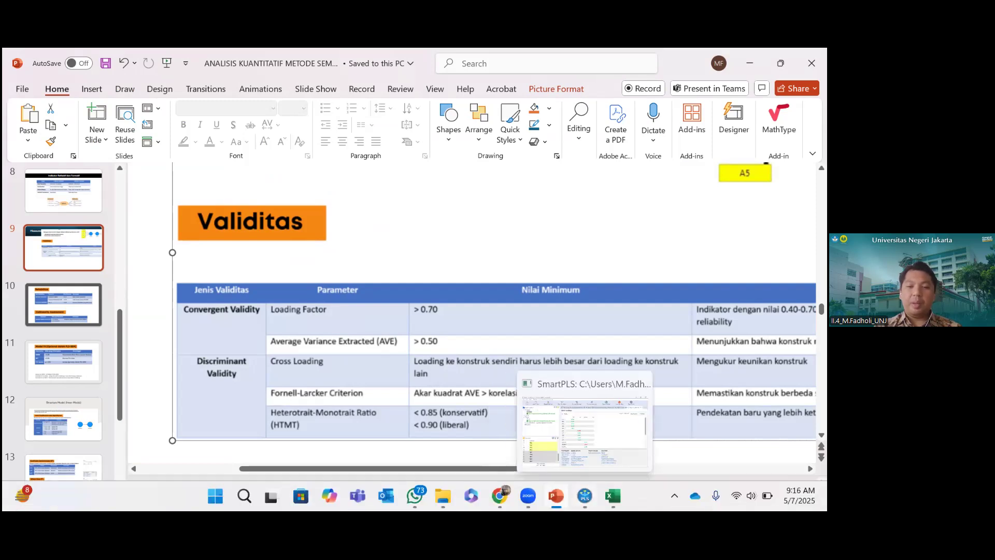
click(585, 496)
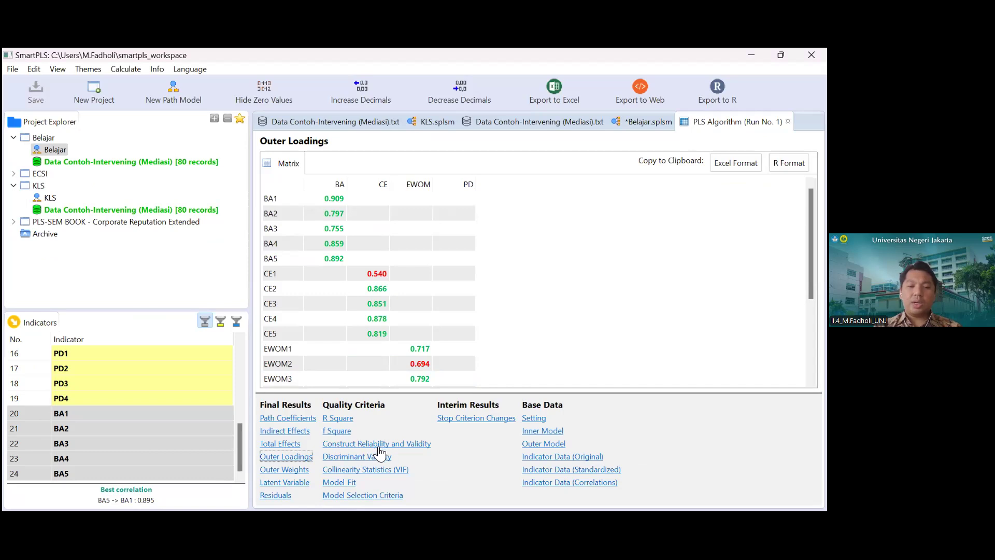
Open the Construct Reliability and Validity results and examine the Average Variance Extracted (AVE) in both the chart and the matrix
click(361, 445)
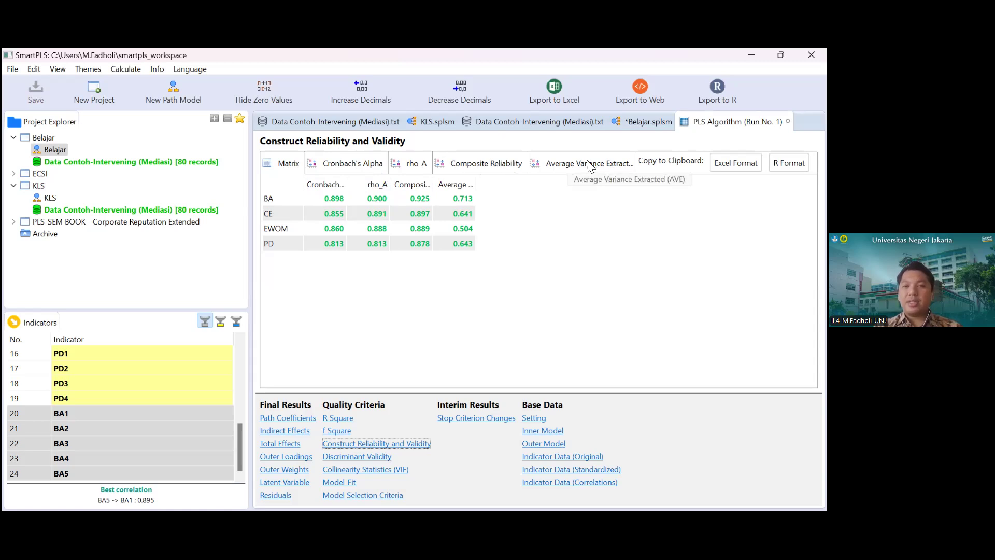
click(631, 163)
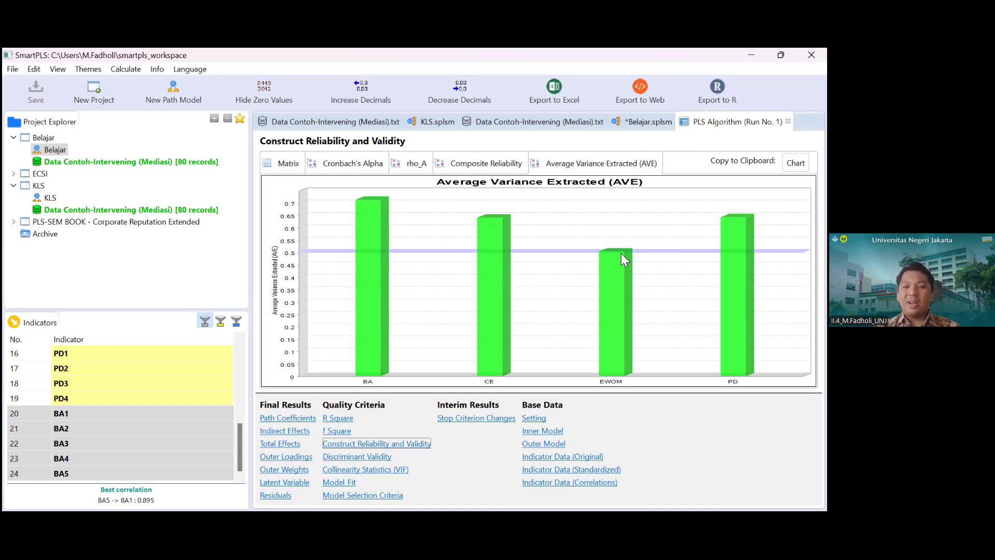
mouse_move(620, 255)
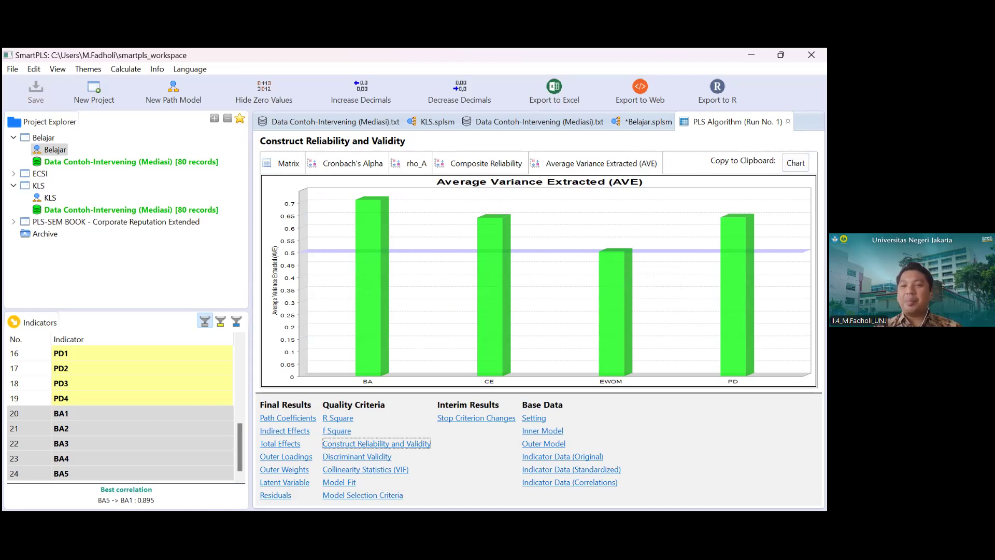
click(357, 165)
click(290, 167)
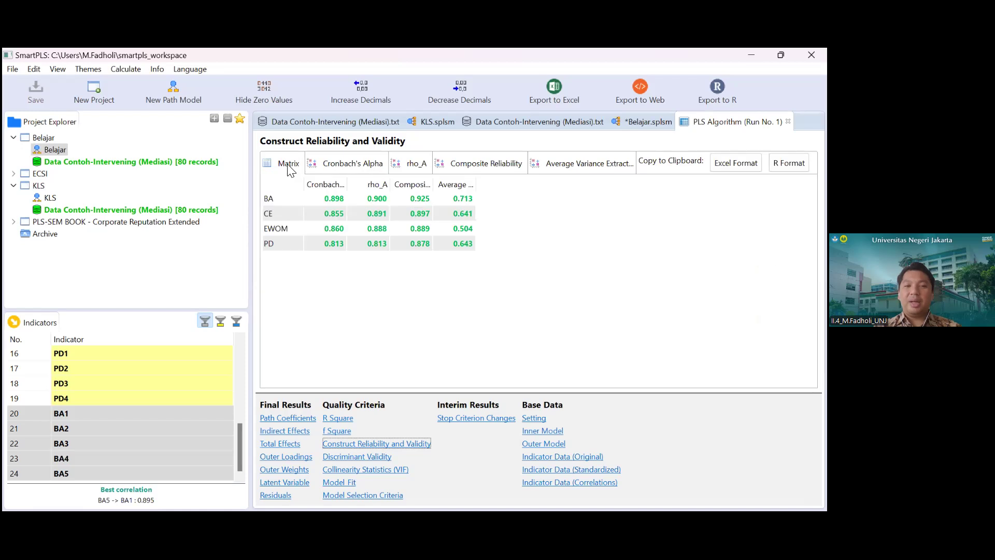
click(565, 166)
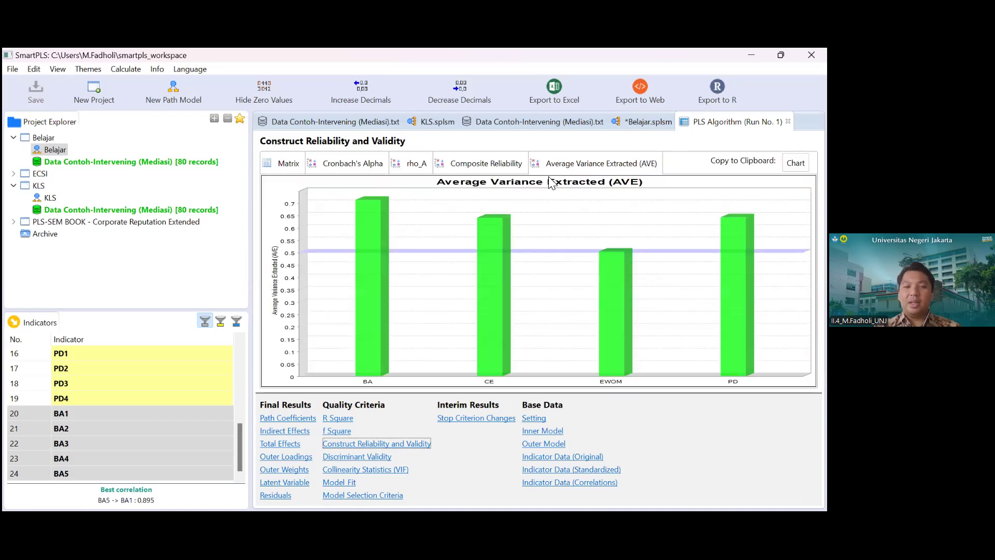
click(284, 163)
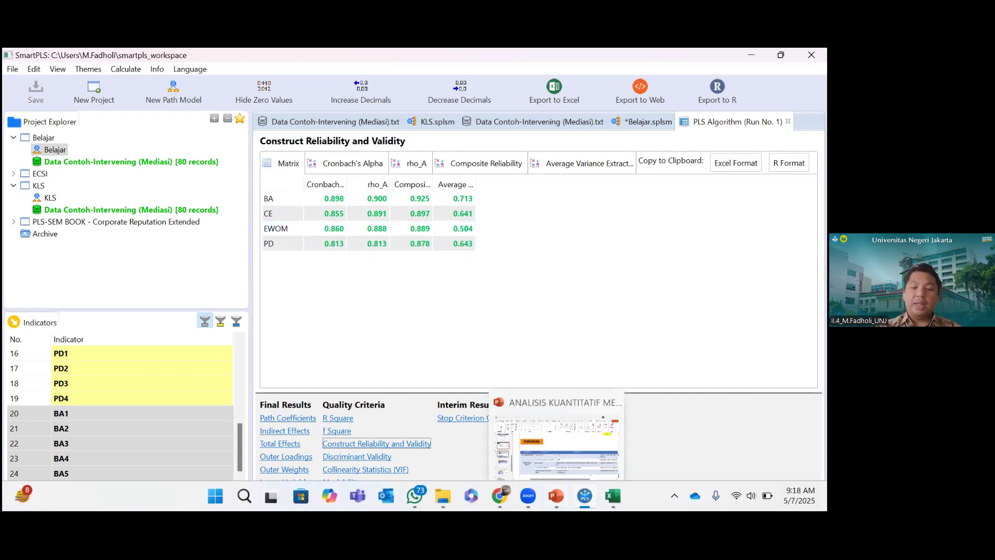
Switch to PowerPoint and review the discriminant validity criteria in the Validitas table
mouse_move(556, 496)
click(515, 429)
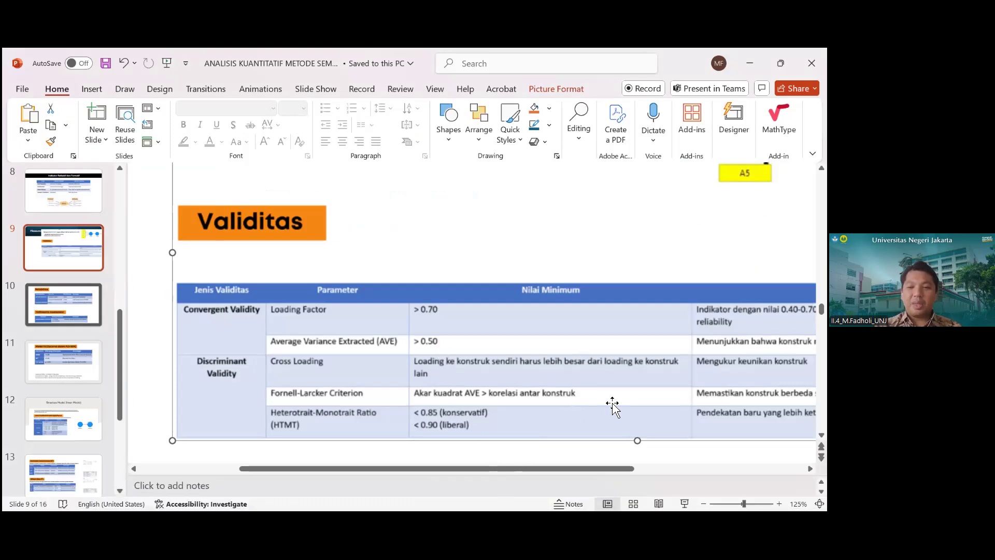
scroll(612, 403, right, 1)
scroll(613, 403, left, 1)
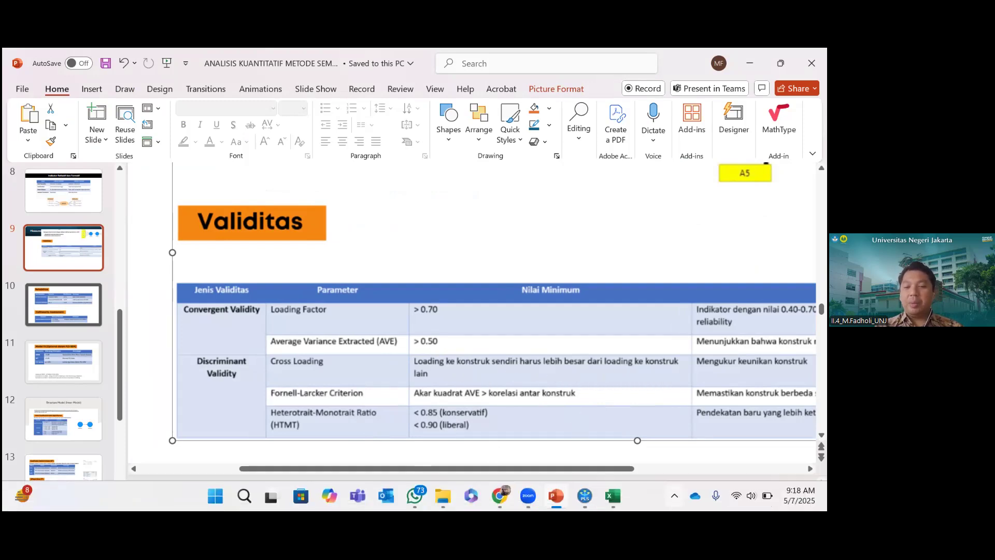
Return to the SmartPLS report, open the Discriminant Validity results and examine the Cross Loadings matrix for all indicators
click(584, 496)
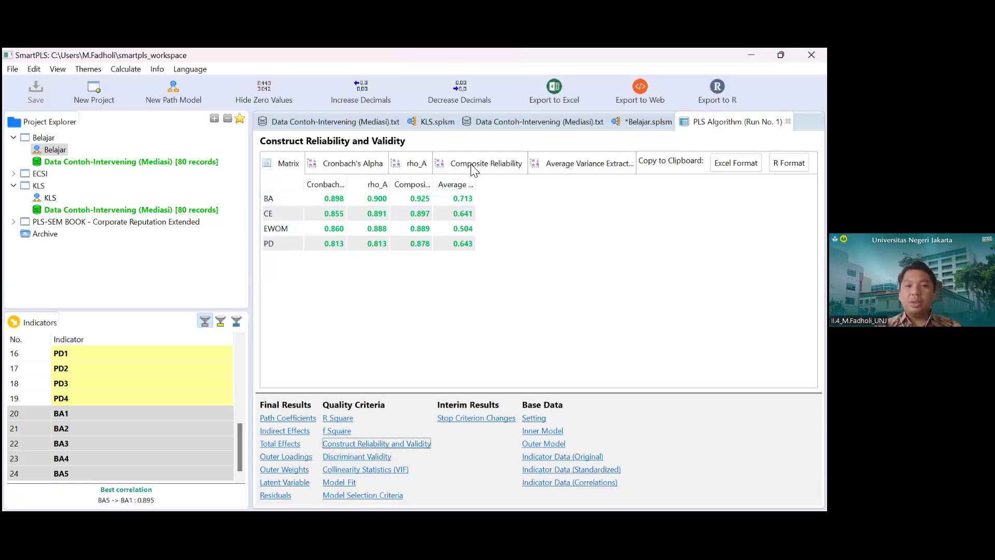
click(355, 458)
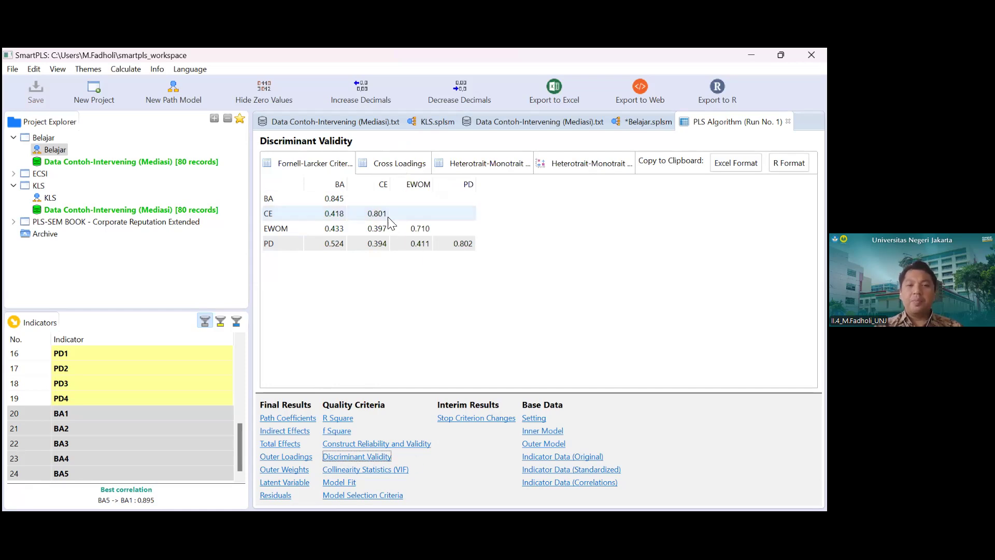
click(407, 164)
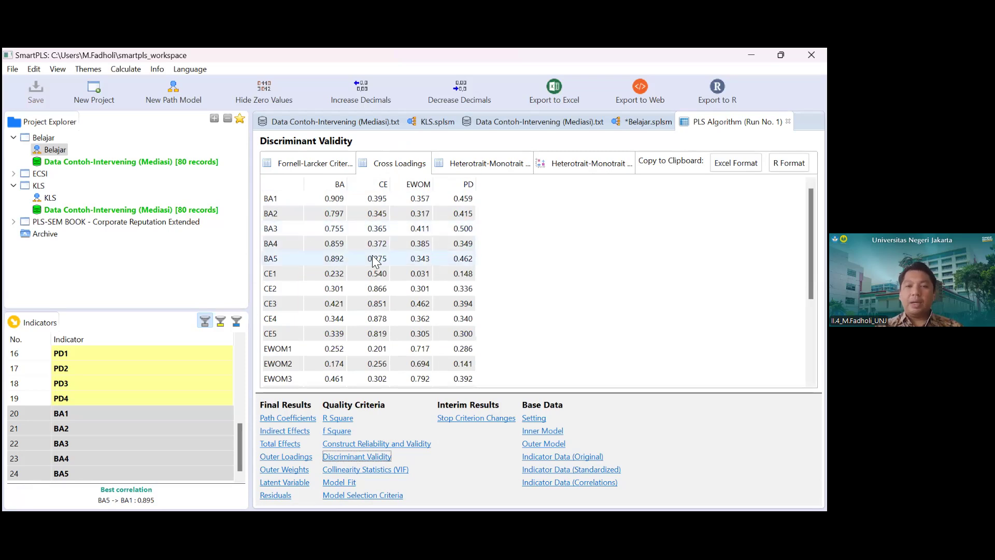
scroll(376, 262, down, 3)
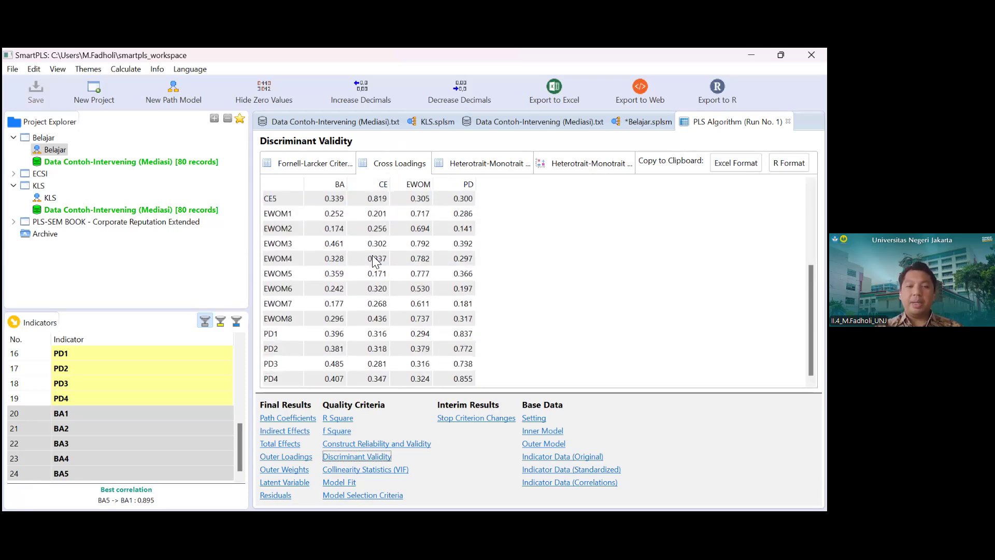
scroll(376, 262, up, 3)
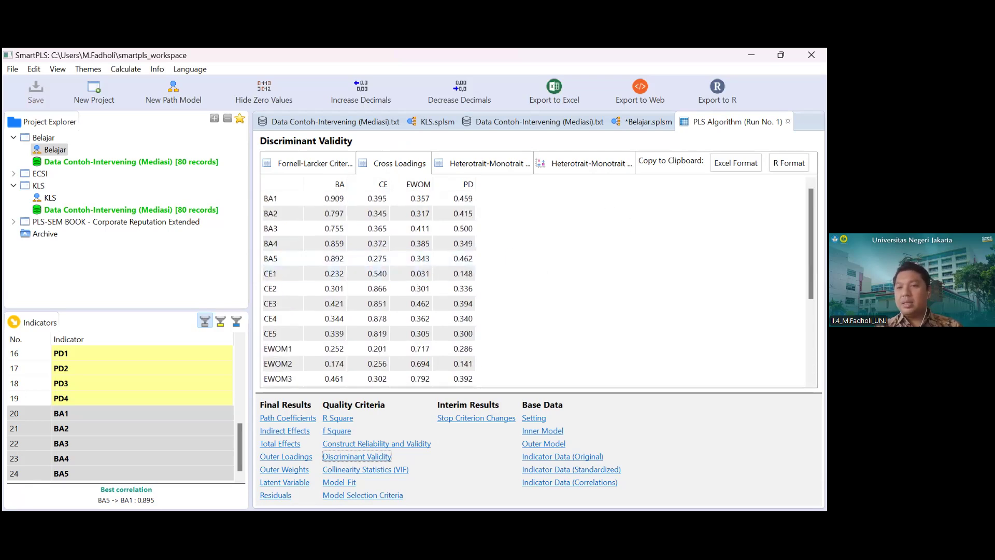
Copy the Cross Loadings matrix in Excel format and paste it at cell A1 of a new sheet in the Excel workbook Book1
click(736, 163)
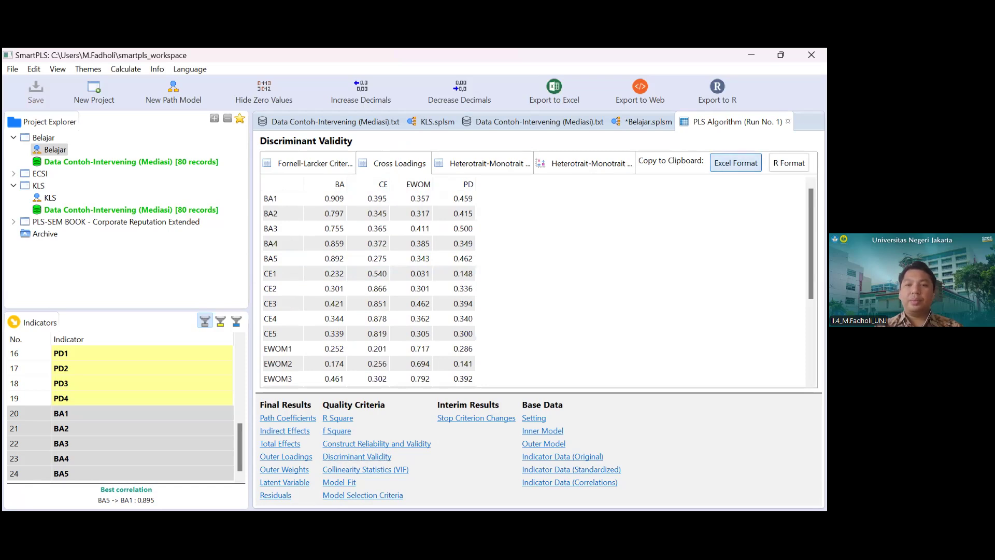
mouse_move(499, 510)
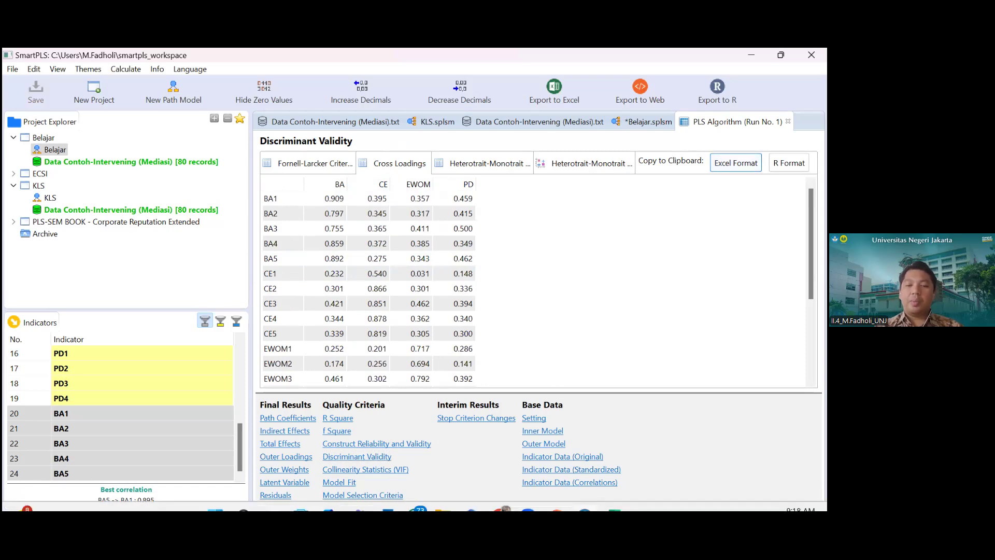
mouse_move(613, 496)
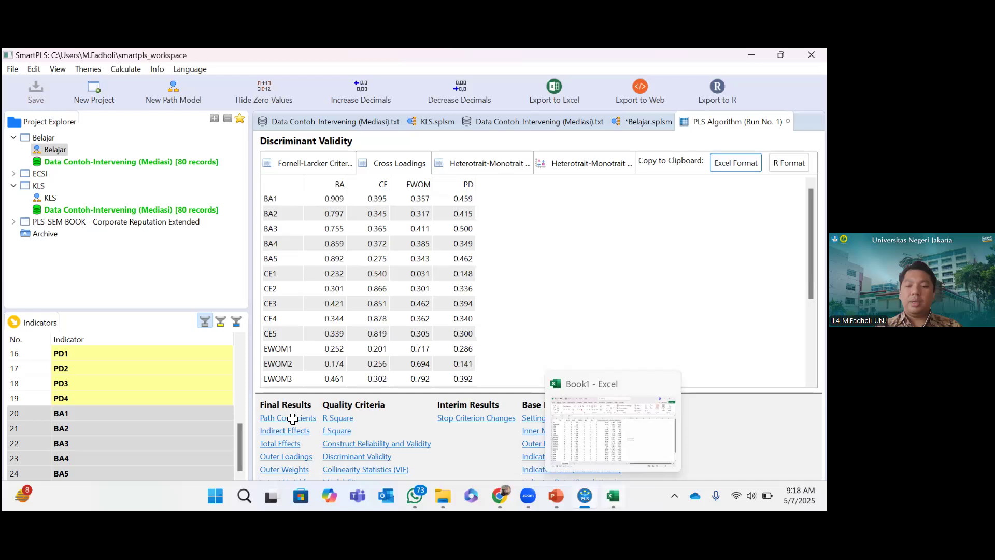
click(613, 430)
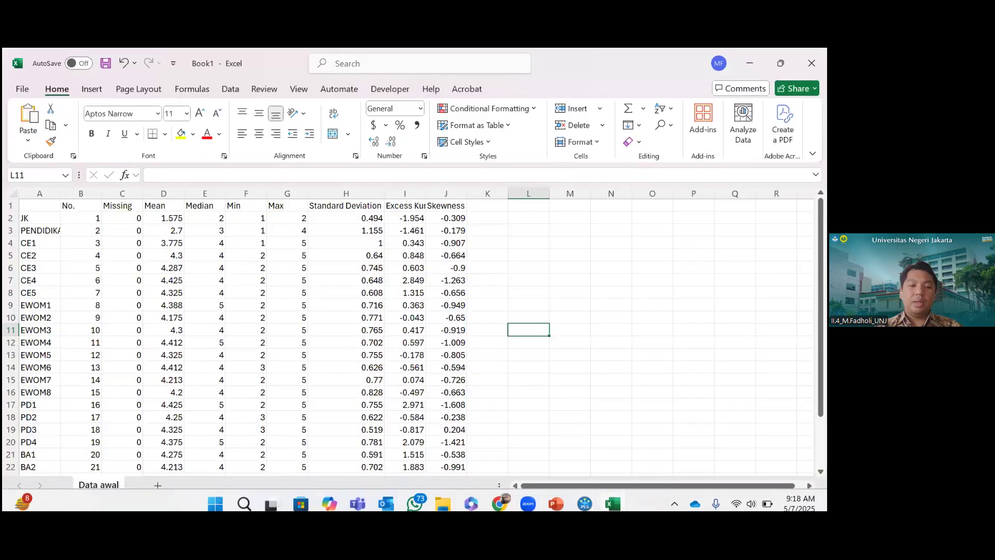
click(165, 485)
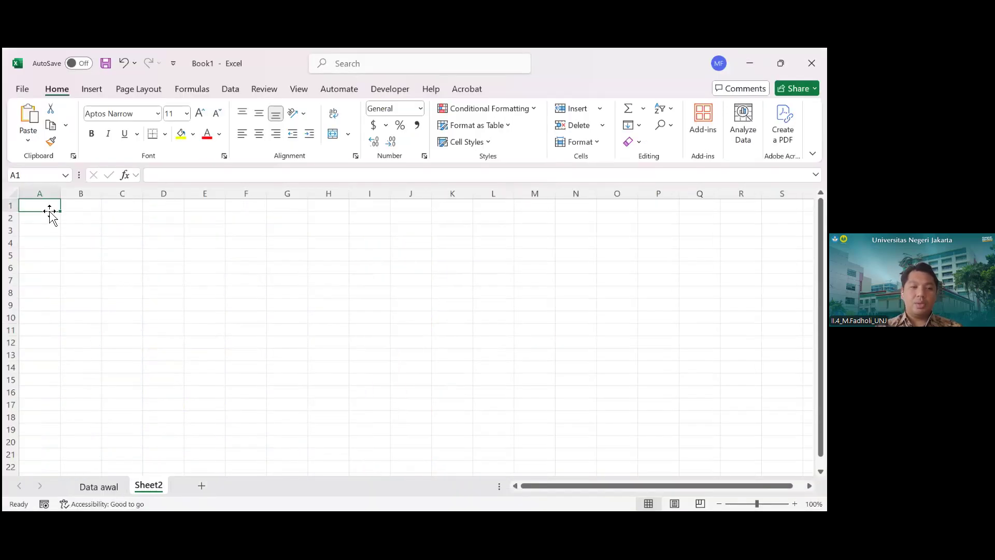
key(ctrl+v)
click(330, 300)
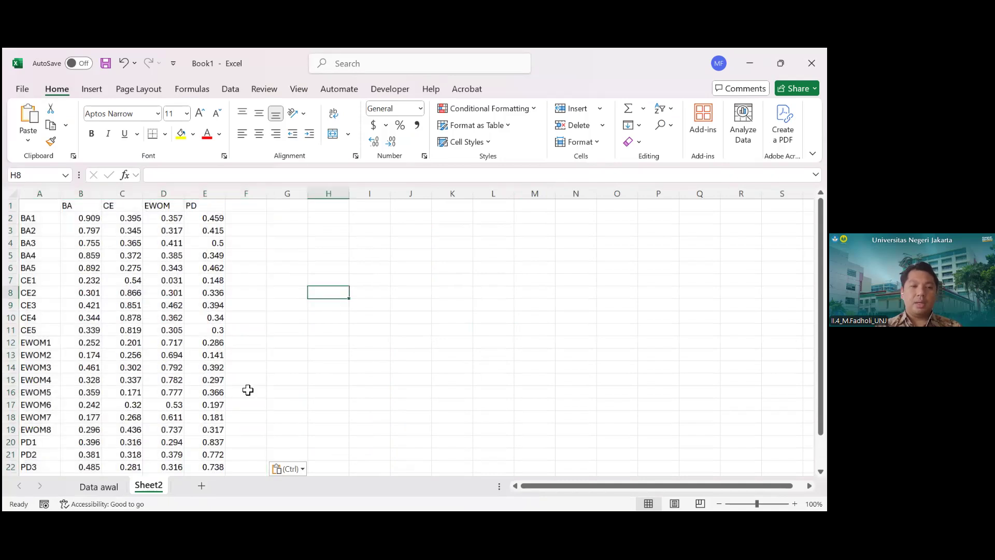
Rename the sheet holding the pasted matrix as "Cross Loading"
right_click(150, 483)
click(184, 317)
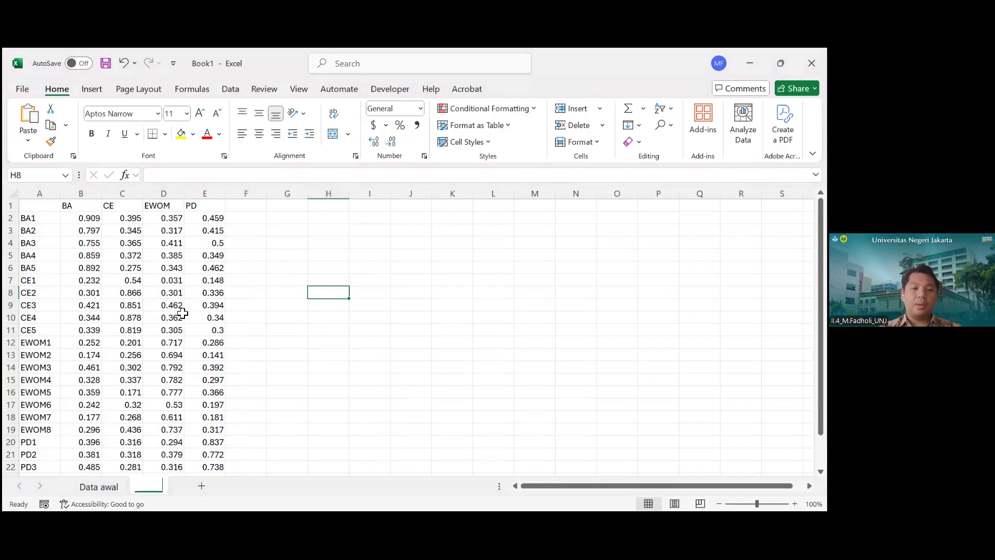
text(Cross Loading)
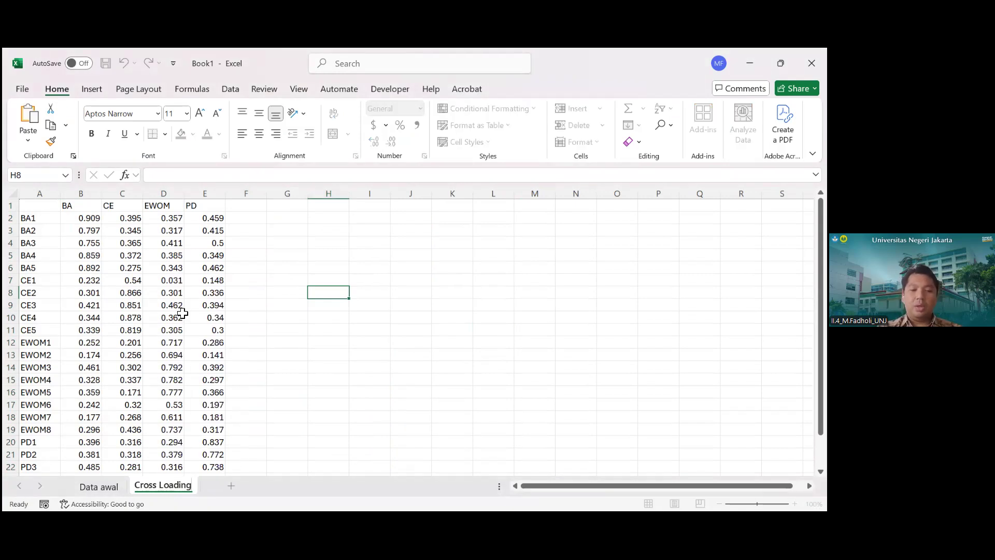
key(Return)
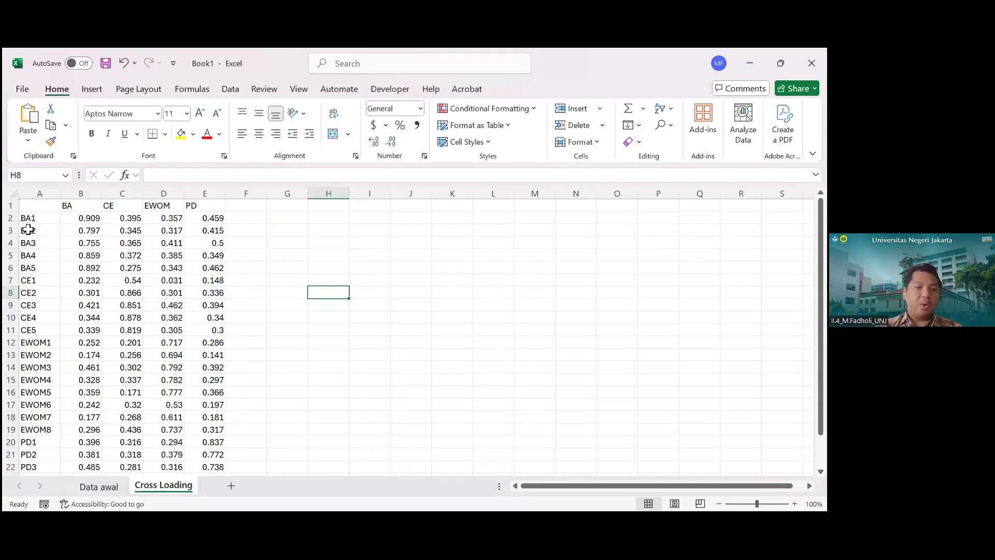
Fill the BA1–BA5 loadings in the BA column yellow and the CE1–CE5 loadings in the CE column light blue
drag(82, 220, 82, 267)
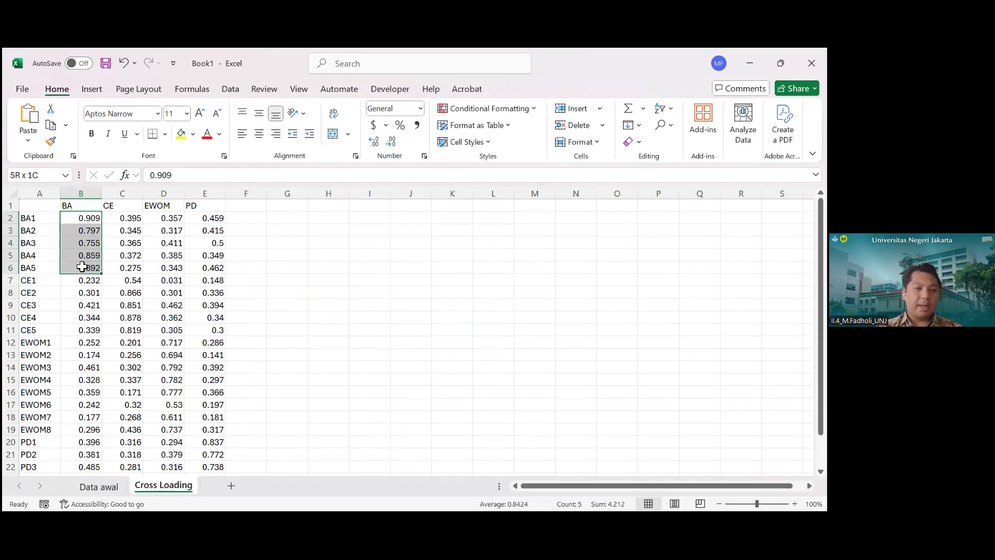
click(181, 134)
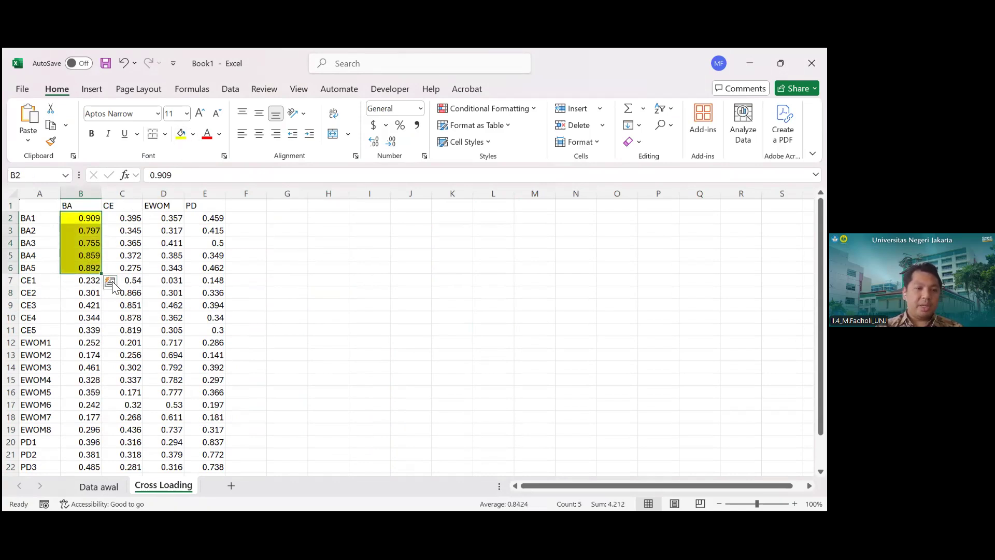
drag(137, 281, 137, 325)
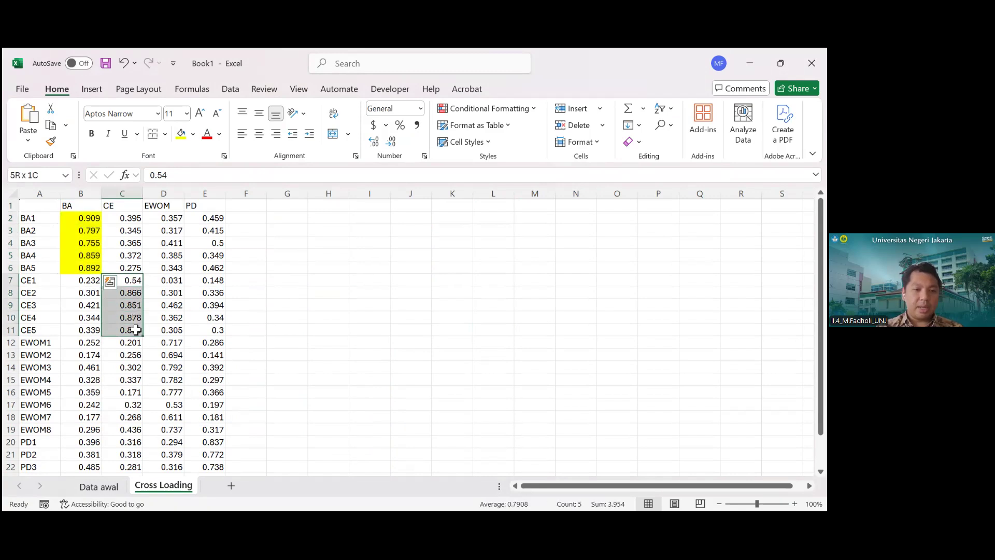
click(193, 136)
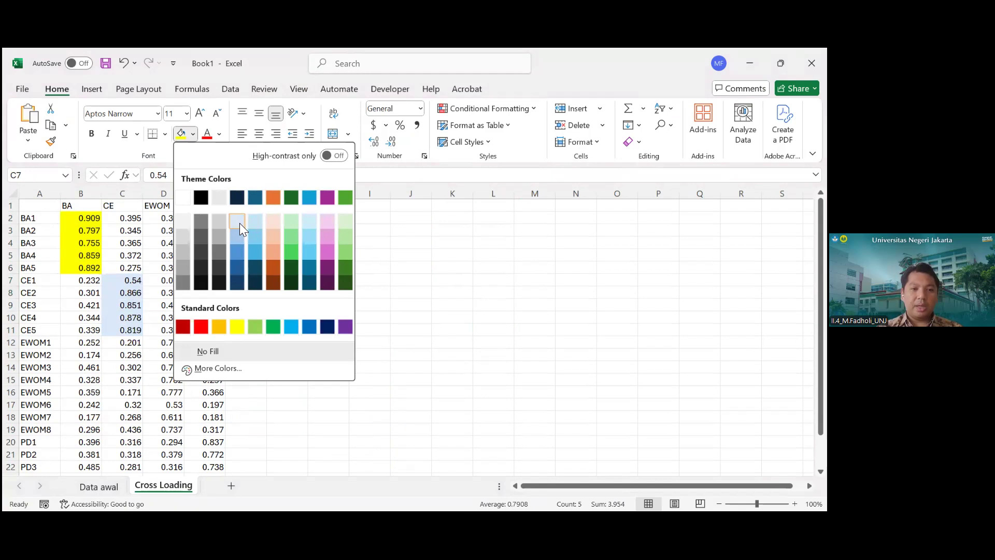
click(240, 222)
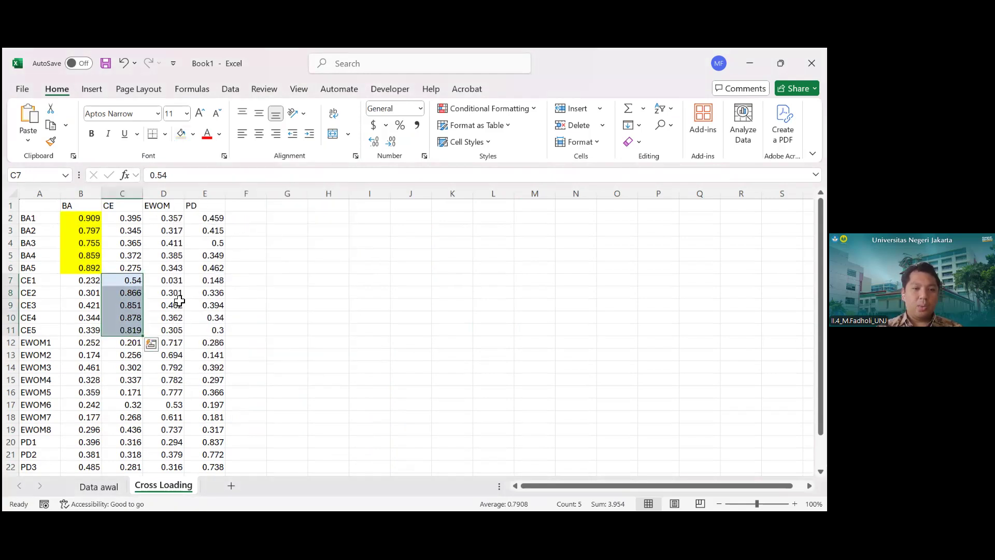
Fill the EWOM1–EWOM8 loadings in the EWOM column light orange and the PD1–PD4 loadings in the PD column light green
drag(173, 342, 171, 431)
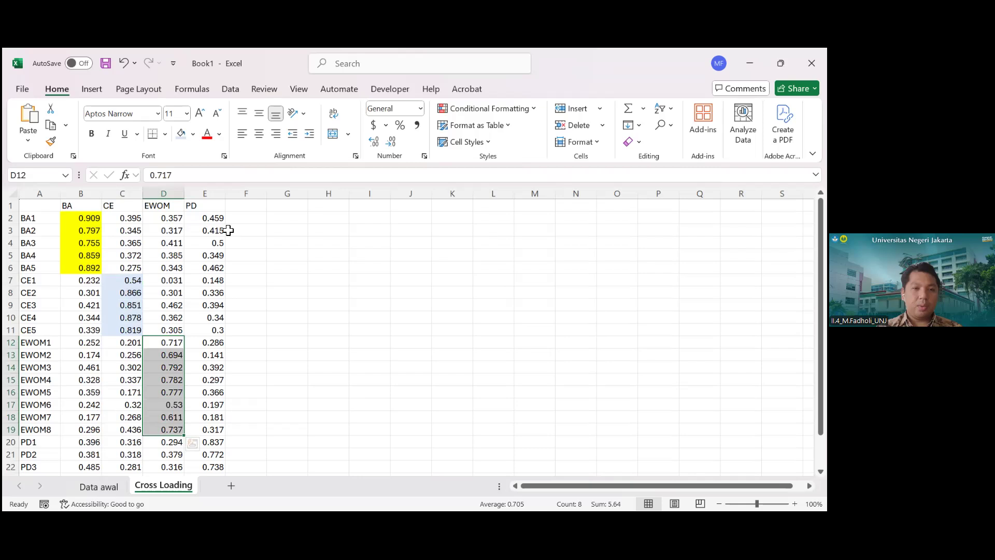
click(192, 133)
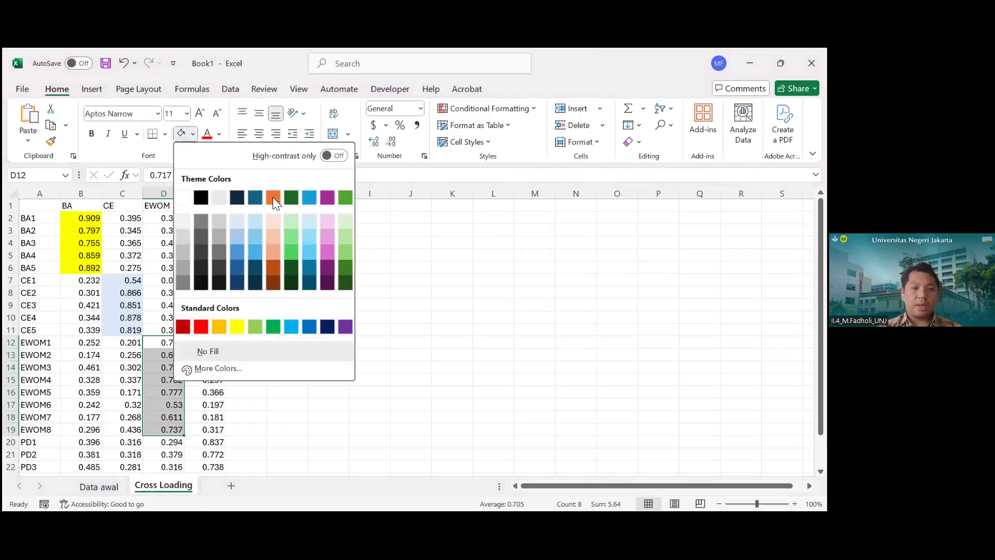
click(275, 254)
scroll(262, 376, down, 2)
drag(216, 384, 215, 417)
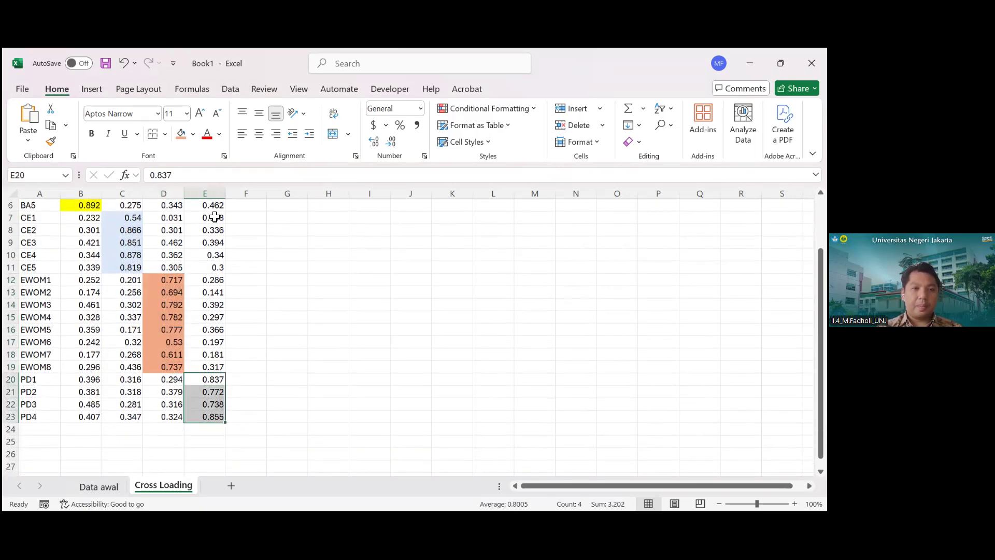
click(193, 134)
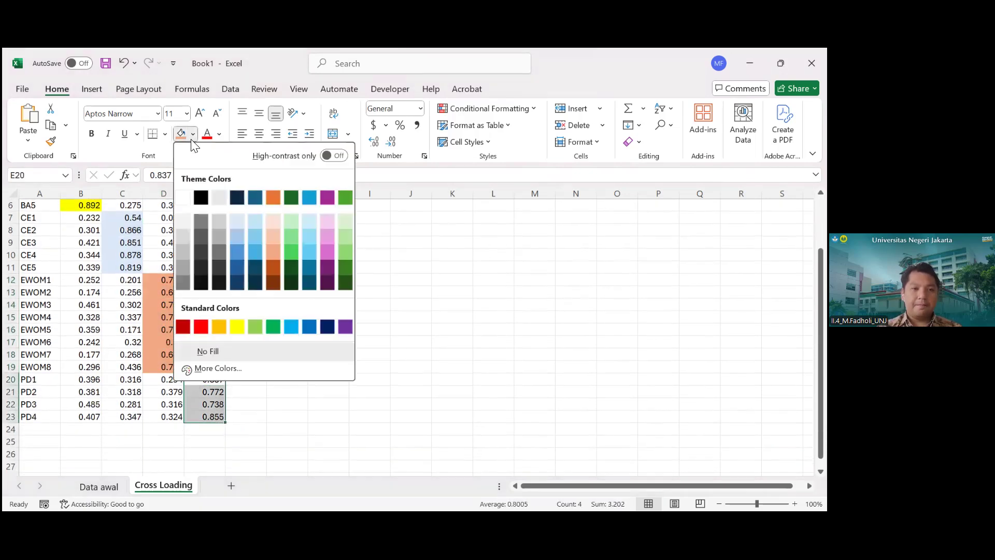
click(291, 242)
click(329, 340)
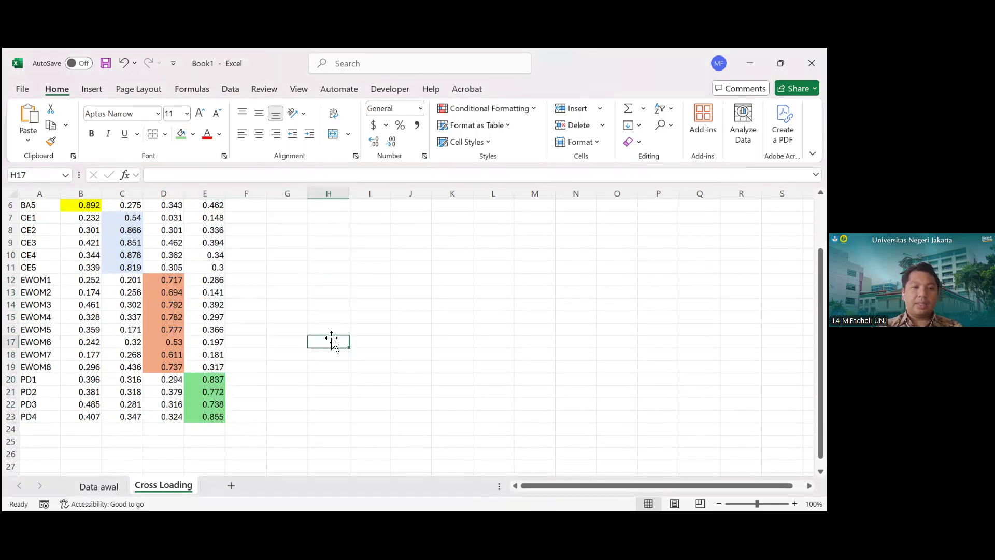
Review the cross loading criterion on the PowerPoint Validitas slide and compare it with the highlighted values in the Excel Cross Loading sheet
scroll(469, 403, up, 2)
mouse_move(471, 509)
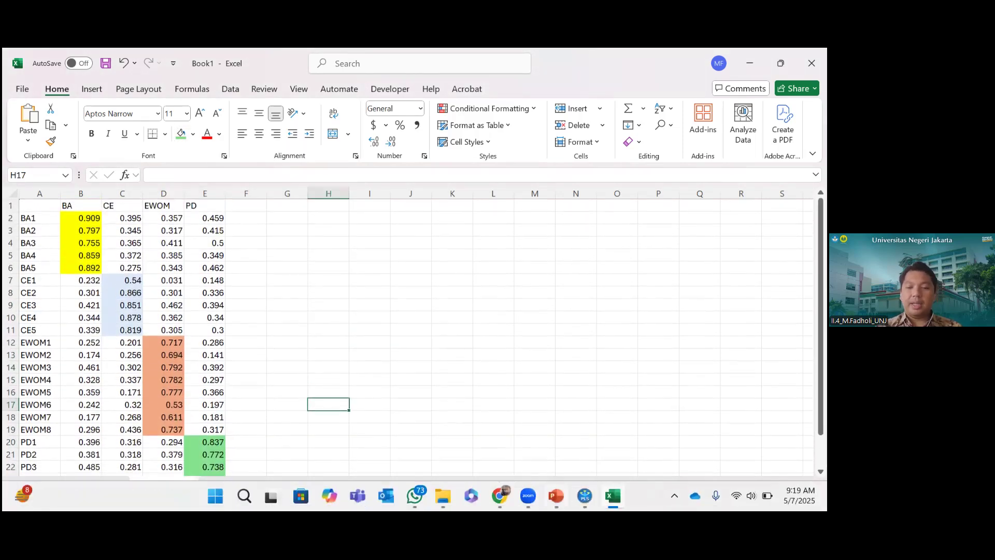
click(556, 496)
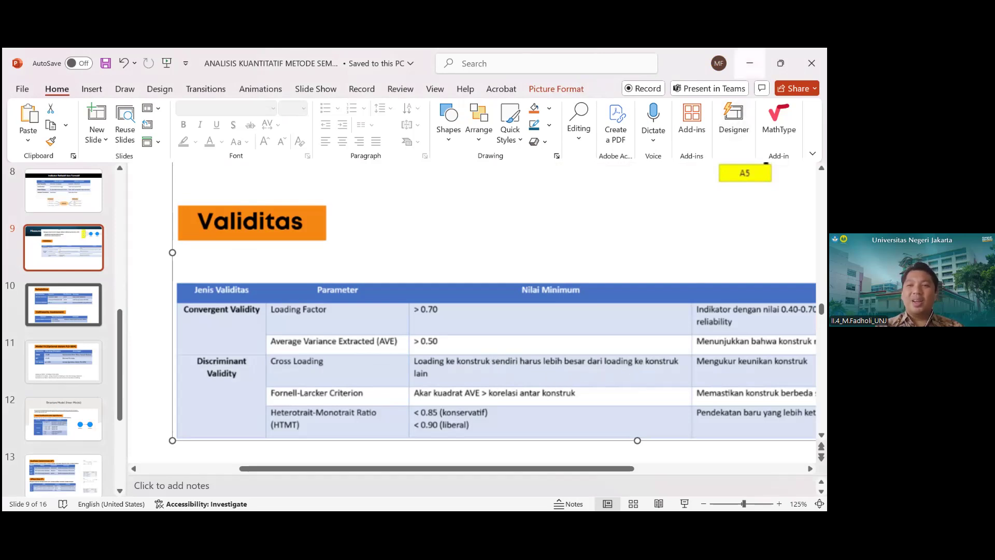
click(749, 63)
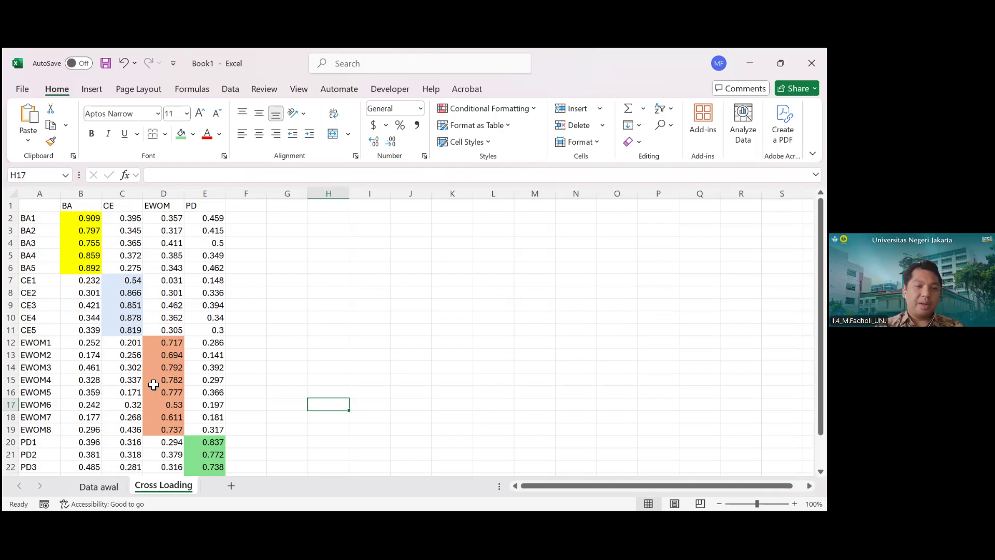
scroll(193, 380, down, 2)
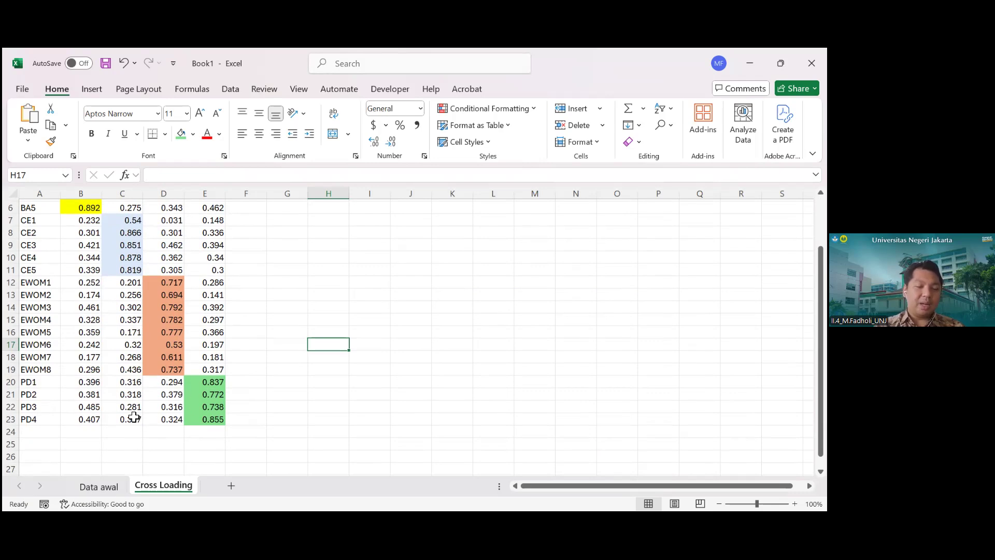
scroll(206, 372, up, 2)
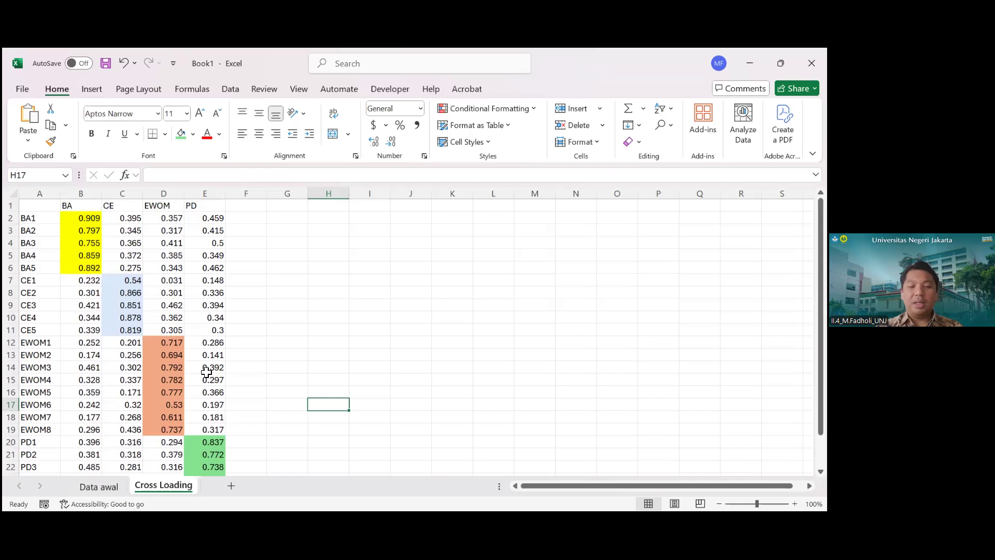
Switch to SmartPLS to inspect the loadings in the Belajar model diagram, and return to the PowerPoint Validitas slide to check the criteria
mouse_move(363, 510)
mouse_move(585, 496)
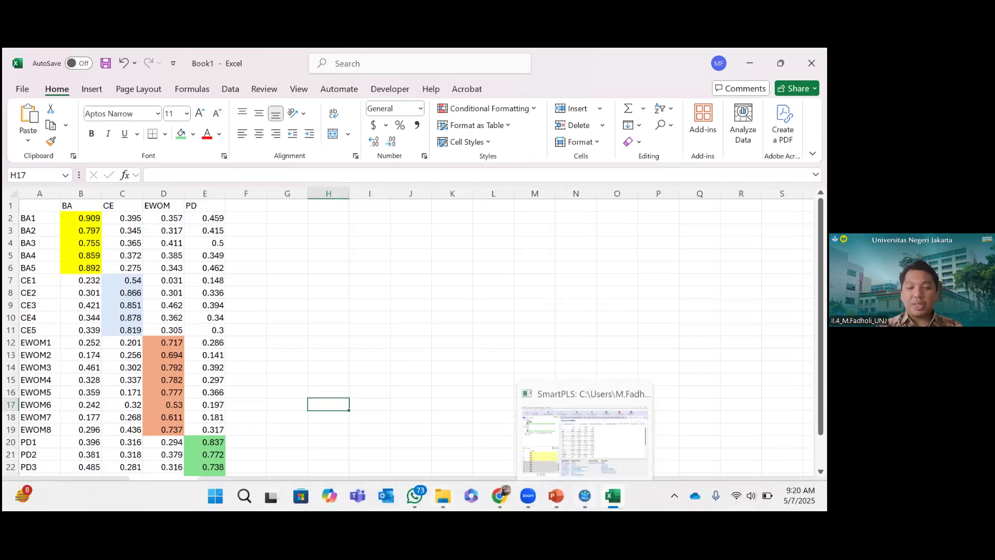
click(570, 425)
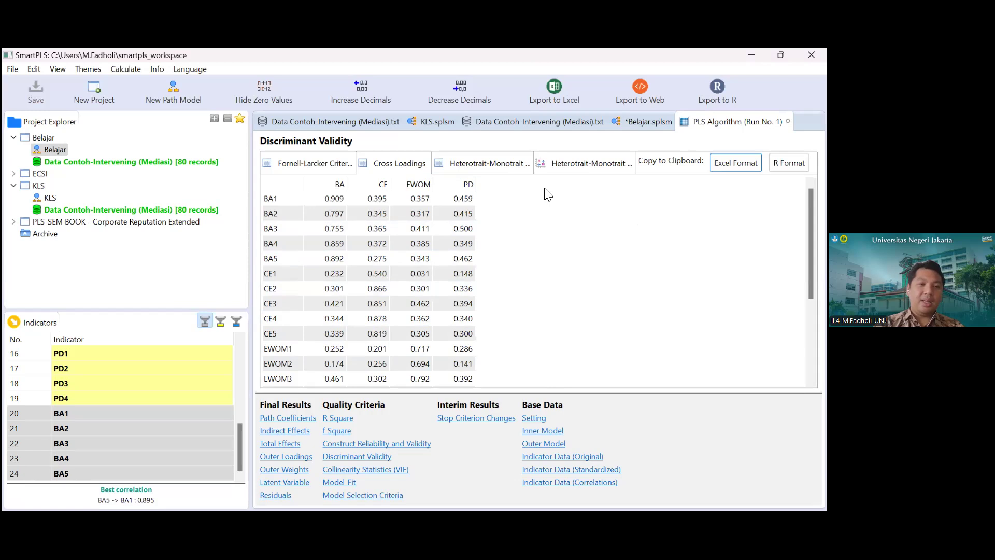
click(627, 127)
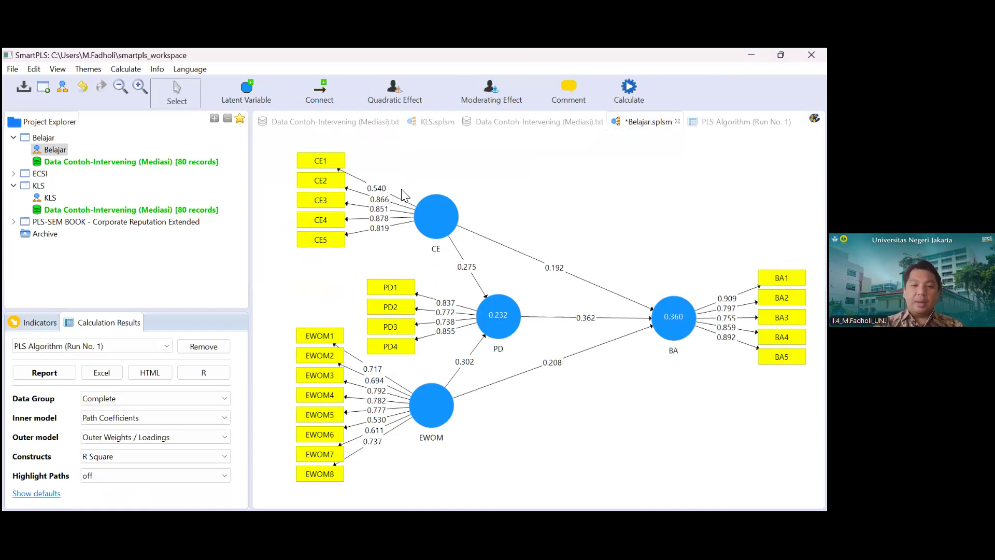
mouse_move(441, 510)
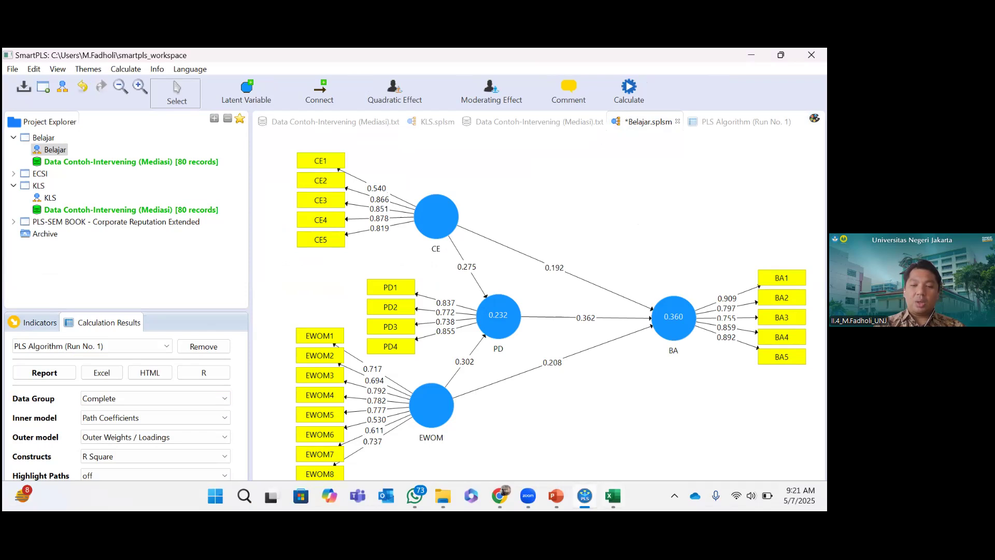
click(556, 496)
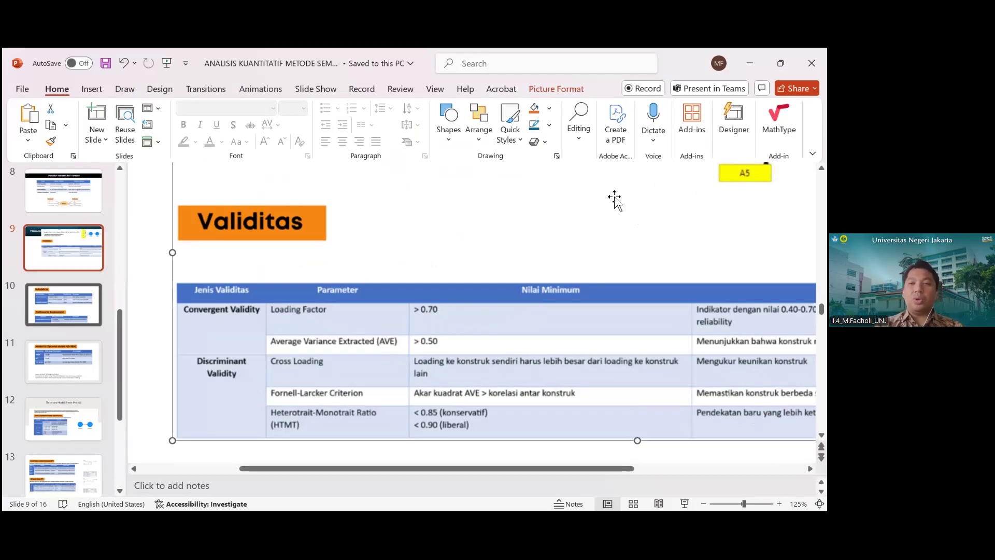
mouse_move(585, 496)
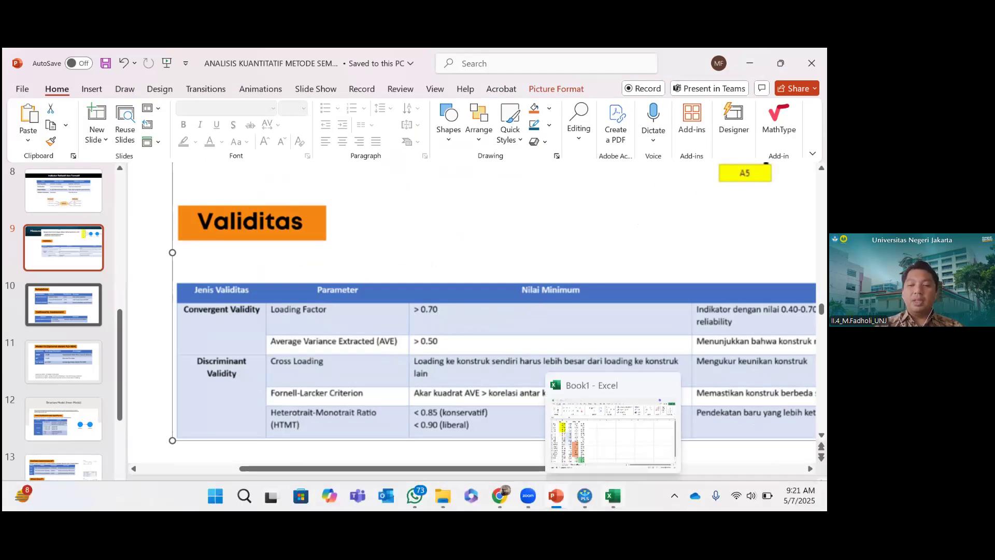
Switch to SmartPLS to review the Outer Loadings matrix in the PLS Algorithm results, and return to the loading factor criterion on the PowerPoint Validitas slide
click(562, 436)
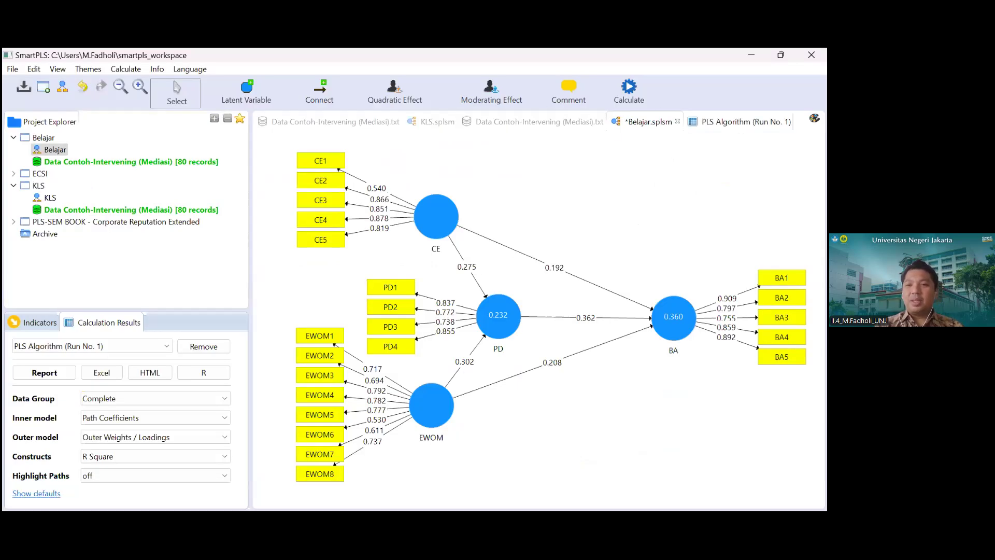
click(745, 122)
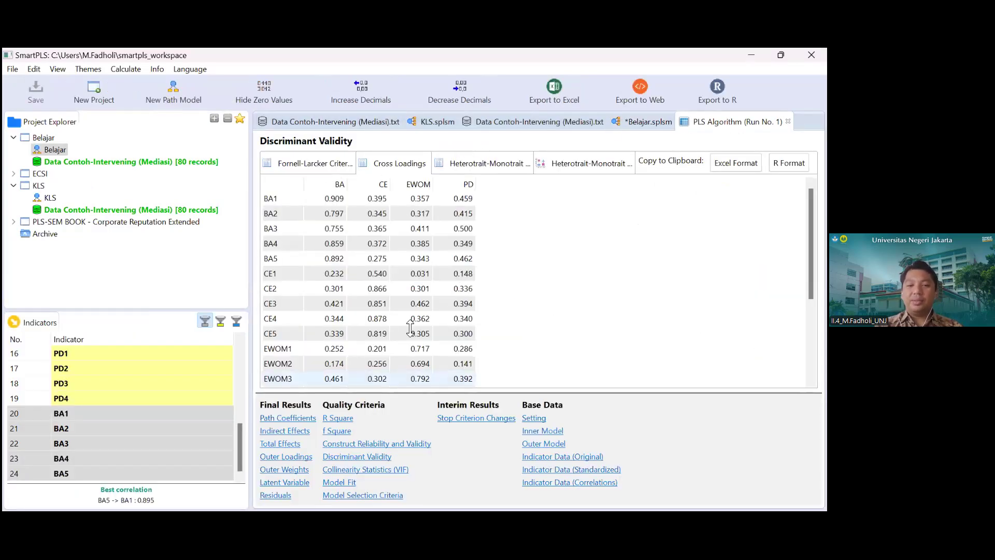
click(284, 458)
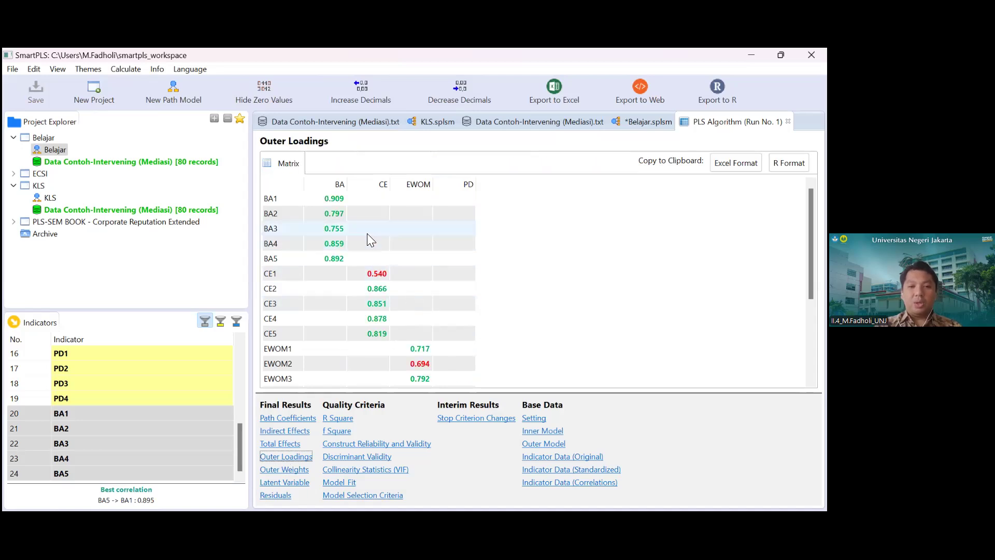
scroll(391, 275, down, 1)
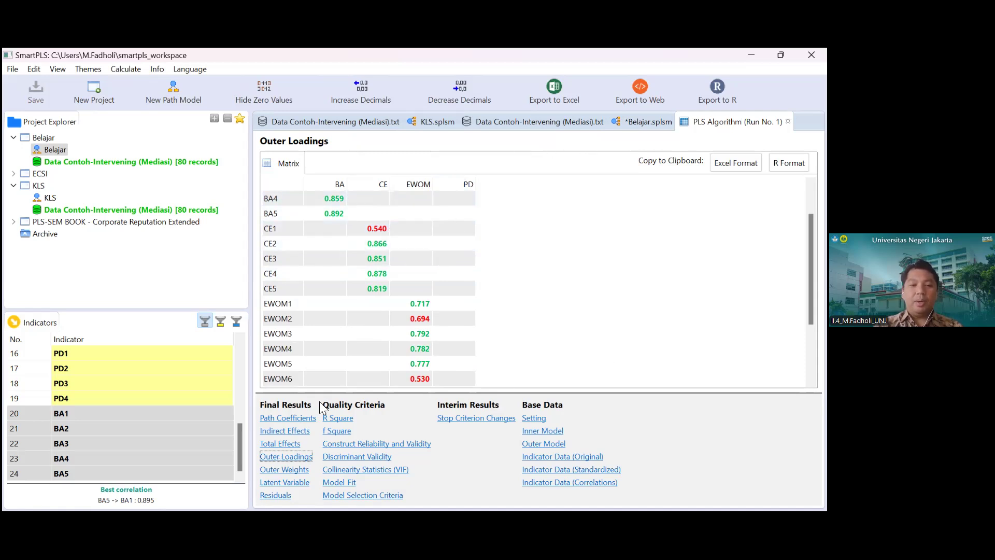
scroll(390, 340, down, 2)
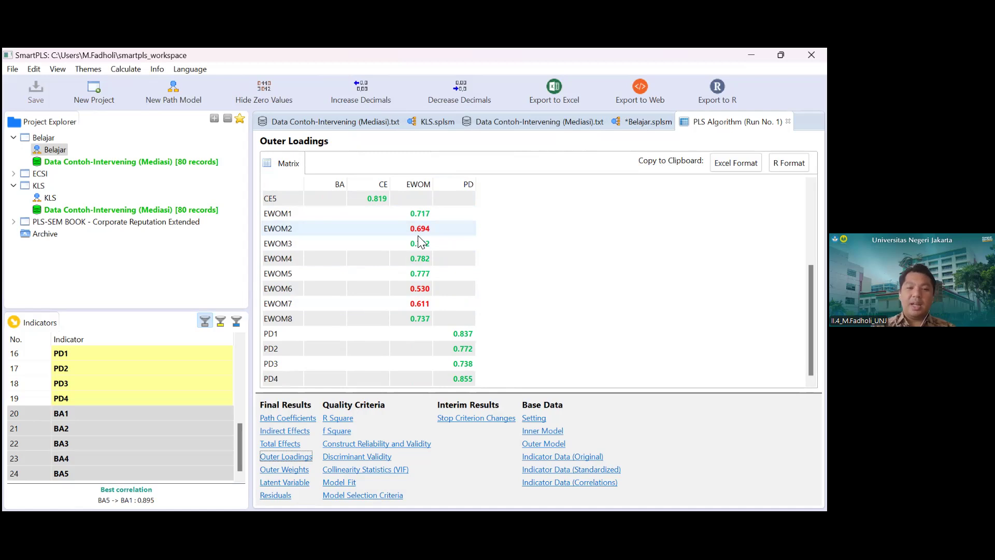
mouse_move(515, 487)
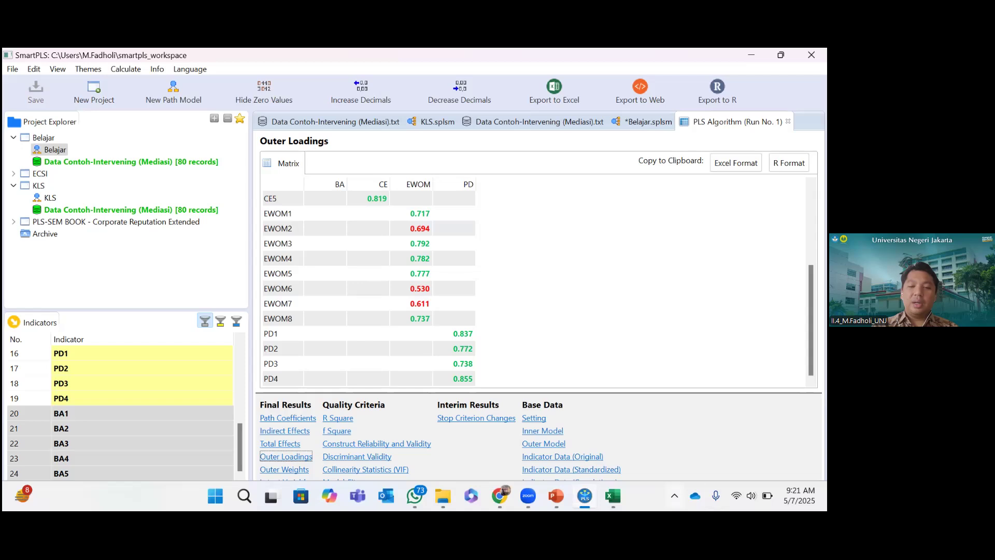
click(556, 496)
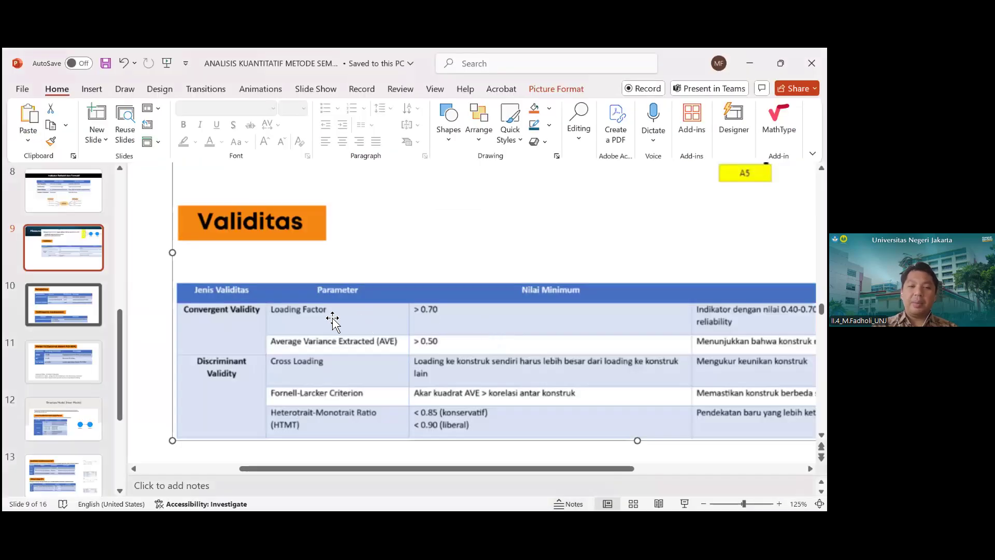